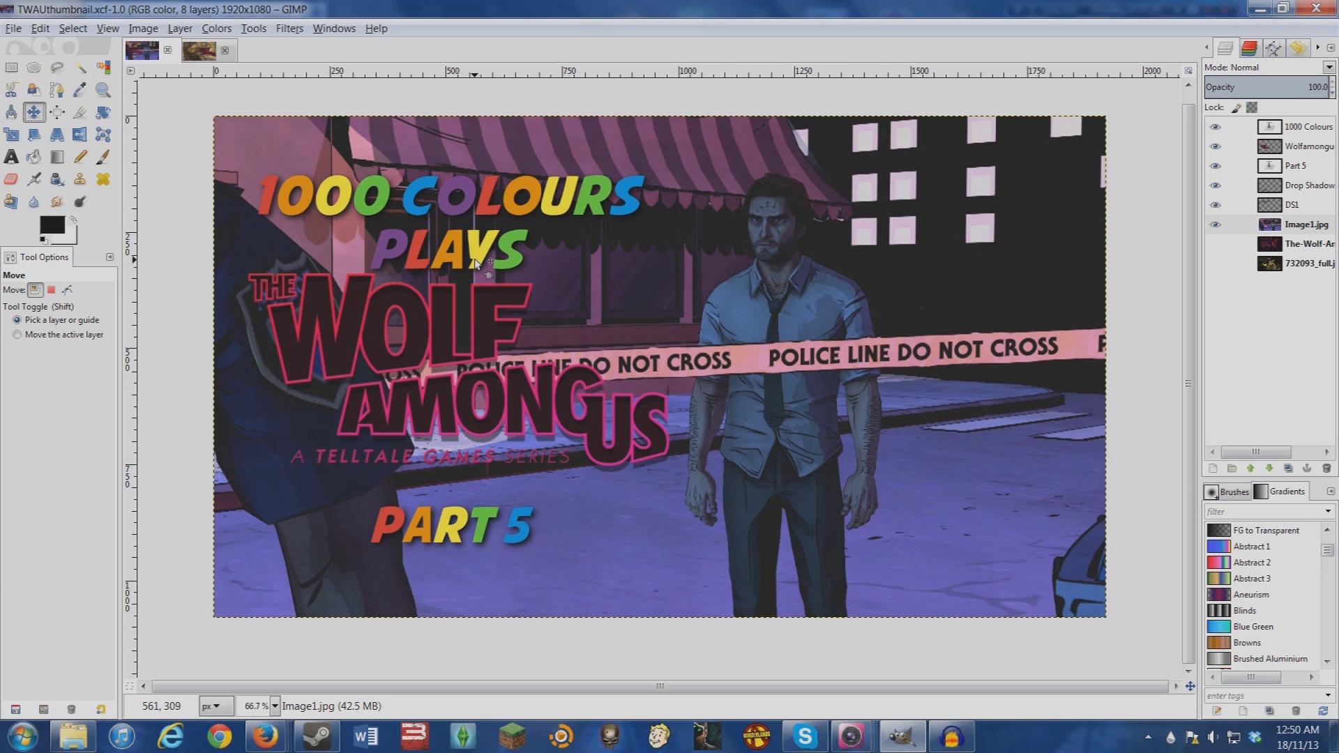
drag(476, 261, 538, 249)
drag(477, 382, 616, 313)
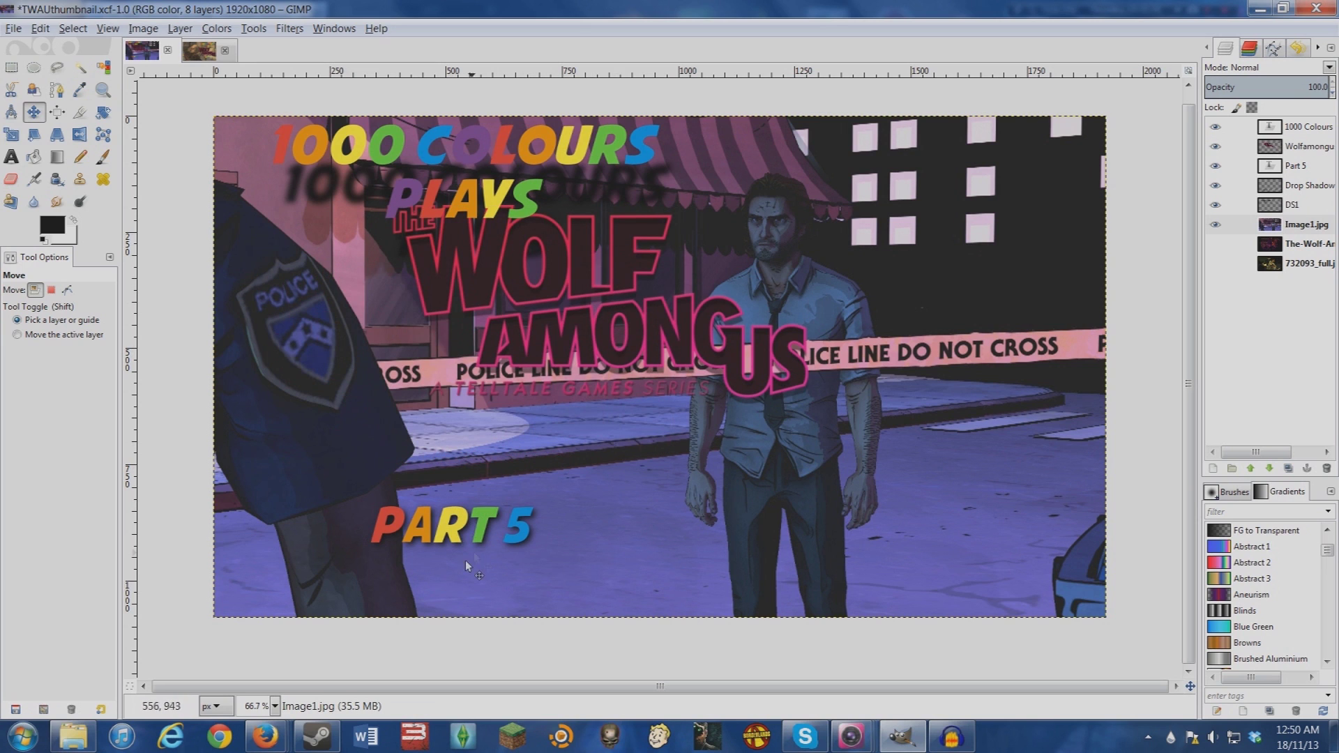
key(ctrl+z)
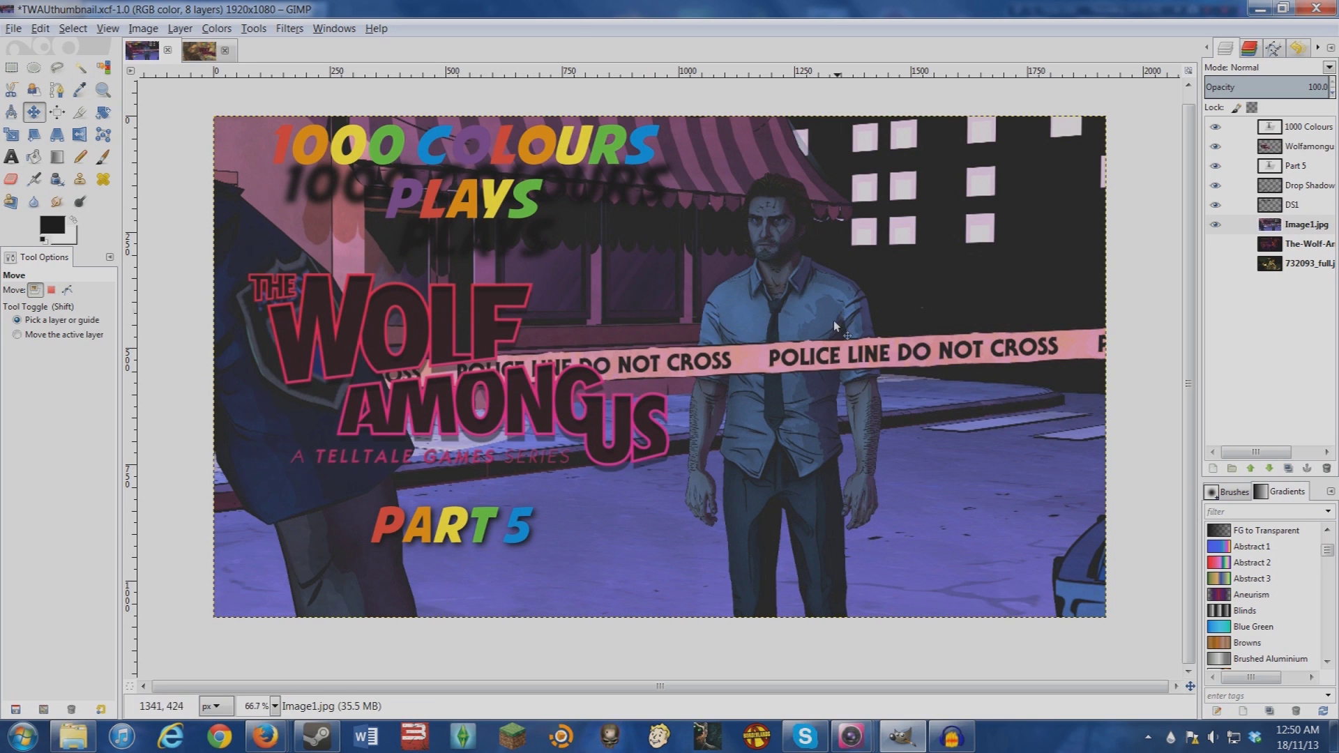
key(ctrl+z)
key(ctrl+z)
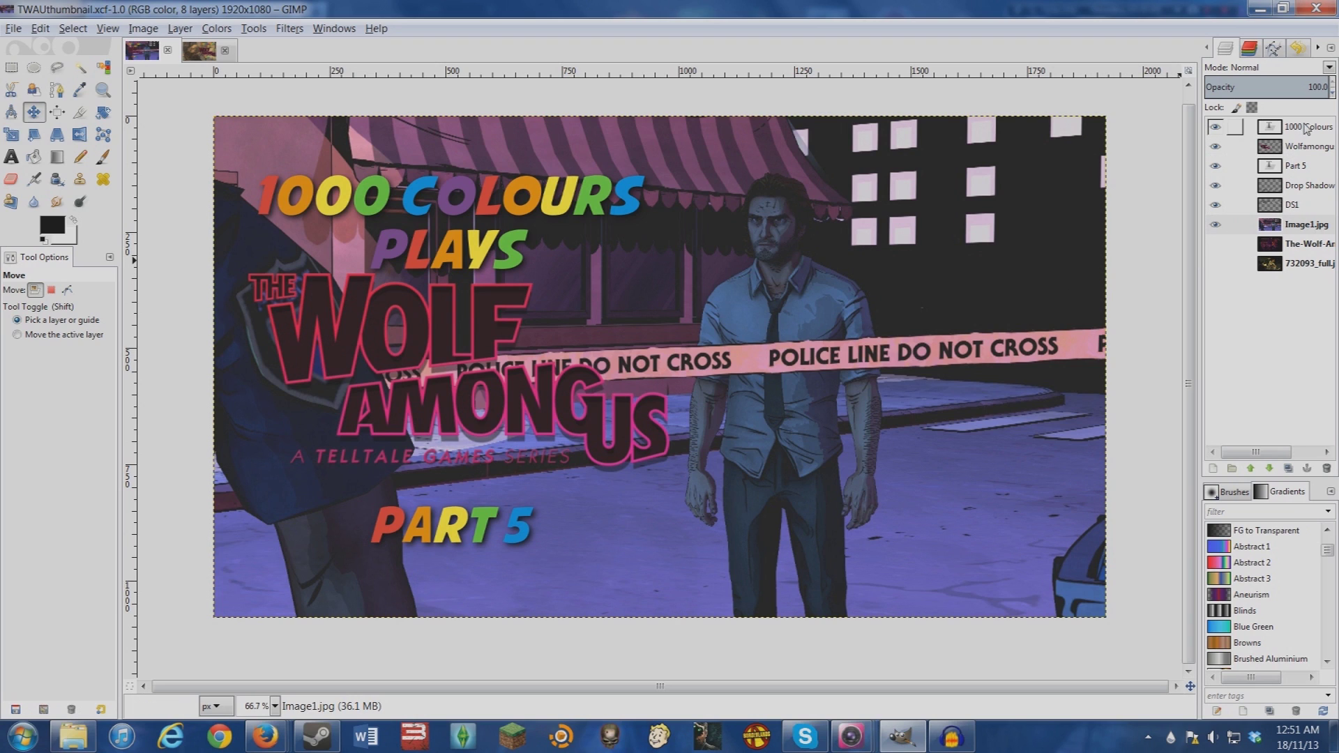
Hide the 1000 Colours, Wolfamongus, Part 5, Drop Shadow and DS1 layers so only Image1.jpg remains displayed.
click(1216, 126)
click(1215, 146)
click(1215, 165)
click(1215, 185)
click(1215, 204)
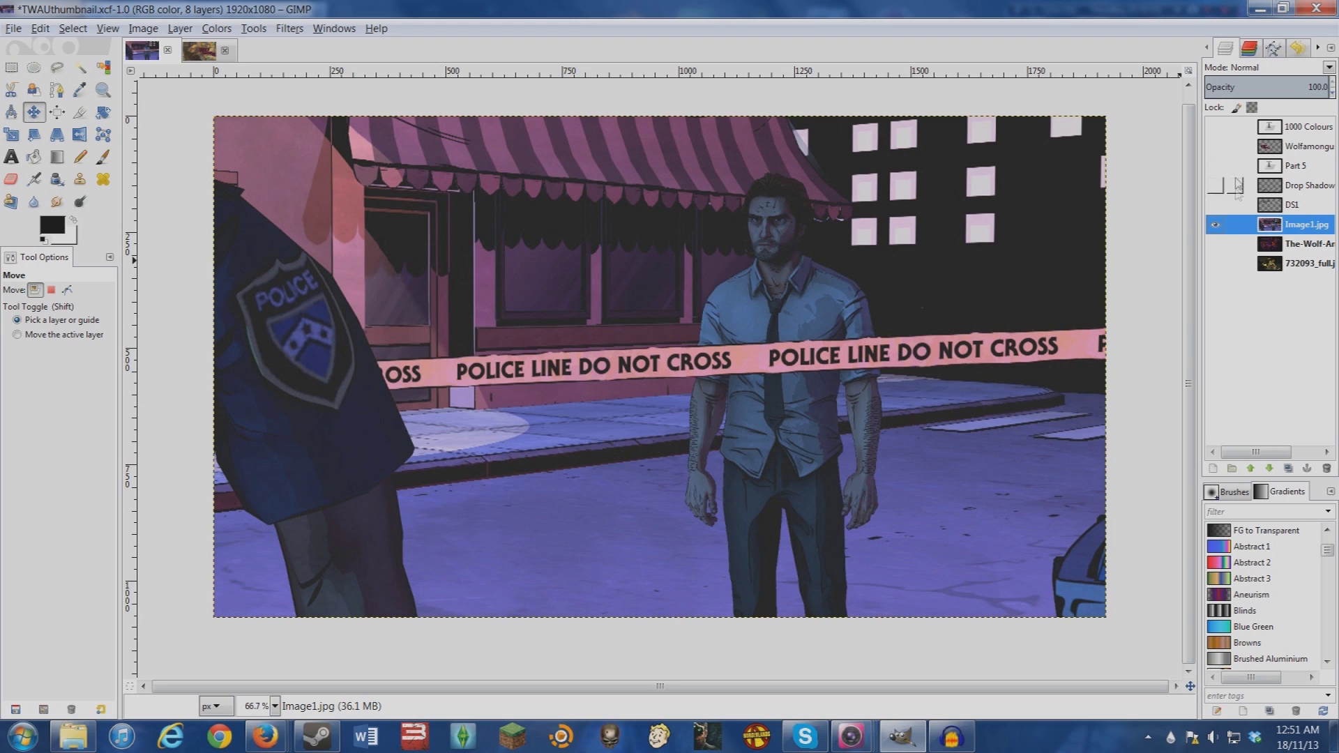
Add the text "1000 Colours Plays" on two lines over the awning, in a box about 832 px wide, at size 85.
click(12, 157)
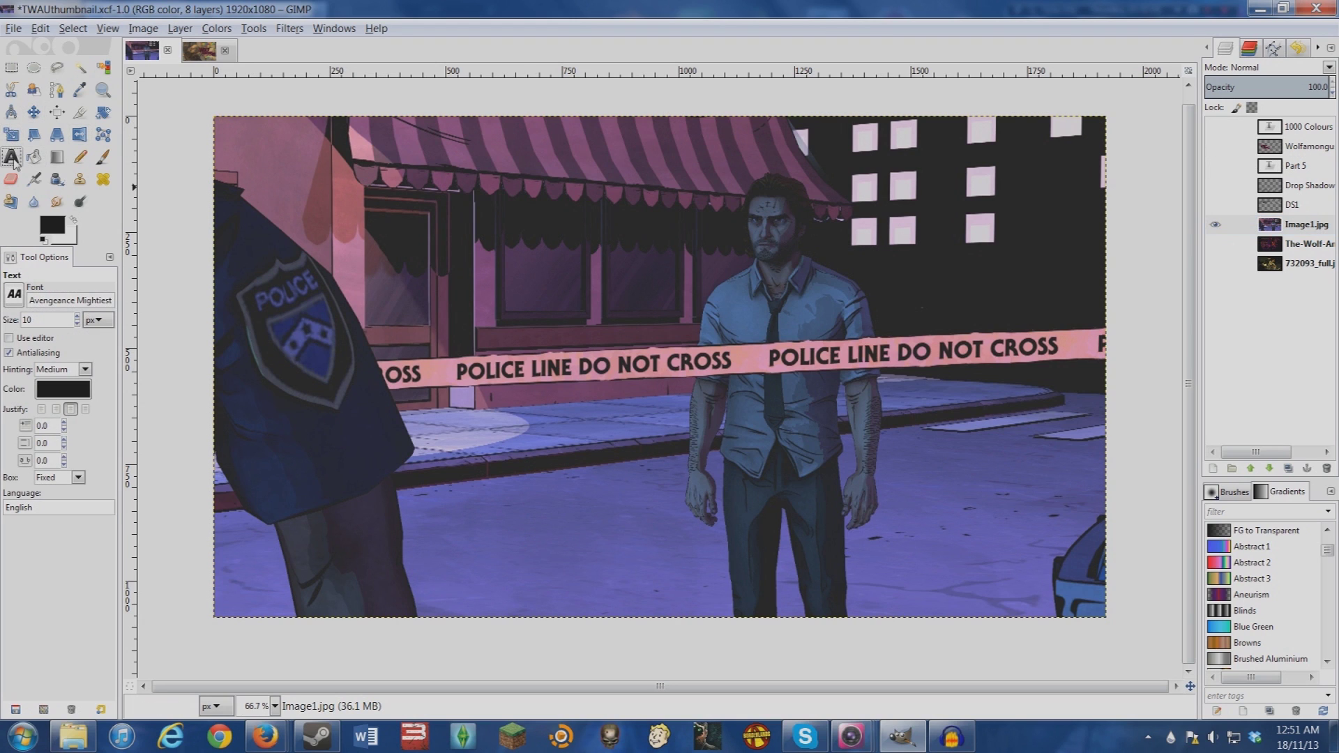
drag(268, 153, 656, 301)
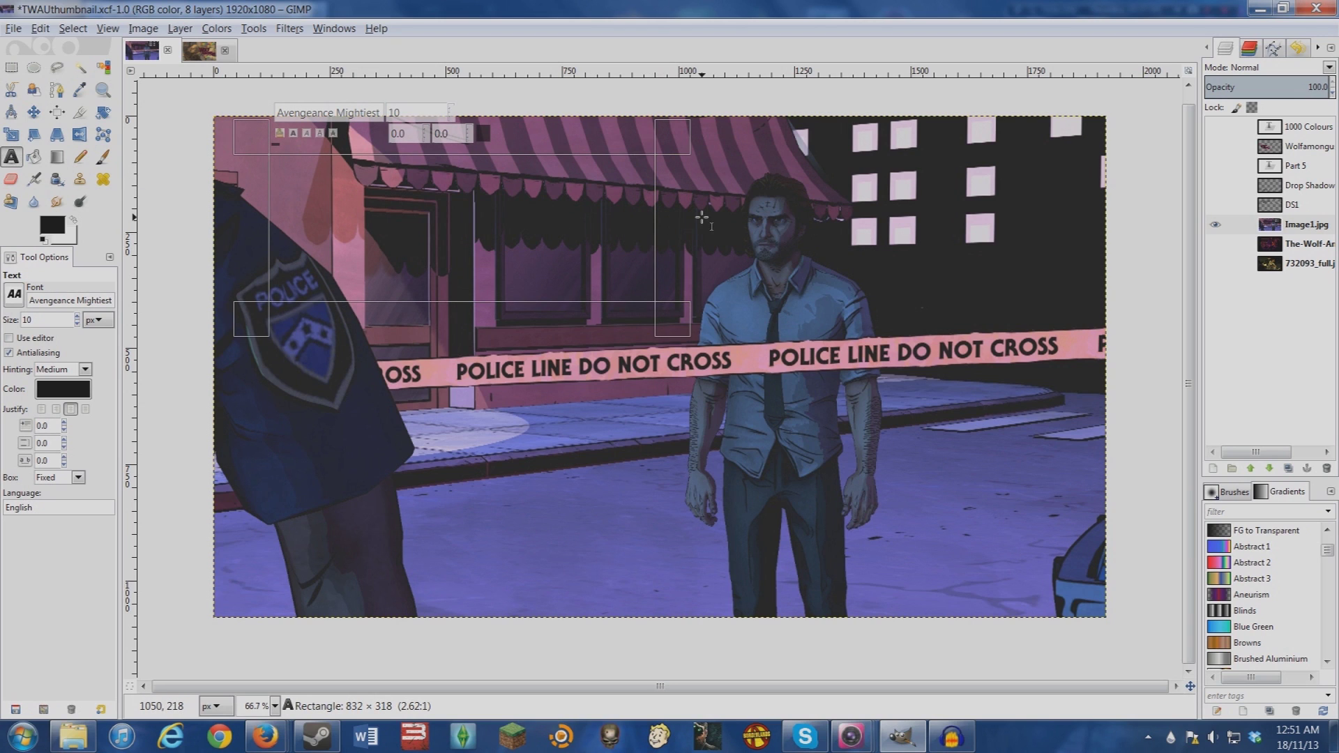
text(1000 Colours)
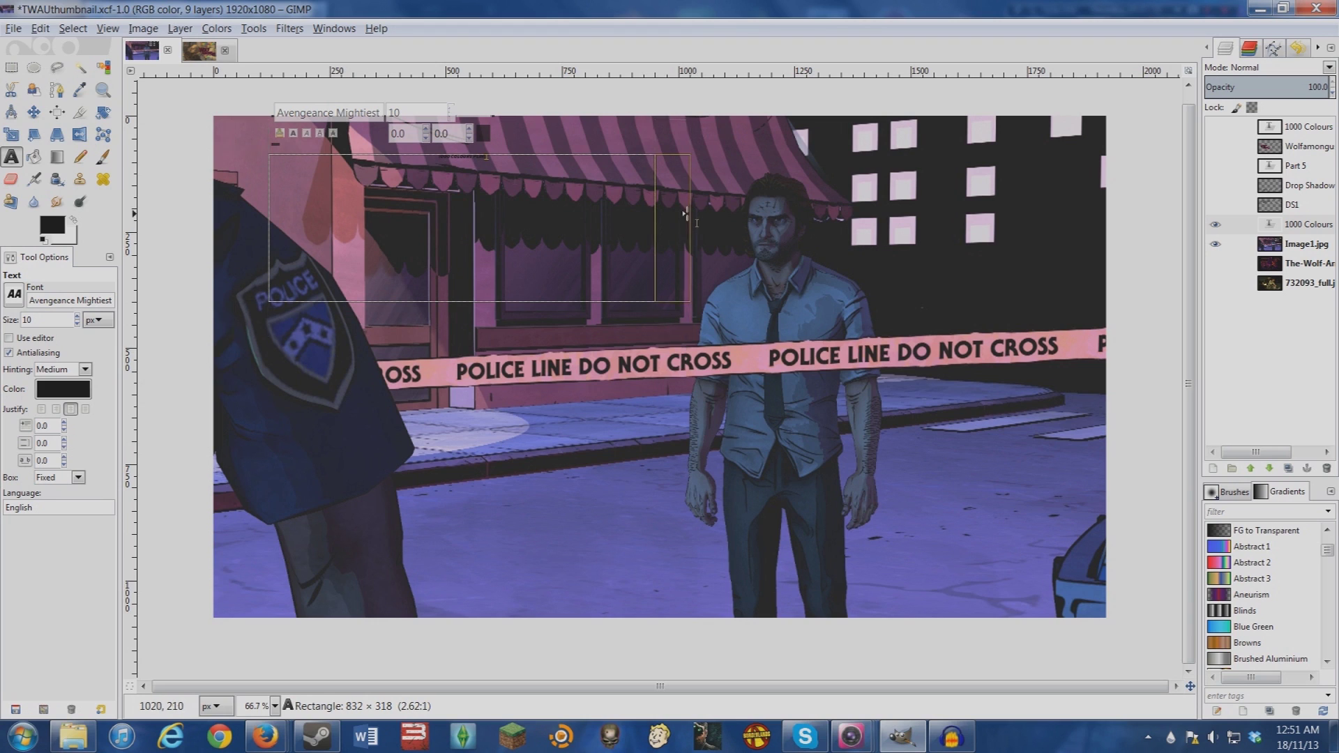
drag(490, 157, 453, 115)
click(579, 271)
Shorten the "1000 Colours Plays" text box to about 173 px high and colour its text white (ffffff).
drag(480, 300, 321, 146)
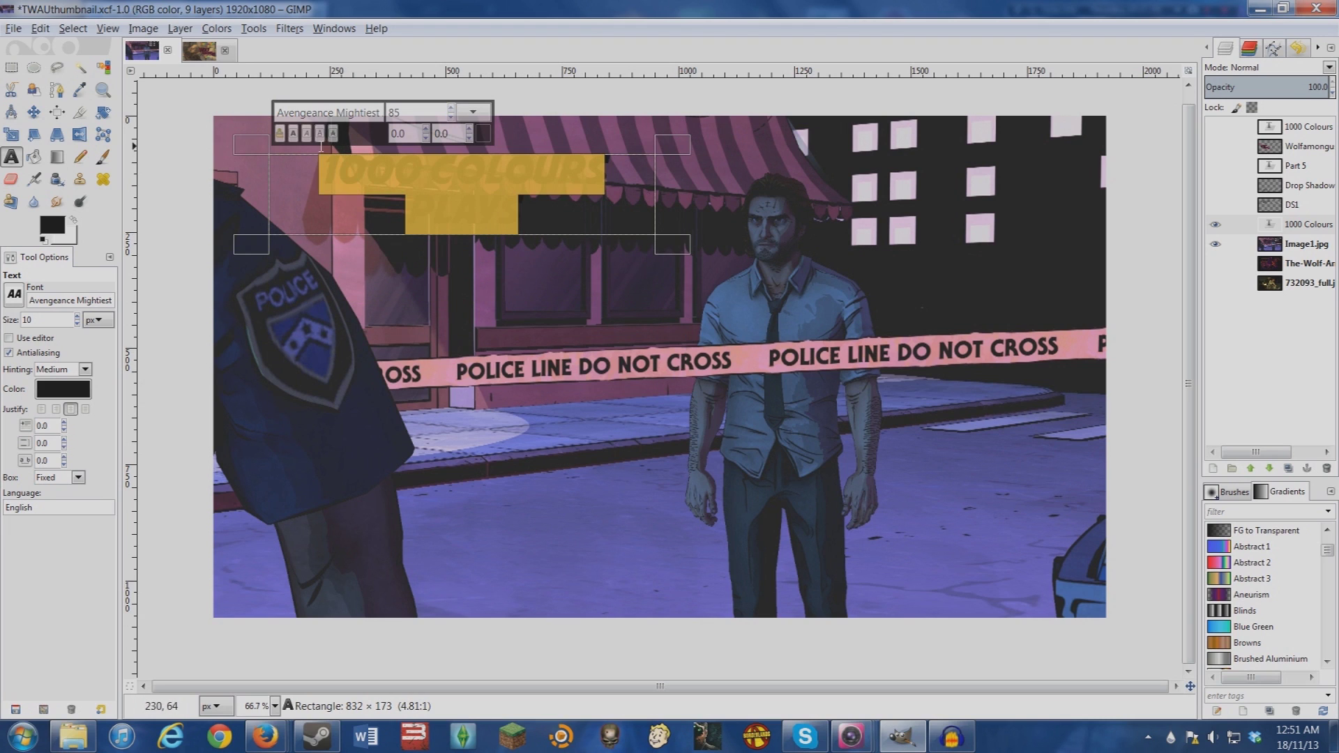
click(483, 132)
click(210, 216)
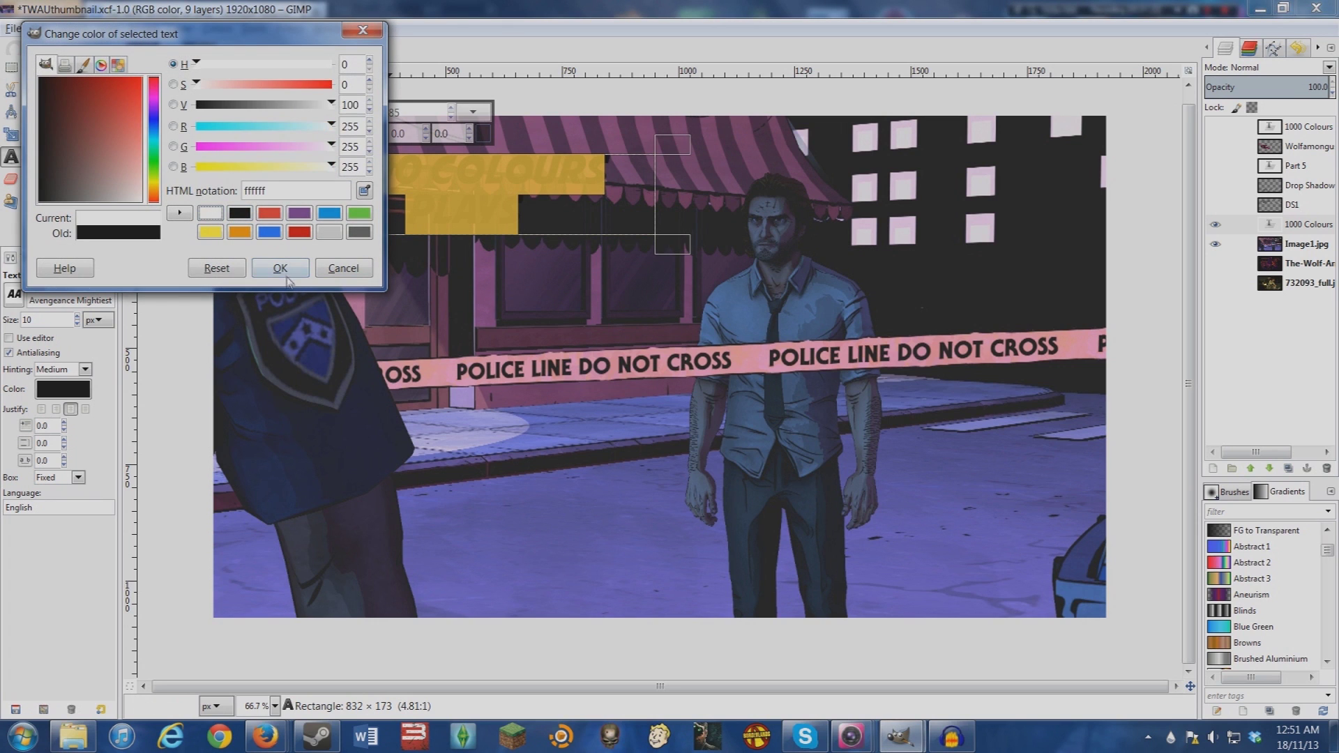
click(279, 268)
click(531, 207)
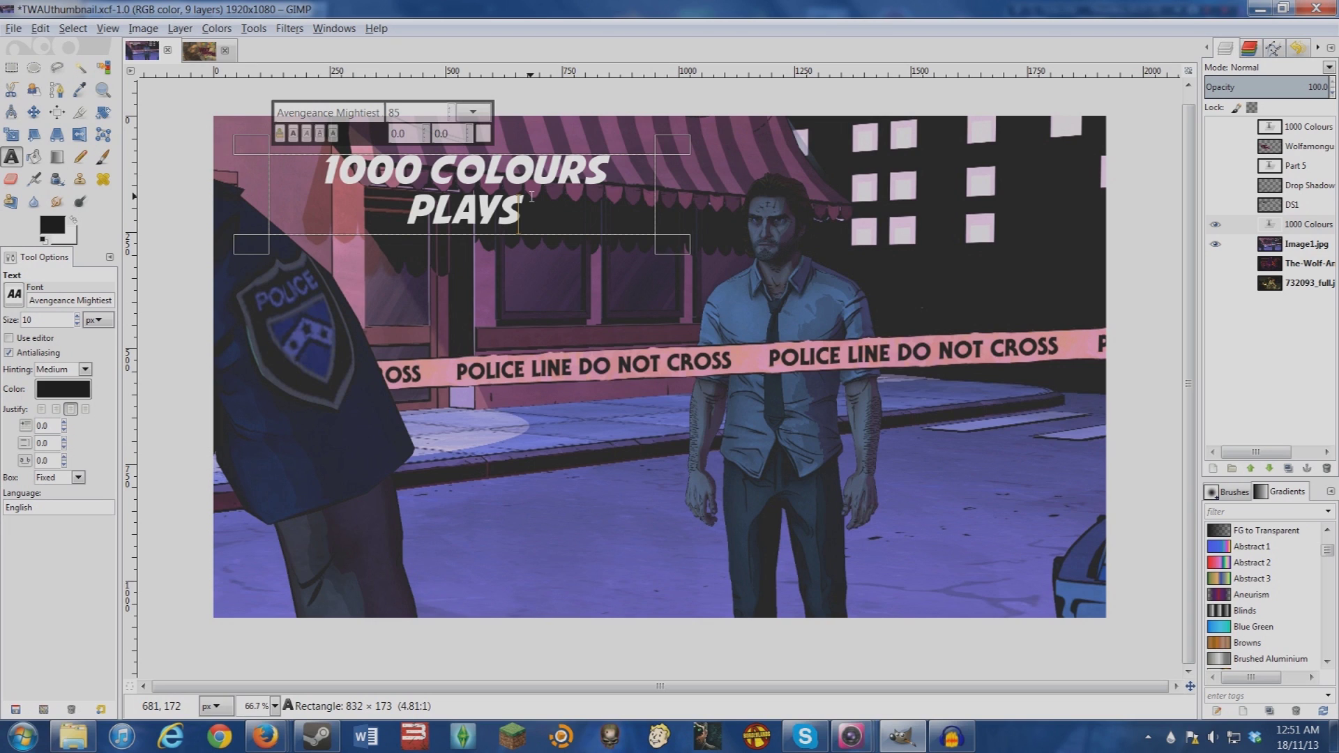
drag(524, 198, 343, 168)
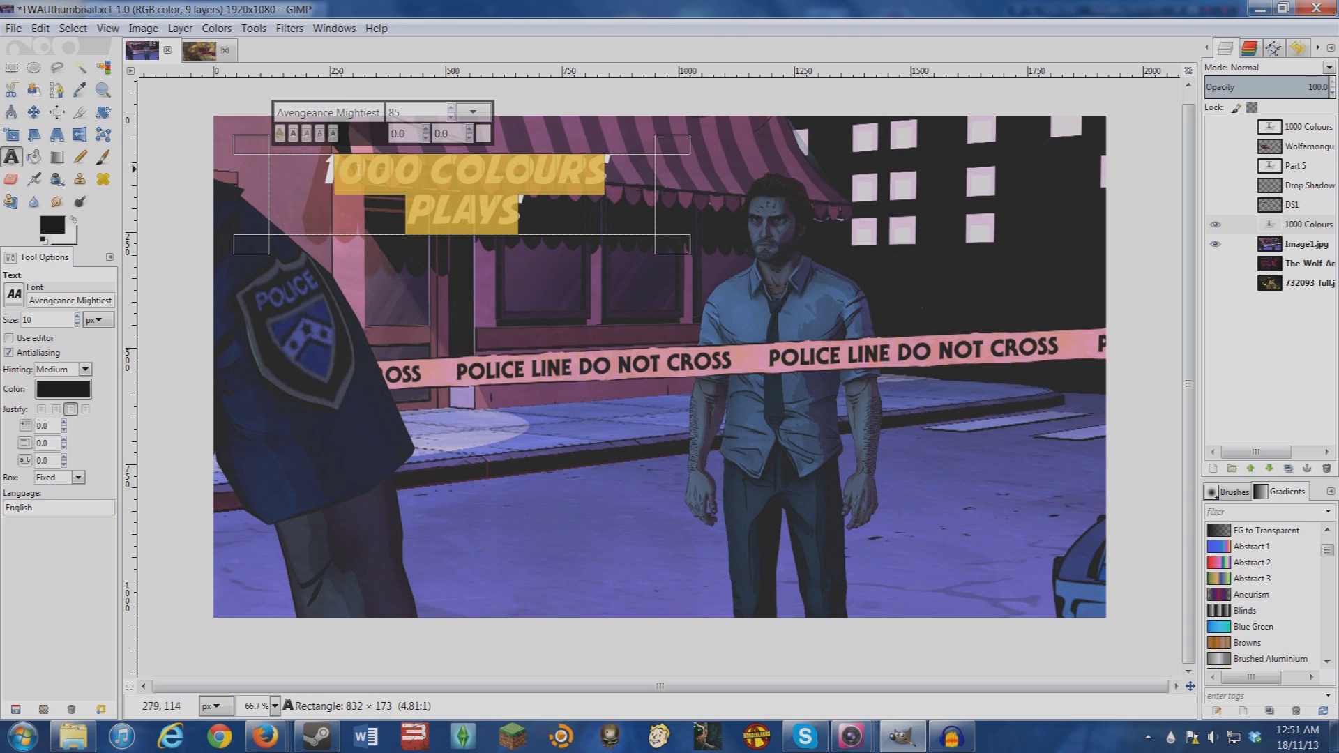
click(557, 213)
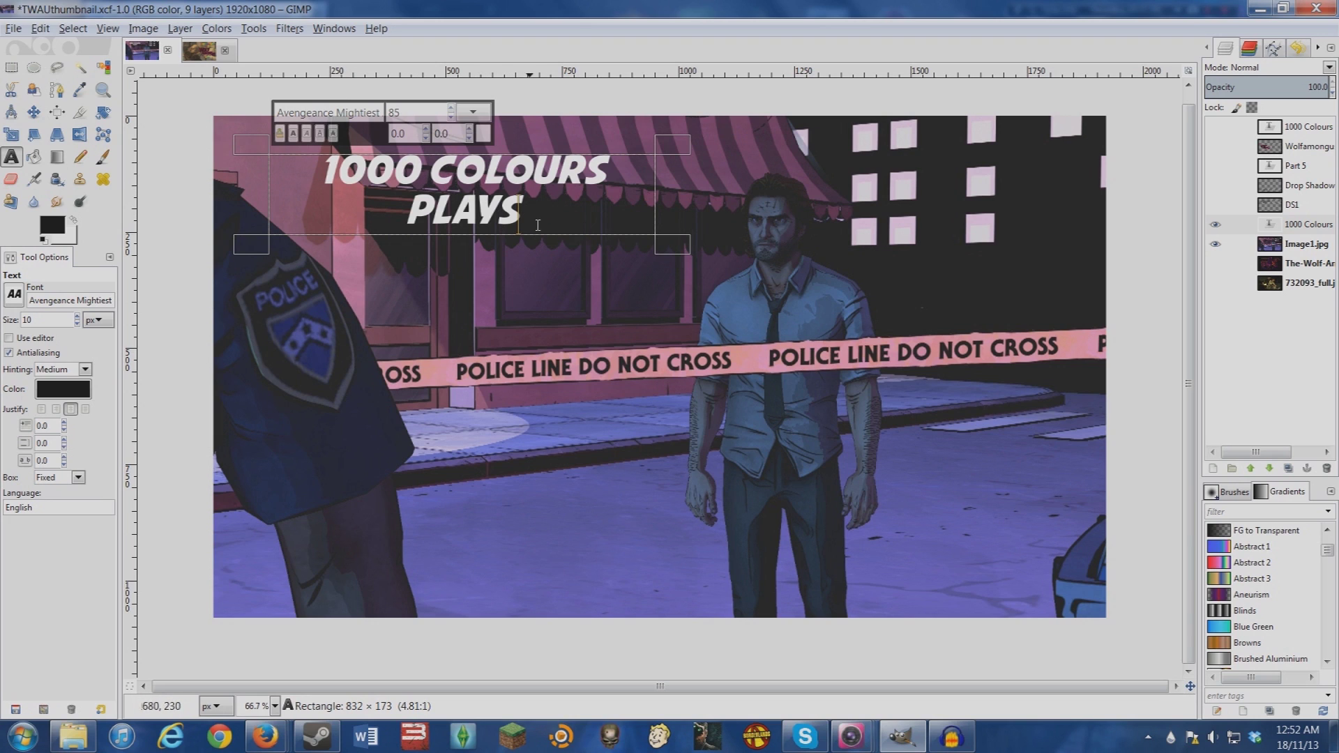
Add the text "Part 1" below the police tape in a box about 603 × 254 px, at size 113.
drag(345, 457, 626, 574)
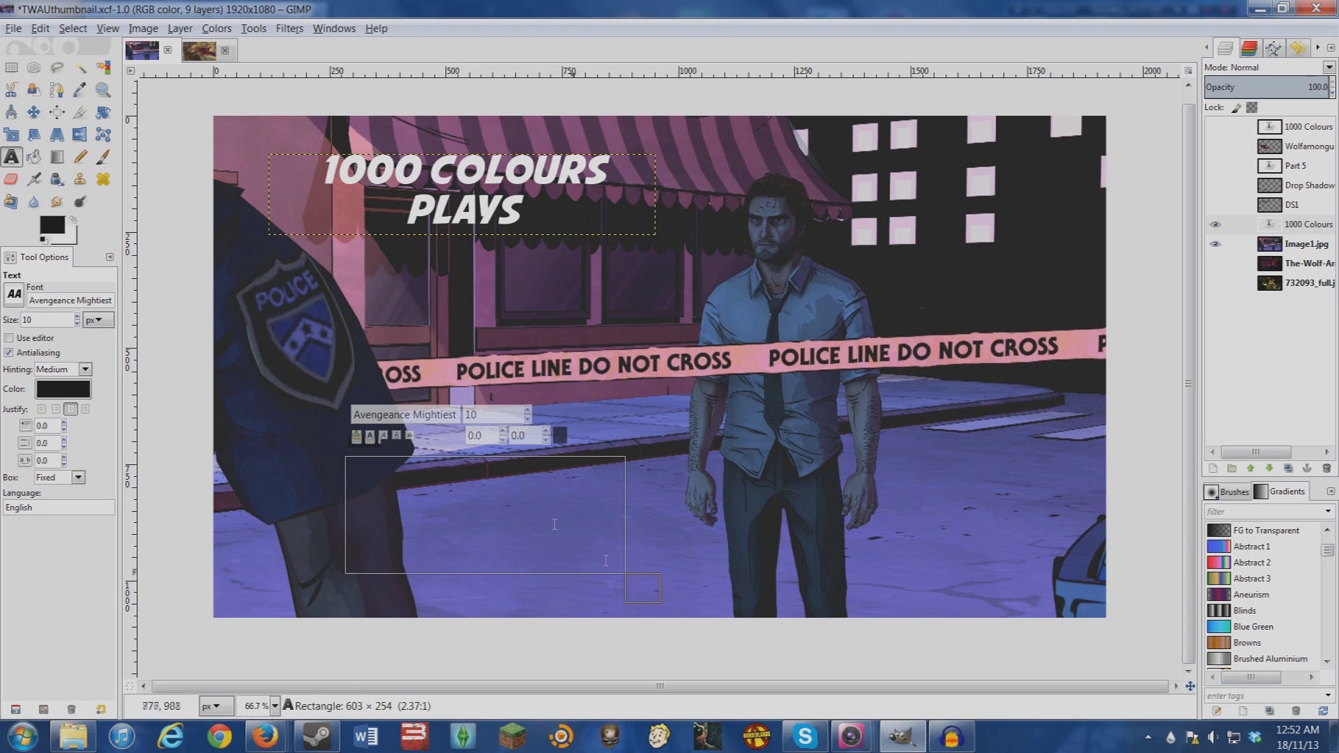
text(Part 1)
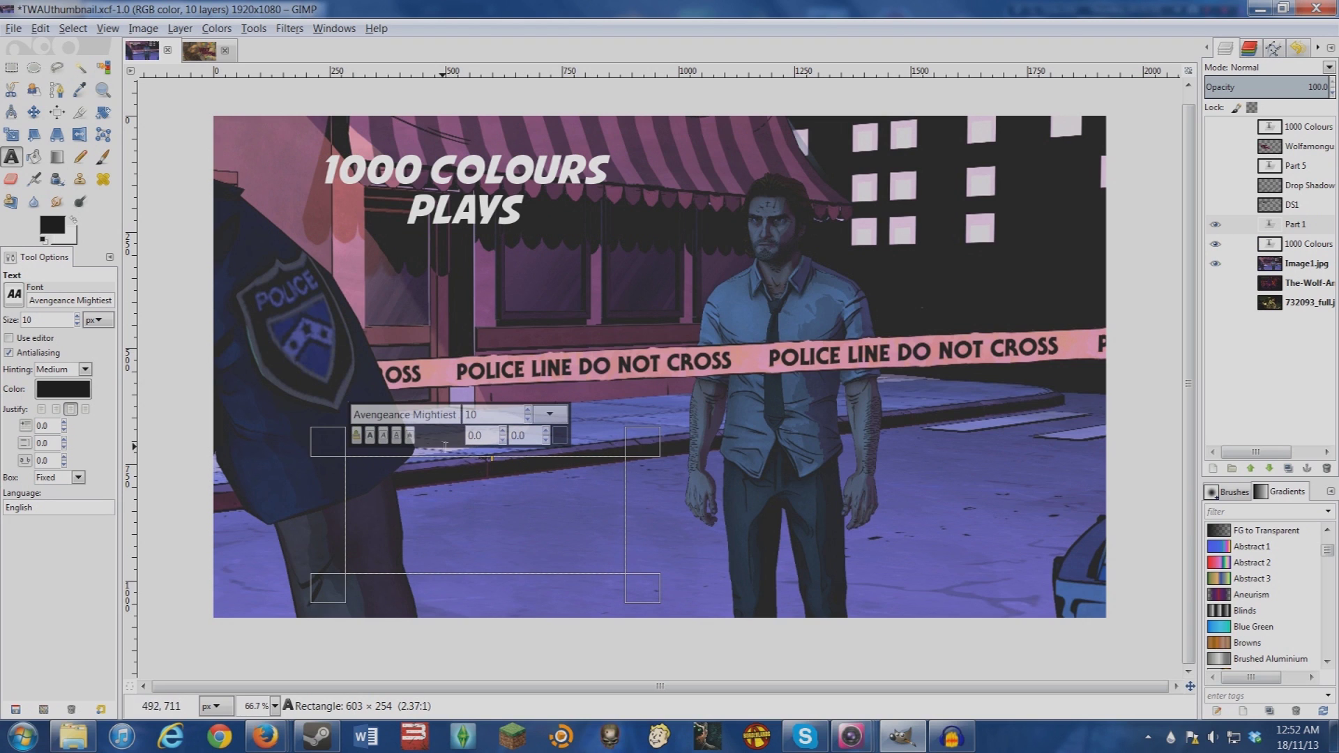
drag(475, 468, 473, 462)
click(529, 411)
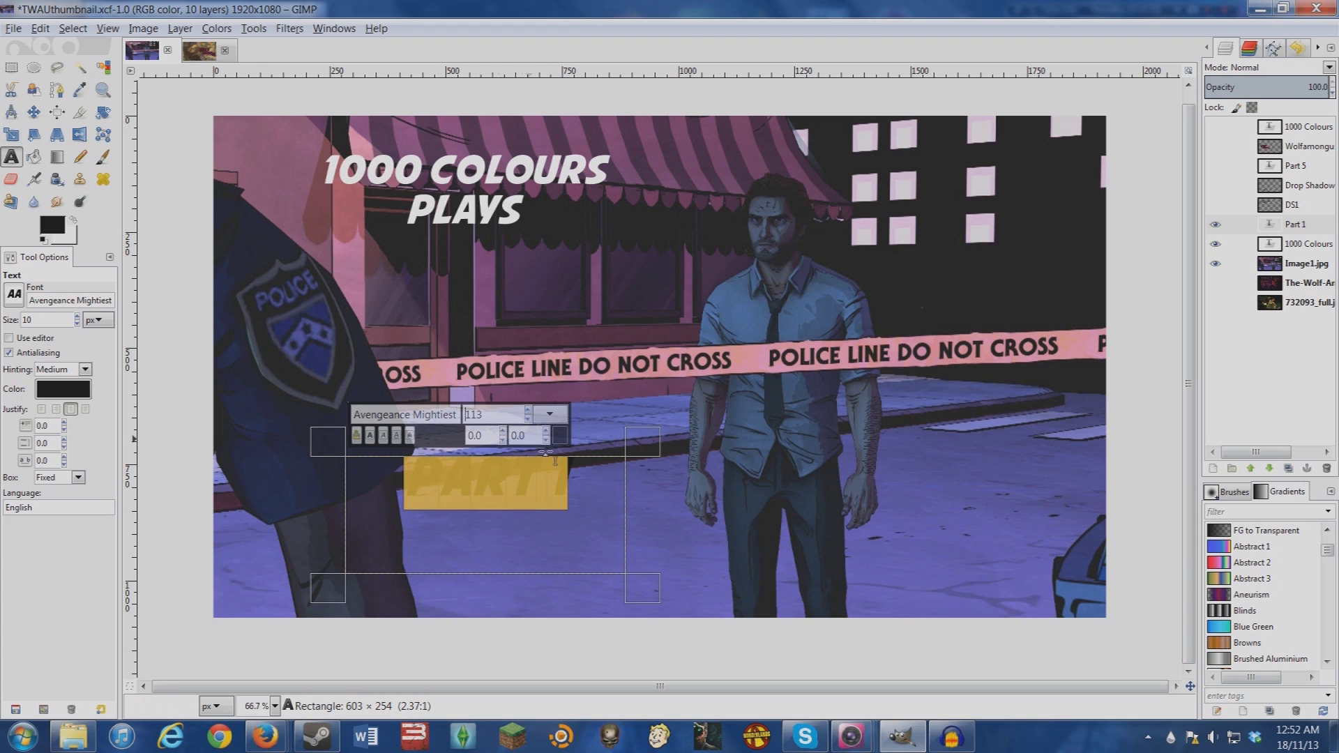
click(585, 481)
Shorten the "Part 1" text box to about 112 px high and colour its text white (ffffff).
drag(523, 573, 403, 462)
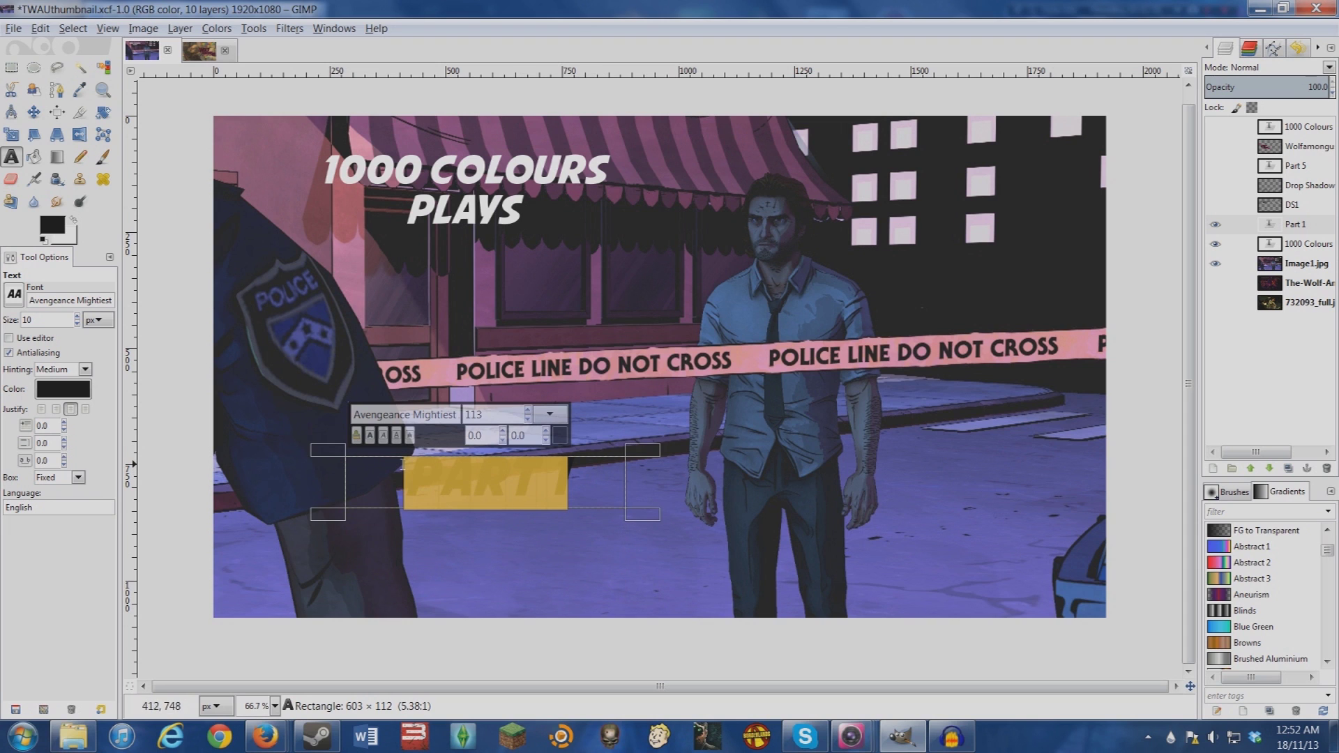
click(564, 437)
click(210, 212)
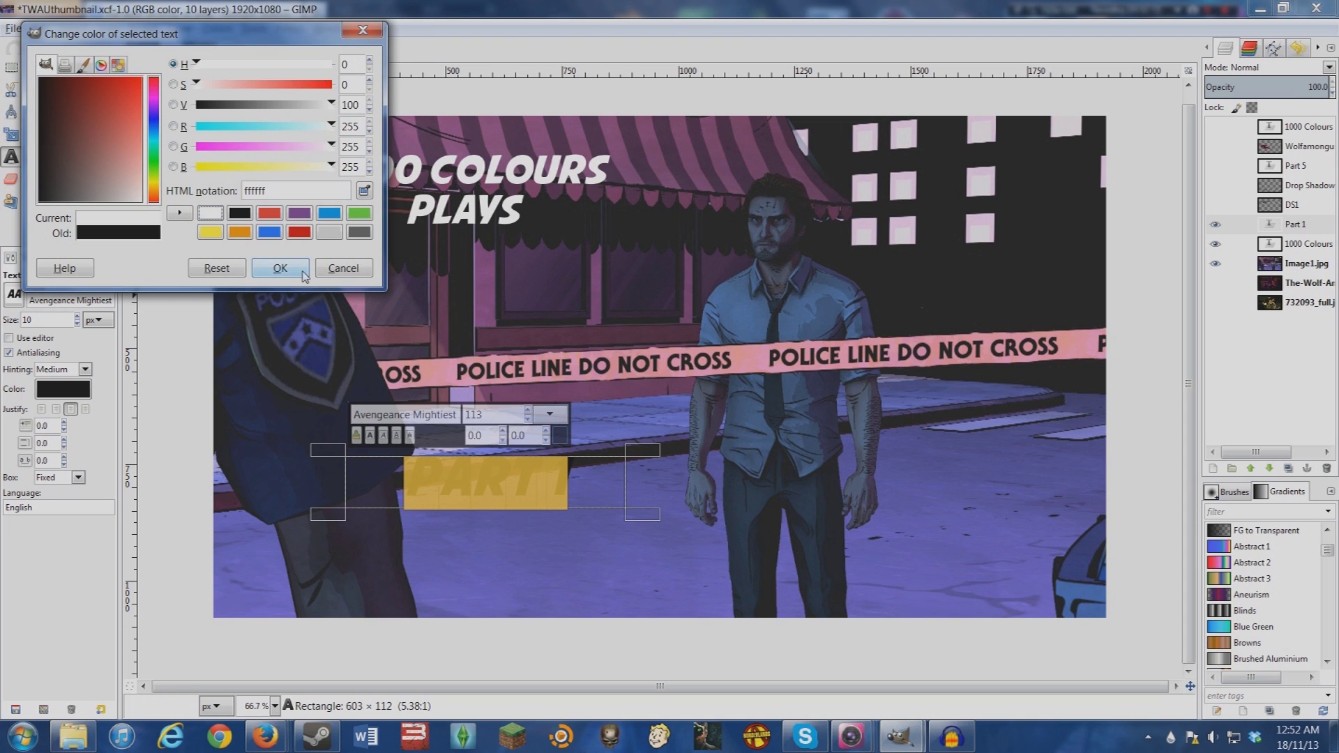
click(280, 268)
click(594, 481)
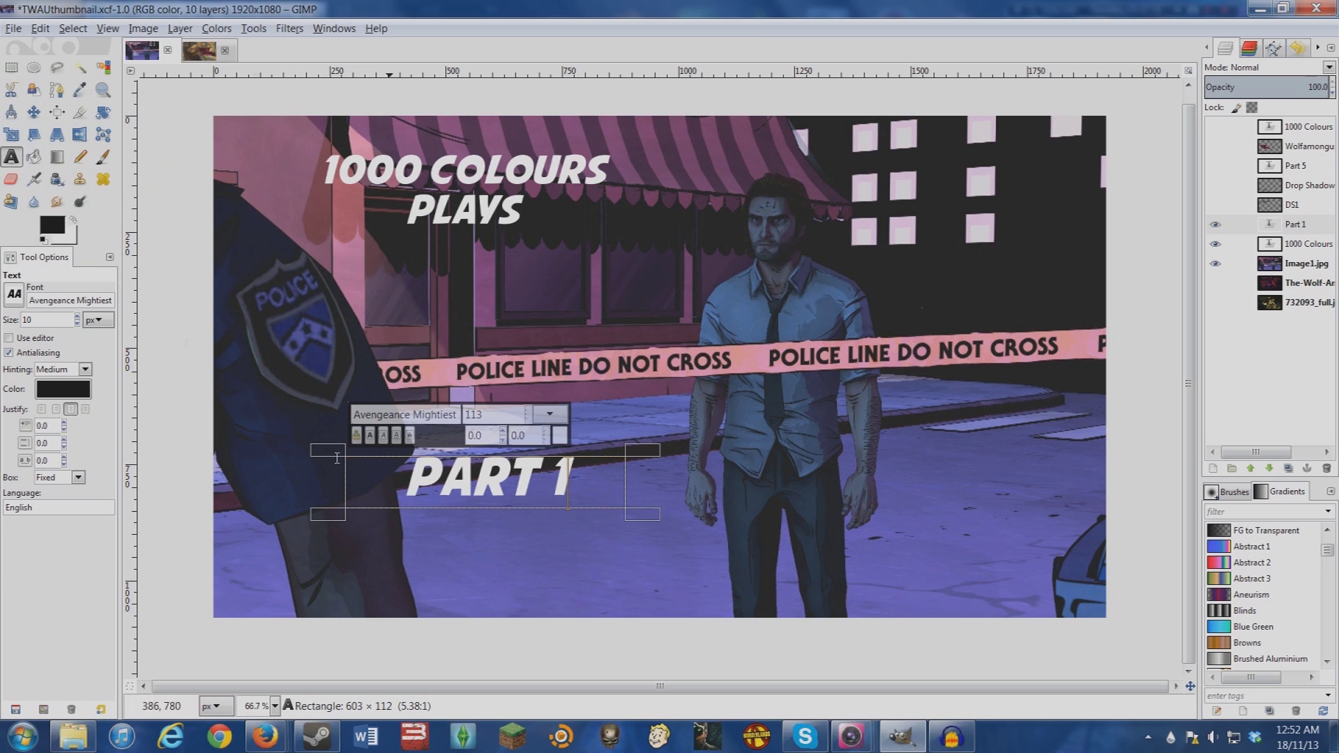
Move the "Part 1" text slightly down and to the left, centring it roughly beneath the "1000 Colours Plays" title.
click(34, 112)
drag(423, 484, 399, 512)
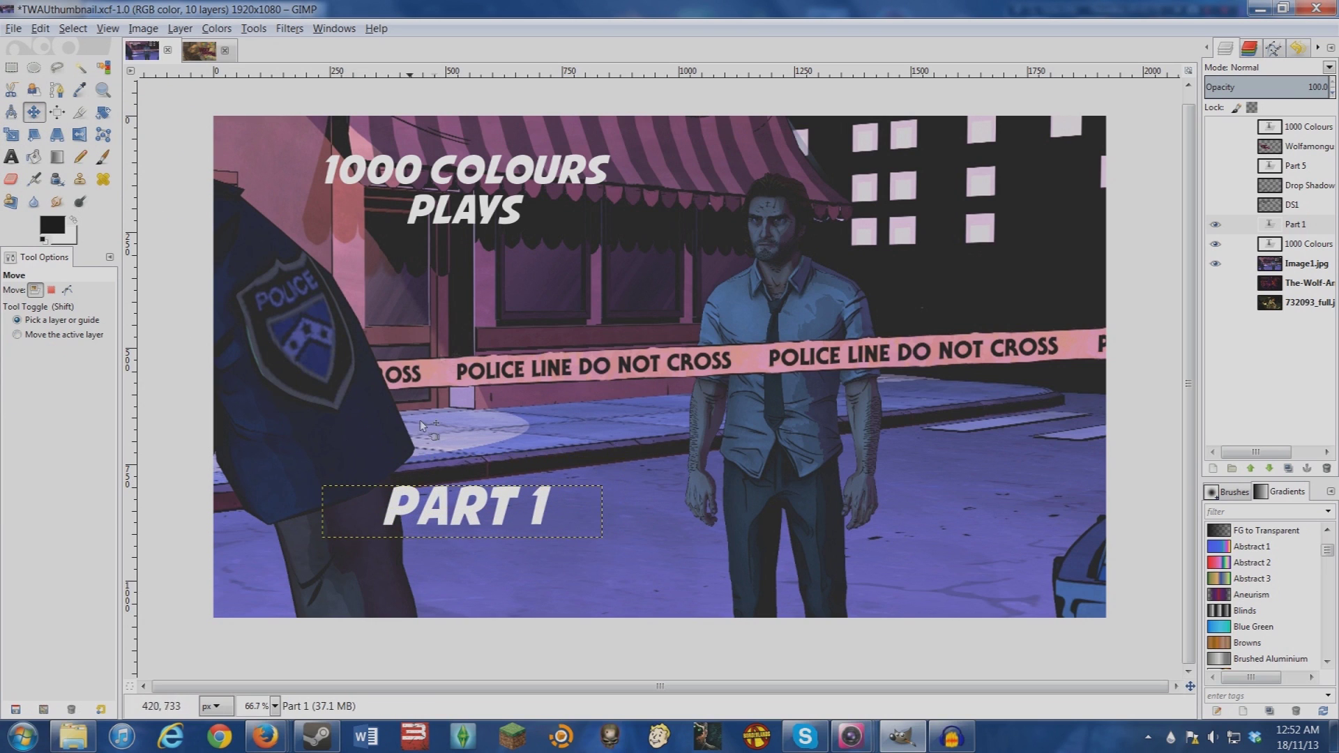
click(11, 157)
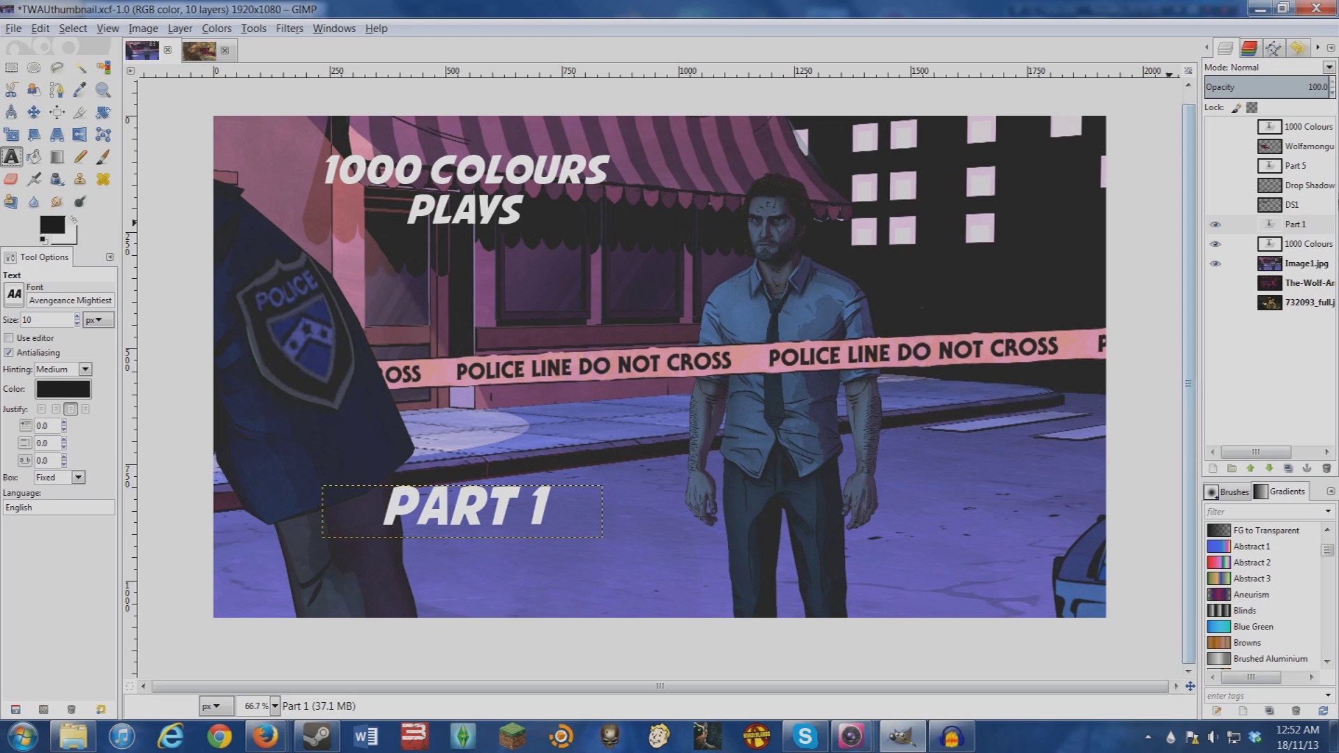
Show the Wolfamongus logo layer briefly to check the composition and hide it again.
click(1216, 147)
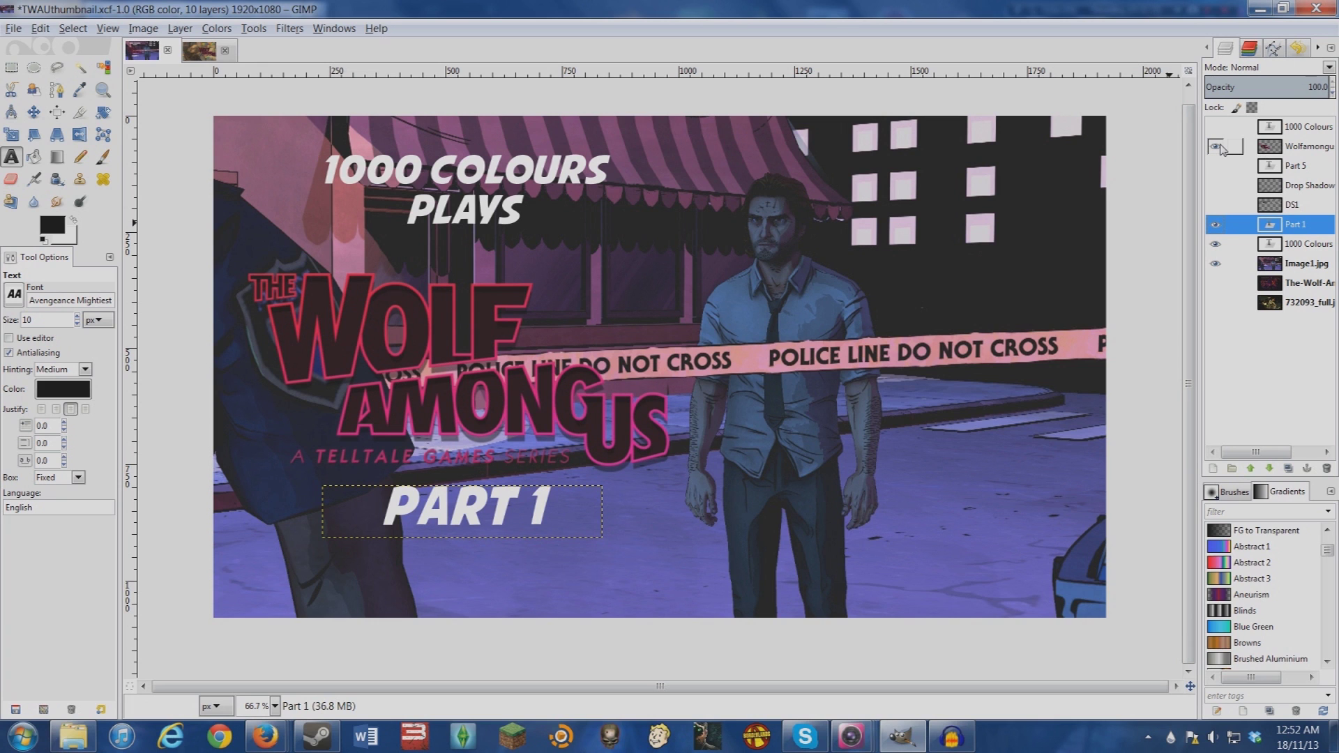
click(1216, 147)
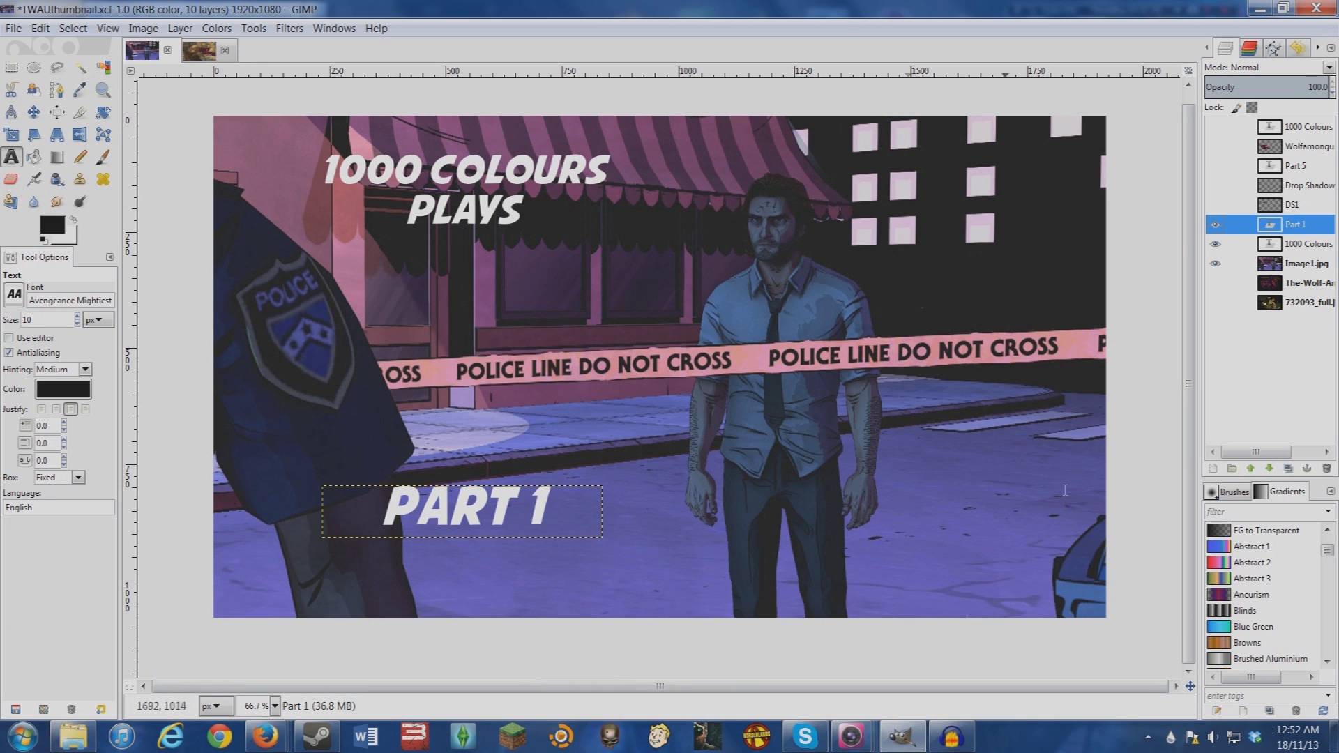
Switch to Firefox and go back through the earlier search pages to the Google start page.
click(1269, 8)
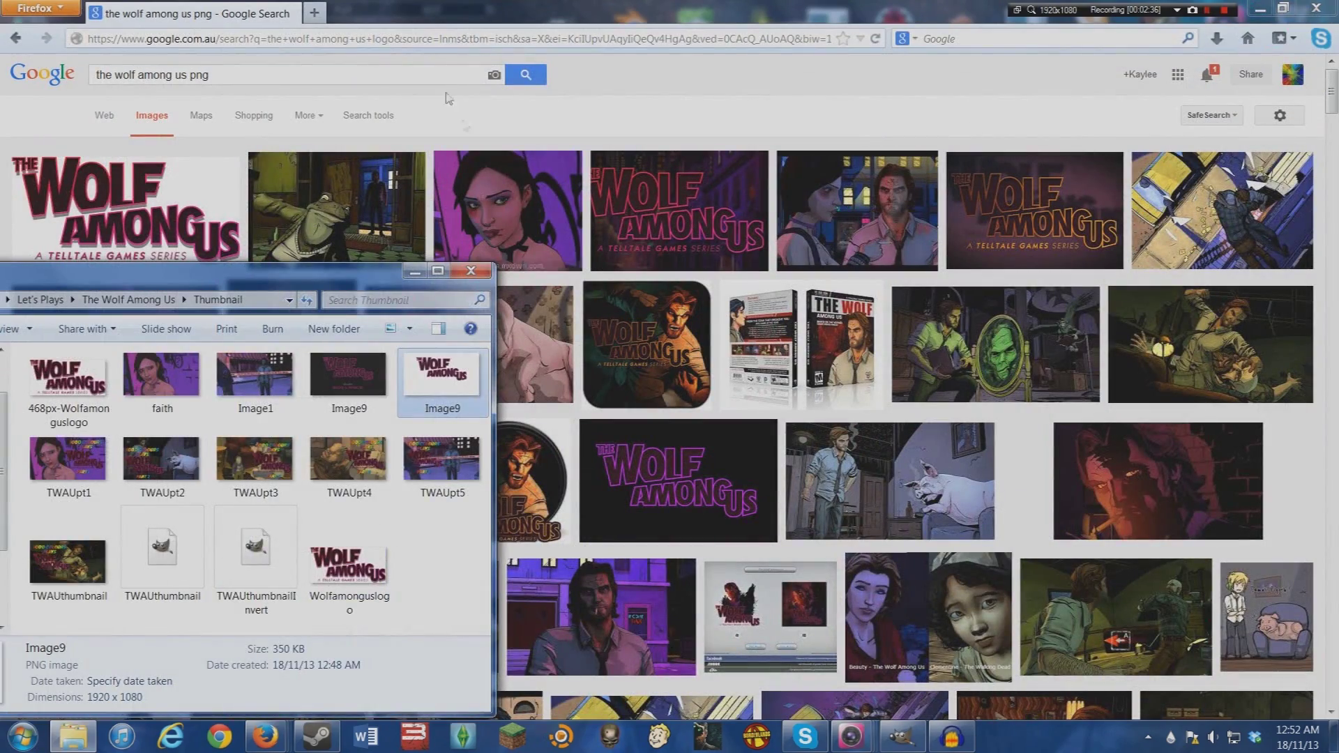
click(549, 105)
key(alt+Left)
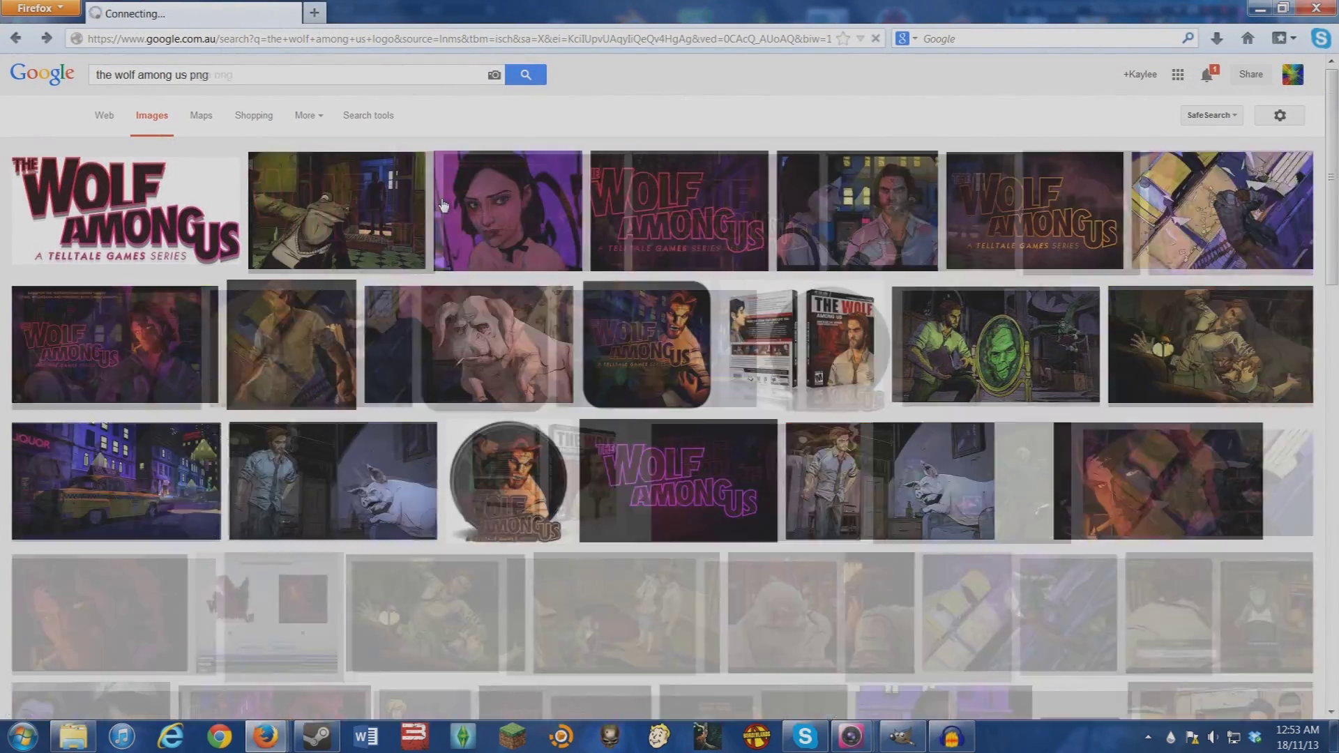
key(alt+Left)
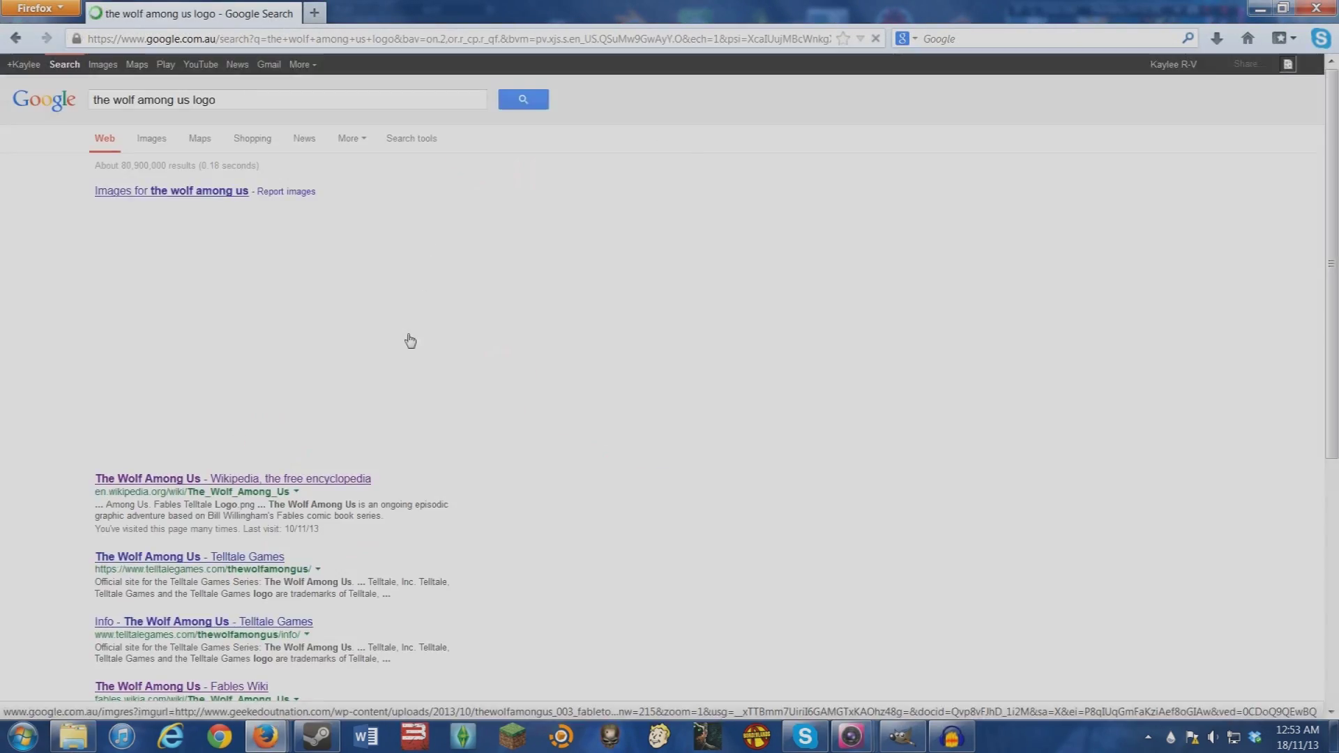
click(422, 327)
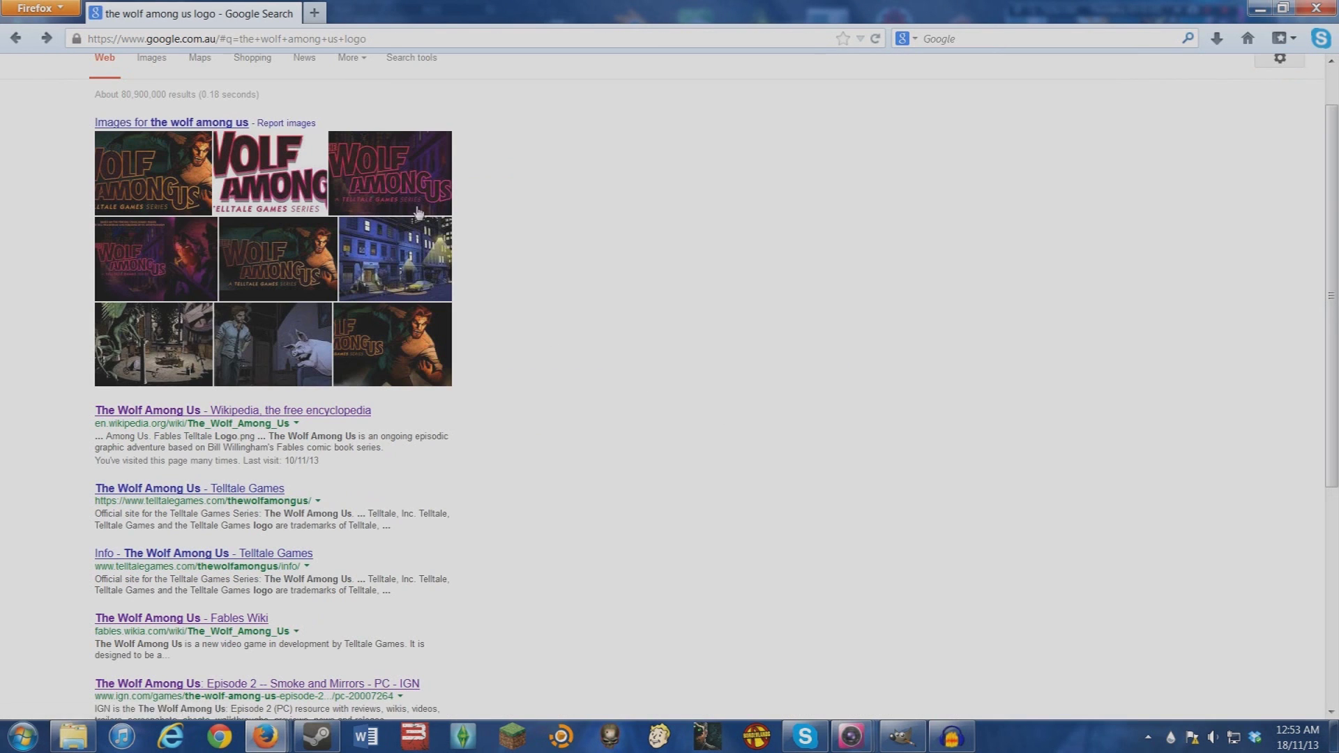
key(alt+Left)
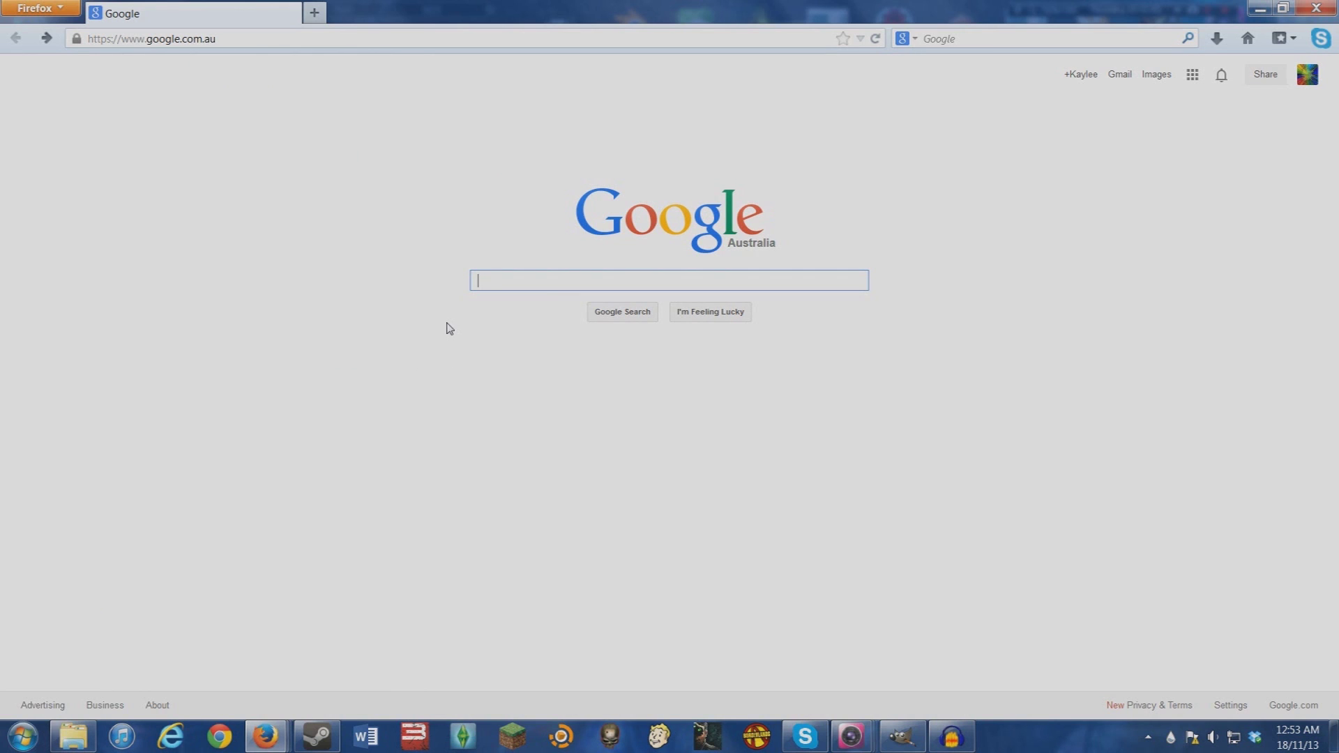
Search Google Images for "the wolf among us logo".
text(the wolf among us)
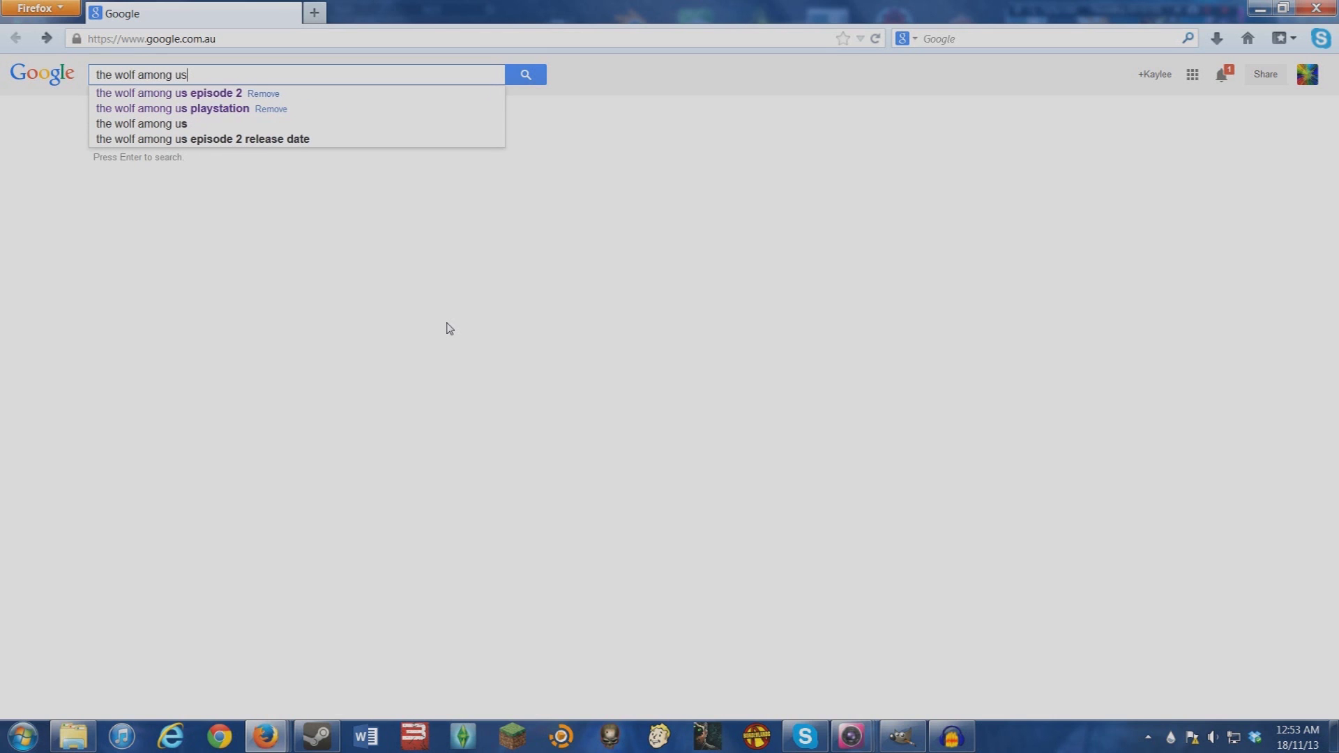
text( logo)
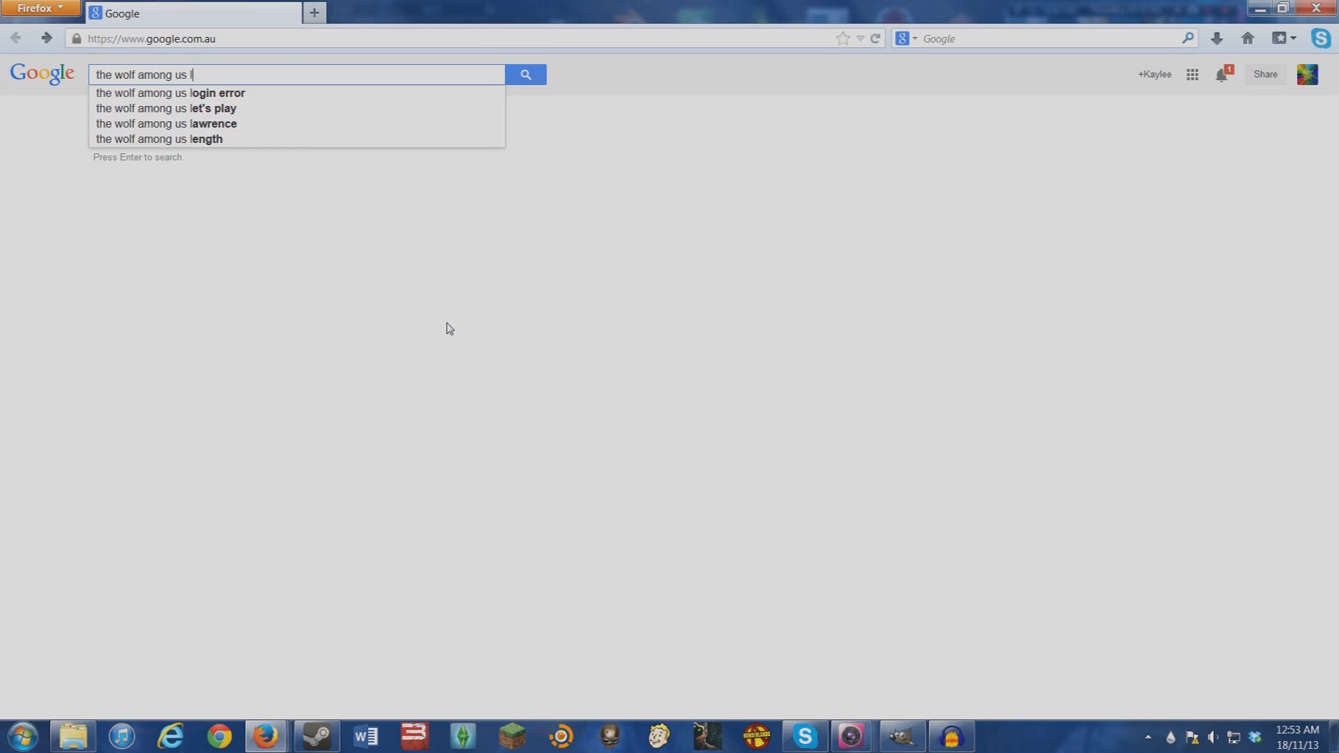
key(Return)
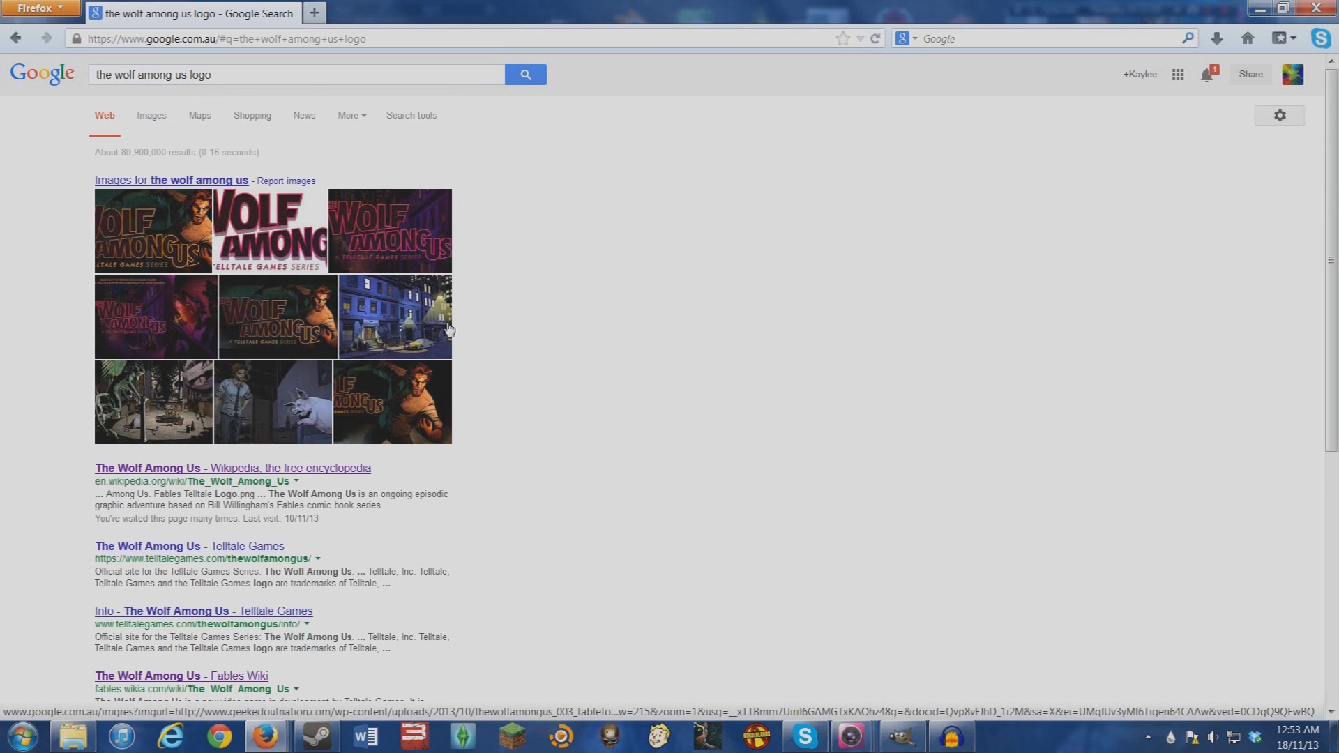
click(148, 125)
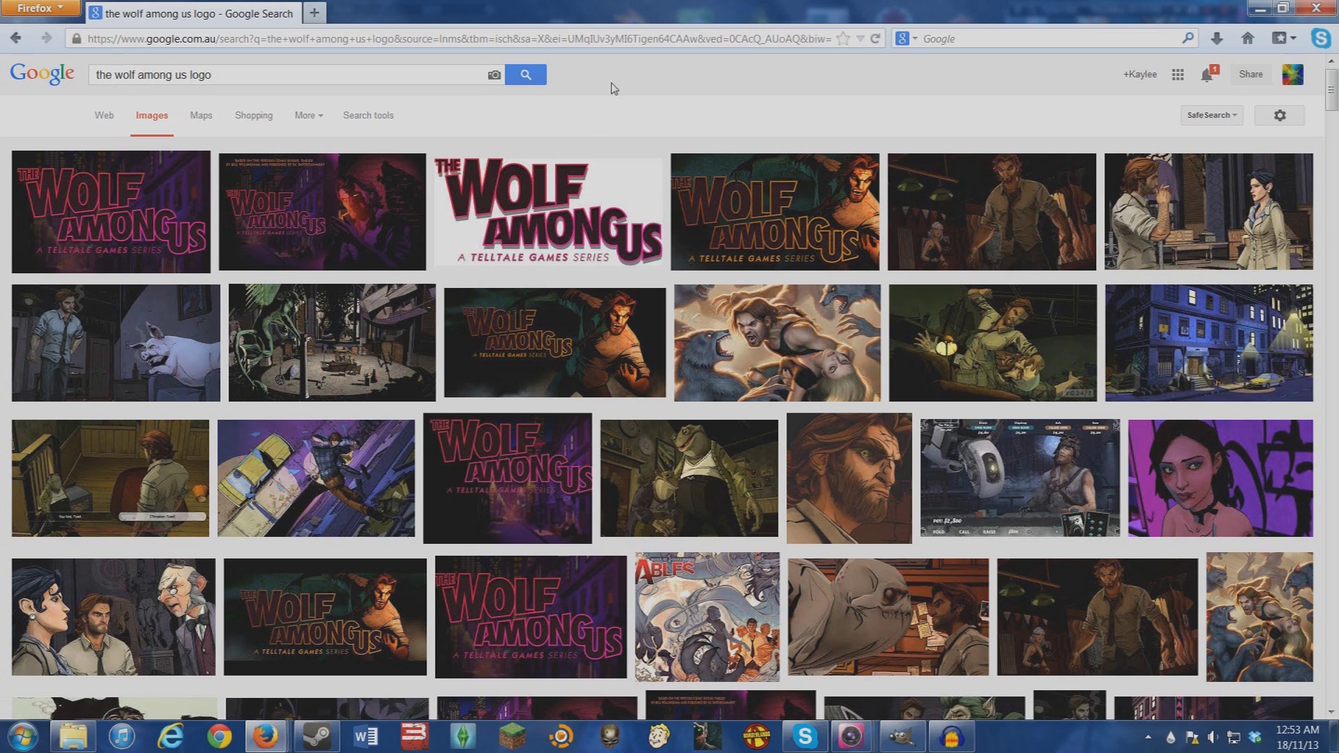
Preview the logo on the purple street background and the transparent Fables Wiki logo, opening the latter's full image.
click(163, 158)
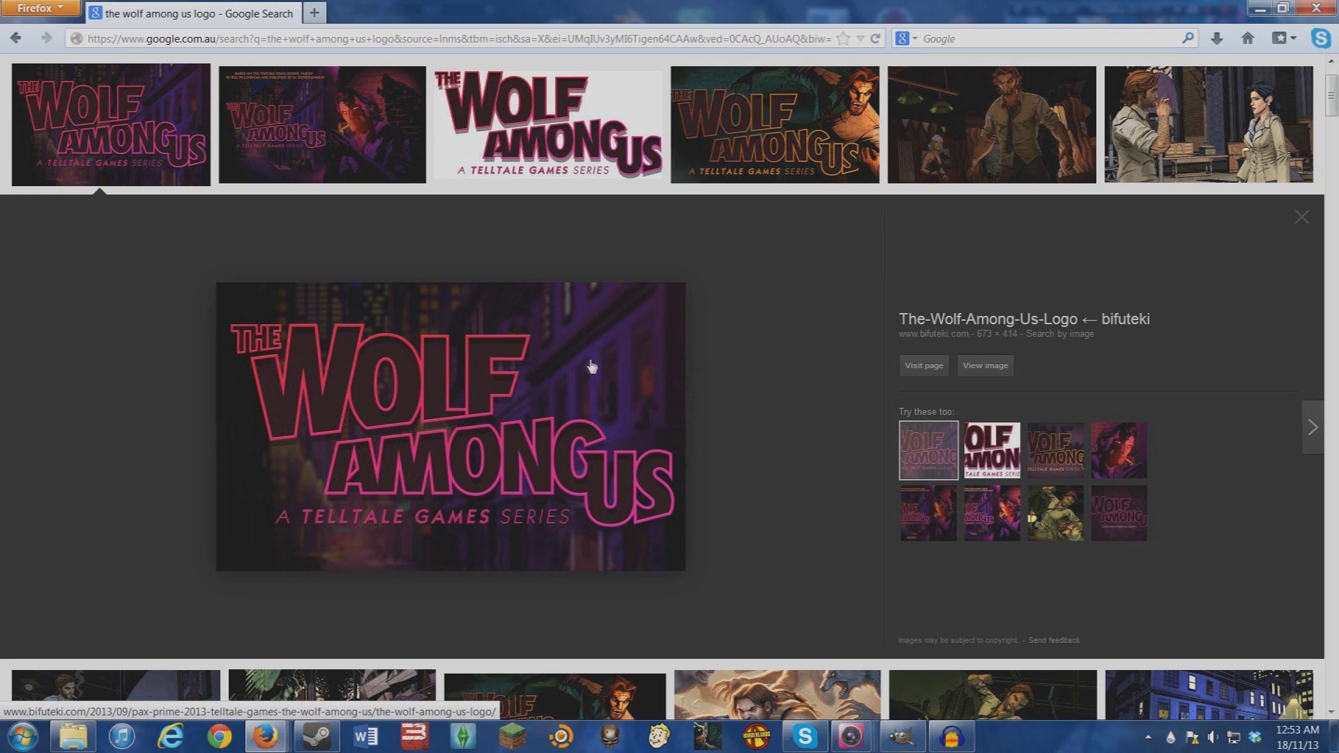
scroll(470, 314, up, 2)
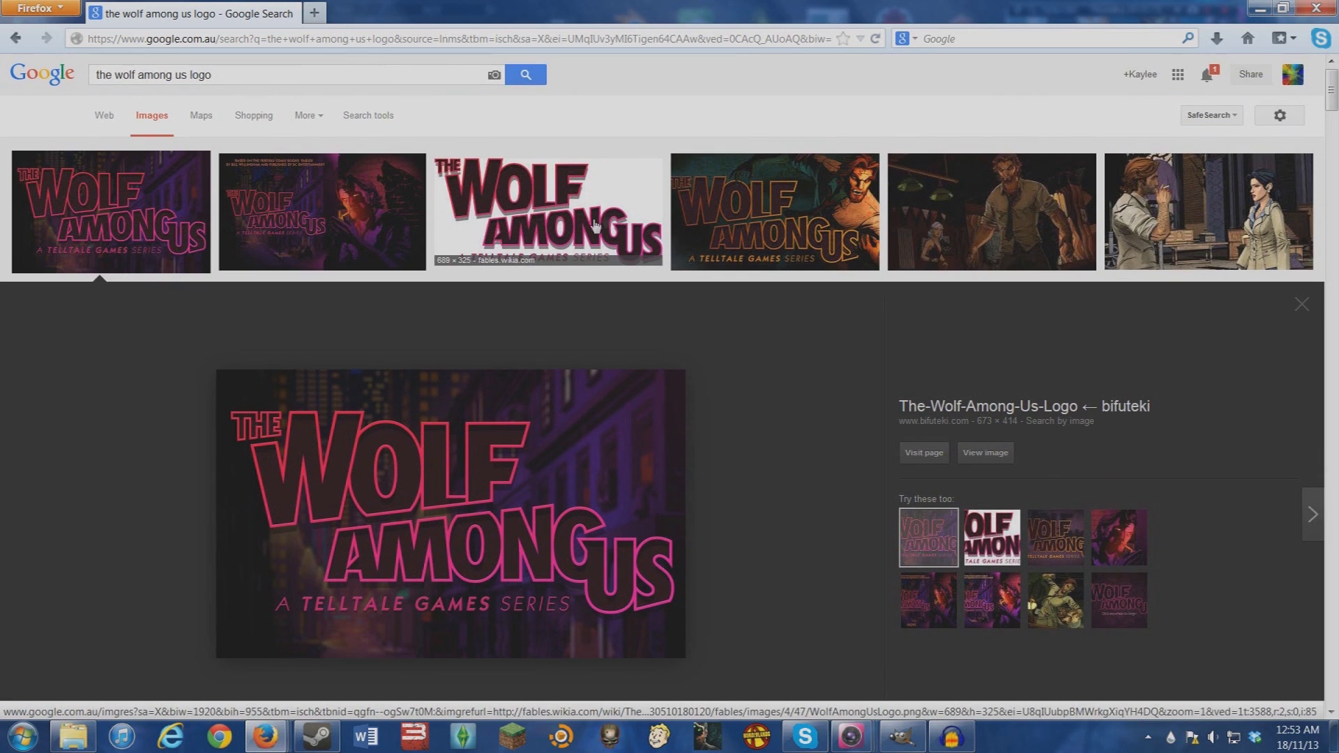
click(589, 227)
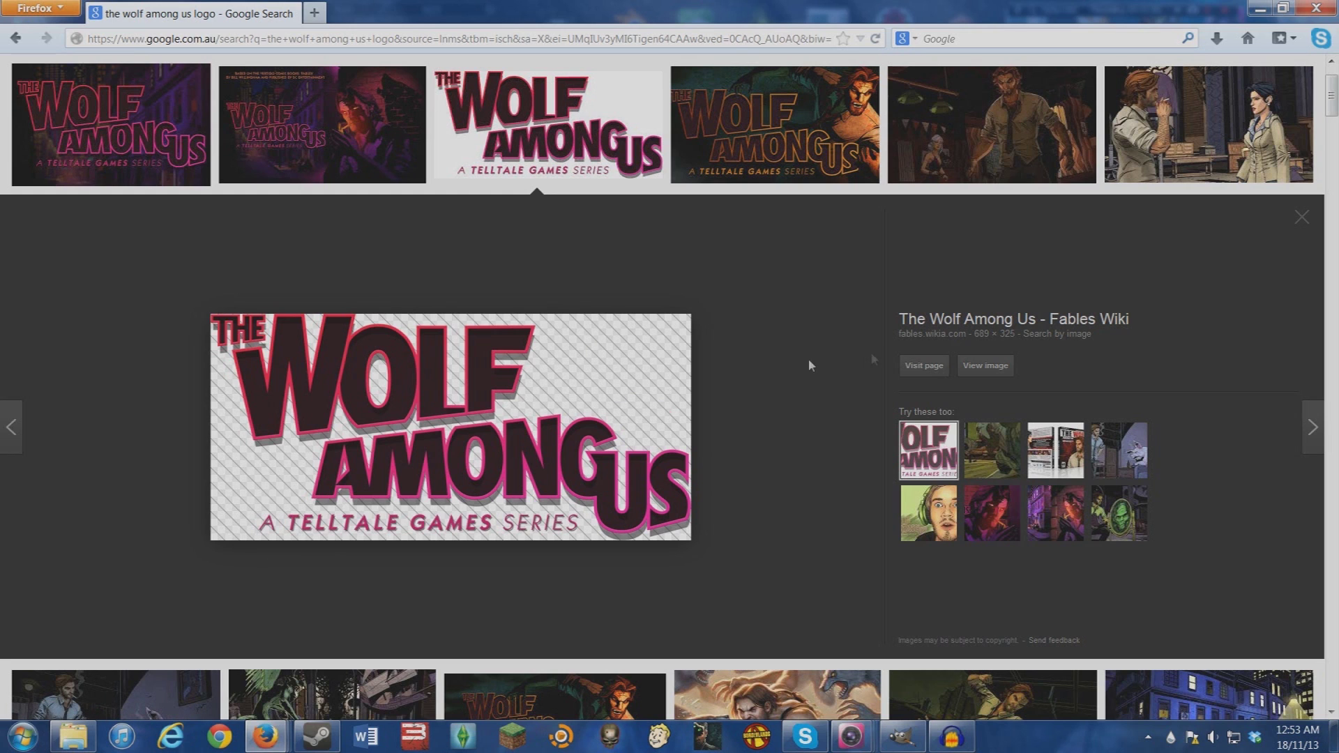
click(987, 377)
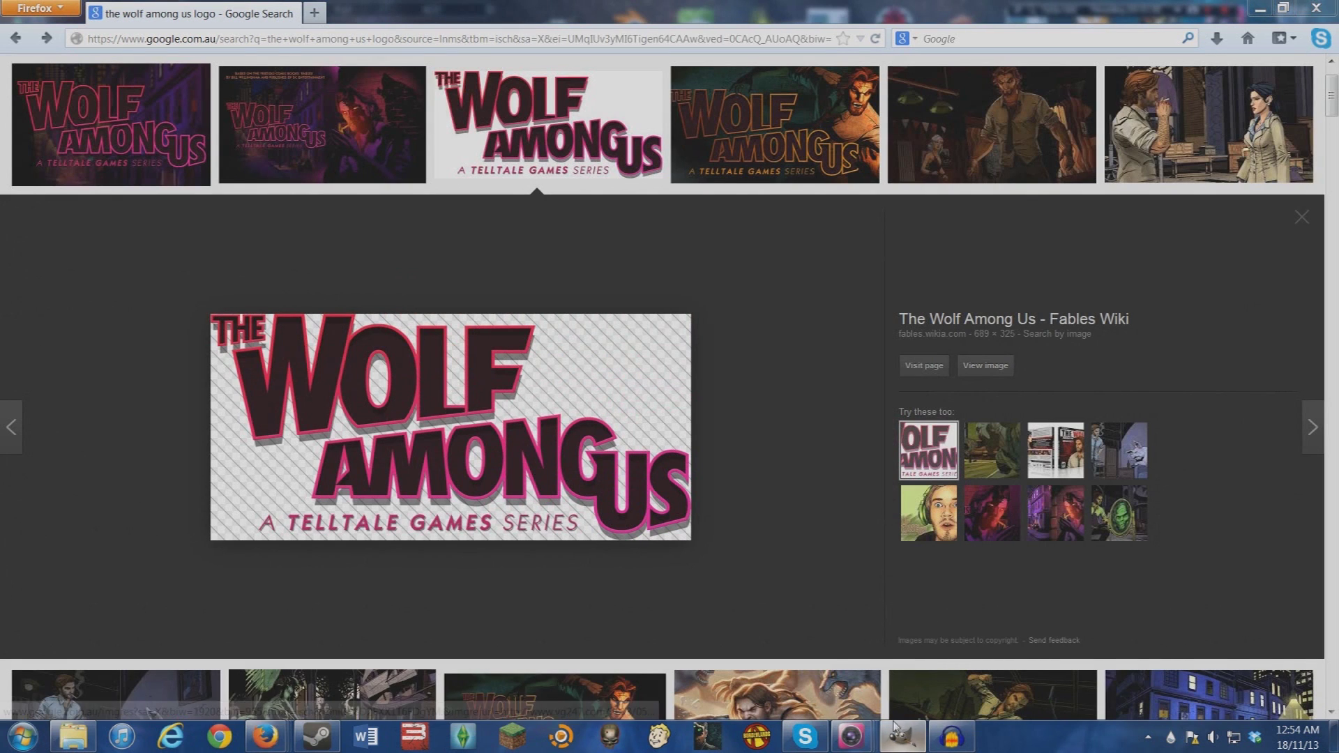
Switch to GIMP, add Wolfamonguslogo from the Thumbnail folder as a layer above Image1.jpg, and move it below the 1000 Colours Plays title.
click(900, 734)
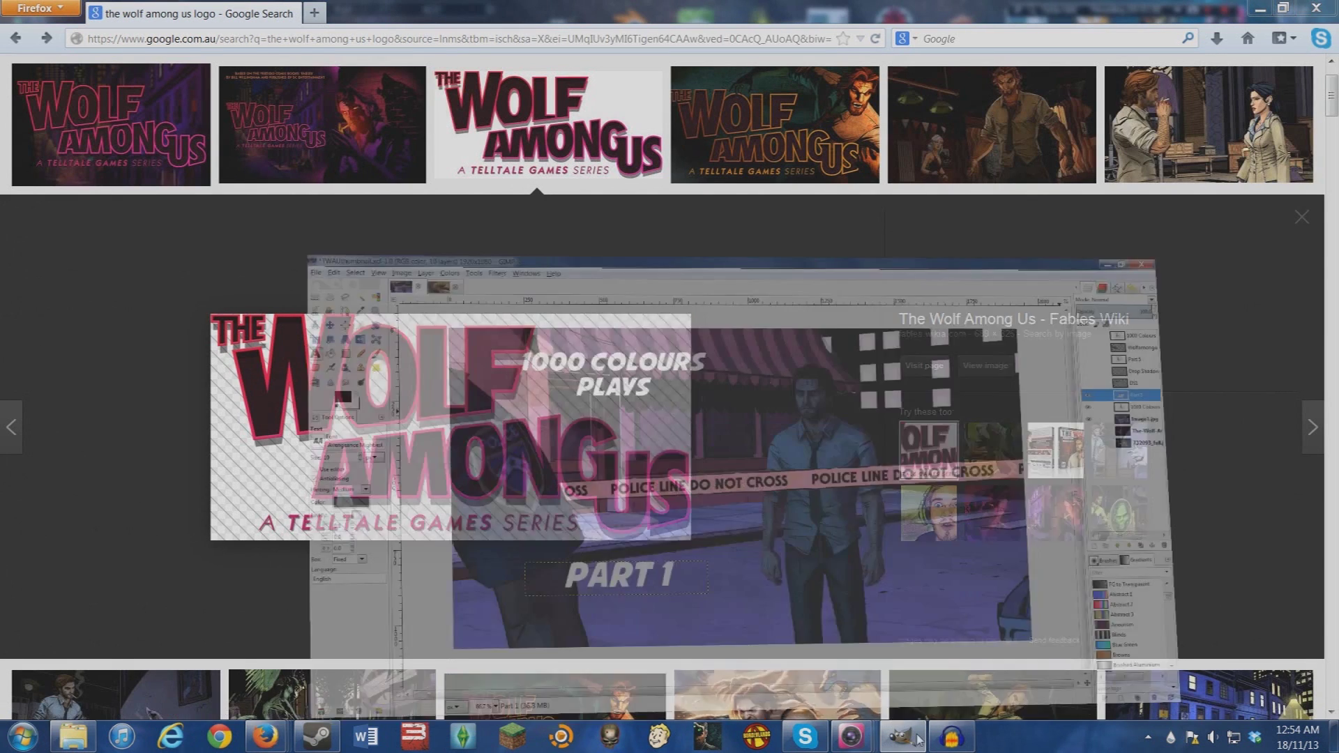
click(75, 737)
click(329, 576)
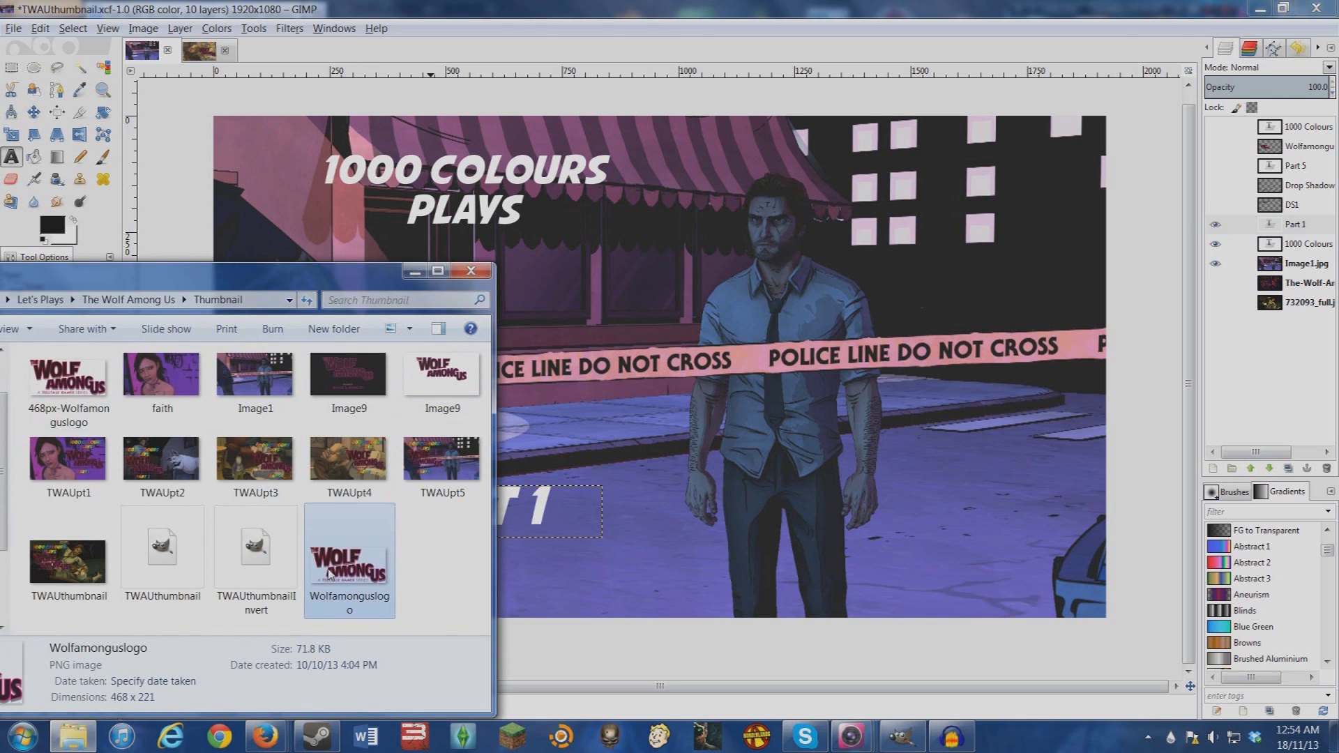
drag(346, 557, 1301, 261)
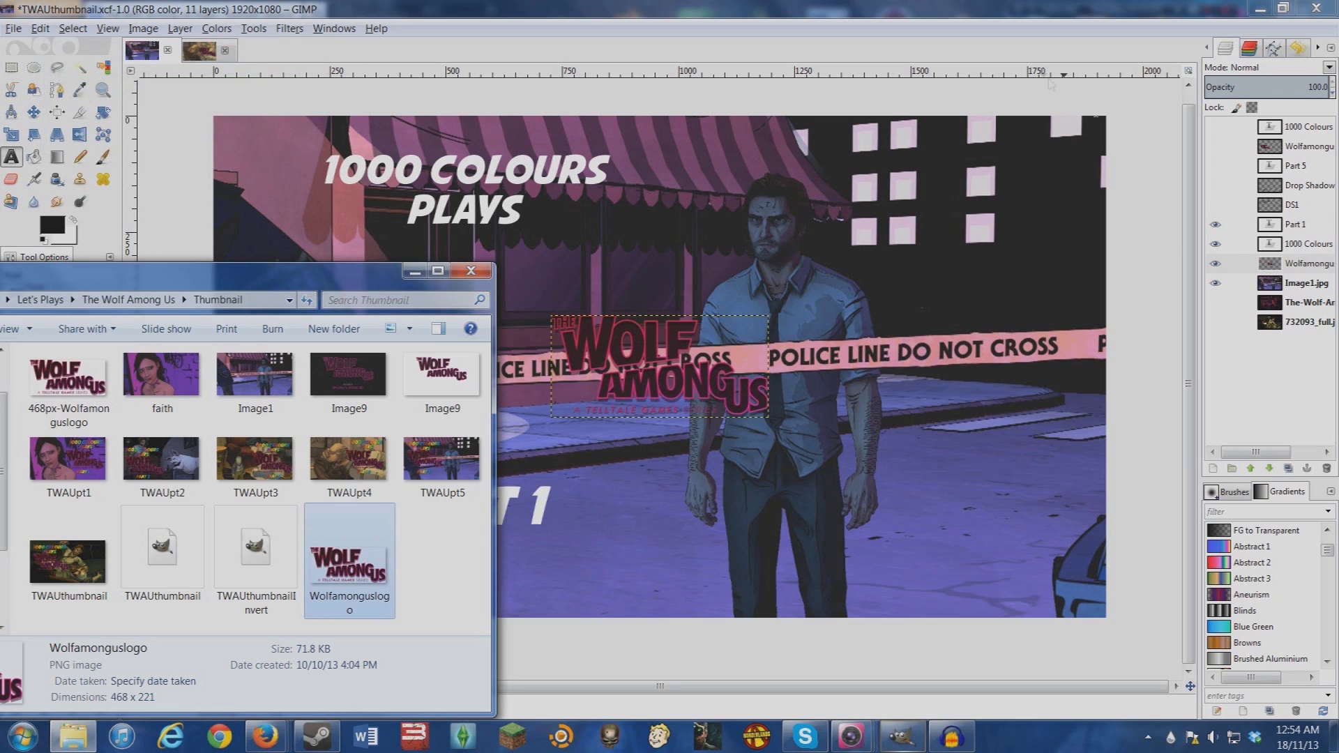
click(415, 271)
click(34, 112)
drag(598, 355, 307, 284)
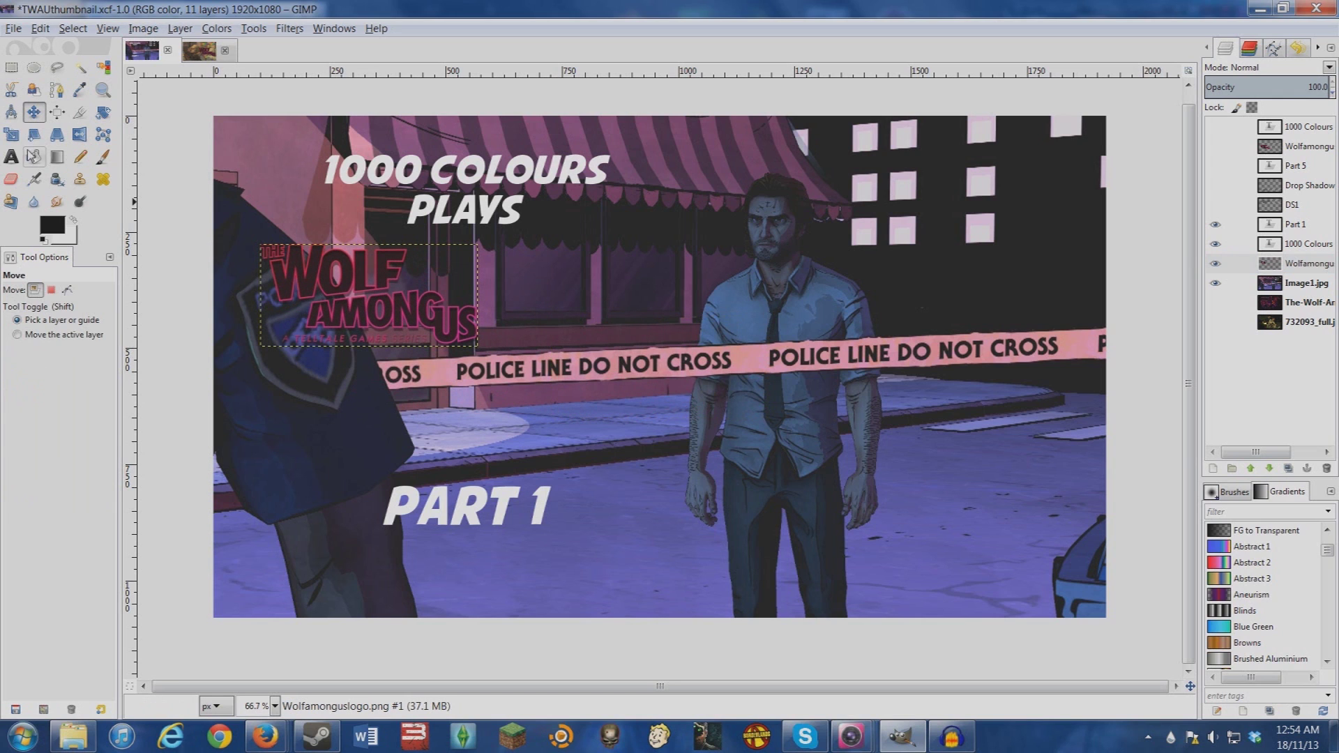
click(11, 134)
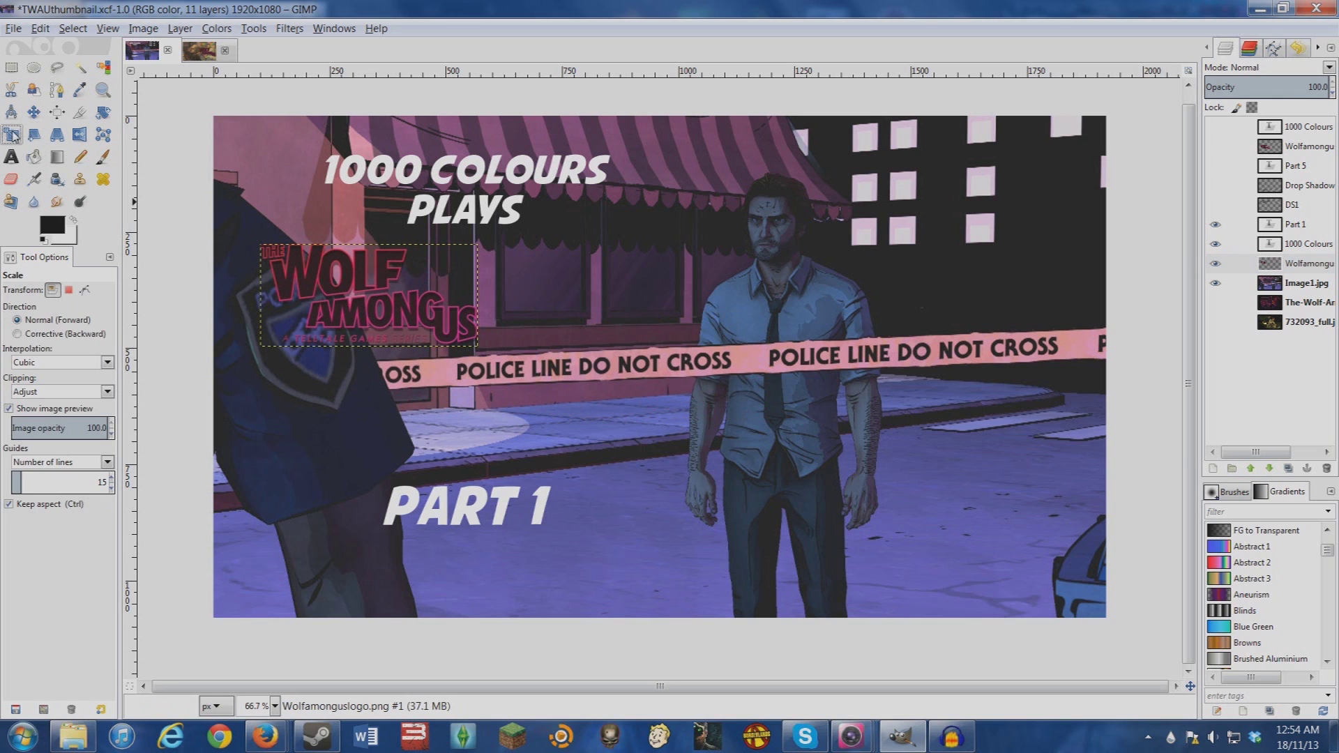
click(395, 318)
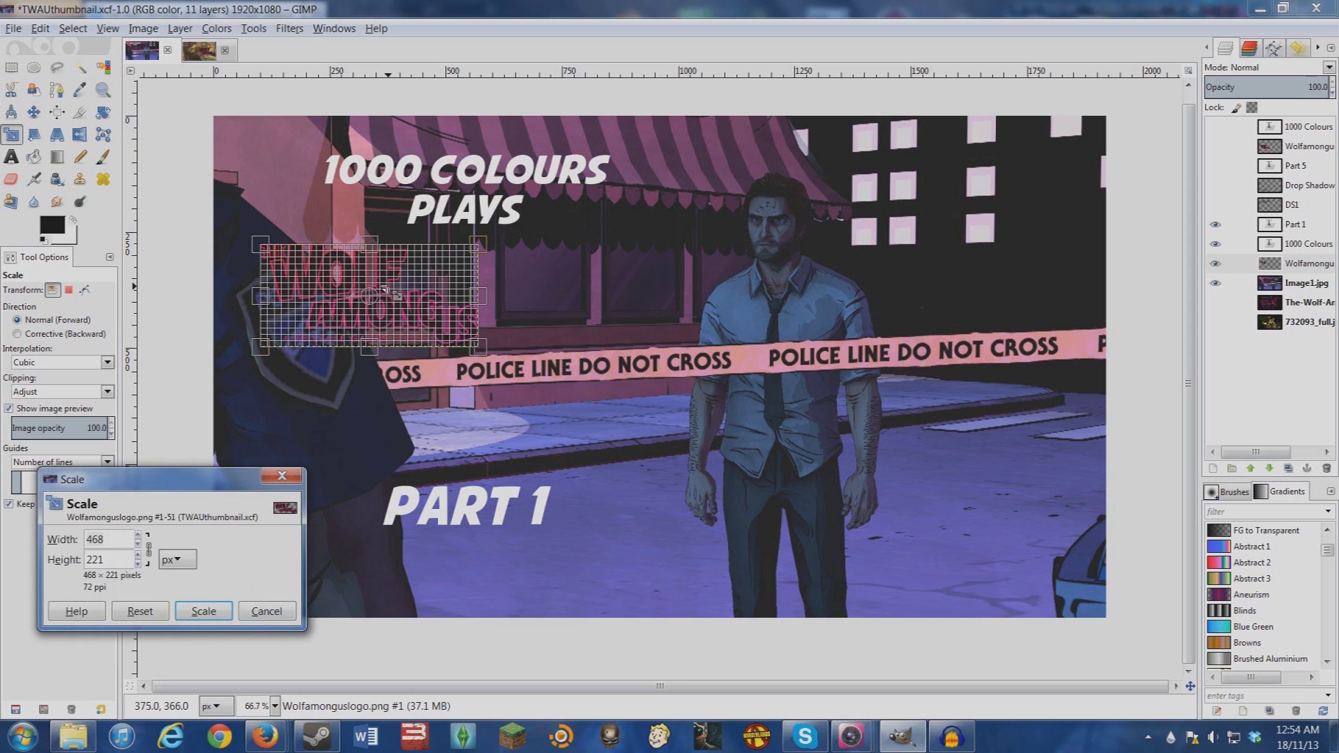
click(149, 549)
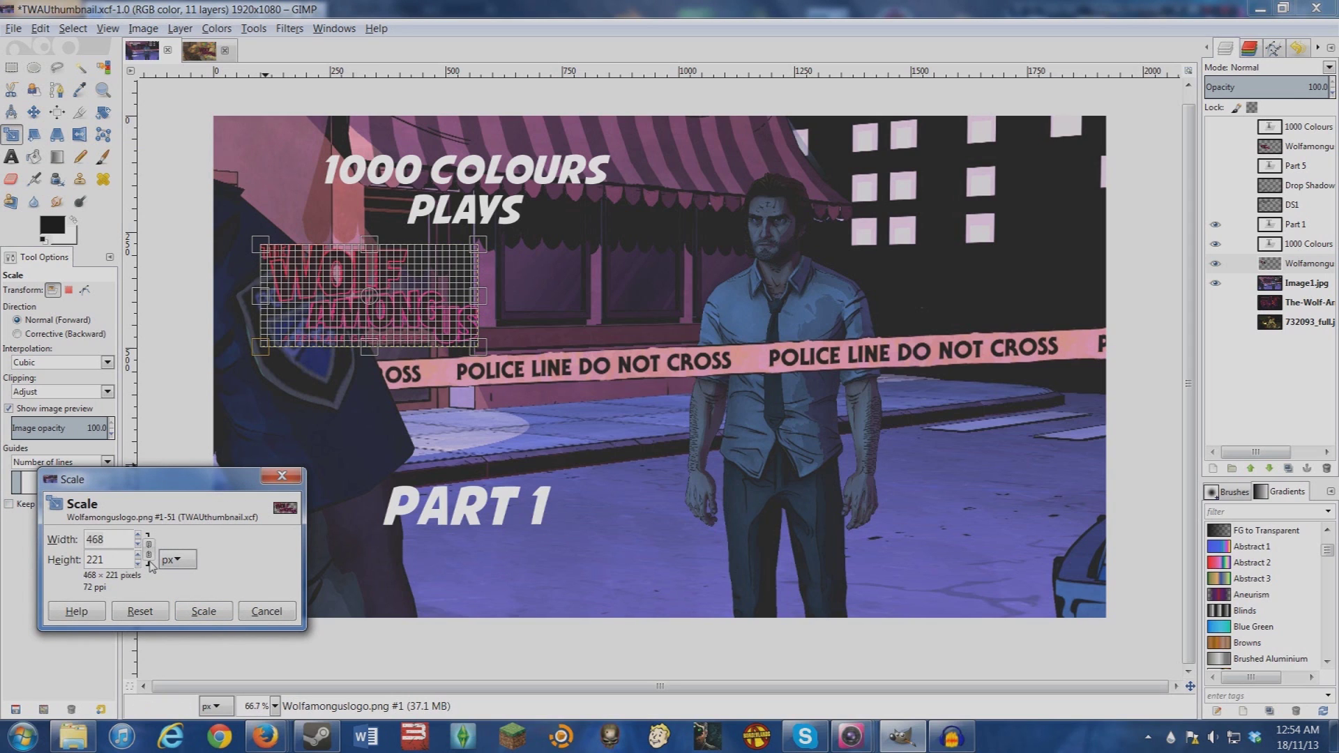
drag(479, 346, 481, 485)
click(257, 612)
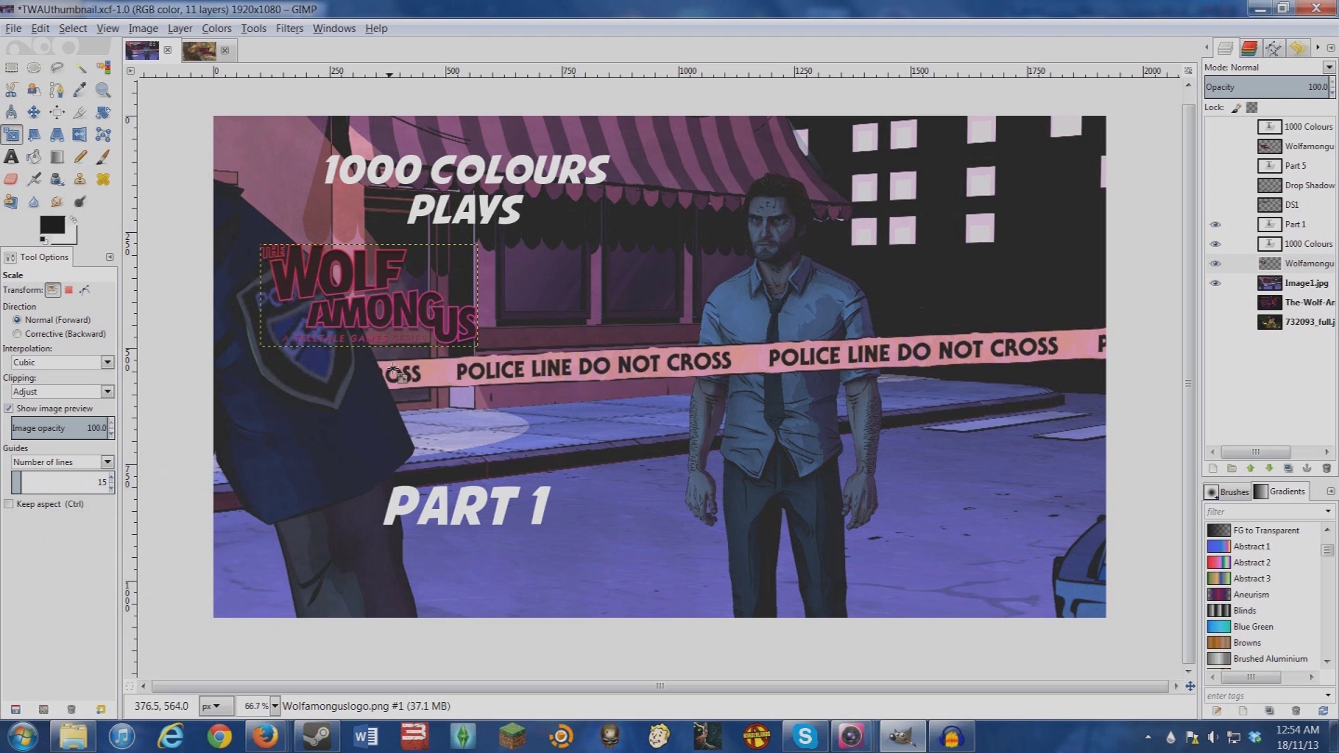
Scale the logo layer proportionally to about 941 × 444 px and position it between the title and the Part 1 text.
click(403, 337)
click(149, 551)
drag(478, 344, 617, 452)
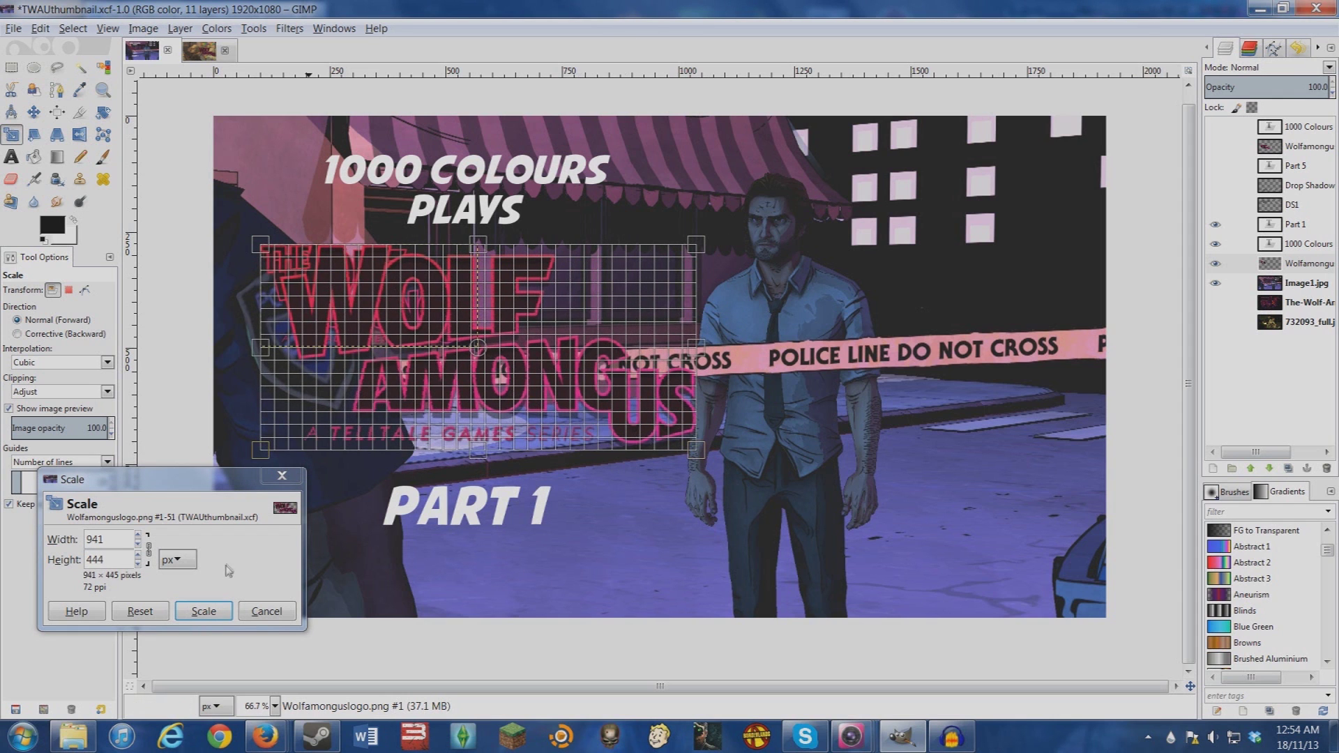
click(203, 610)
click(33, 112)
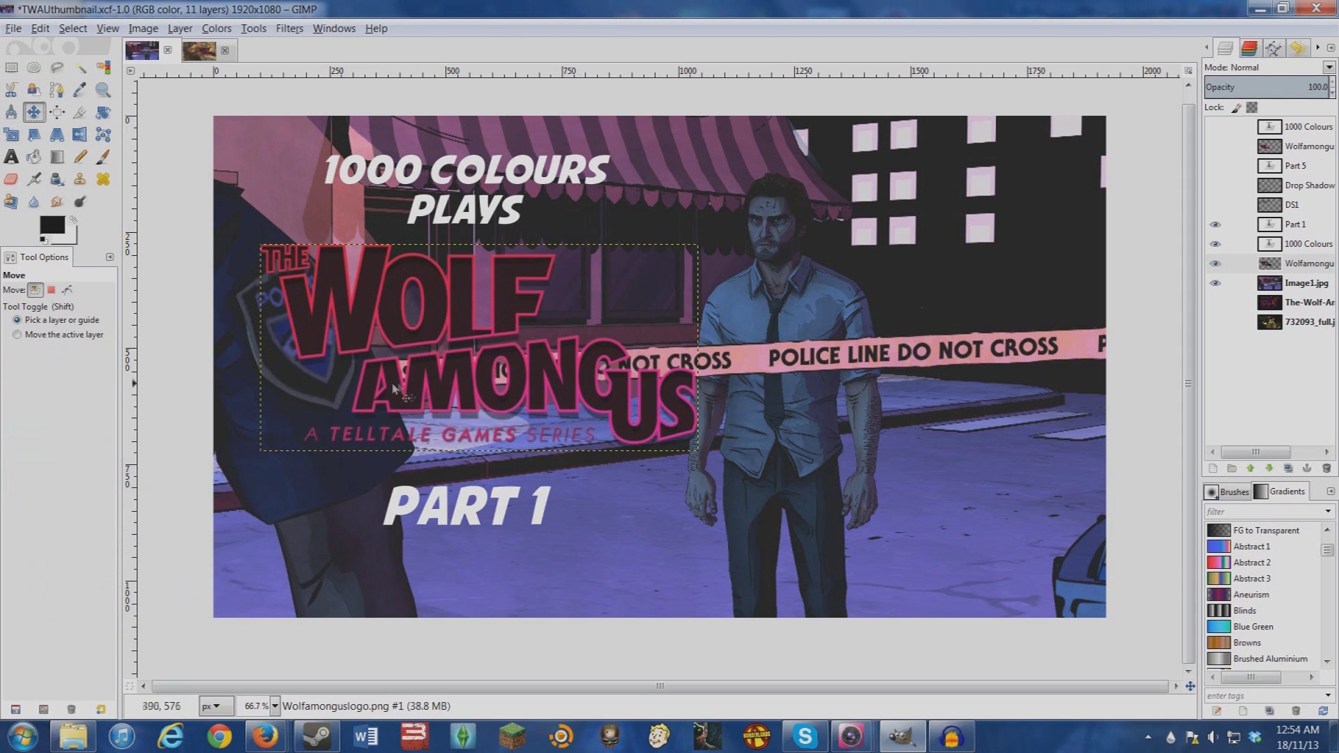
drag(403, 403, 391, 414)
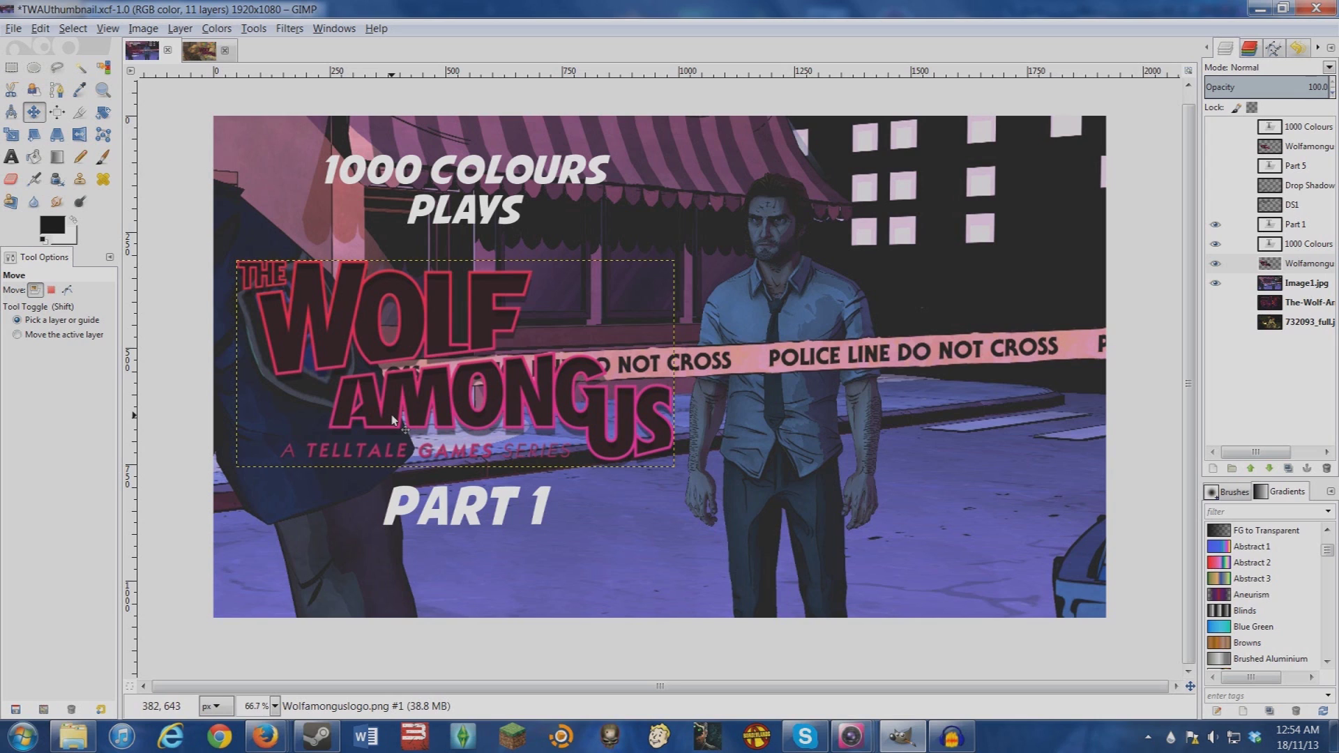
Check how the thumbnail reads at small size by viewing it at 12.5% and 5% zoom.
click(274, 706)
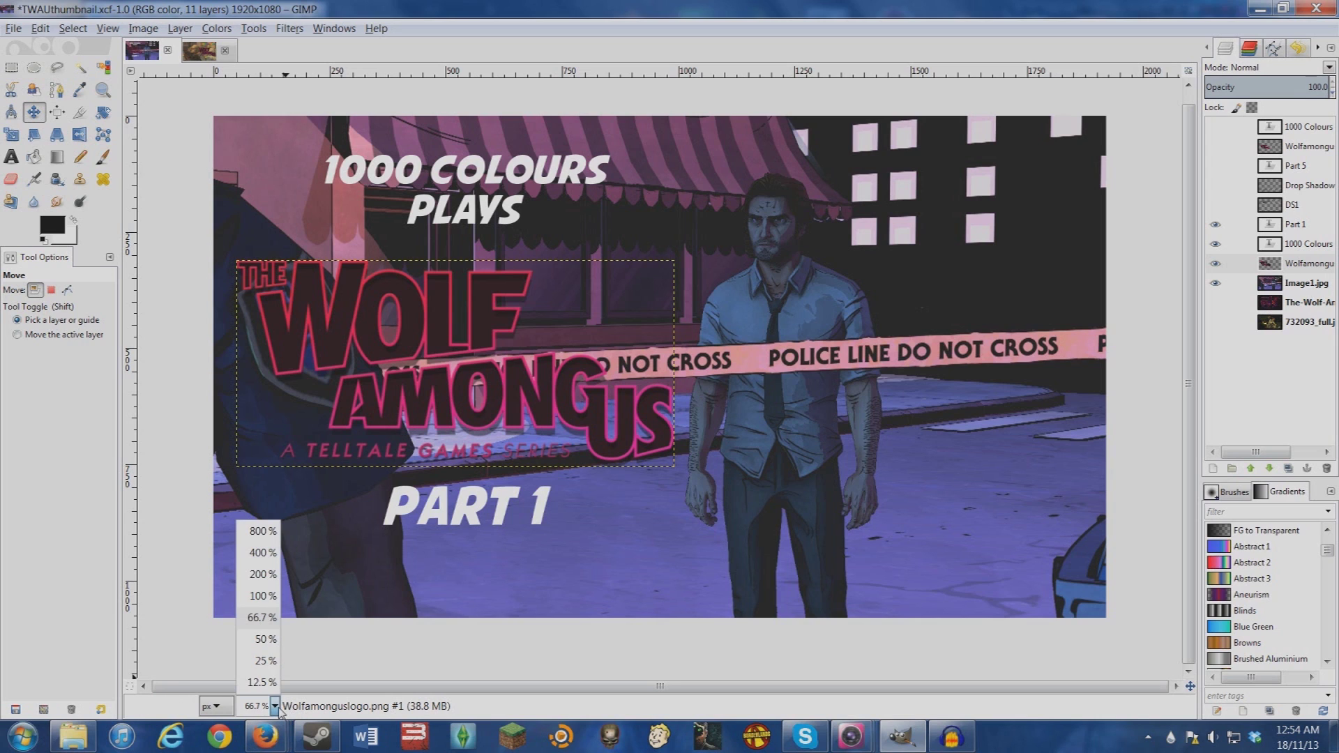
click(272, 687)
click(737, 368)
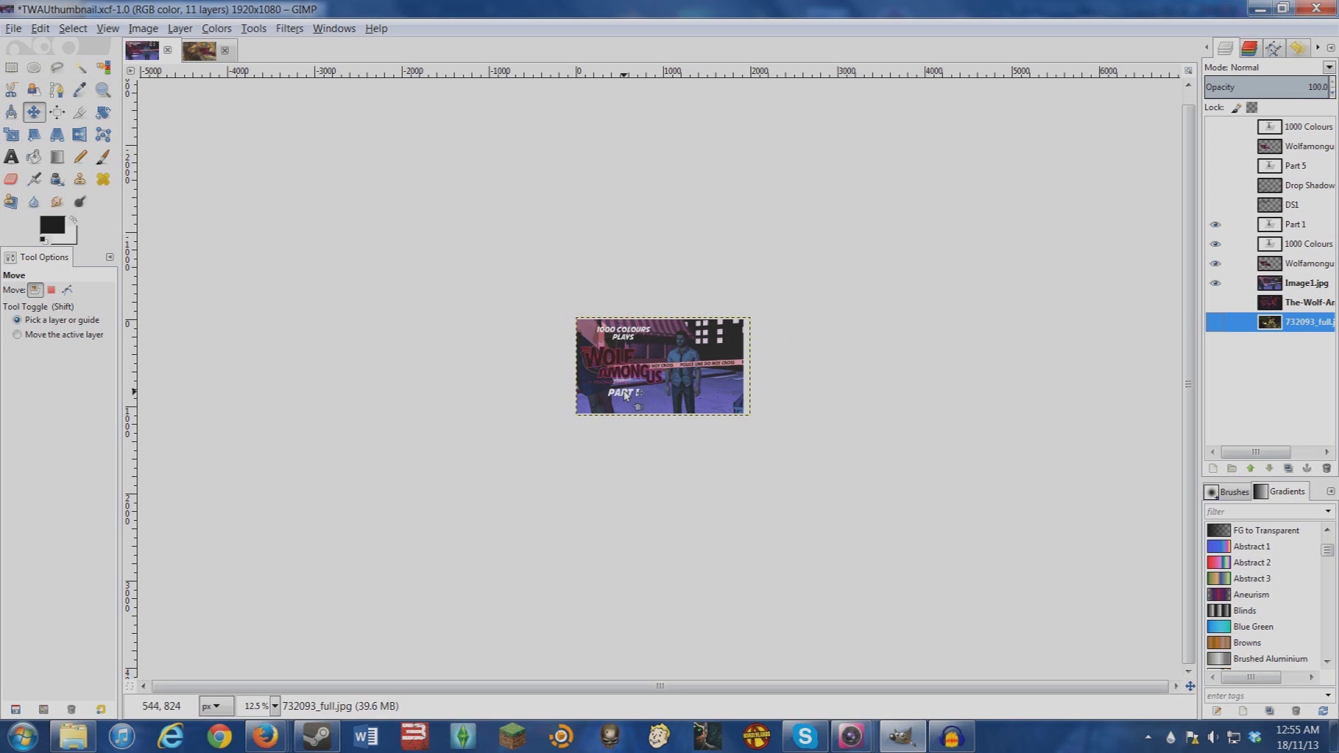
click(275, 706)
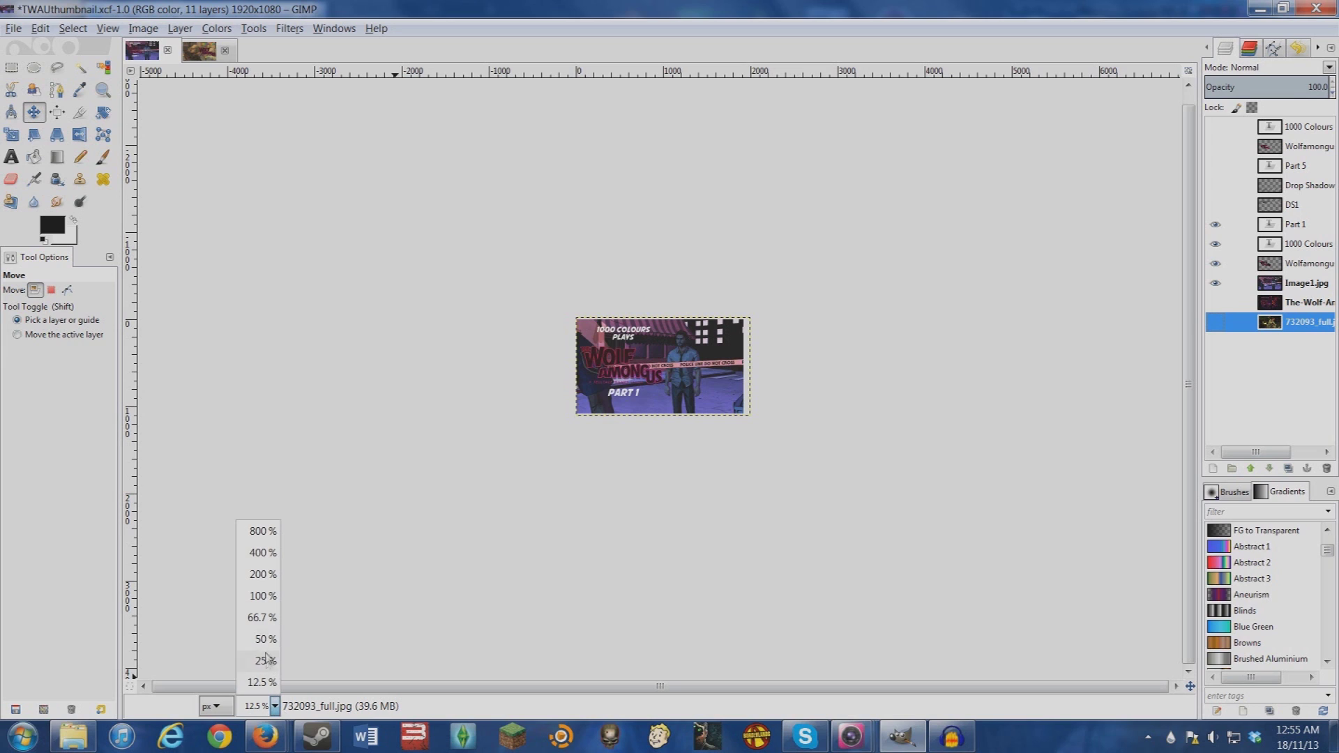
click(276, 706)
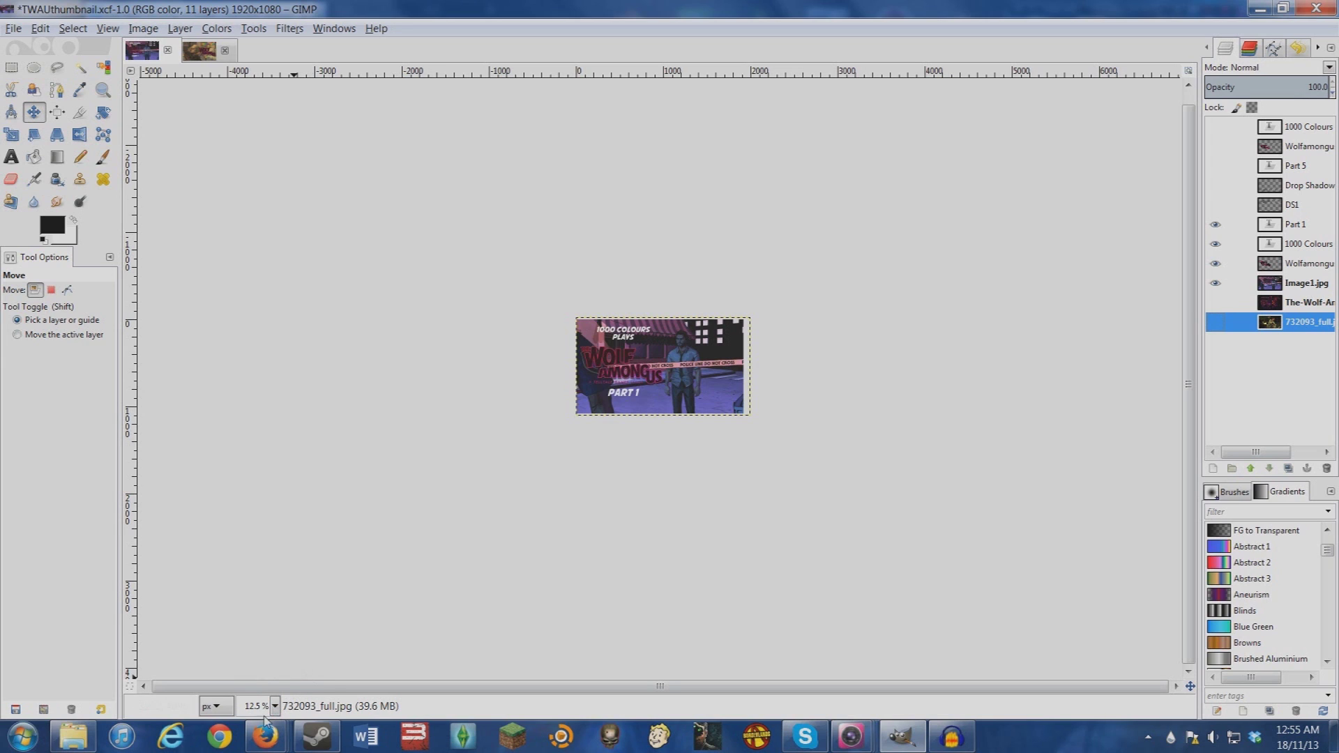
double_click(256, 706)
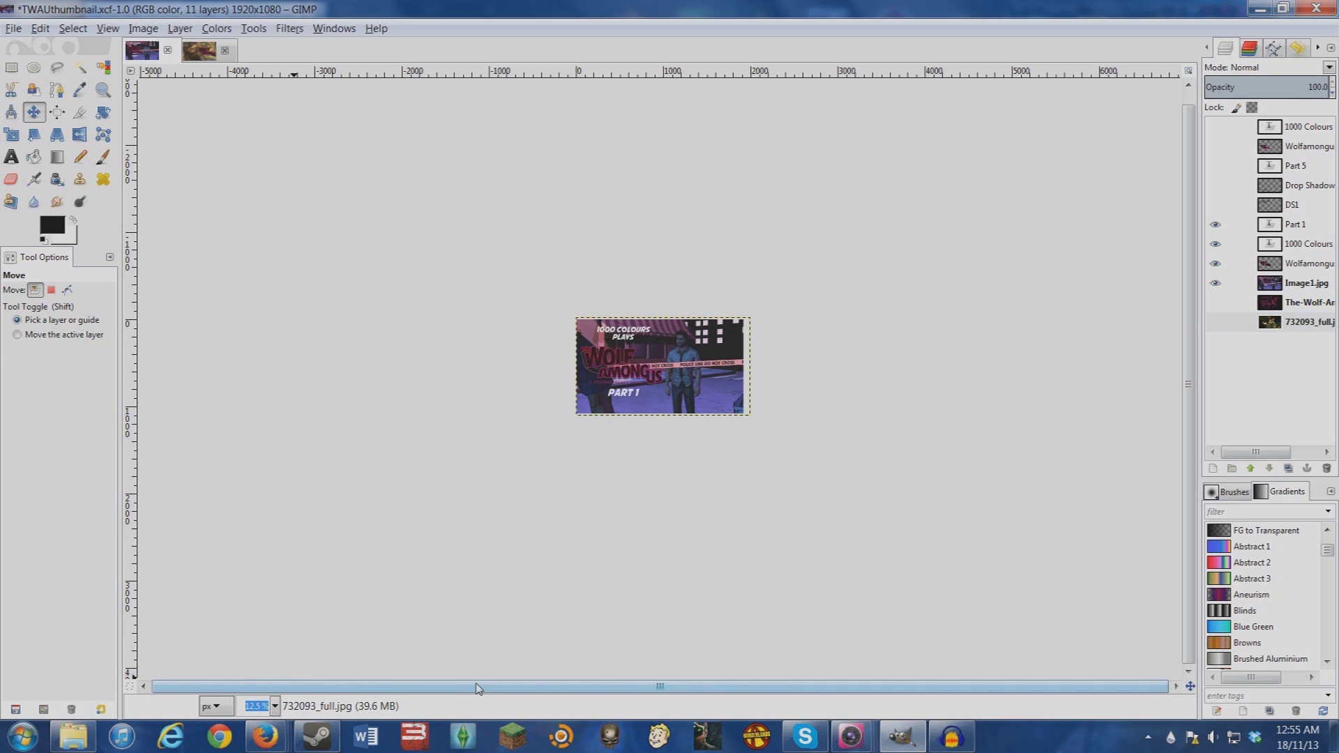
text(5)
key(Return)
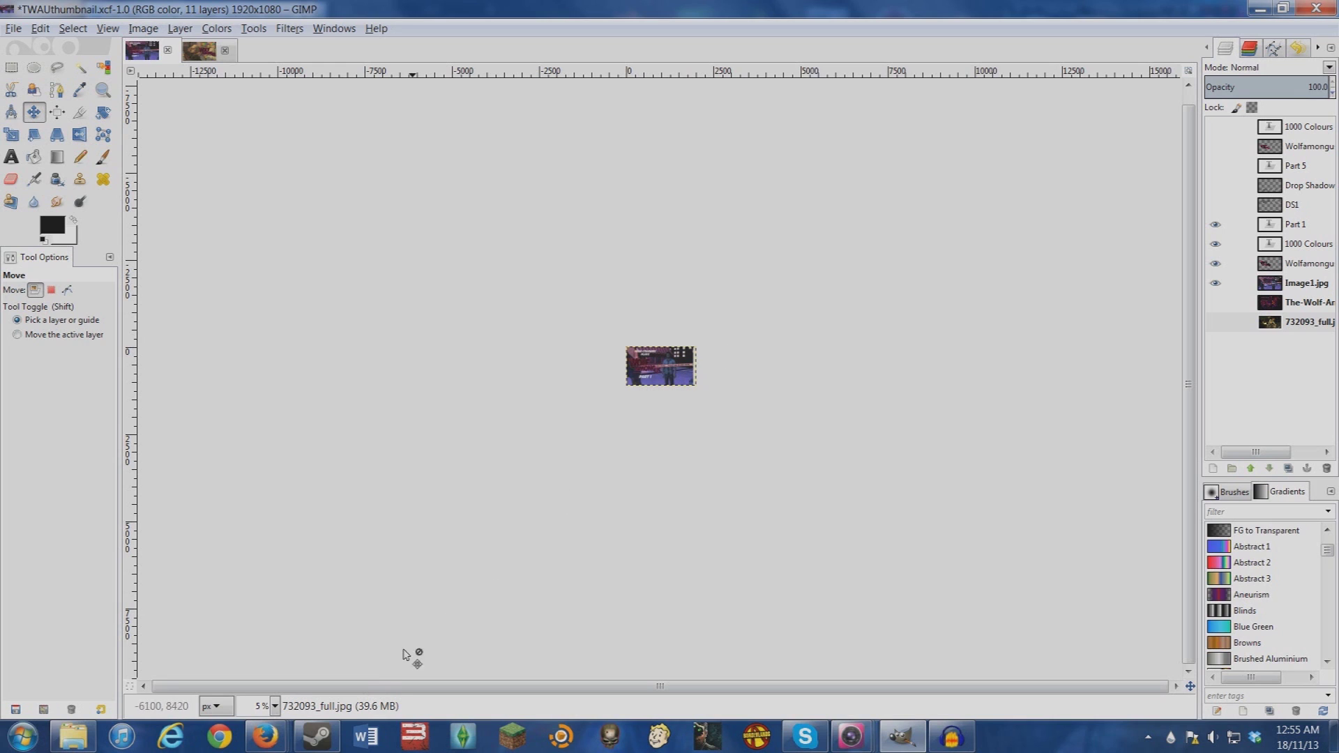
Compare the thumbnail at 12.5% and 66.7% zoom, ending at 66.7%.
click(274, 707)
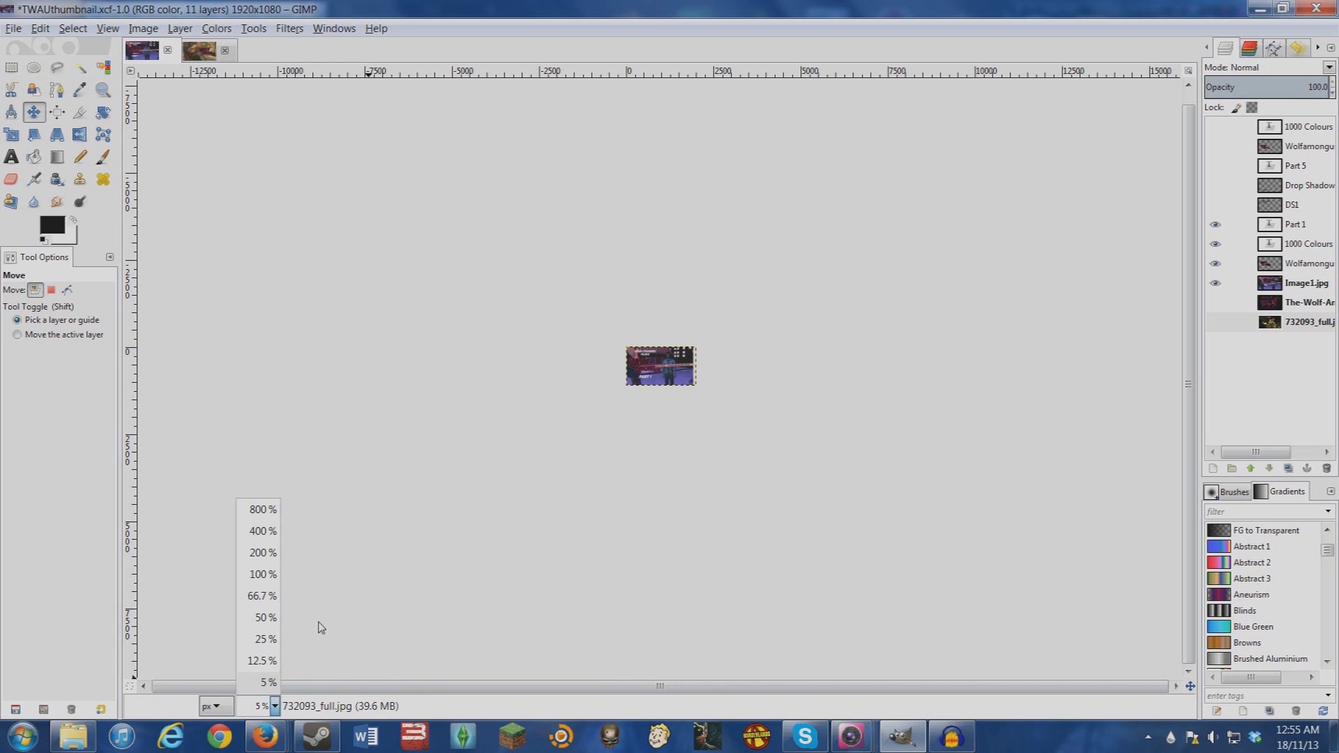
click(263, 661)
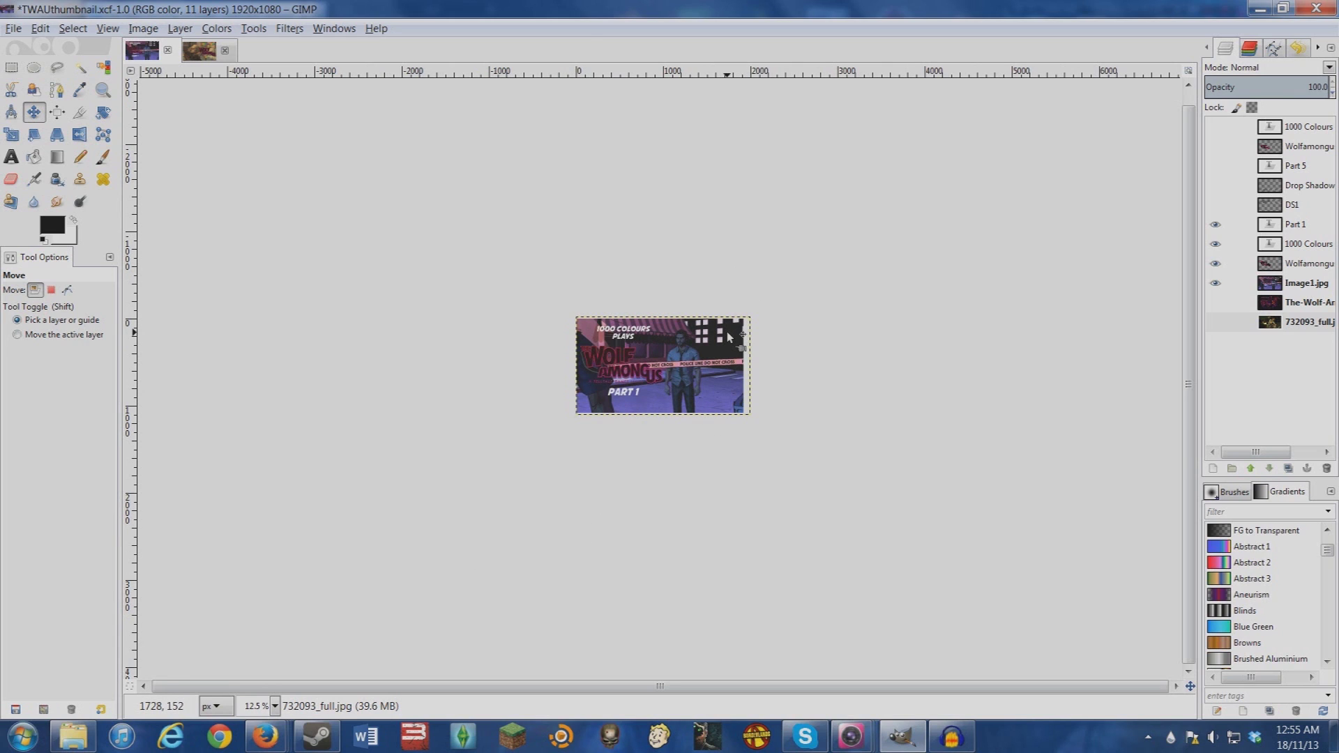
click(275, 706)
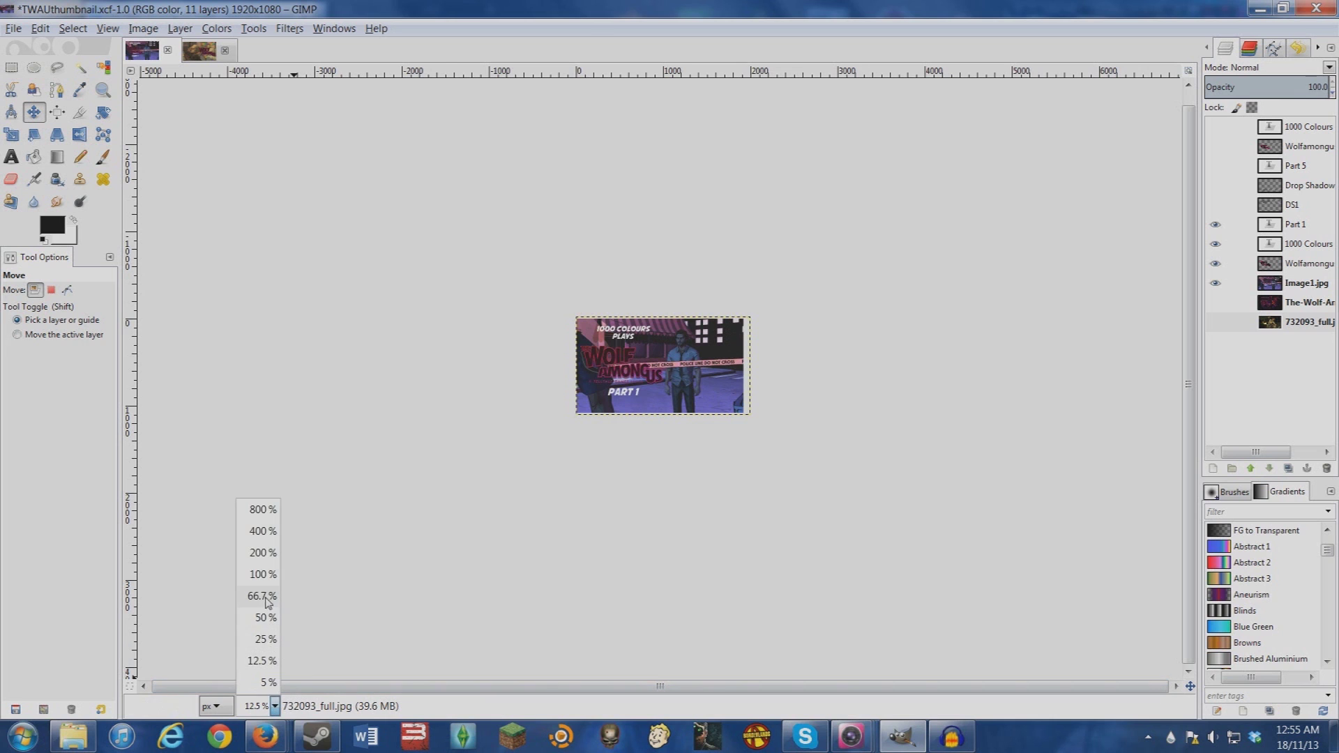
click(262, 597)
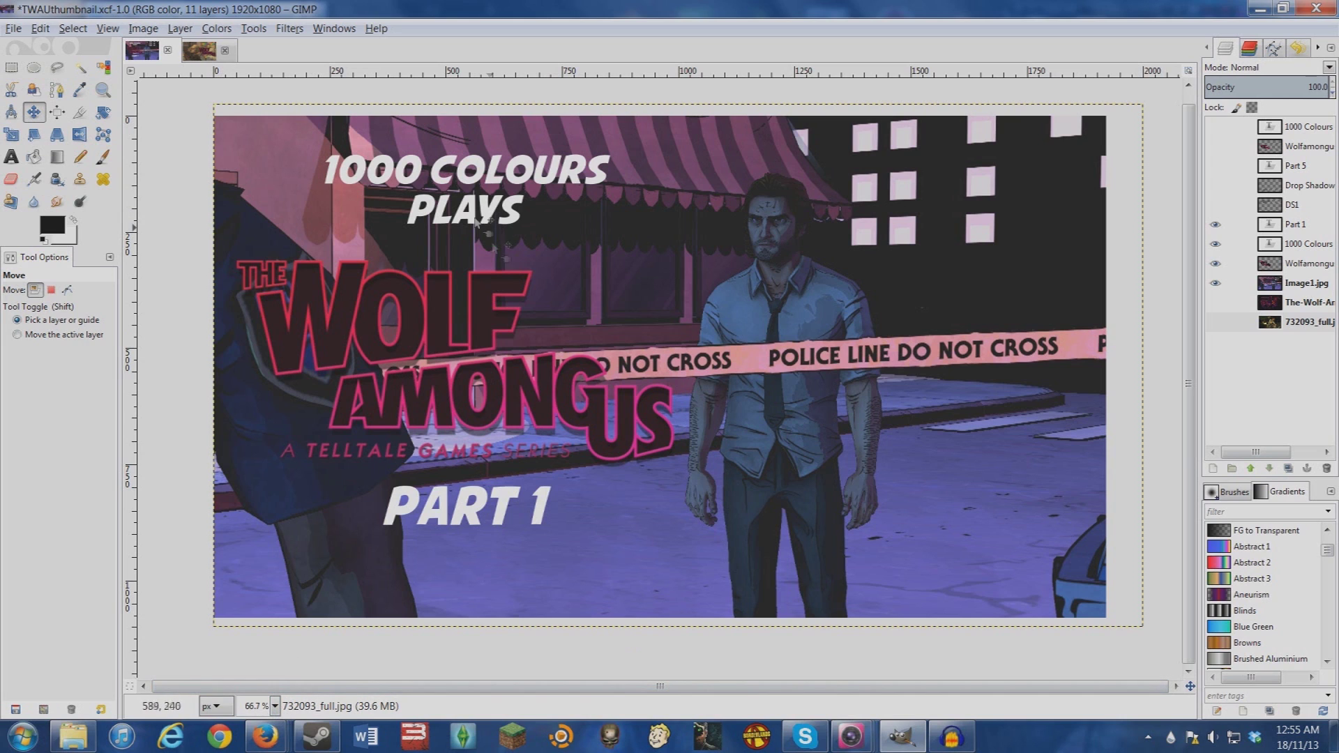
click(276, 707)
click(262, 661)
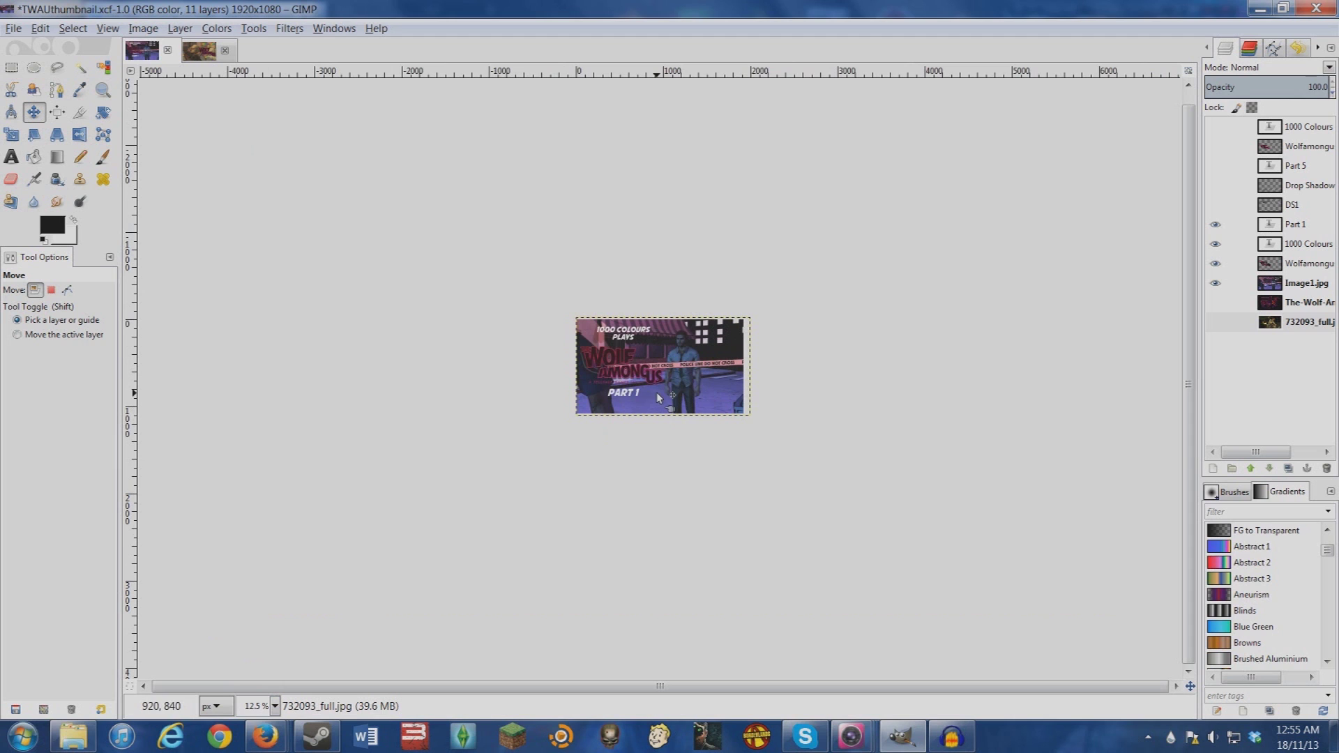
click(275, 706)
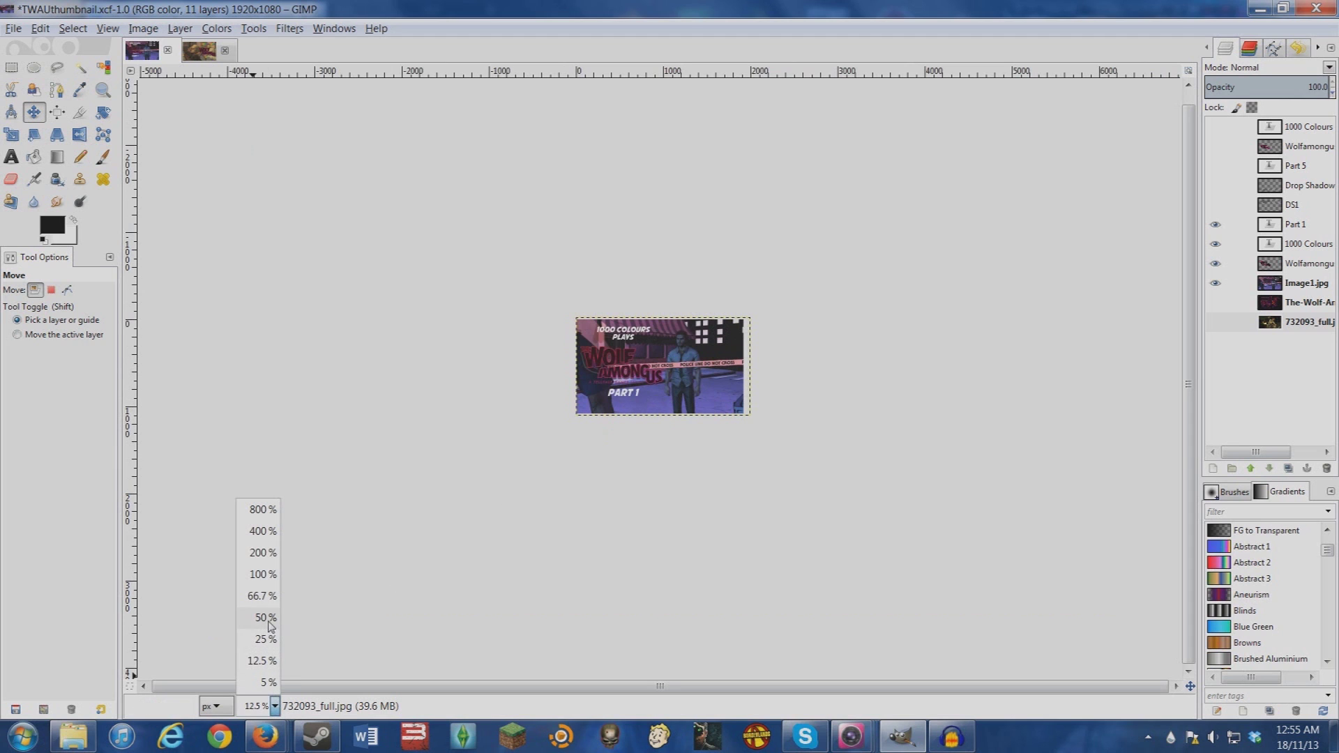
click(262, 596)
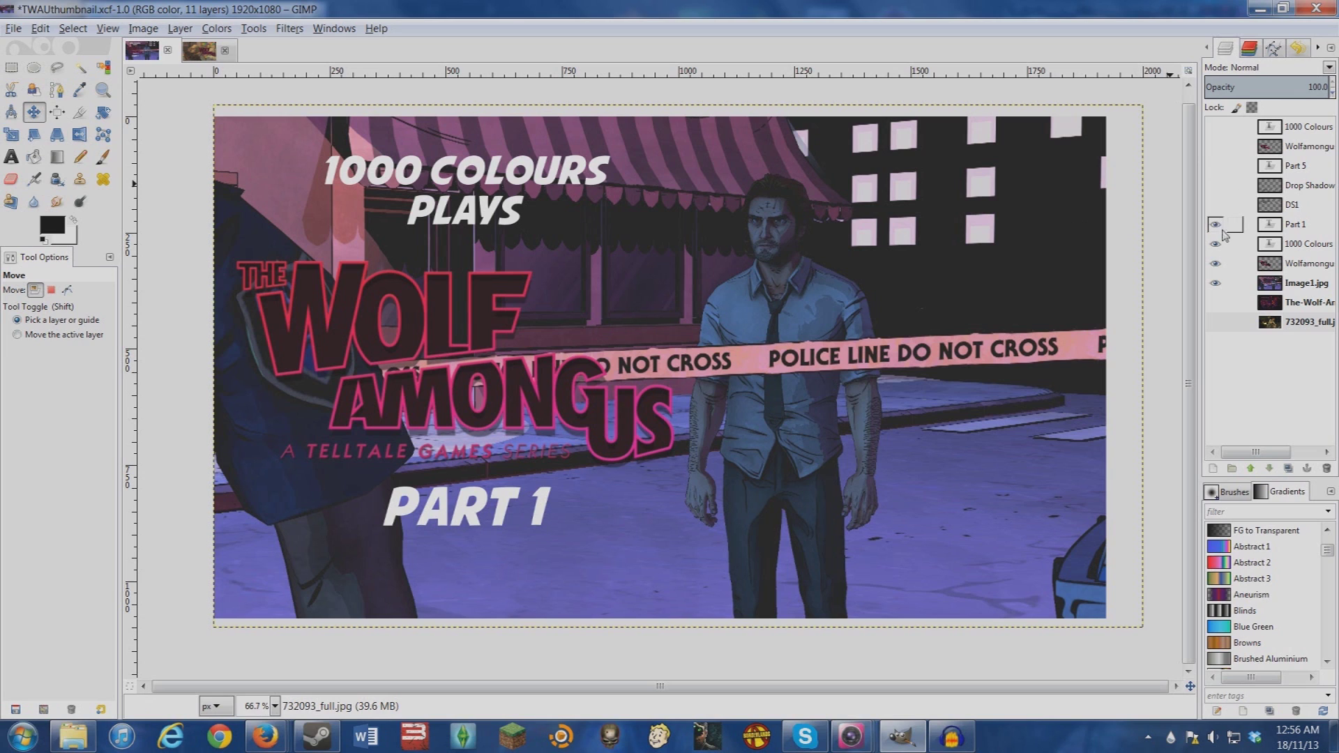
Switch to Firefox, search Google Images for "the wolf among us png" and preview the transparent logo from Logopedia.
click(1217, 263)
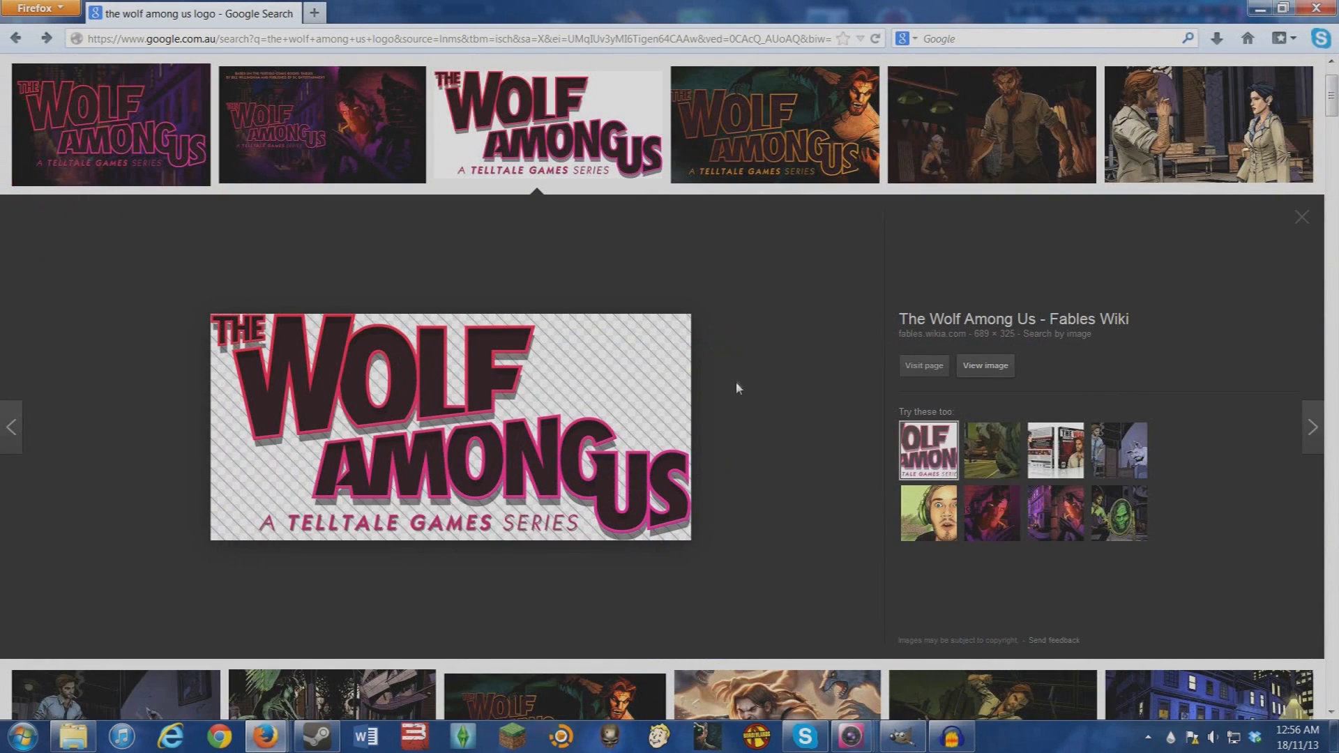
scroll(688, 377, up, 1)
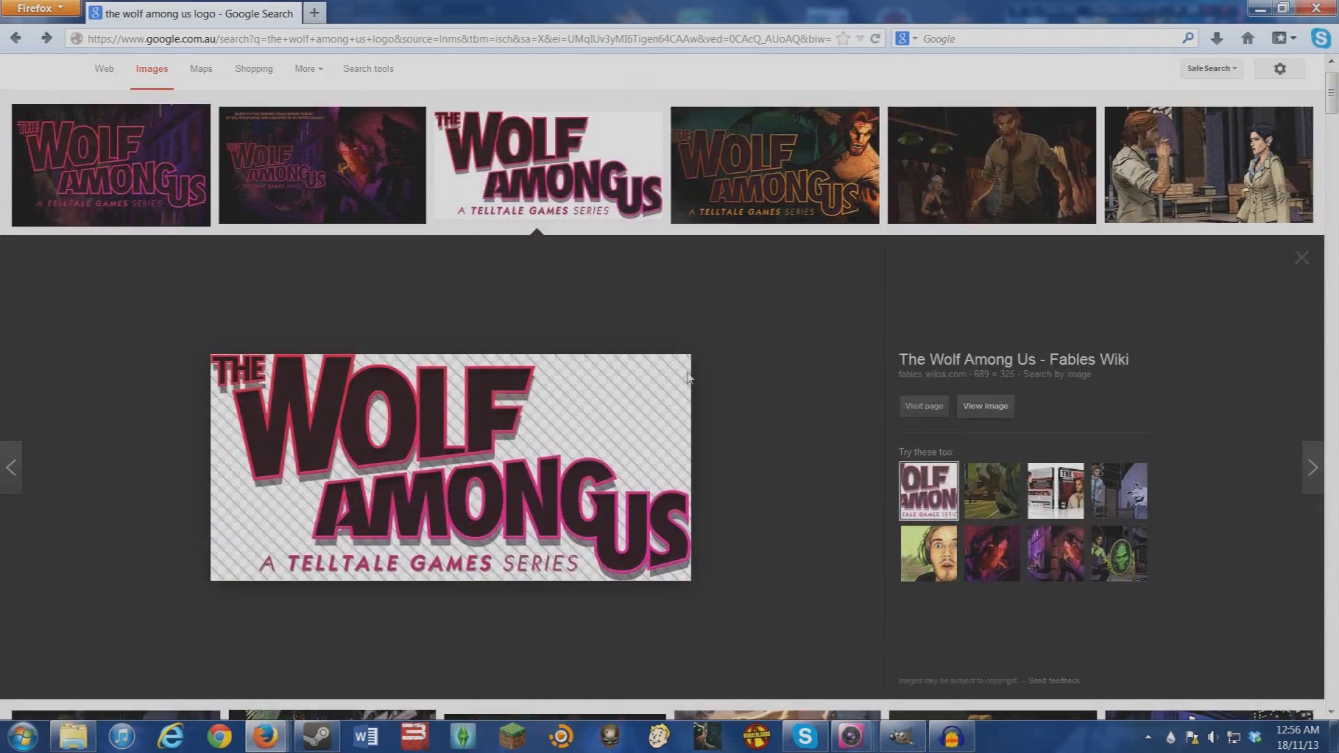
scroll(688, 378, up, 1)
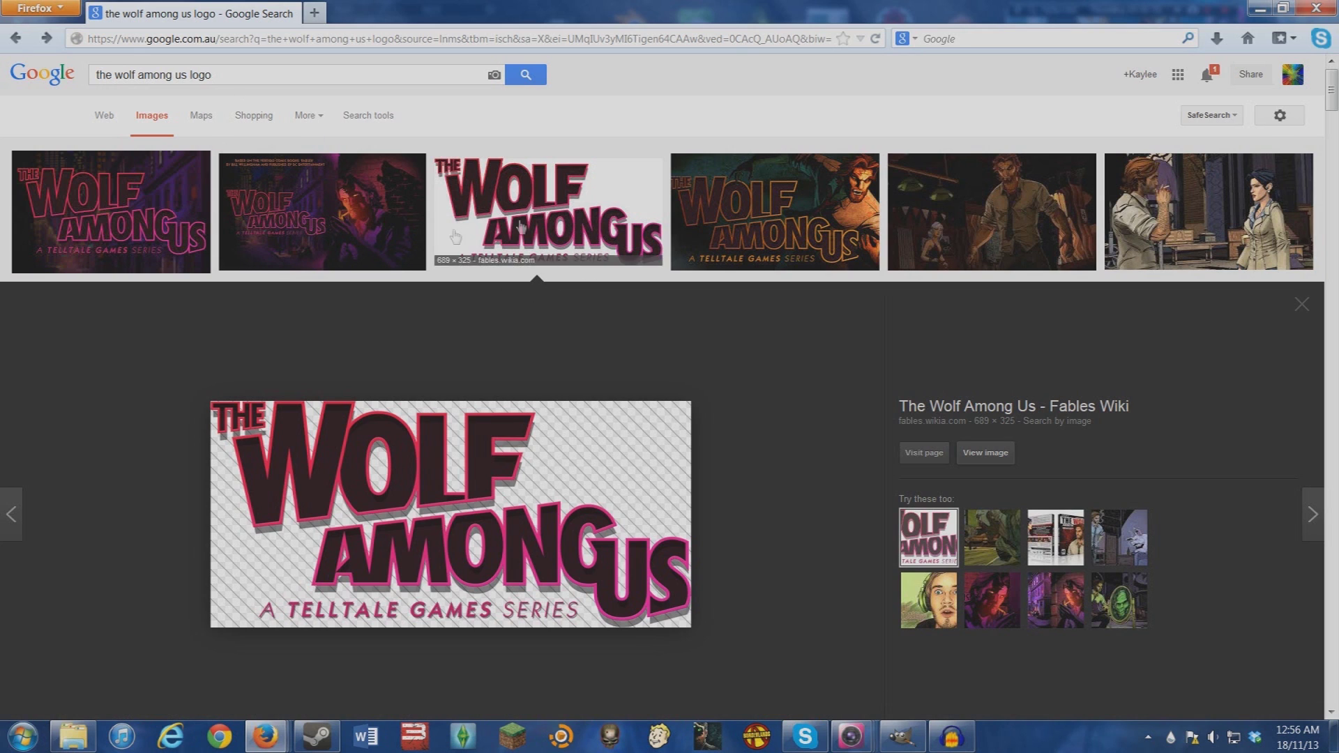
double_click(193, 75)
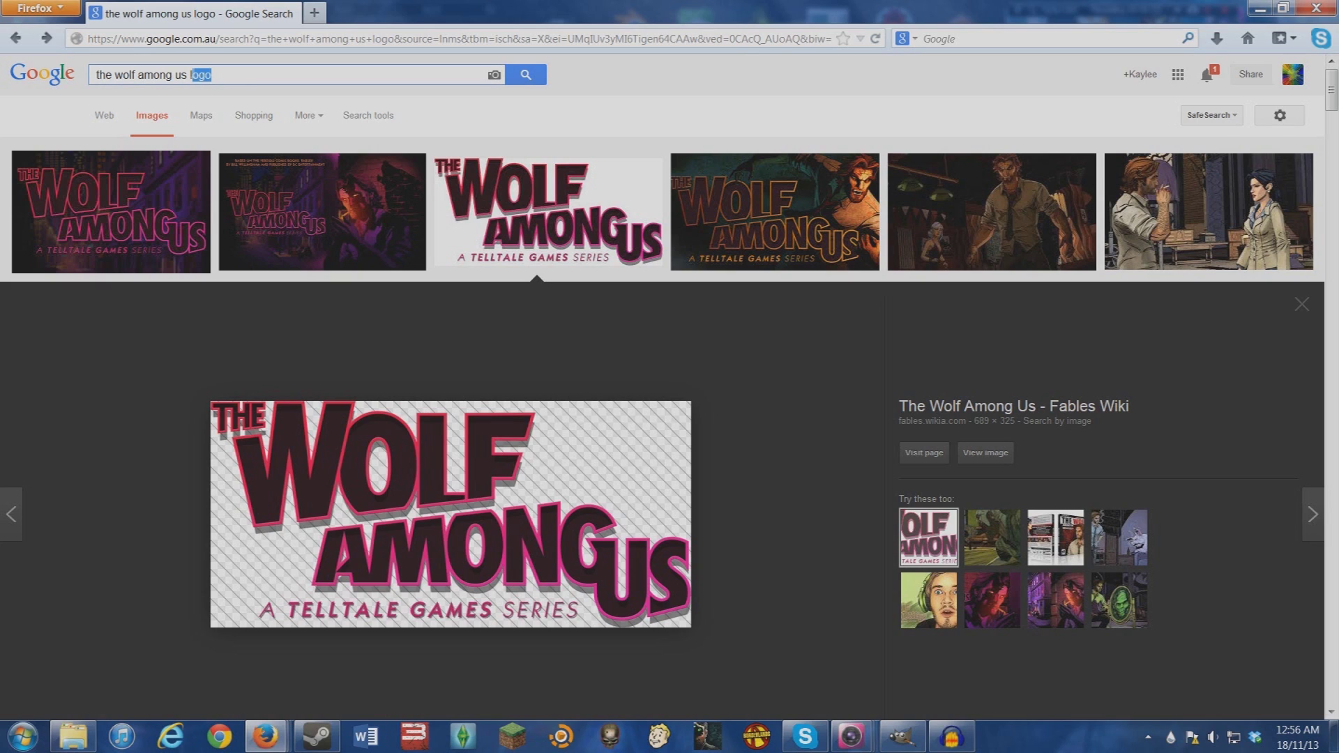
key(End)
key(BackSpace)
key(BackSpace)
key(BackSpace)
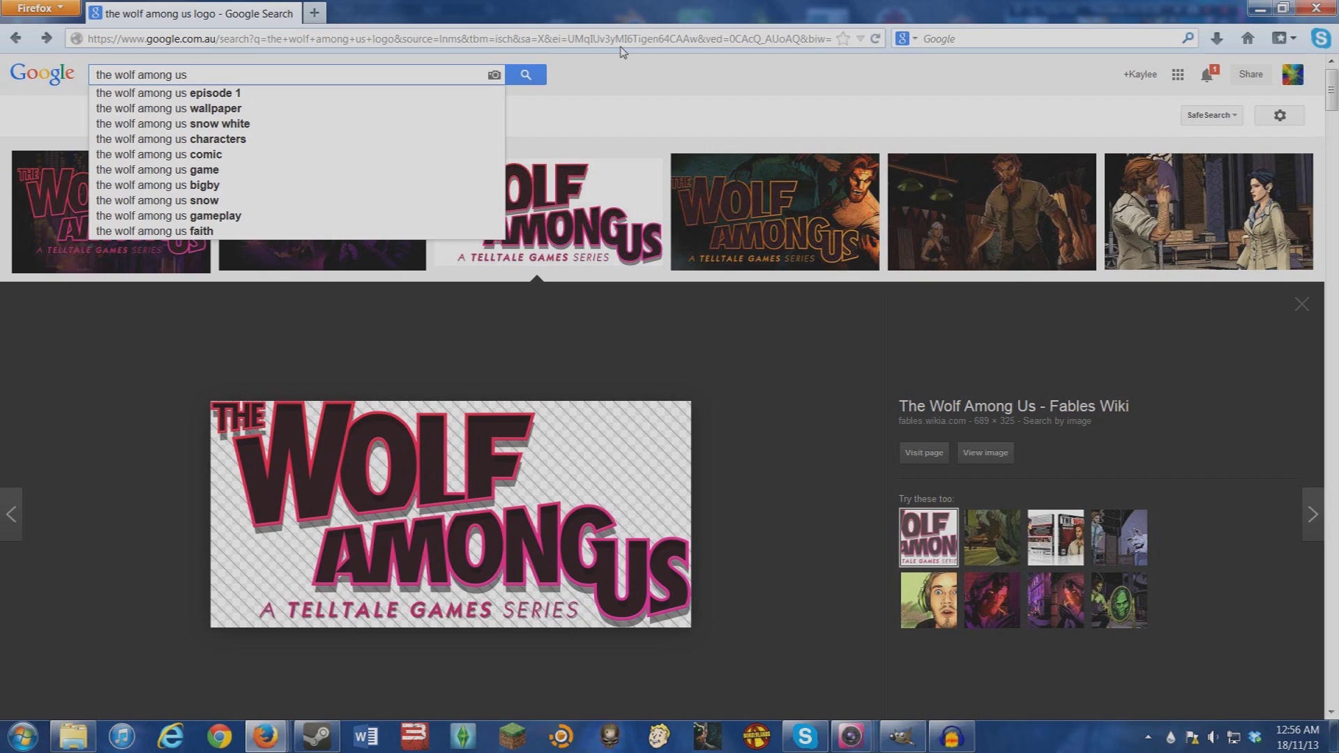
text(png)
key(Return)
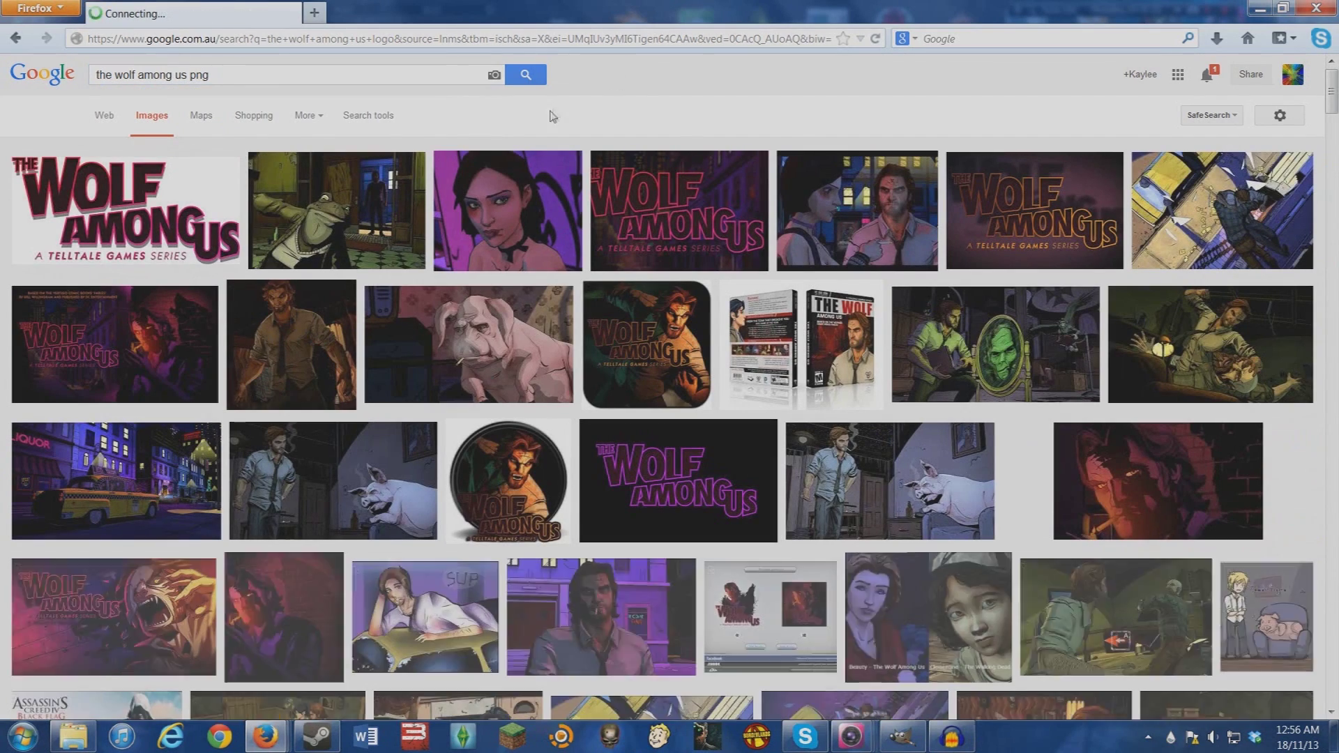
click(123, 196)
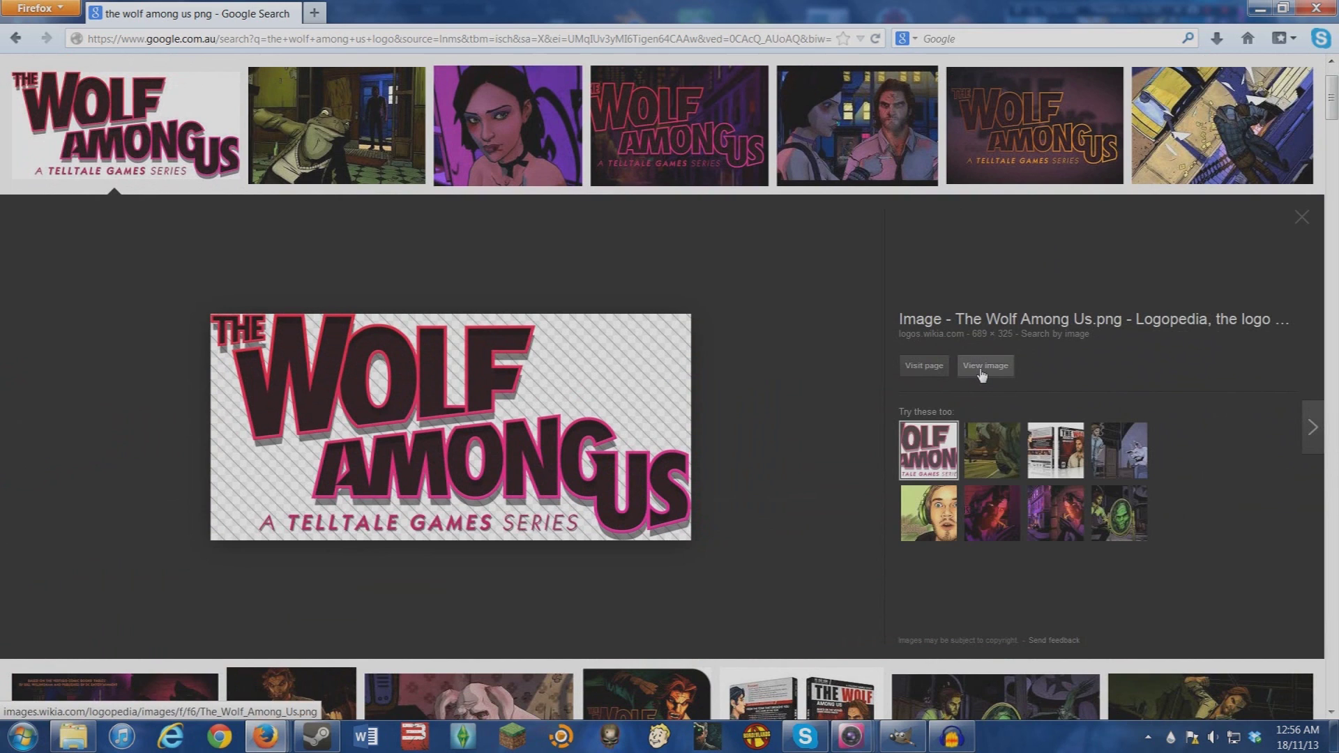
scroll(556, 387, up, 2)
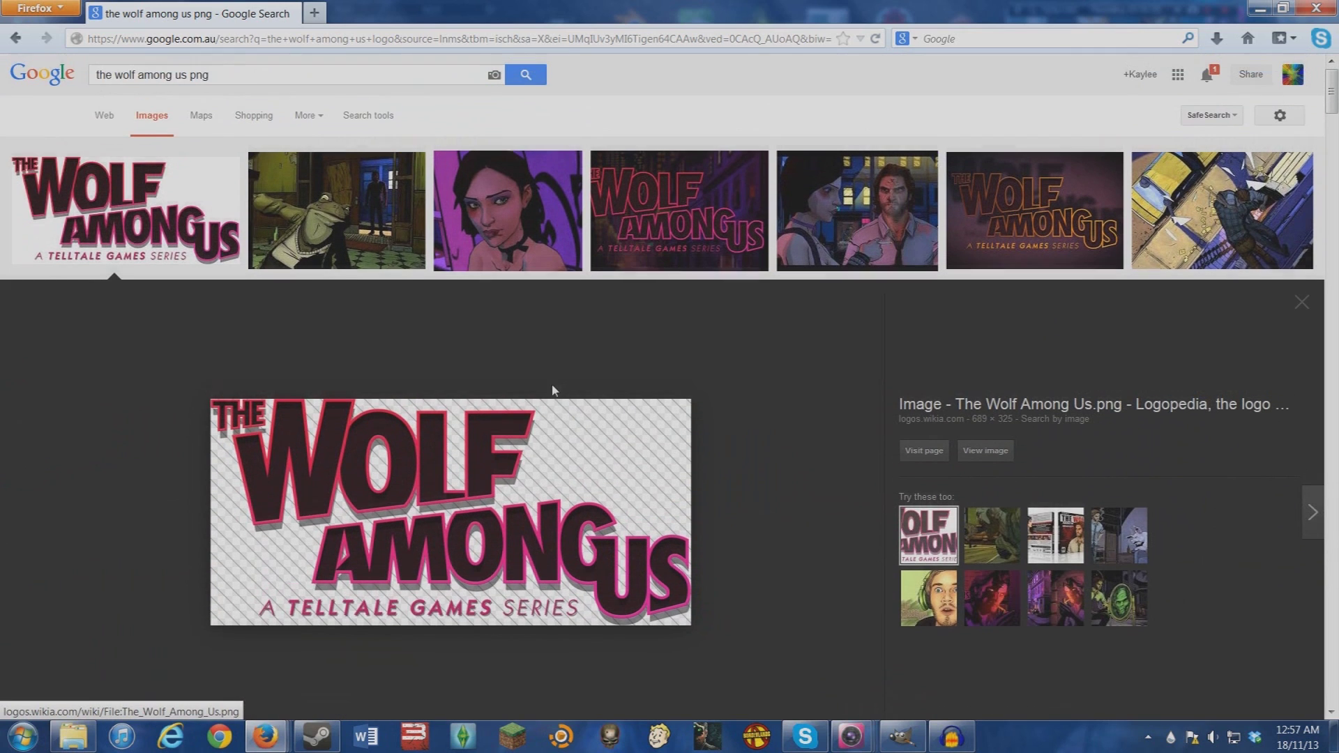
Search Google Images for "the wolf among us logo png" and highlight the word "png" in the query.
click(286, 75)
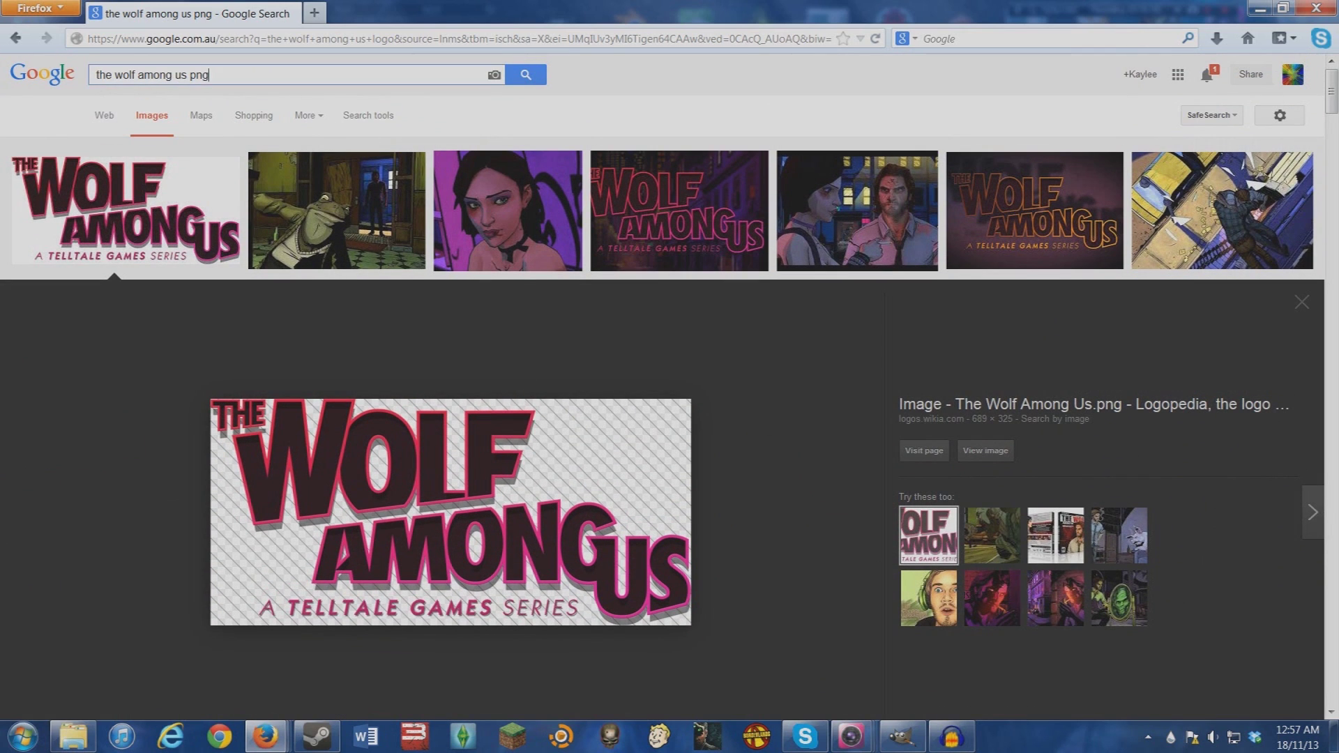
click(190, 75)
text(logo)
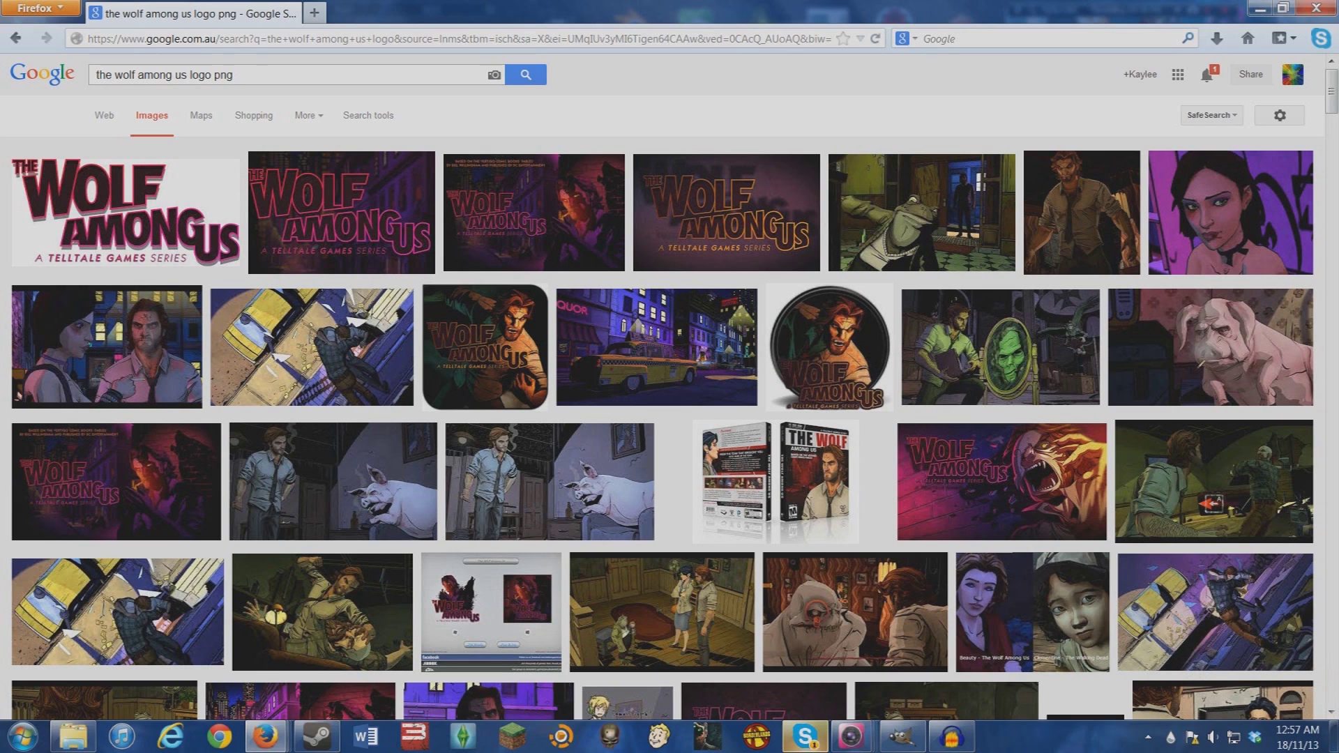
double_click(221, 73)
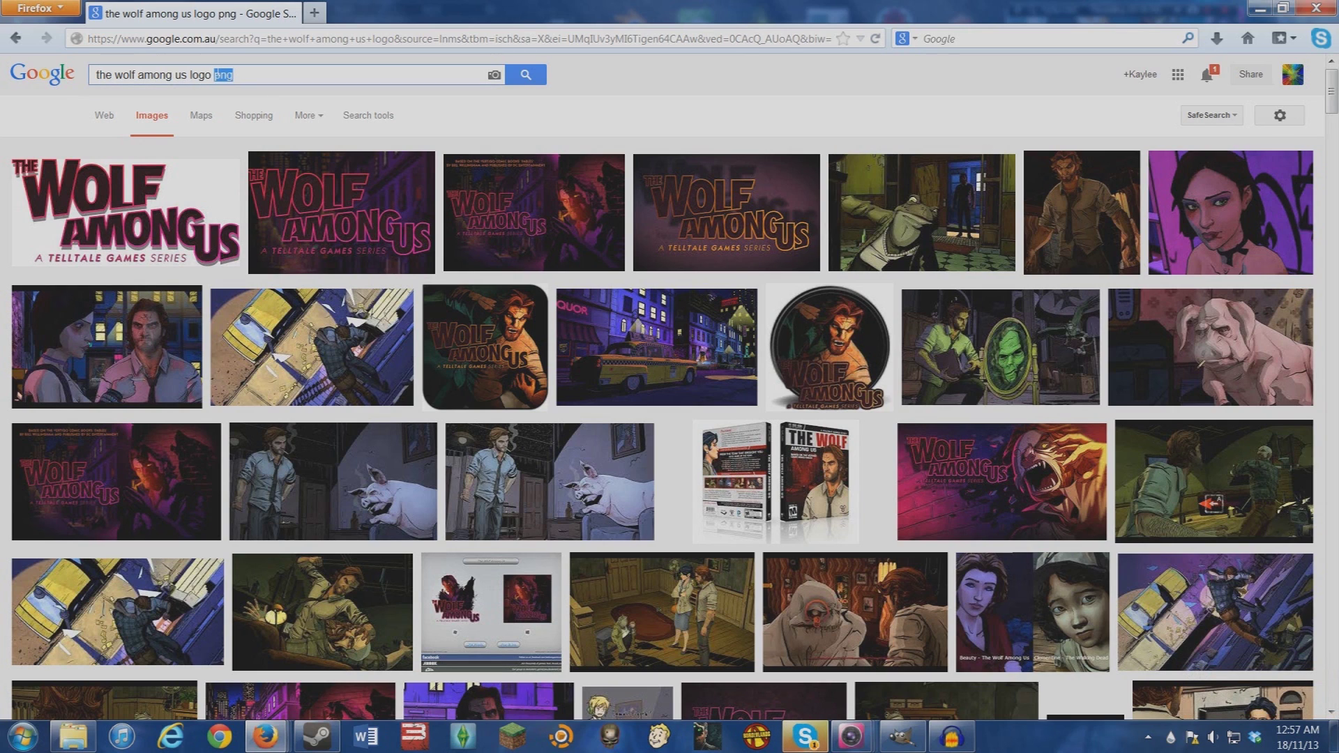
Search Google Images for "the wolf among us logo" by removing "png" from the query.
key(BackSpace)
key(BackSpace)
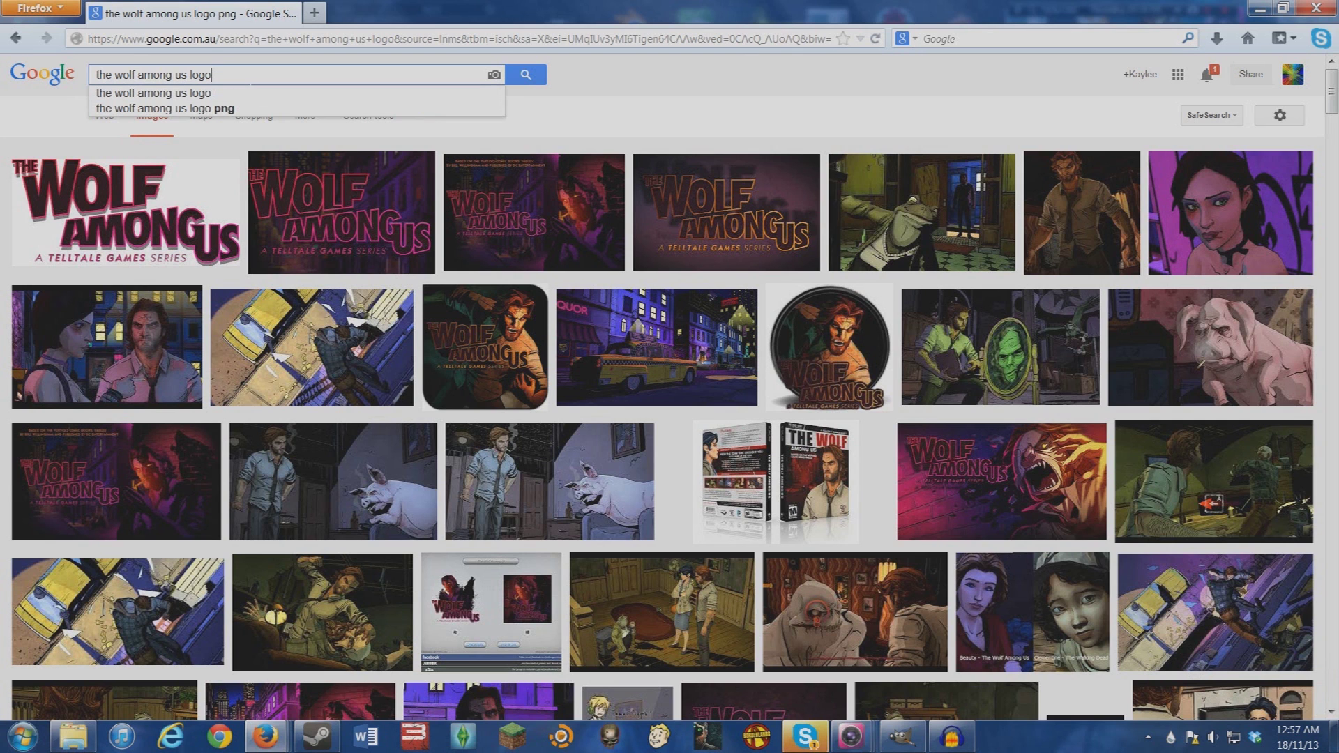
key(Return)
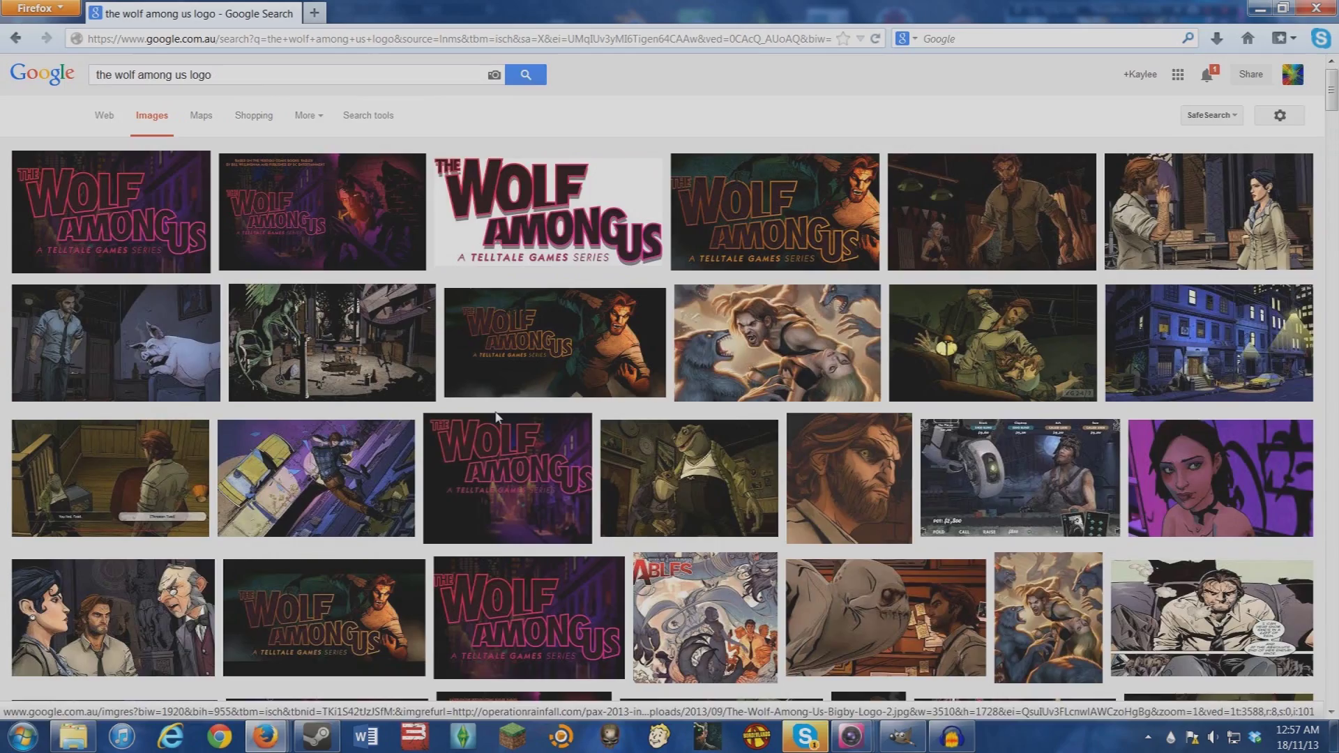
Look through the image results and view the dark Wolf Among Us logo from igameresponsibly.com at full size.
scroll(501, 413, down, 10)
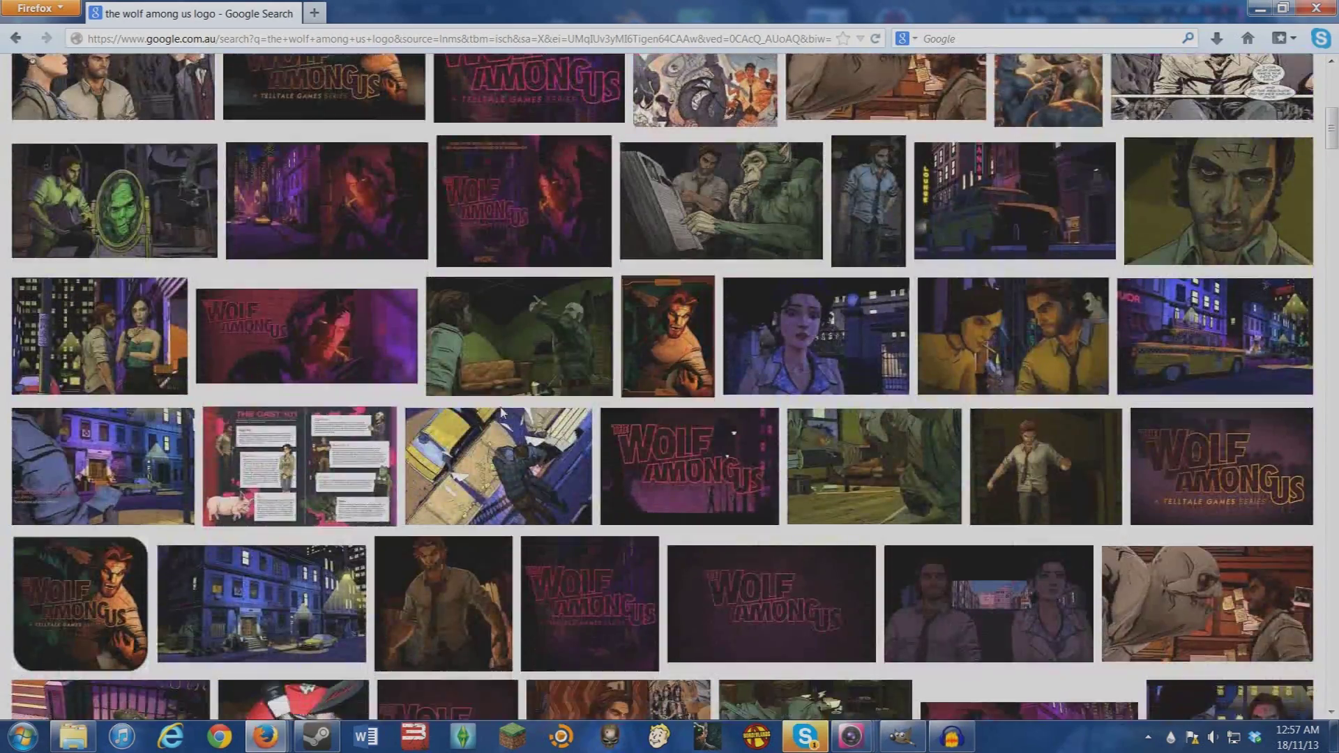
scroll(500, 413, down, 4)
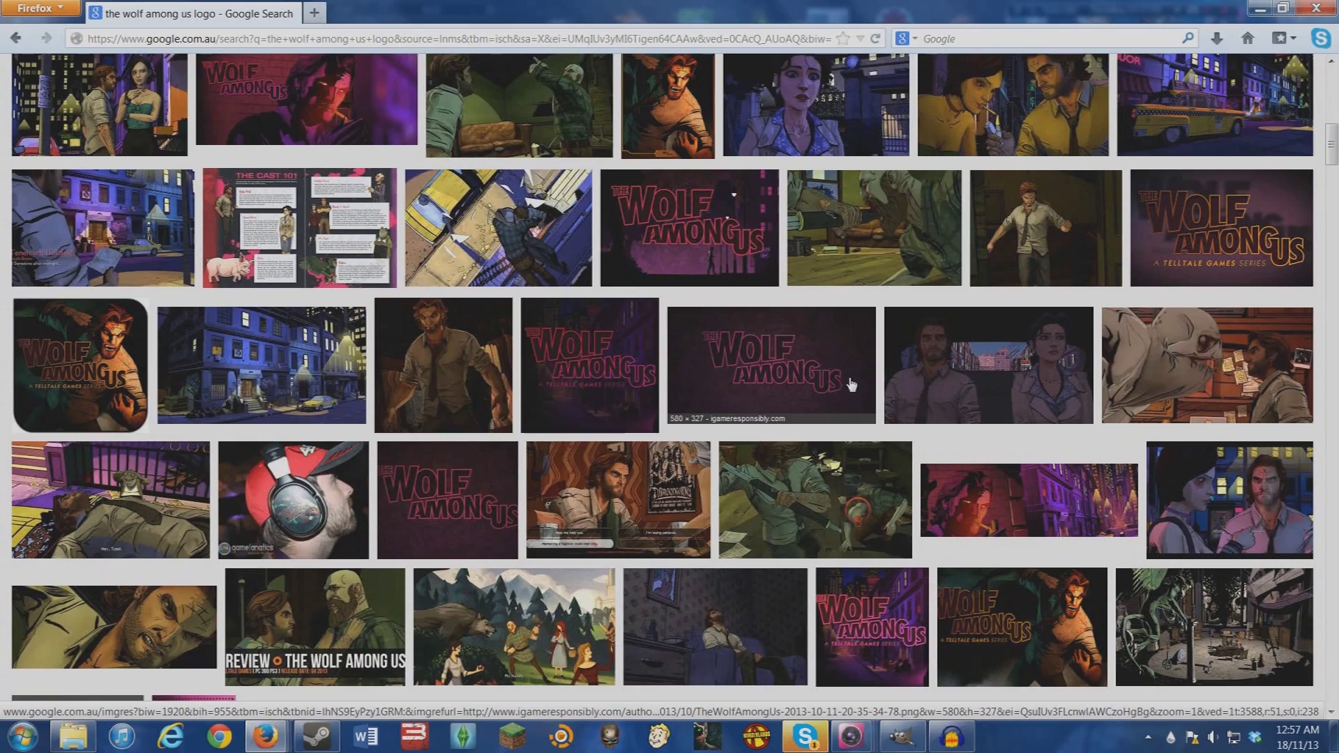
scroll(851, 384, down, 2)
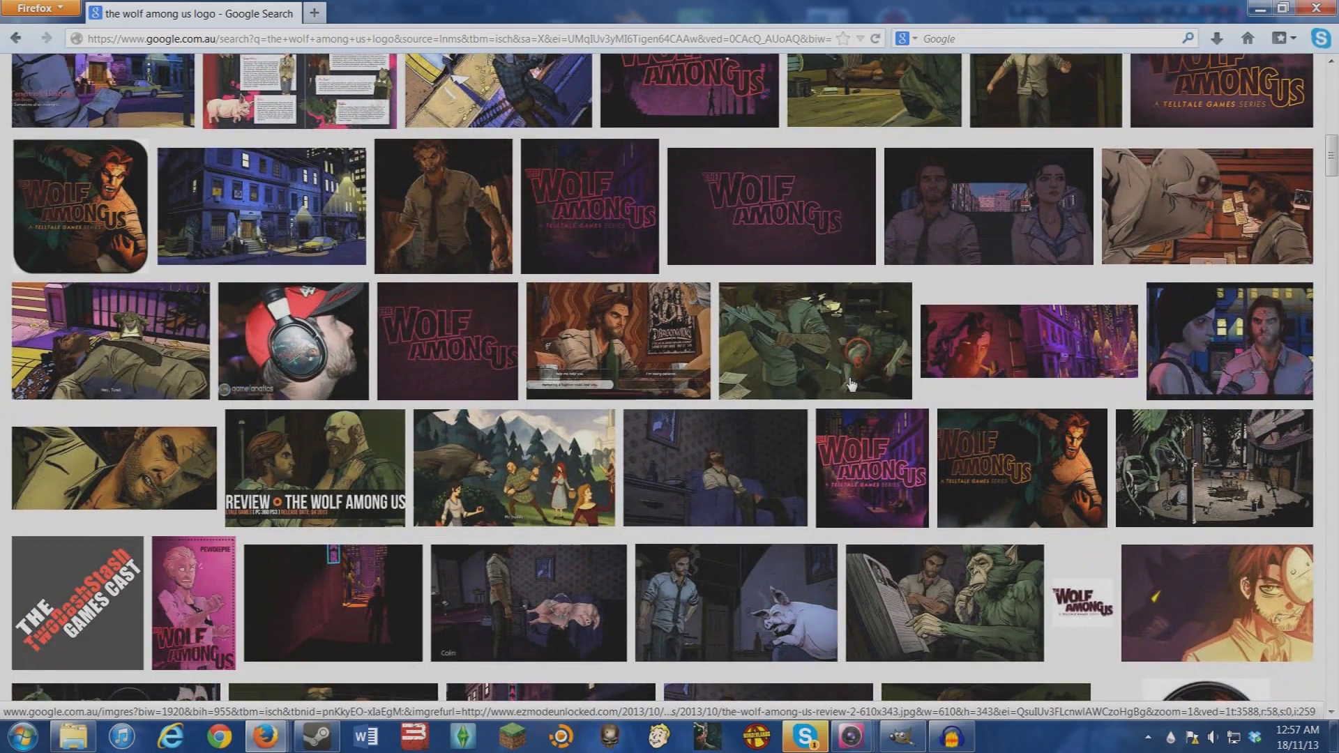
scroll(851, 384, up, 2)
click(791, 361)
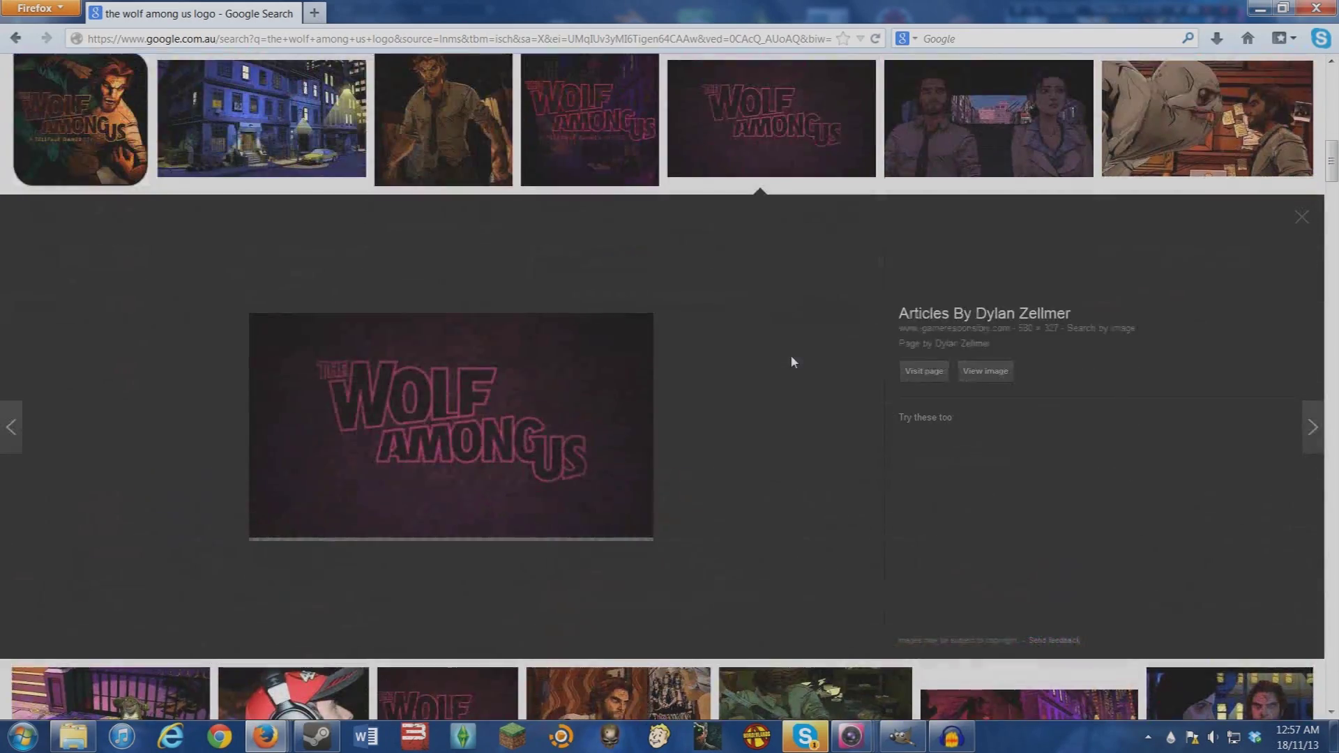
click(987, 373)
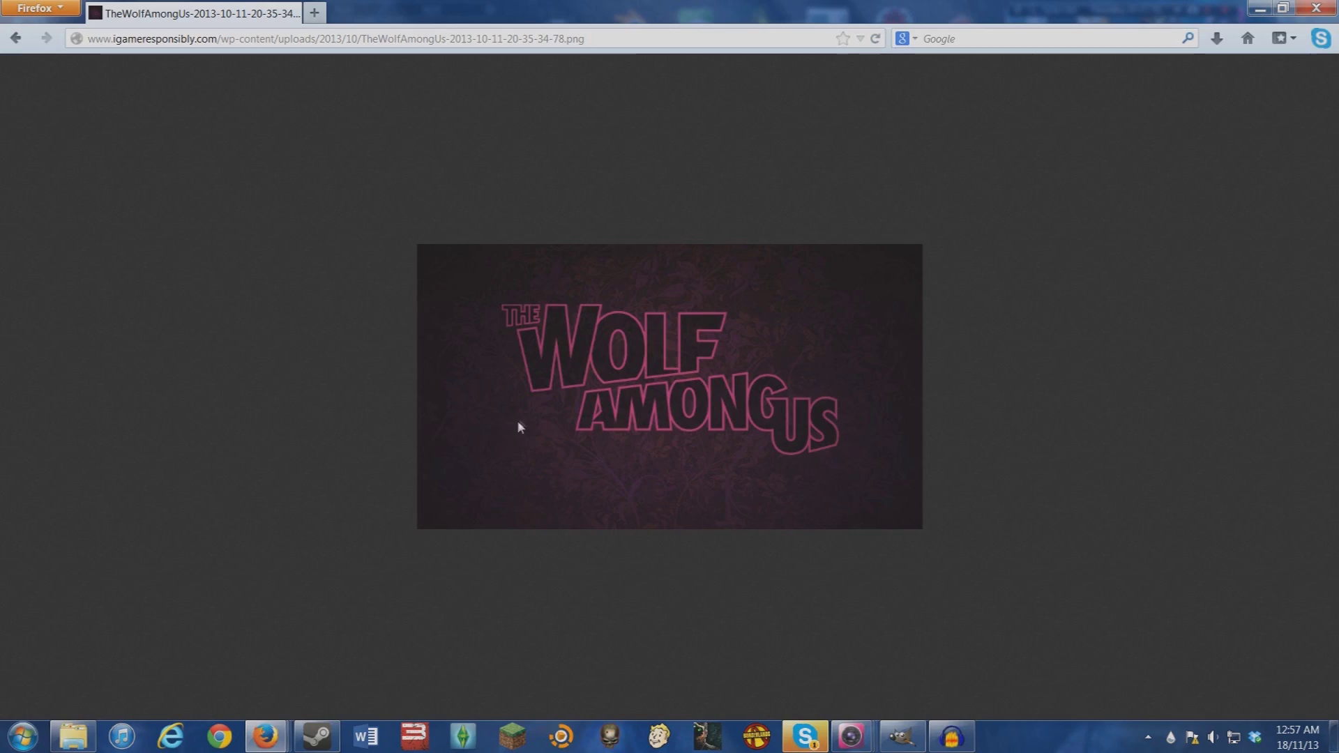
Return to the results, open The-Wolf-Among-Us-Logo.png from bifuteki.com at full size and save it in the Let's Plays Thumbnail folder.
key(alt+Left)
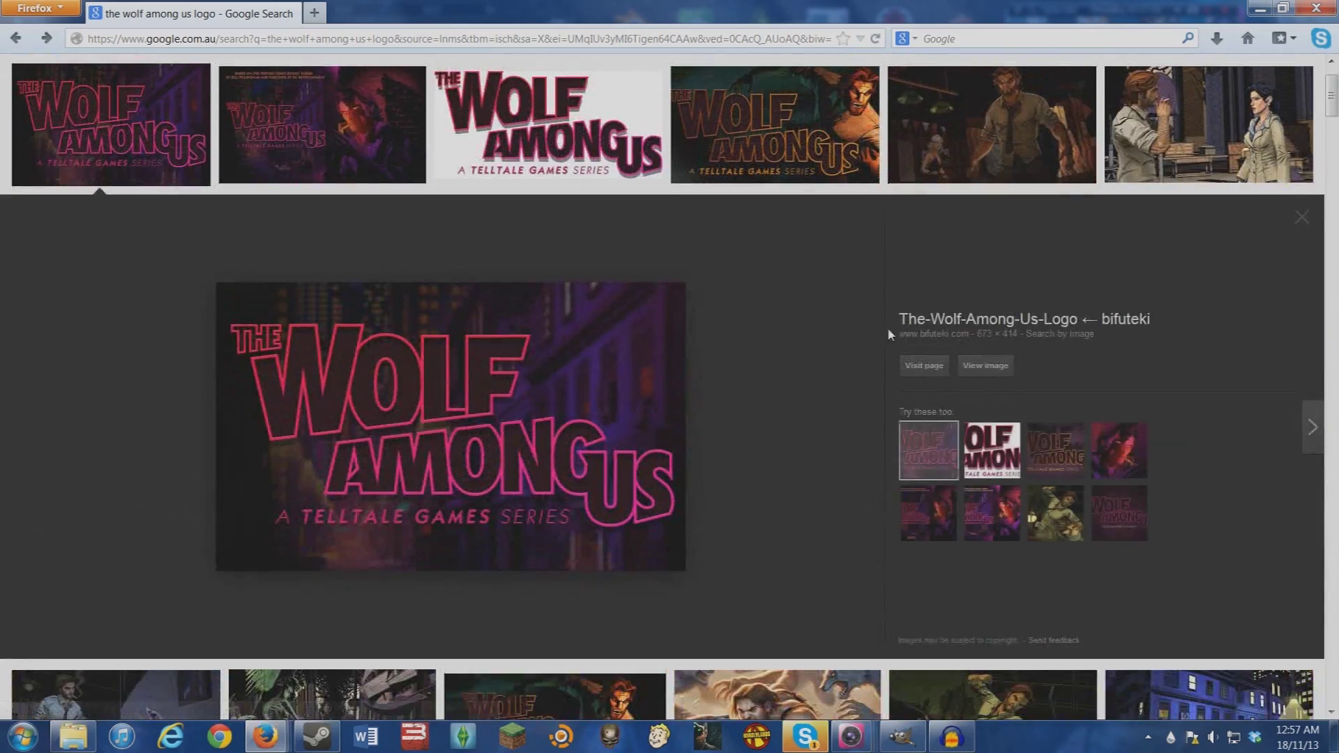
click(980, 367)
right_click(577, 389)
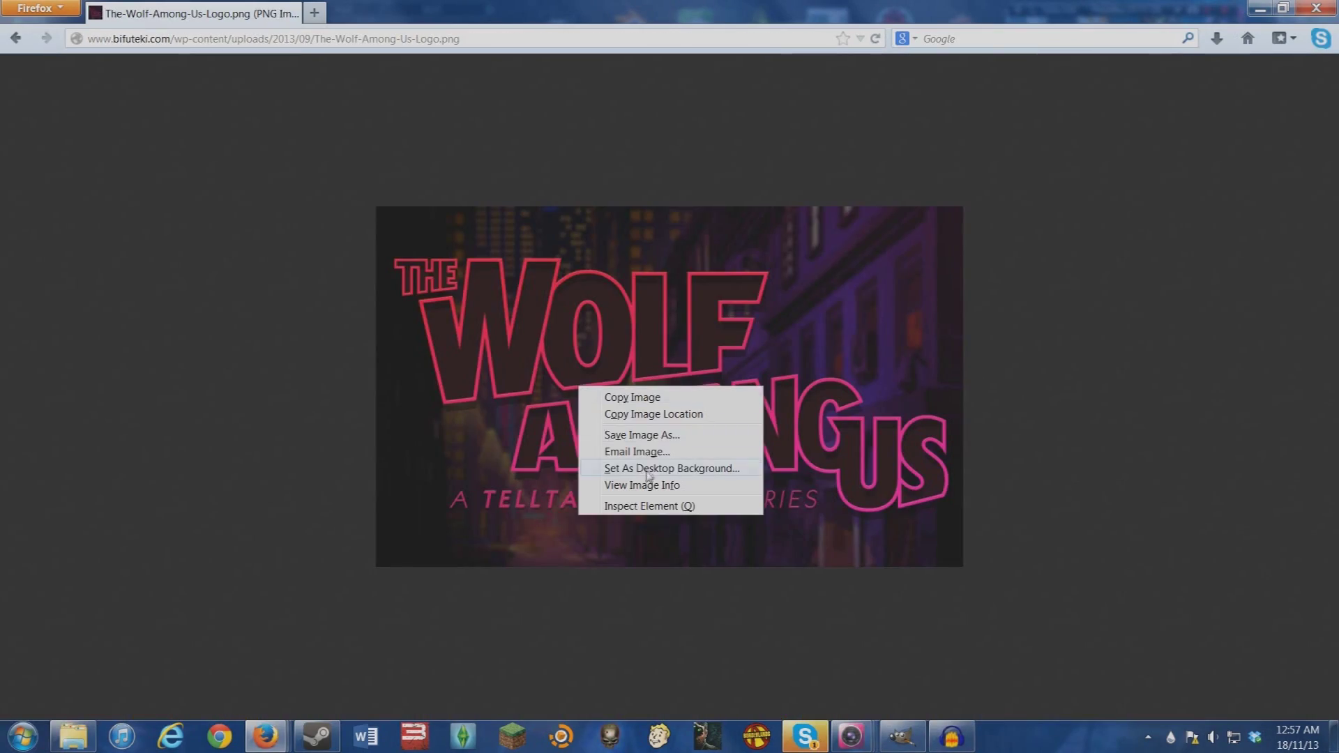
click(614, 438)
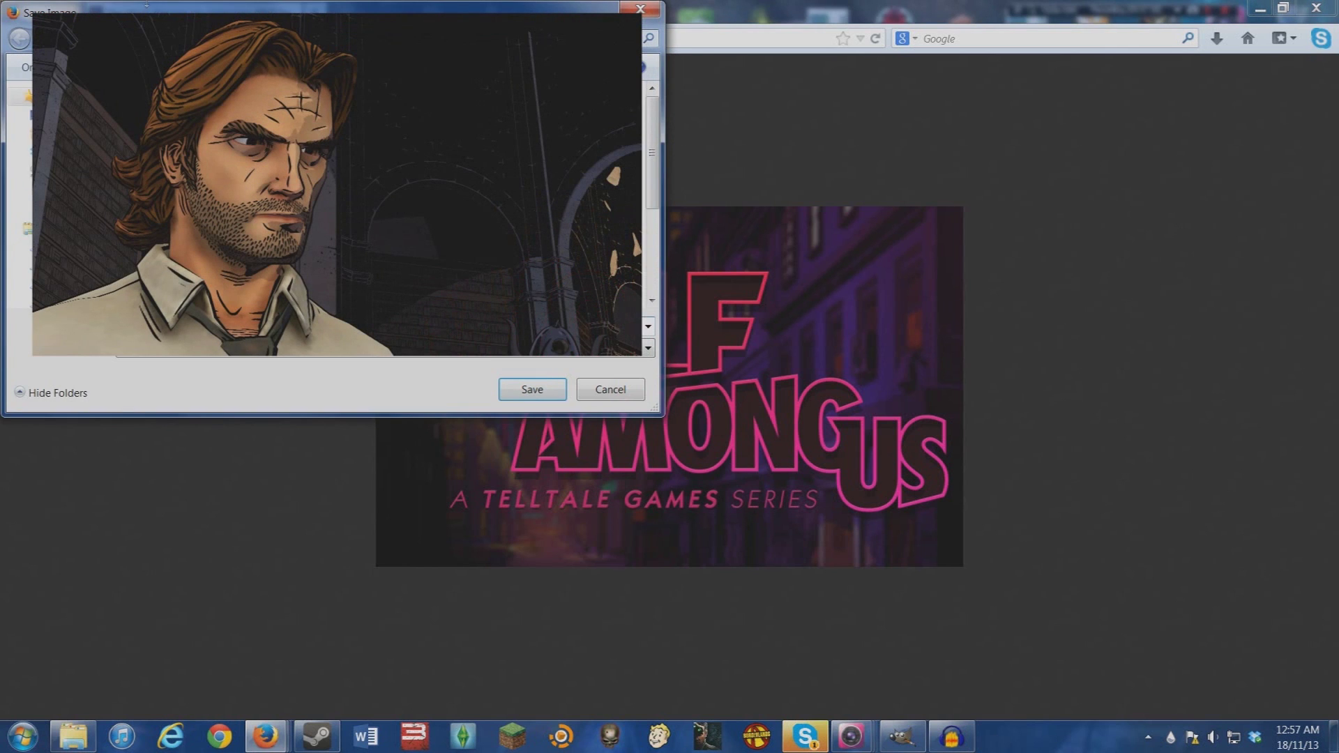
click(103, 39)
click(127, 38)
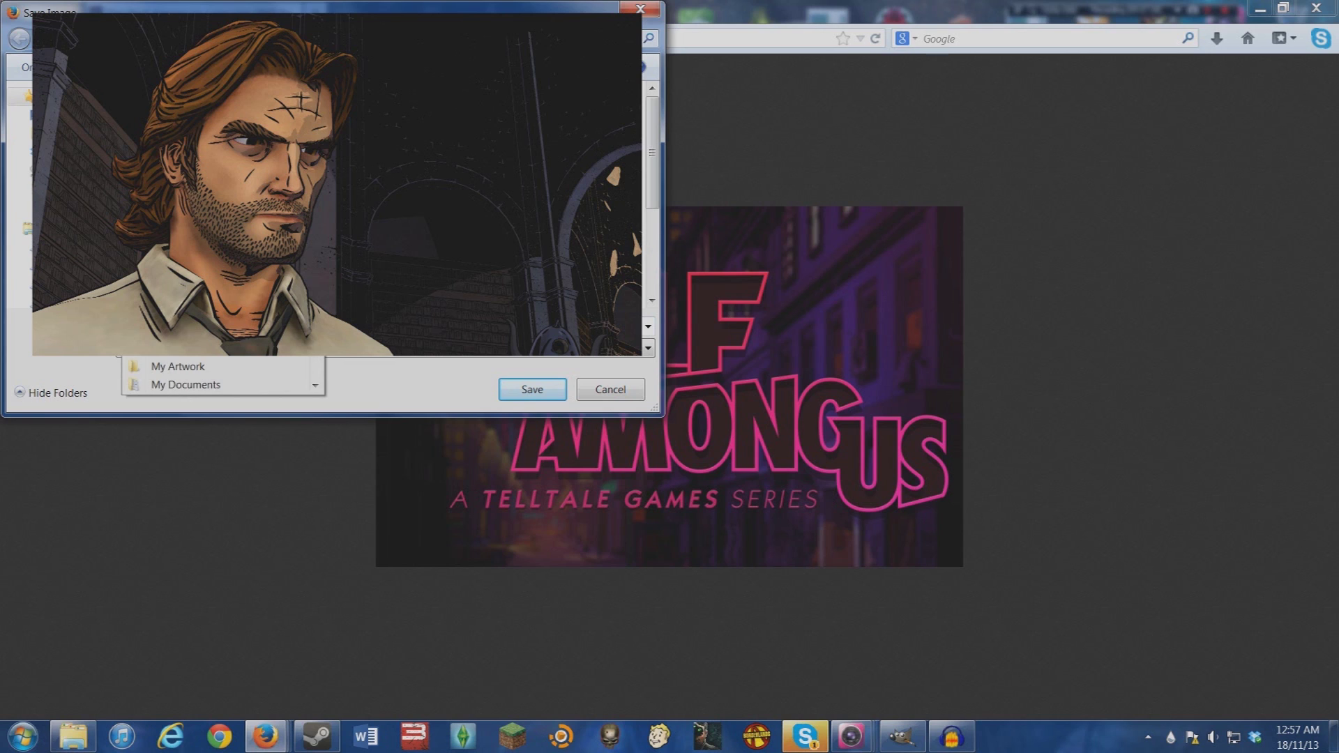
click(182, 209)
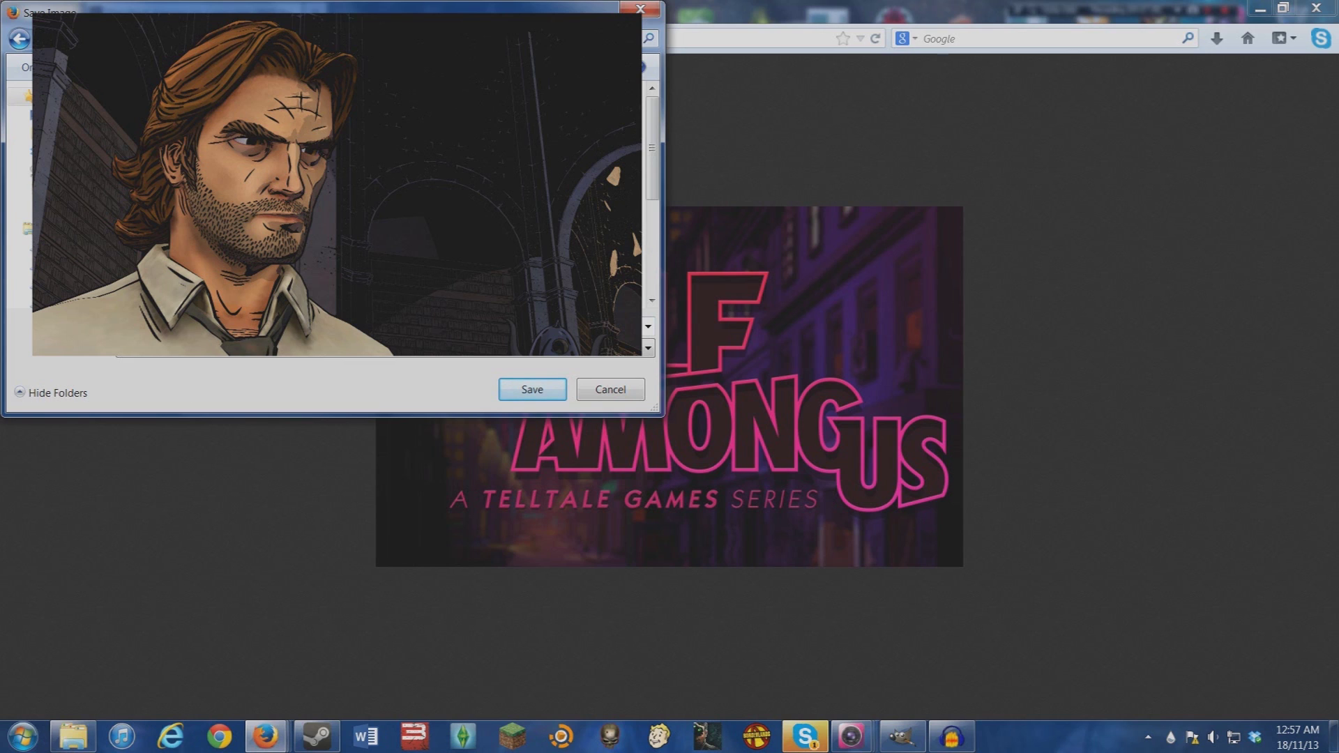
scroll(335, 209, down, 5)
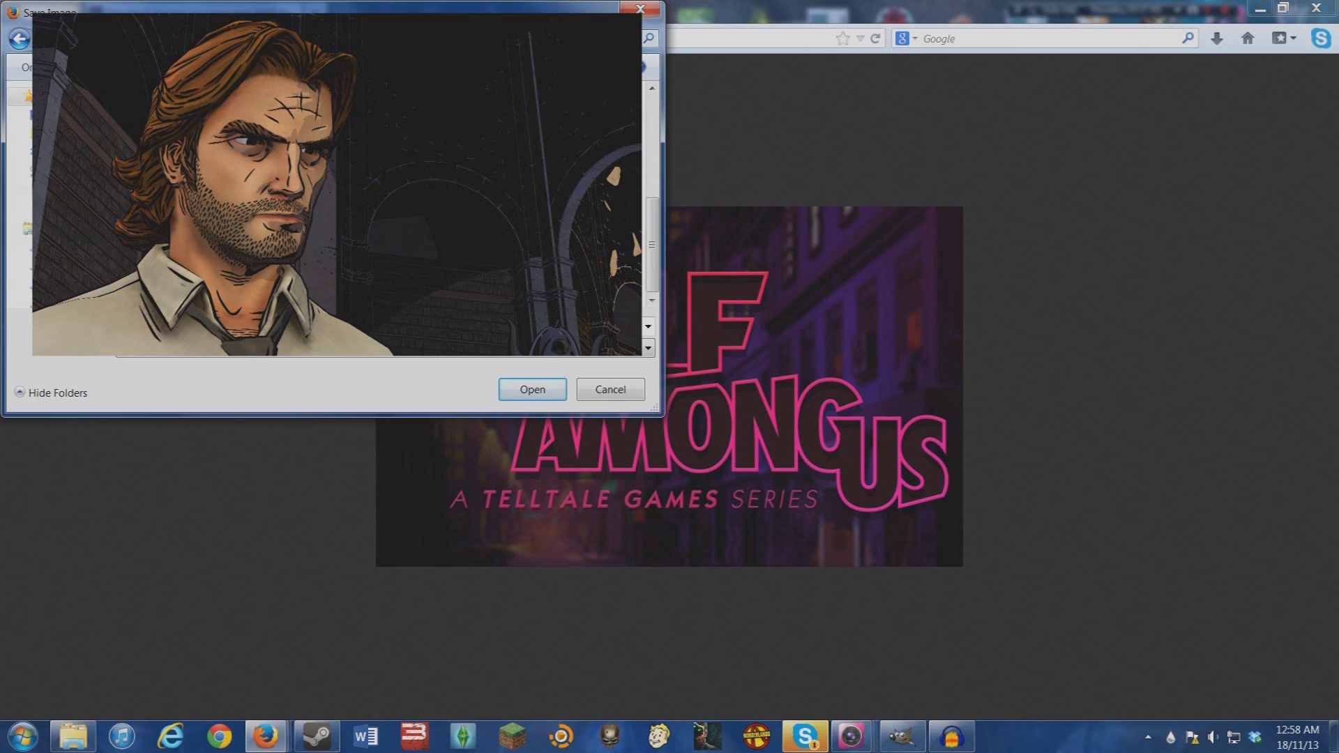
scroll(335, 210, up, 3)
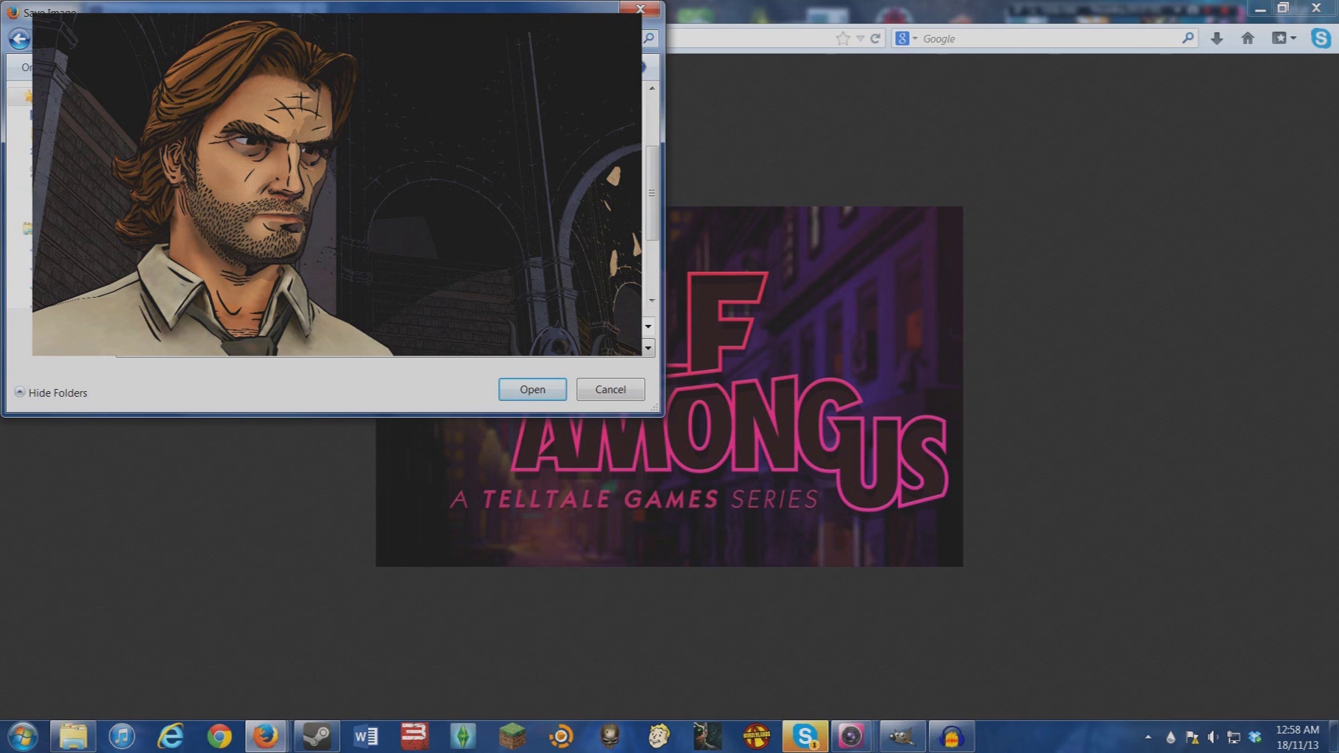
key(Return)
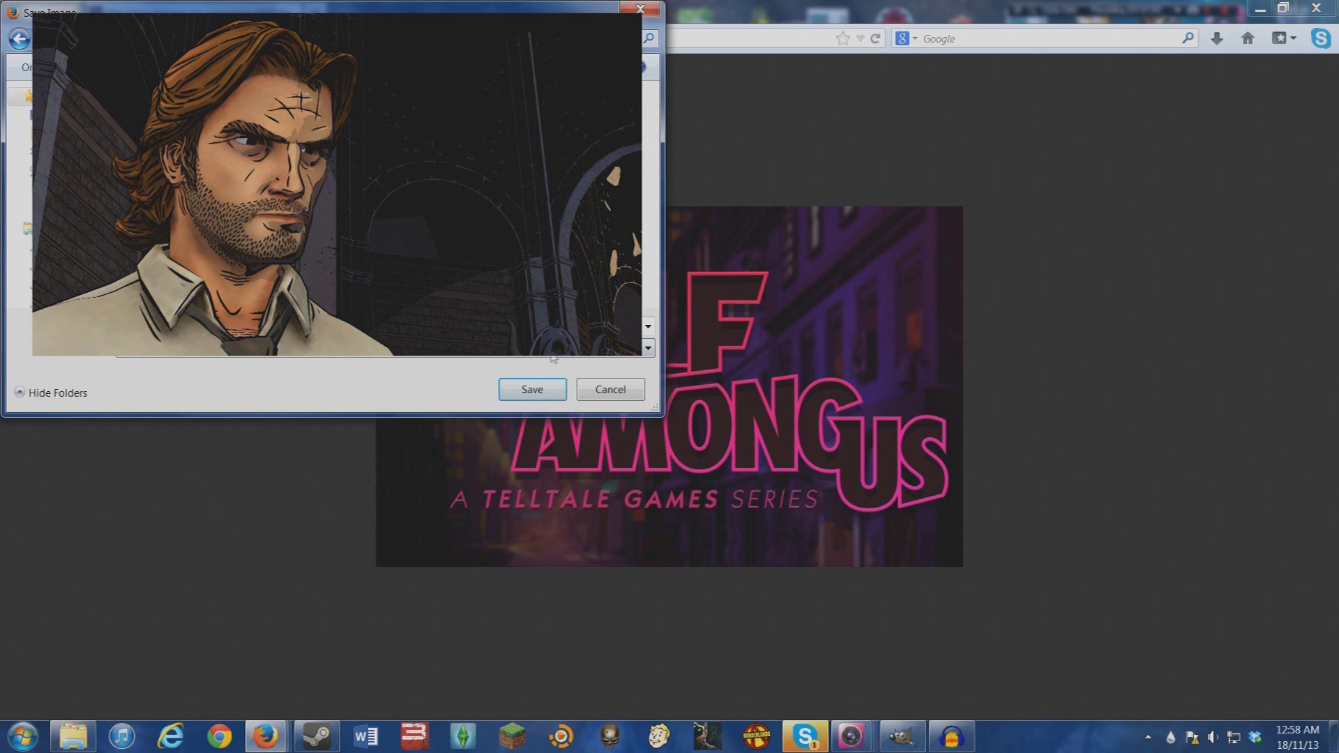
click(532, 389)
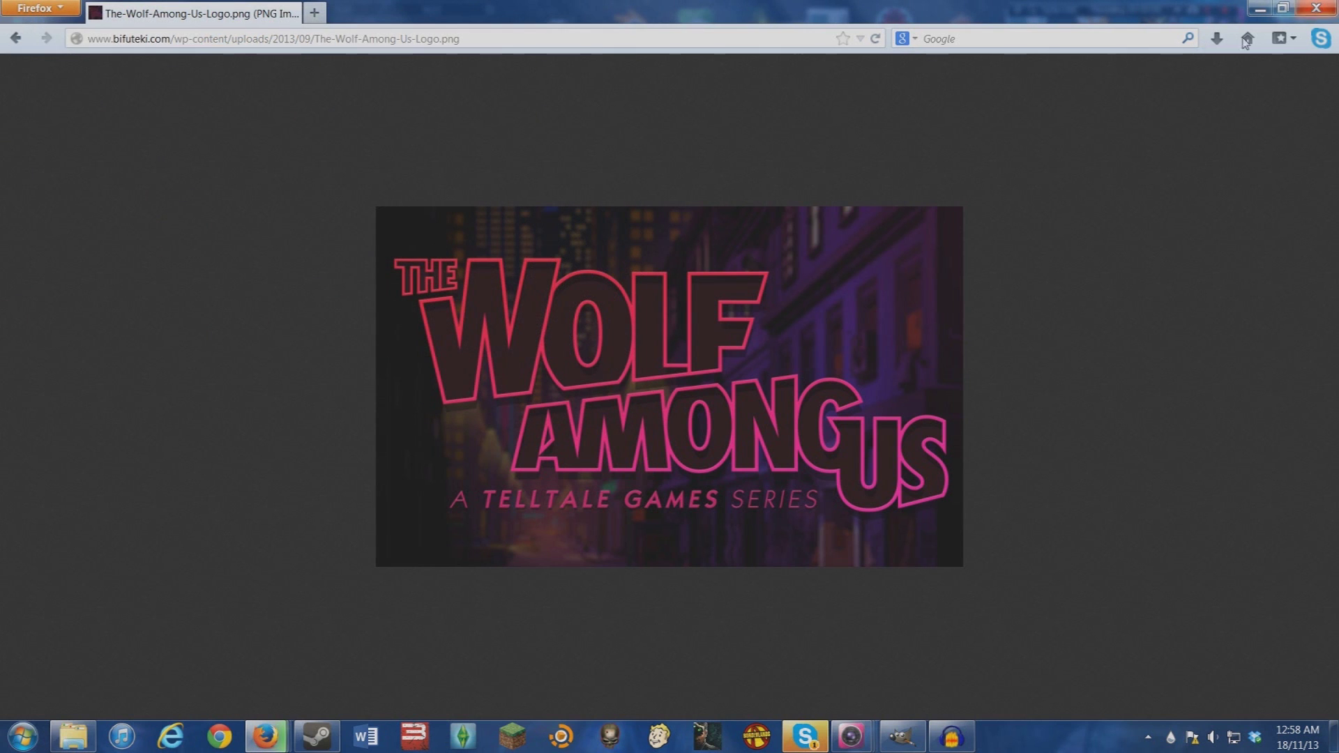
Switch to GIMP, open the saved The-Wolf-Among-Us-Logo image from the Thumbnail folder as a separate image and view it at 200%.
click(899, 736)
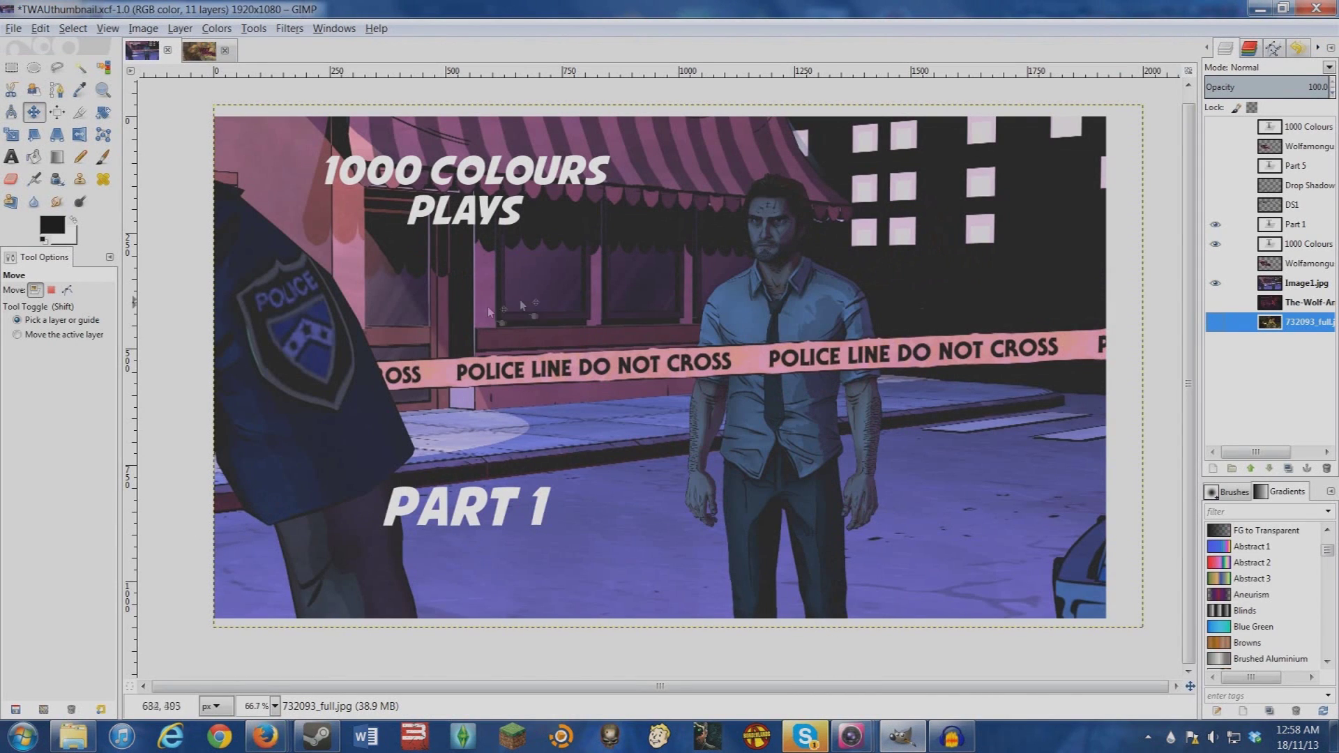
click(68, 748)
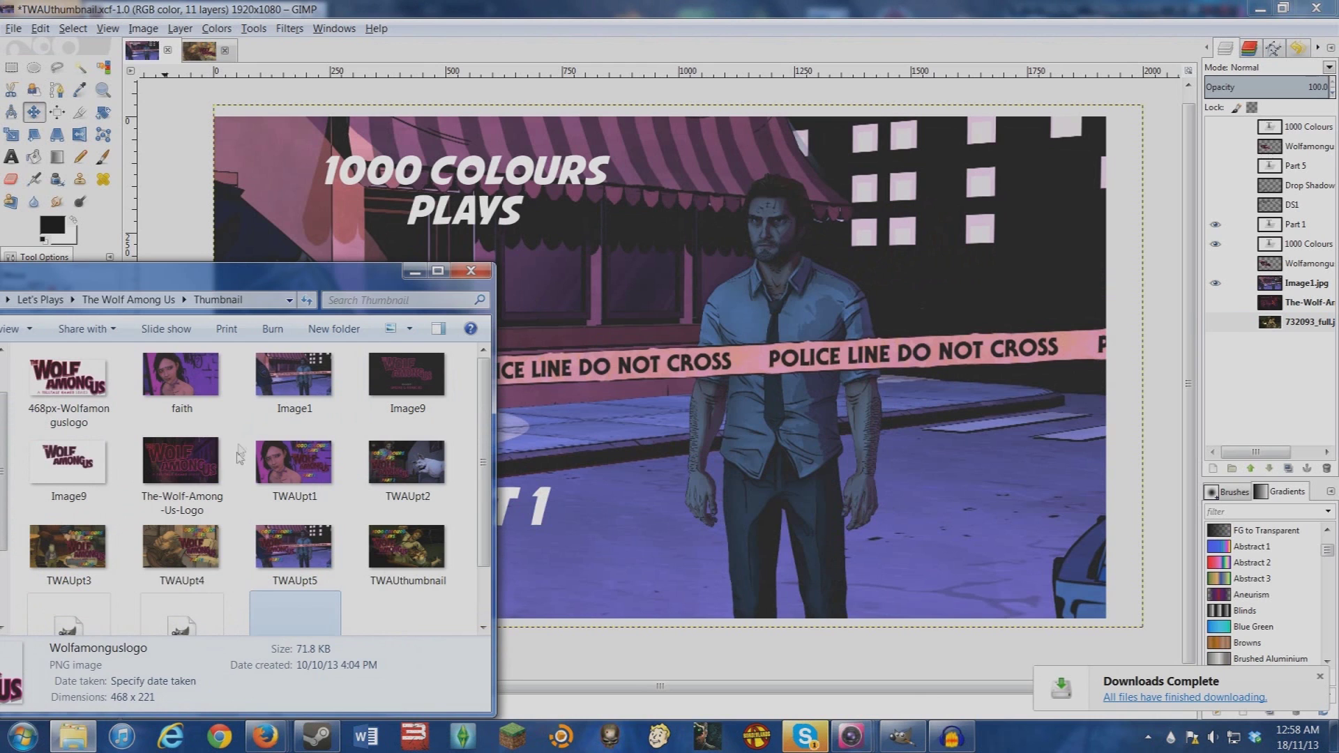
click(216, 548)
drag(182, 464, 42, 73)
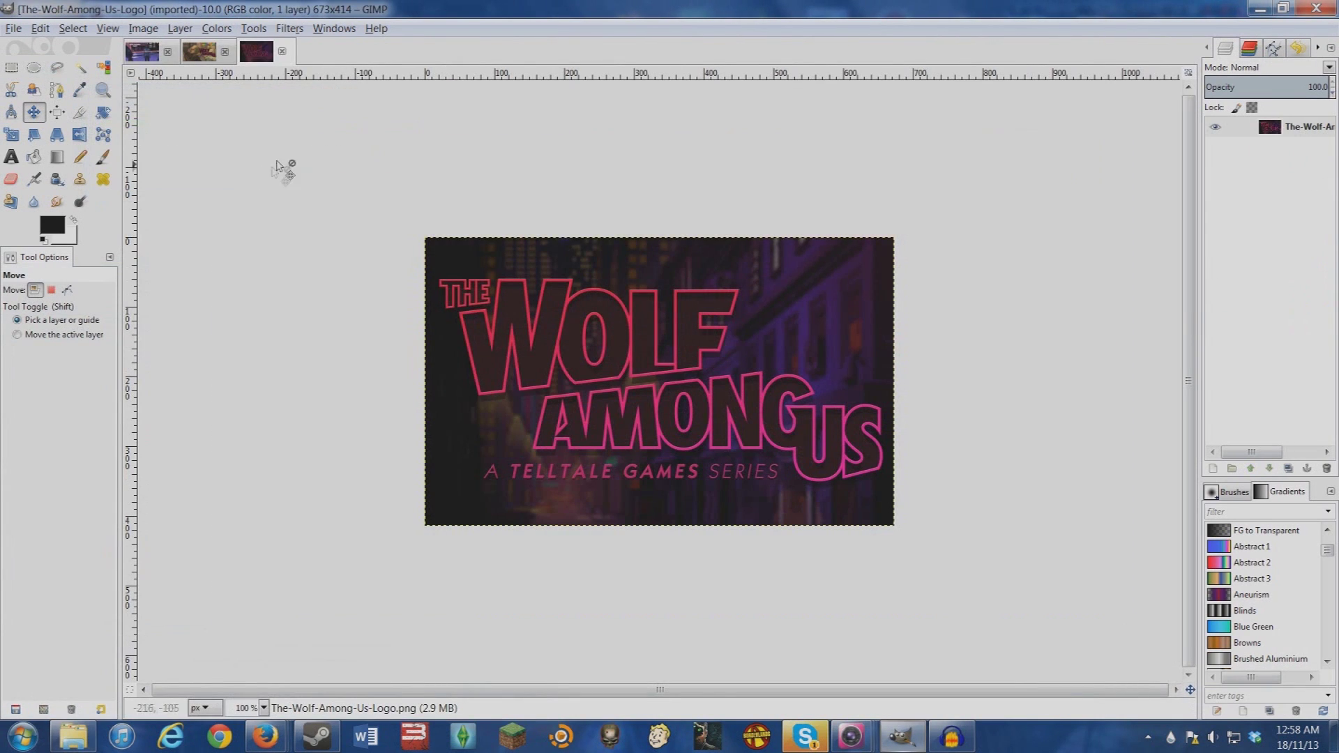
click(263, 708)
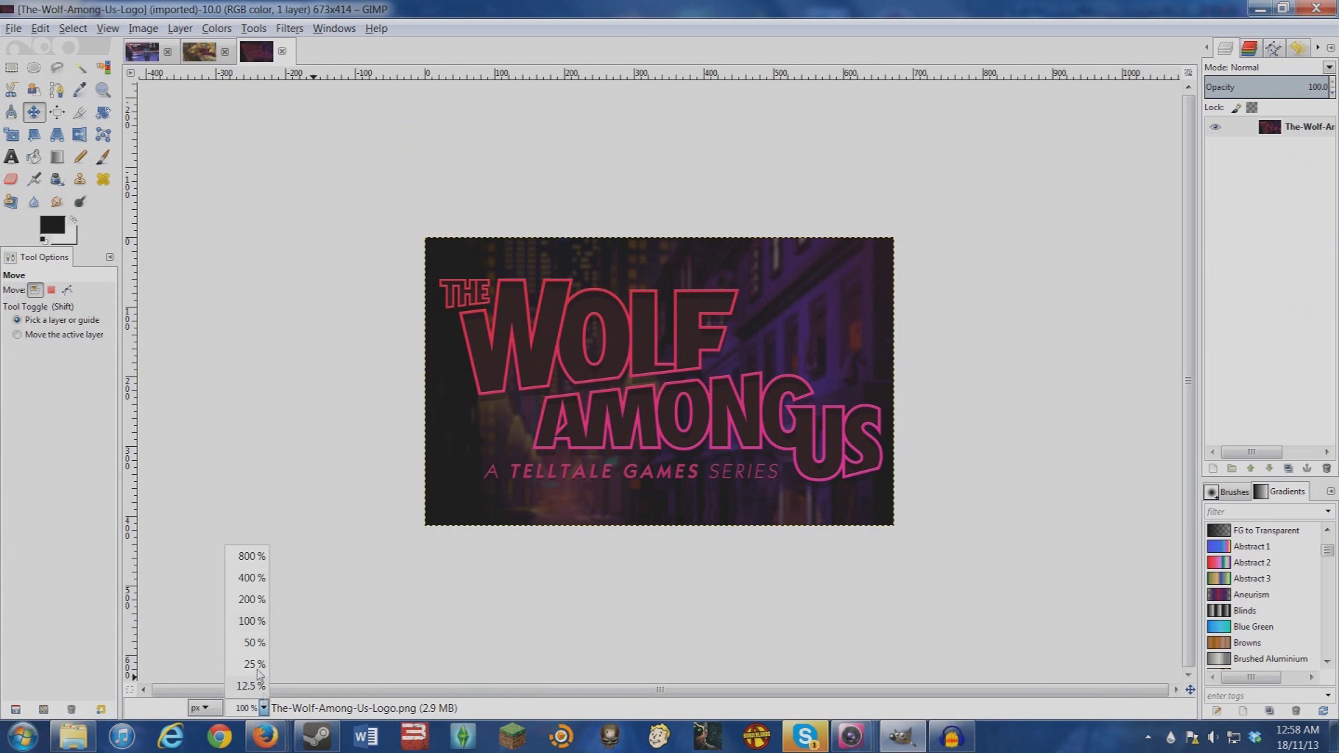
click(257, 599)
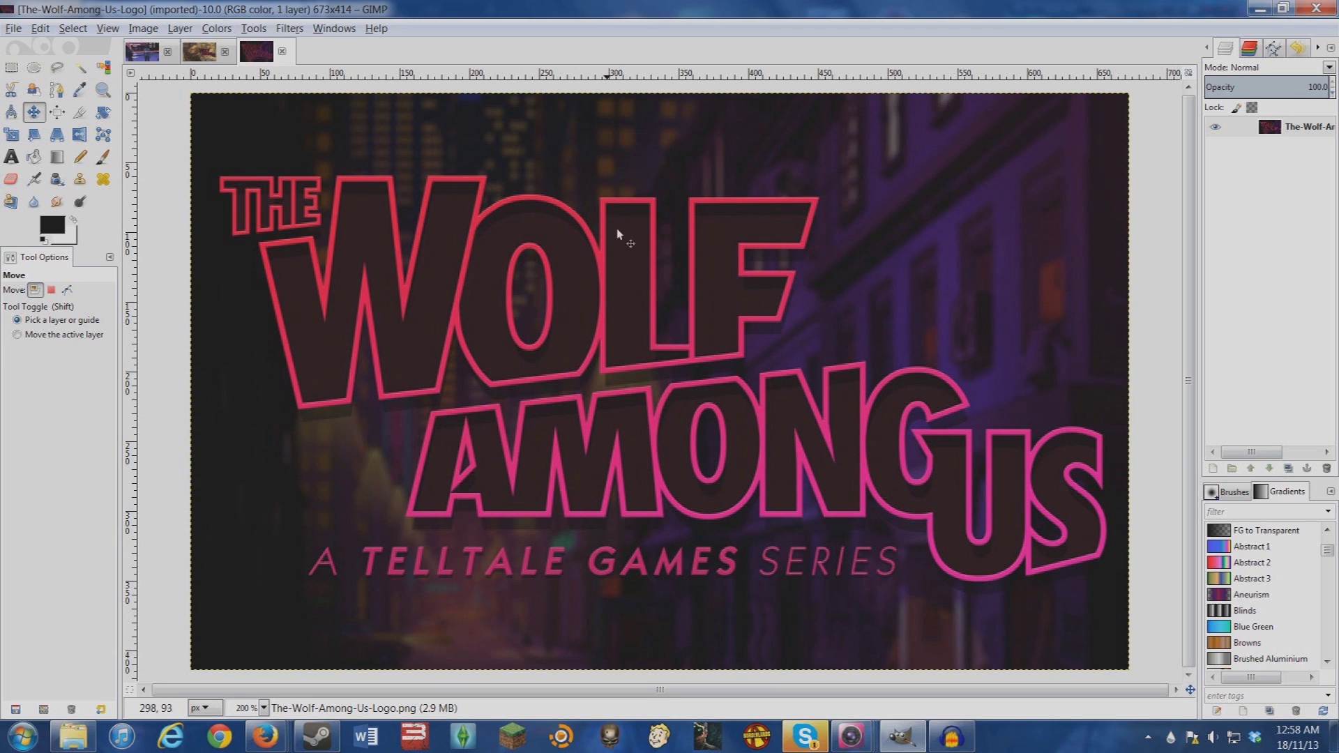
Compare the logo image with the Part 4 thumbnail and check the logo file in the Thumbnail folder.
click(198, 53)
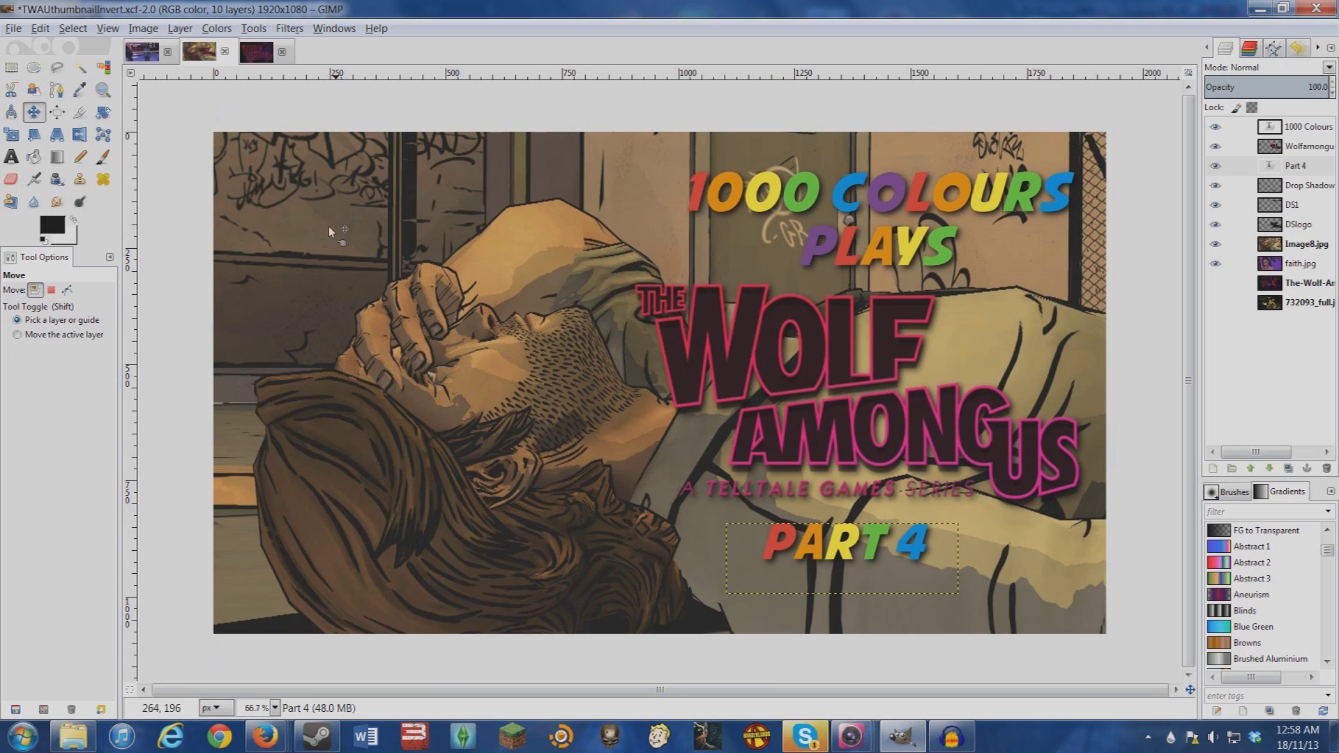
click(255, 54)
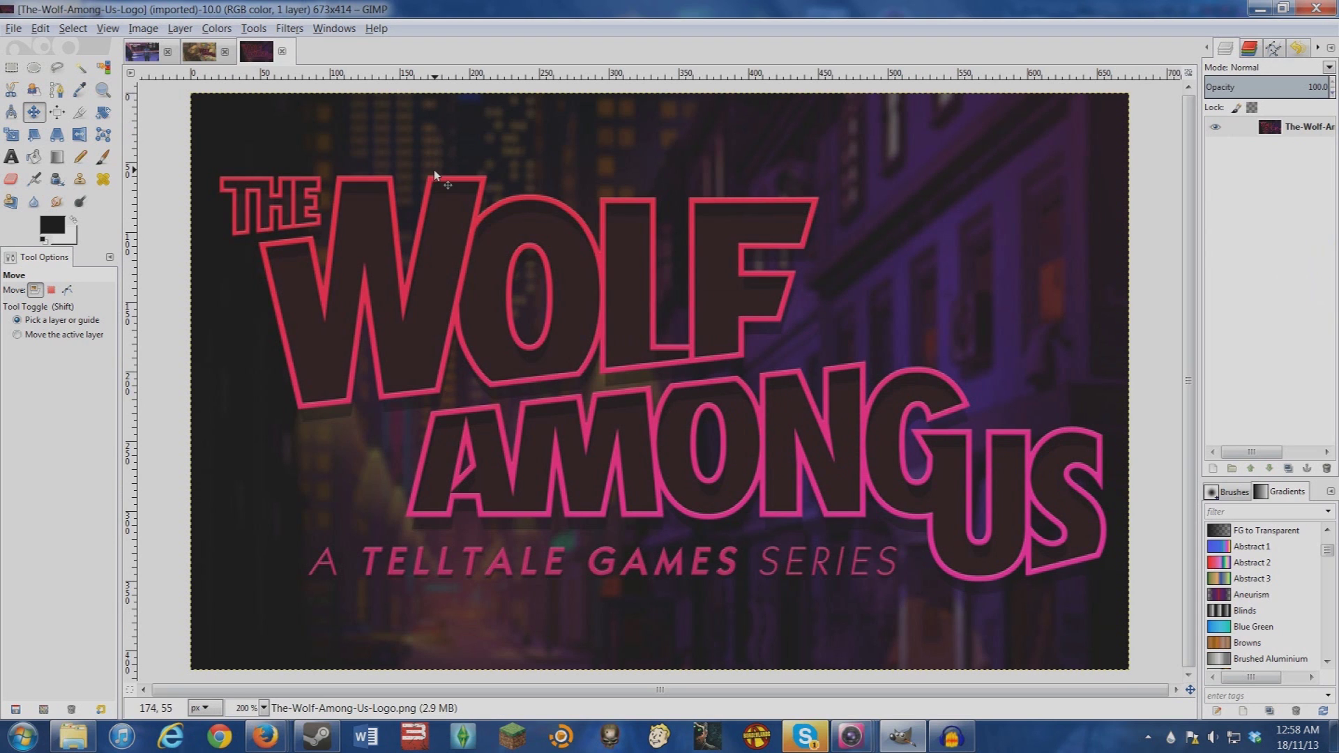
click(73, 736)
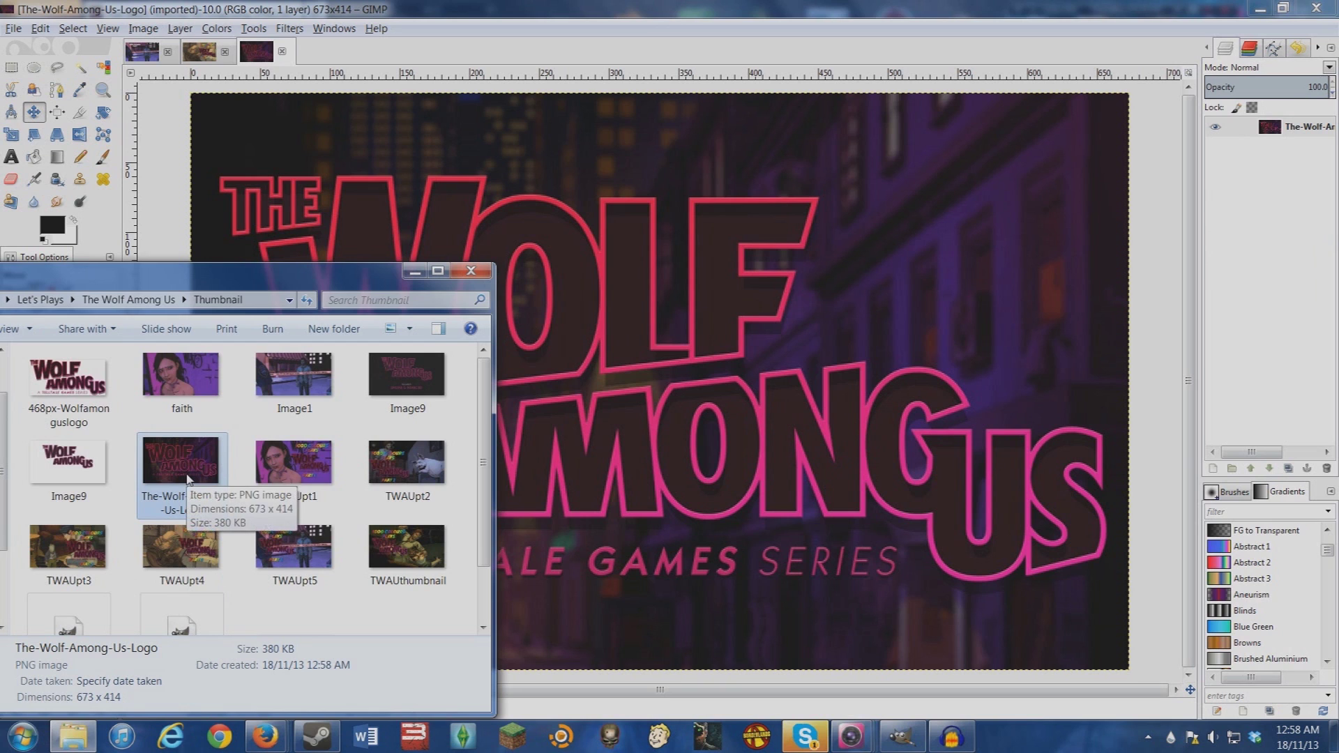
click(415, 271)
Try the Eraser on the dark background at the logo image's left edge and undo the strokes.
click(10, 179)
mouse_move(221, 441)
mouse_down()
mouse_move(234, 513)
mouse_move(194, 513)
mouse_up()
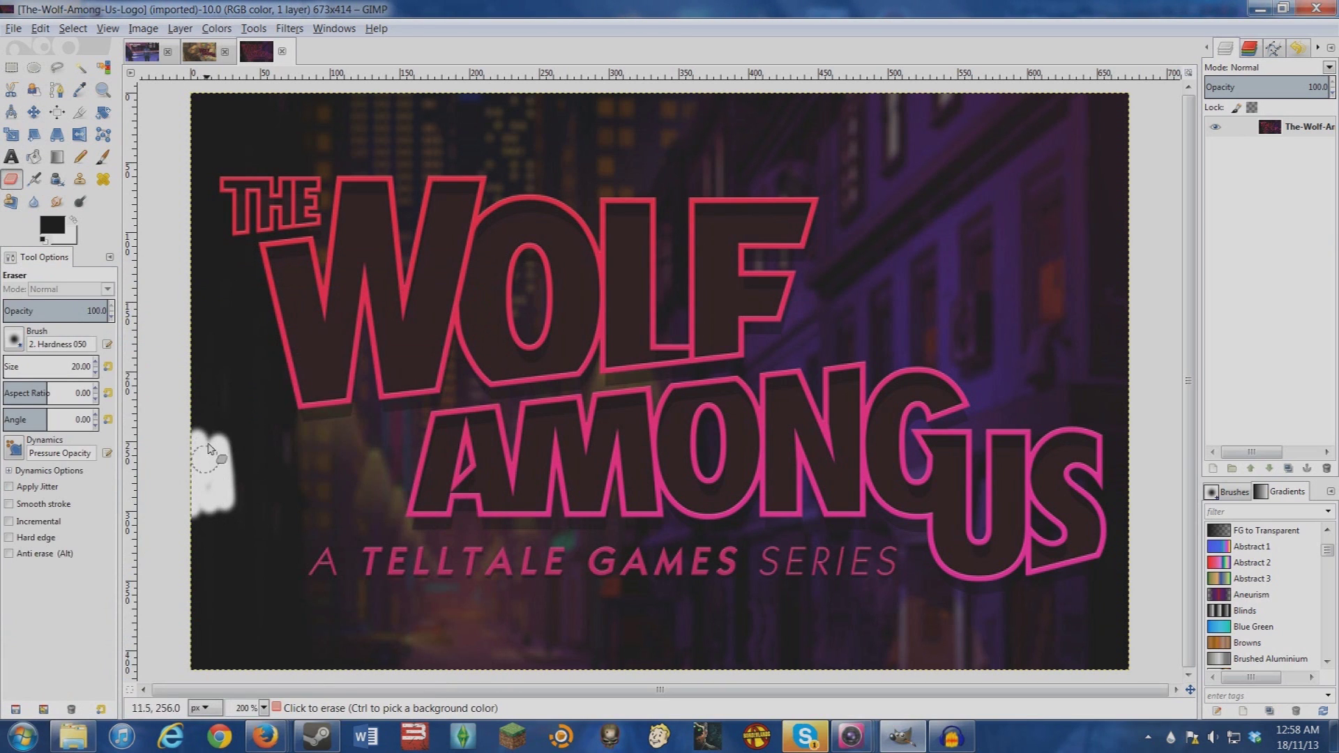
key(ctrl+z)
key(ctrl+z)
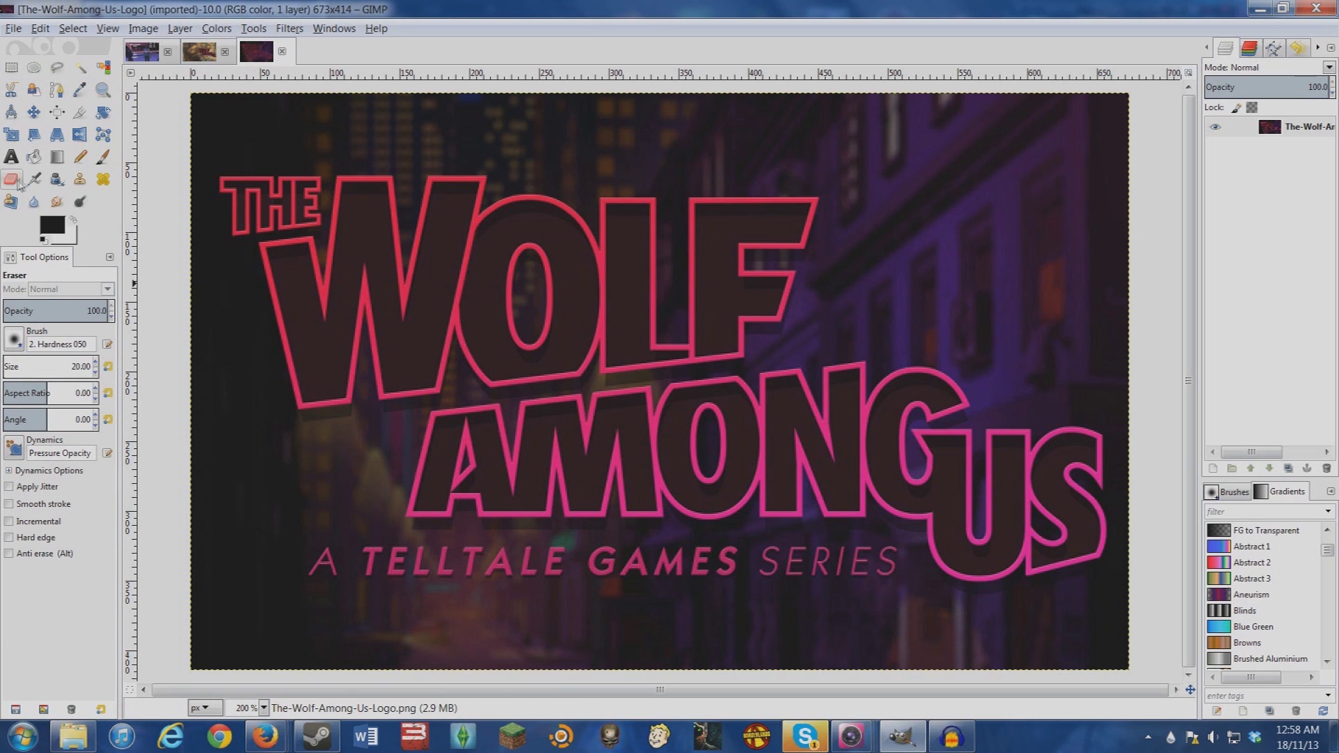
Select a rectangle of about 643 × 299 px tightly around the logo, invert the selection and delete the surrounding background.
click(11, 68)
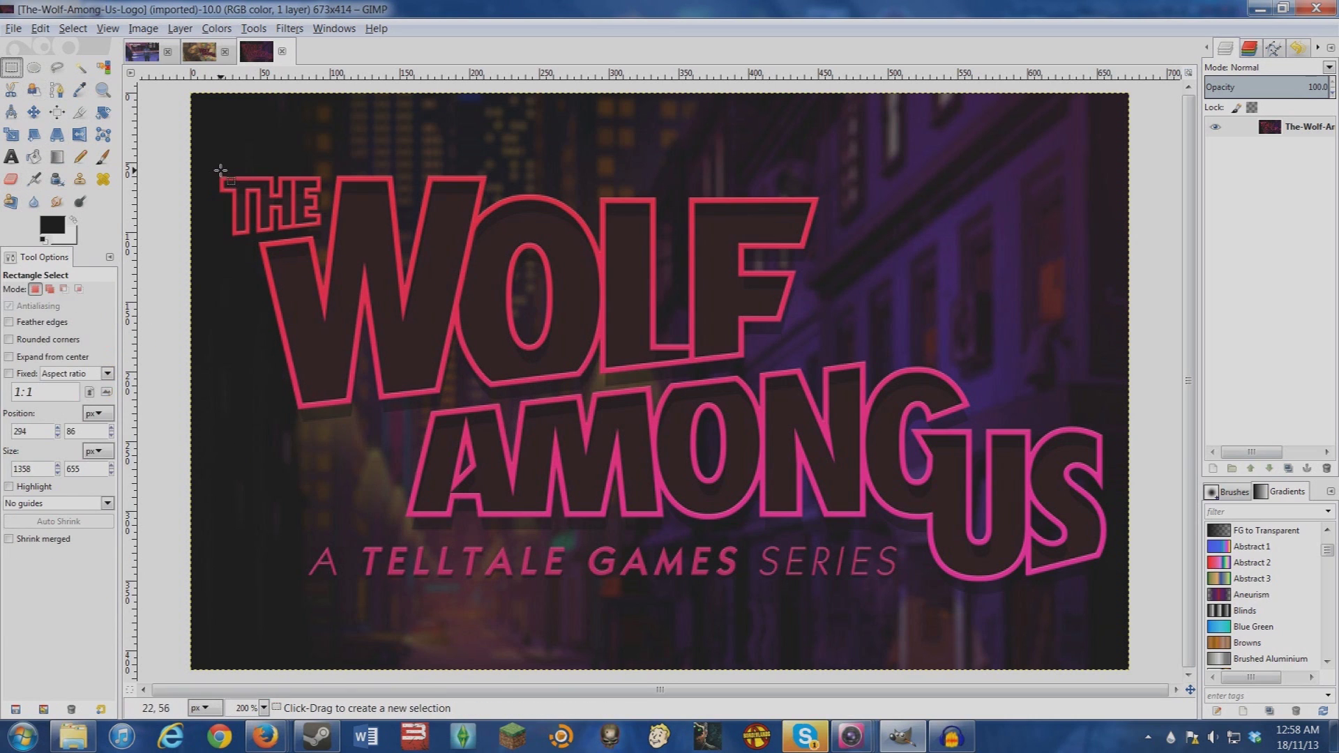
drag(215, 173, 1112, 590)
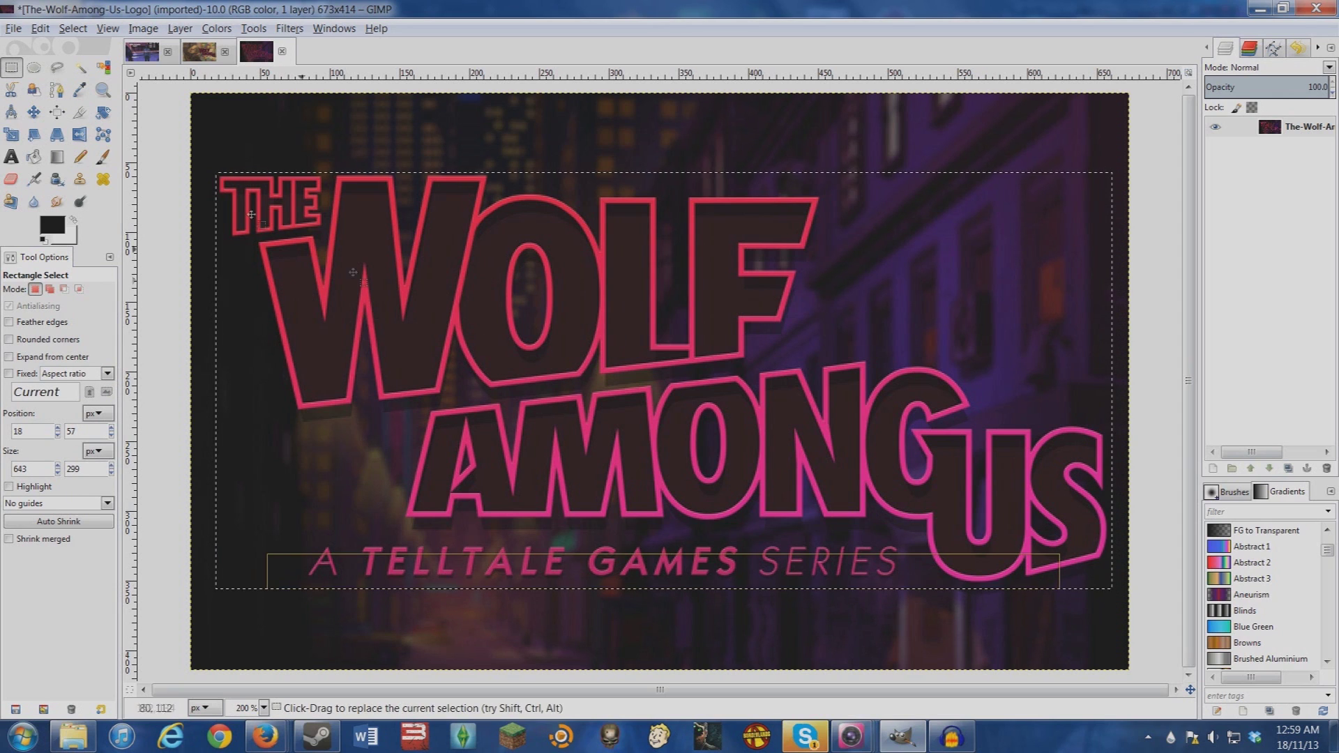
click(69, 30)
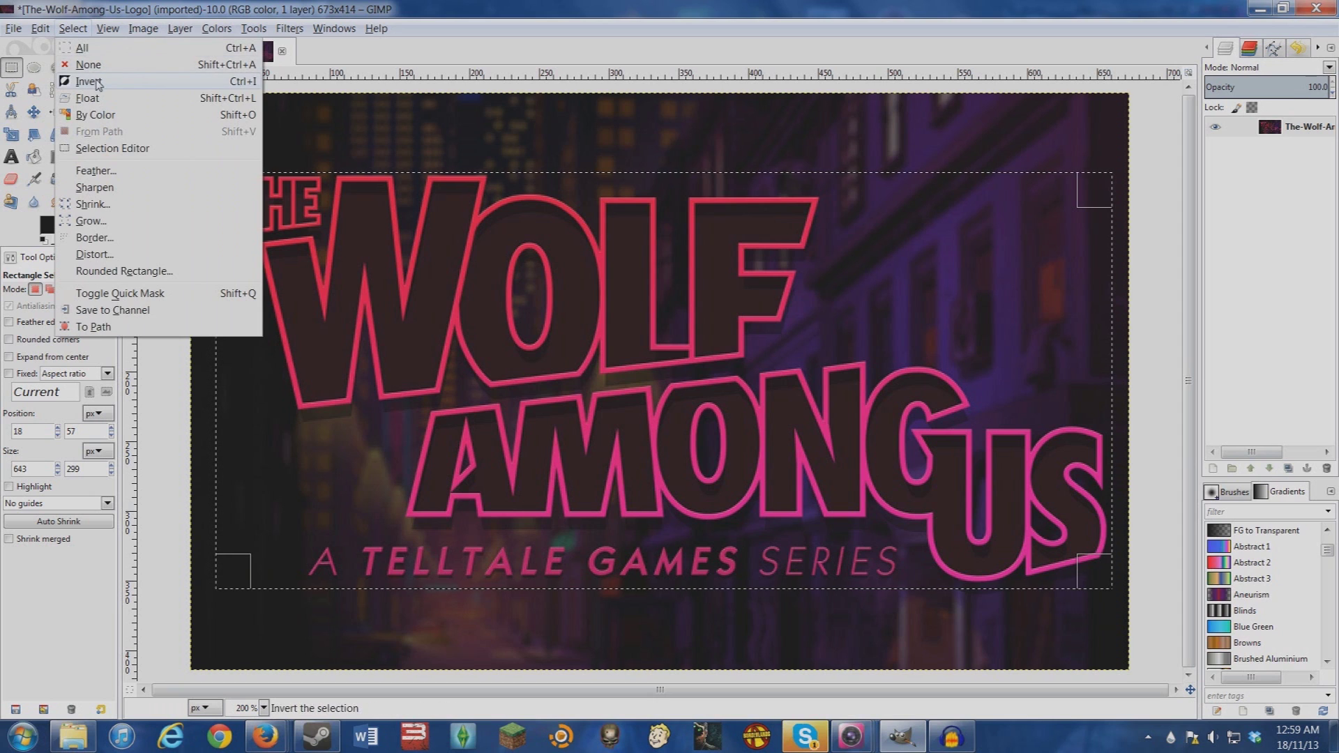
click(96, 81)
key(Delete)
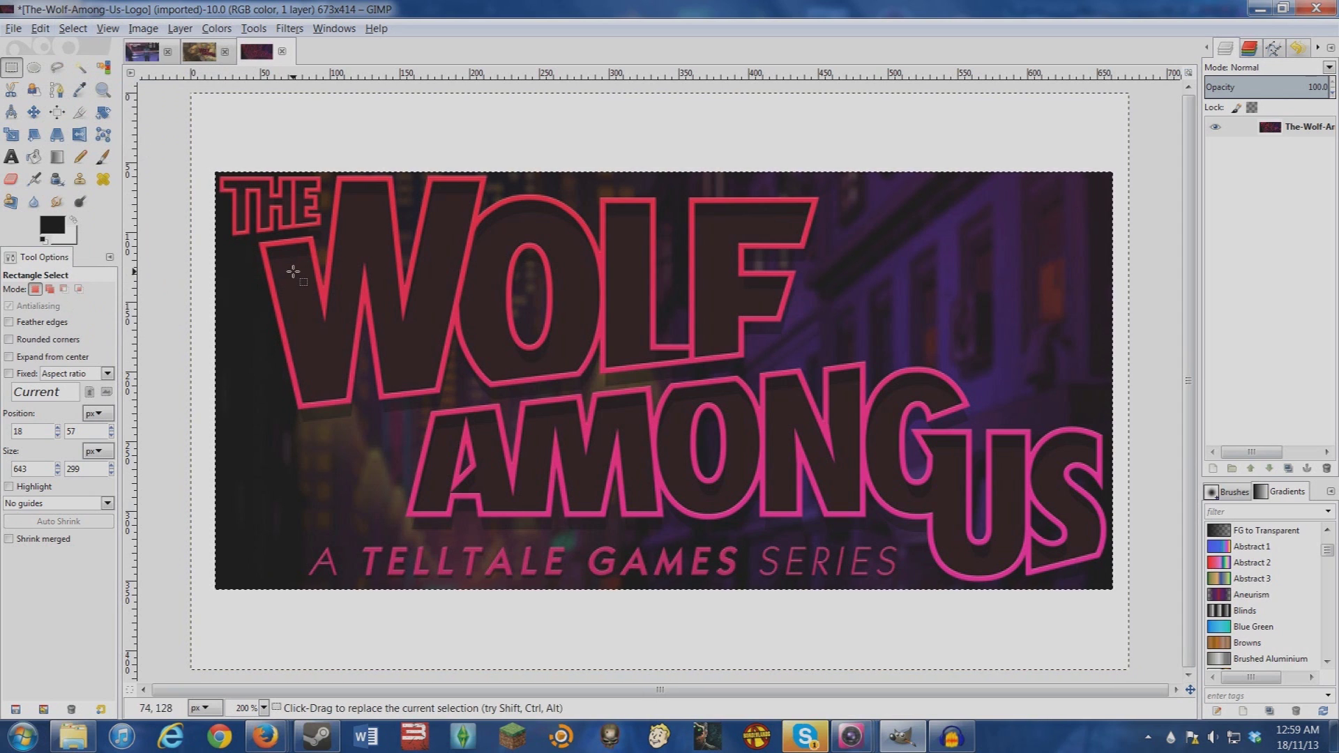
Fuzzy-select the dark background along the logo's left side, try deleting it and undo the deletion.
key(u)
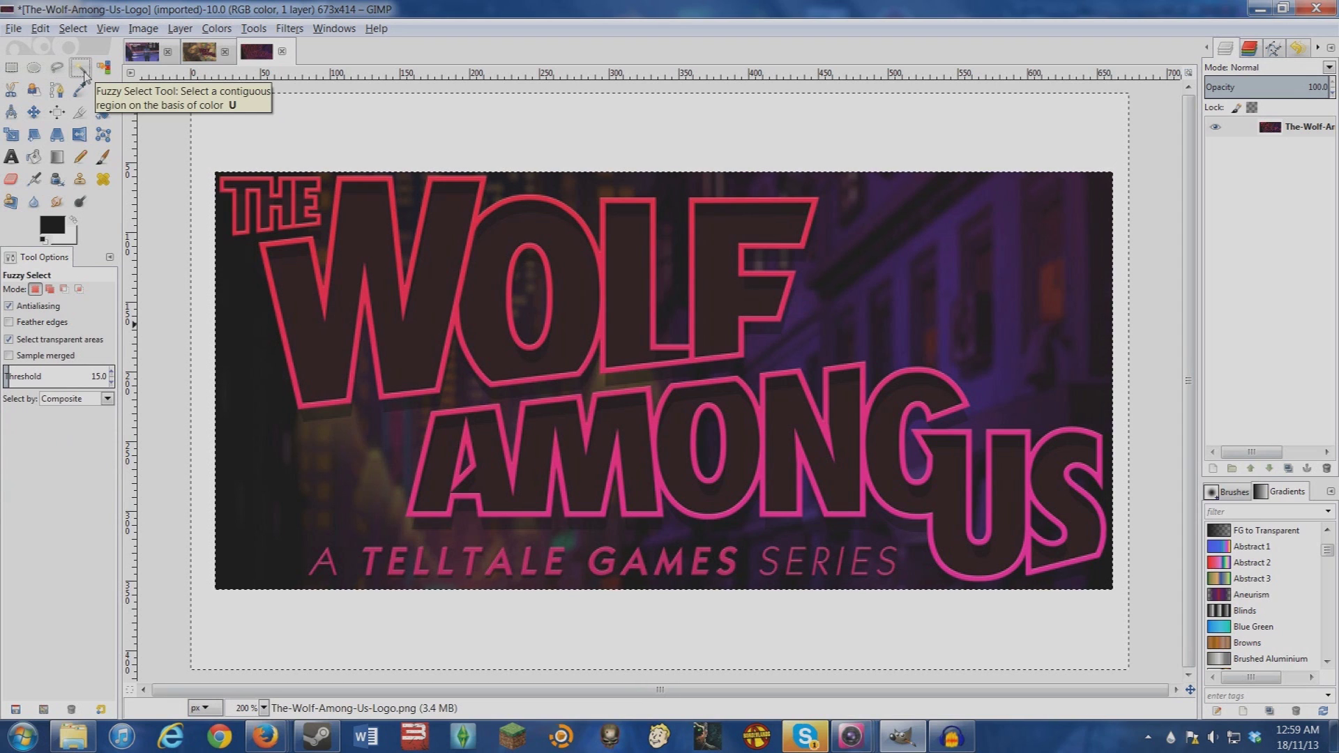
click(240, 442)
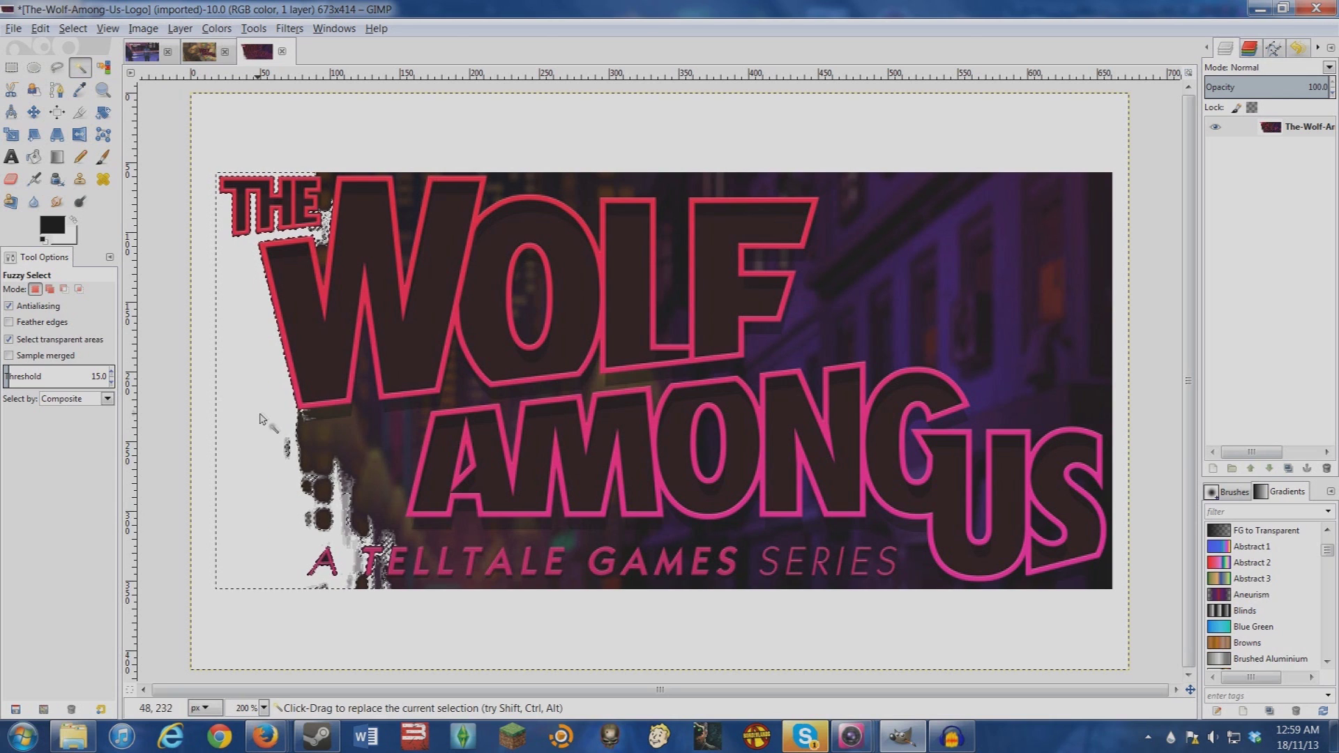
key(ctrl)
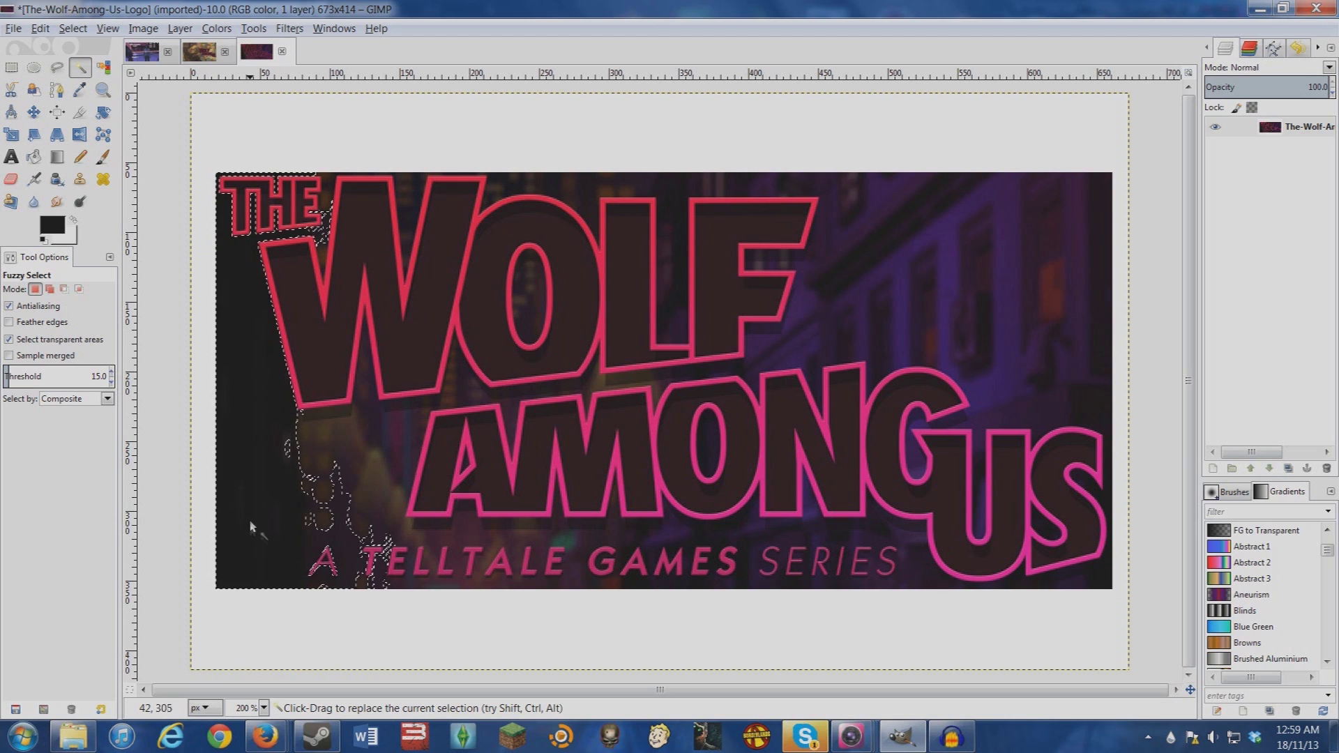
Add the background between WOLF and AMONG and around the word TELLTALE to the fuzzy selection, undoing the last addition.
key(shift)
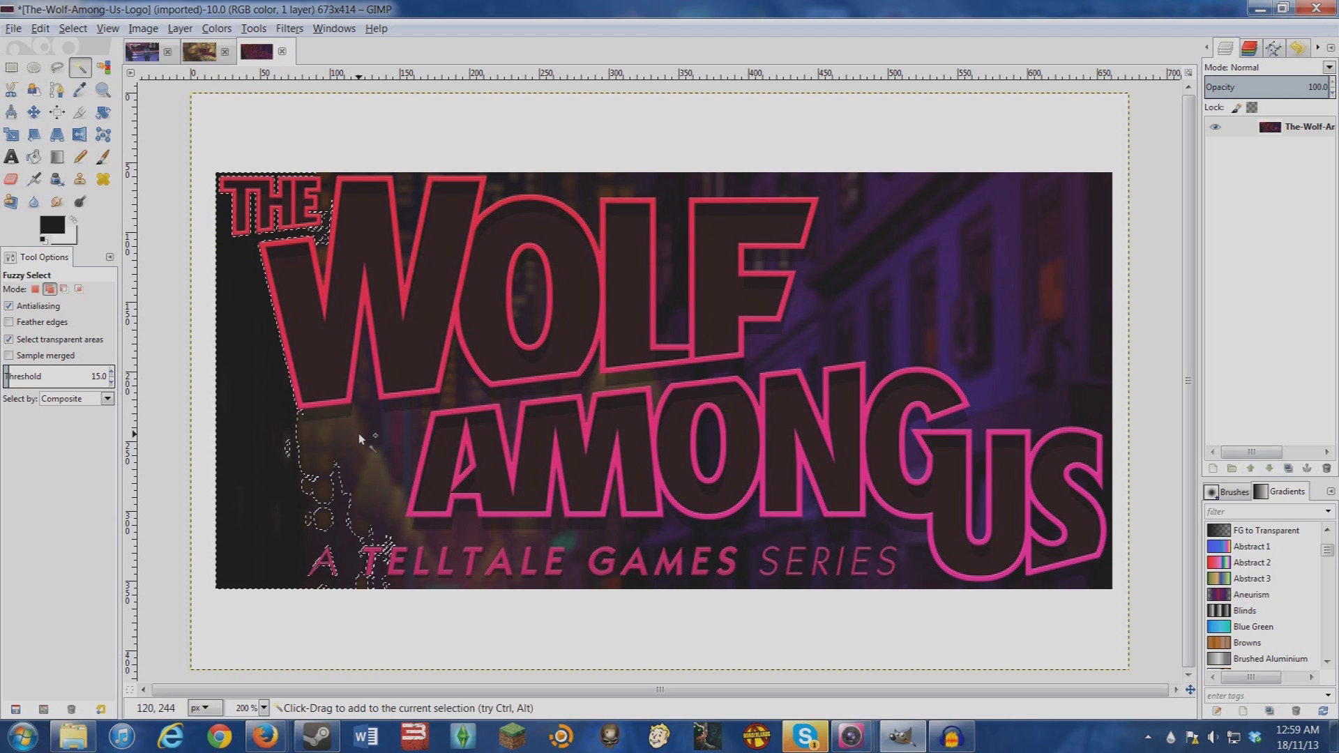
drag(358, 433, 390, 427)
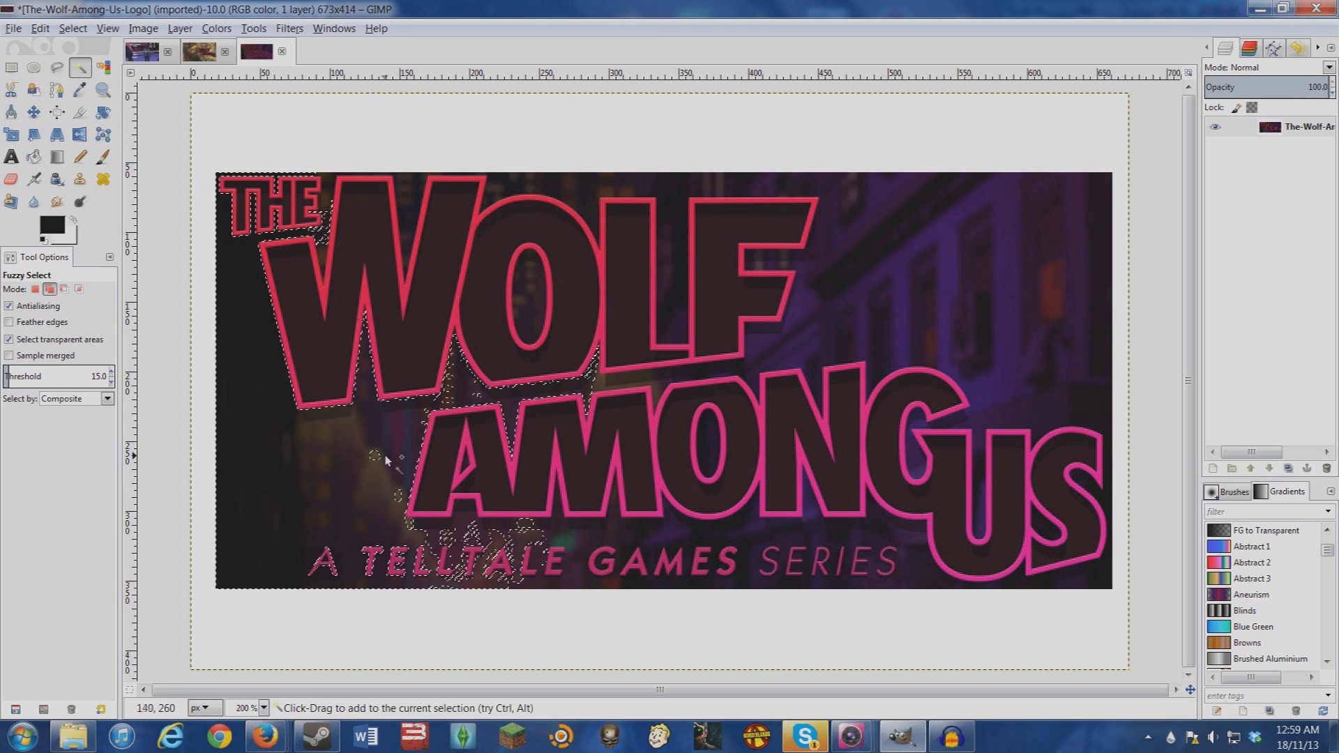
shift+click(430, 532)
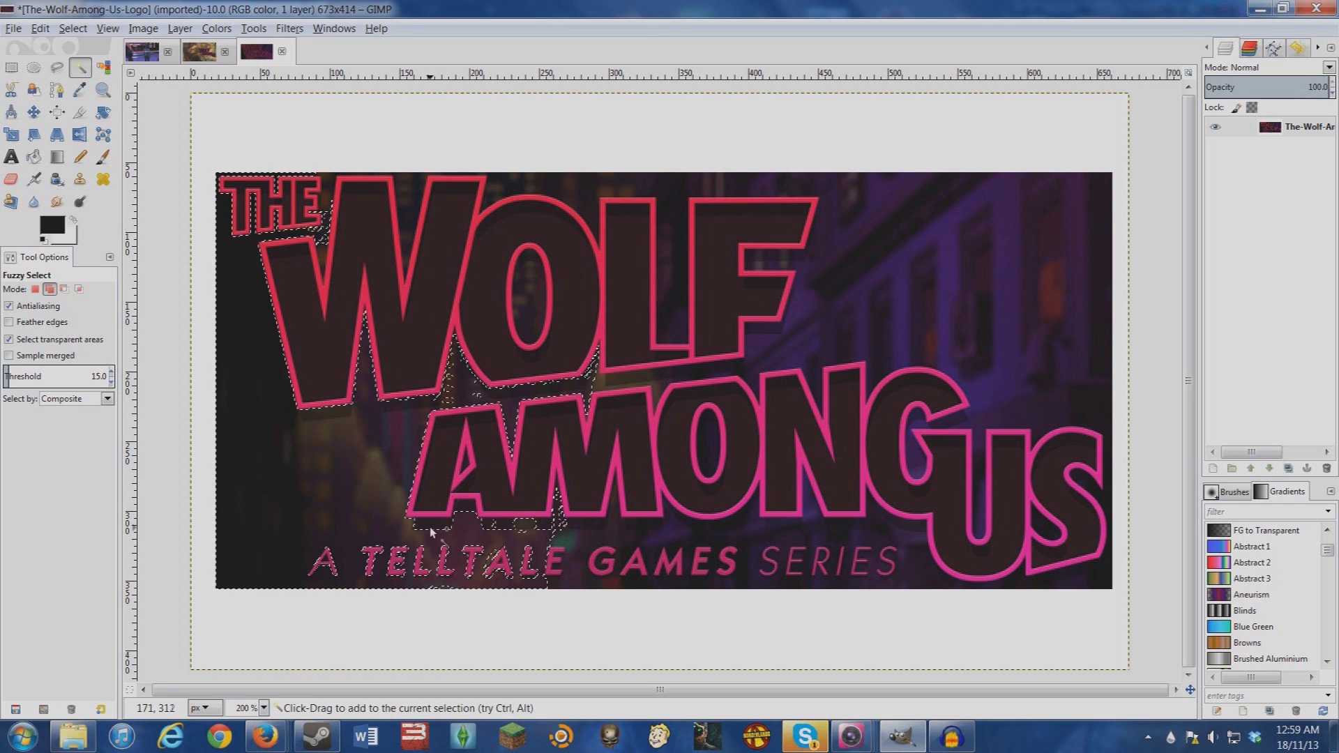
shift+click(547, 558)
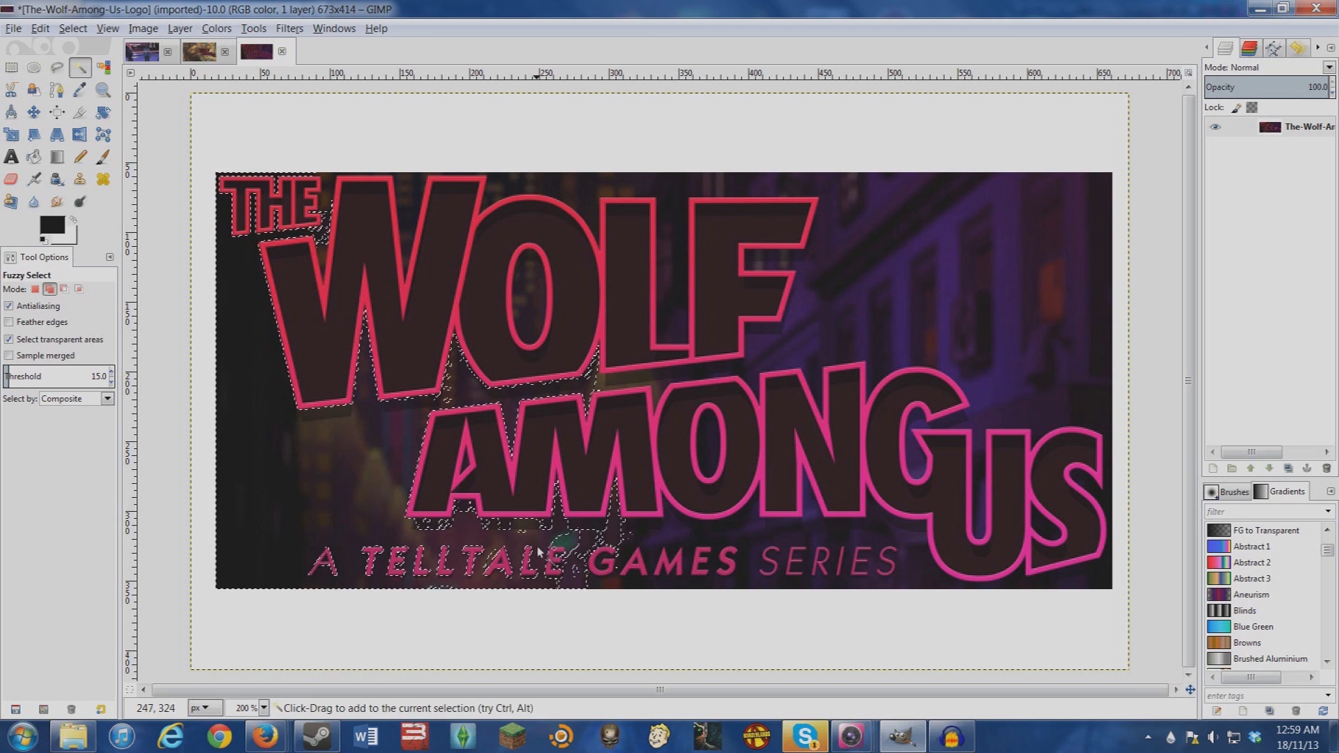
key(ctrl+z)
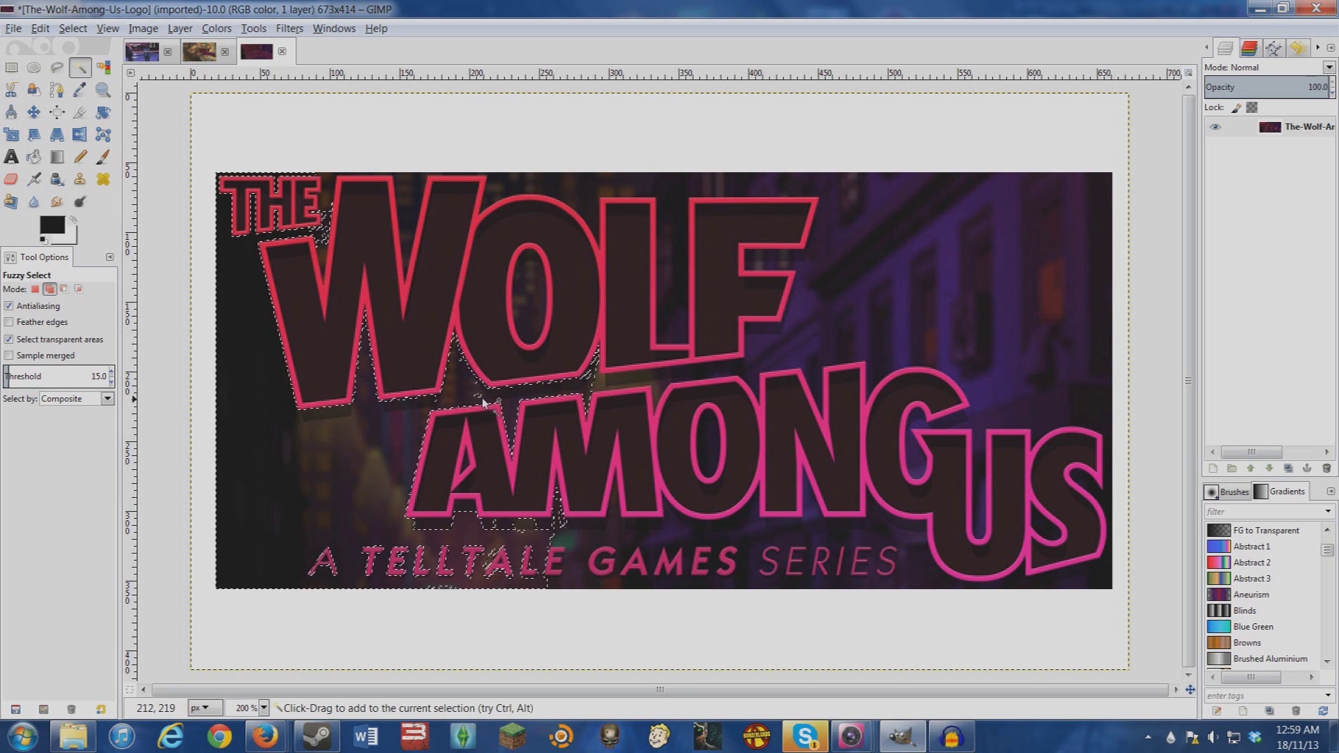
Extend the fuzzy selection across the background under WOLF, below AMONG and behind the tagline up to GAMES.
shift+click(598, 382)
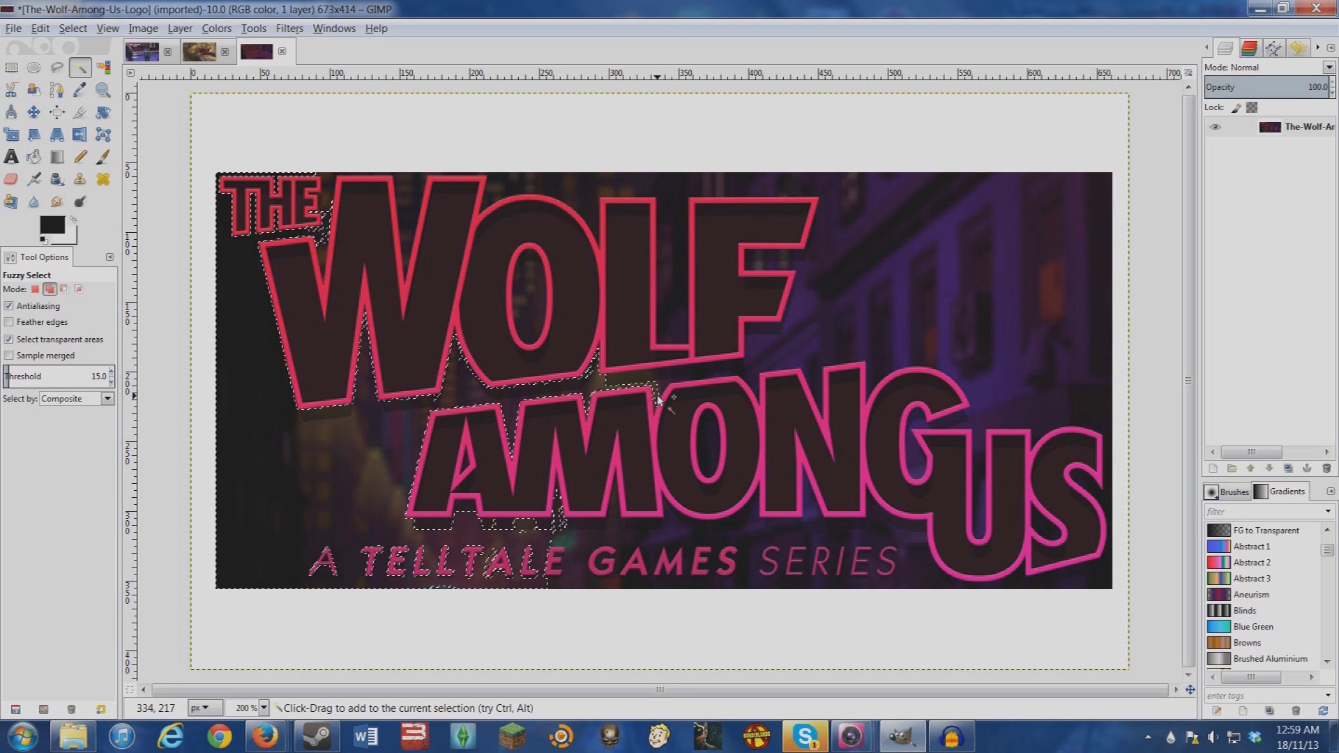
shift+click(694, 382)
shift+click(492, 398)
shift+click(335, 410)
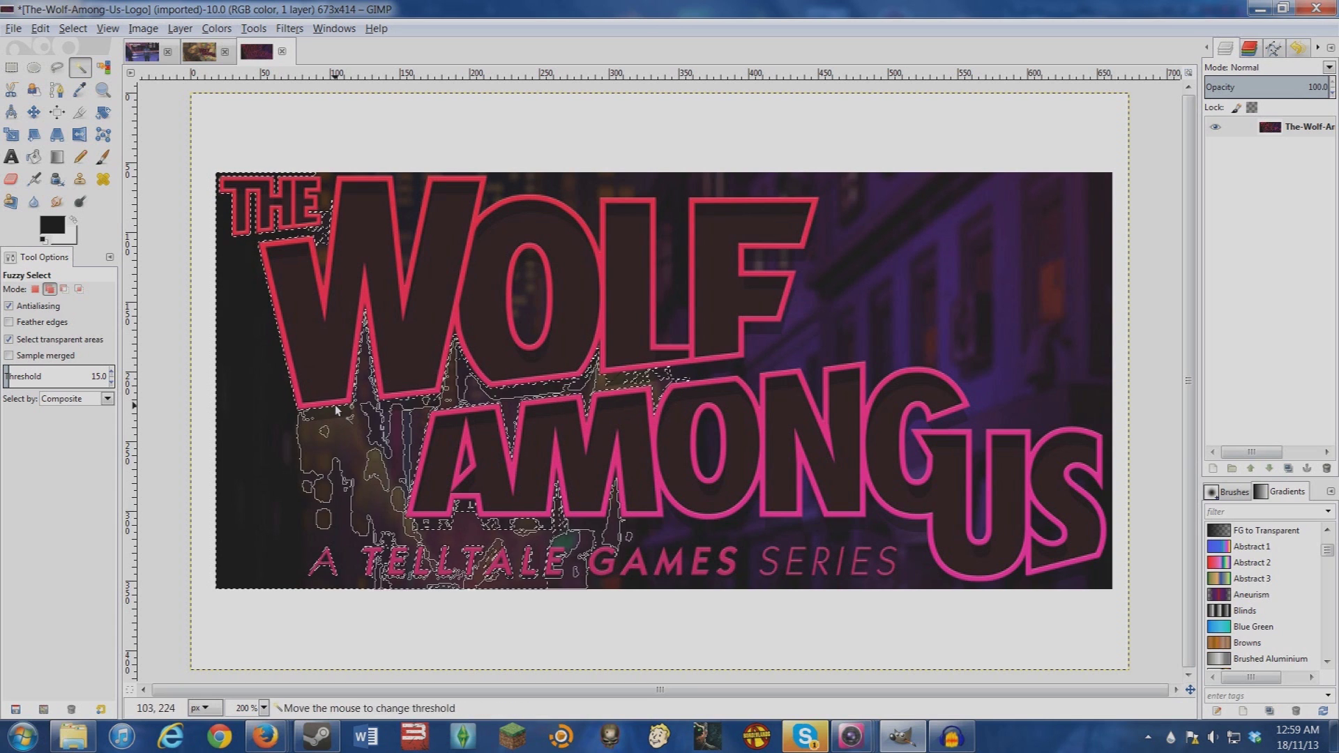
shift+click(446, 526)
shift+click(499, 567)
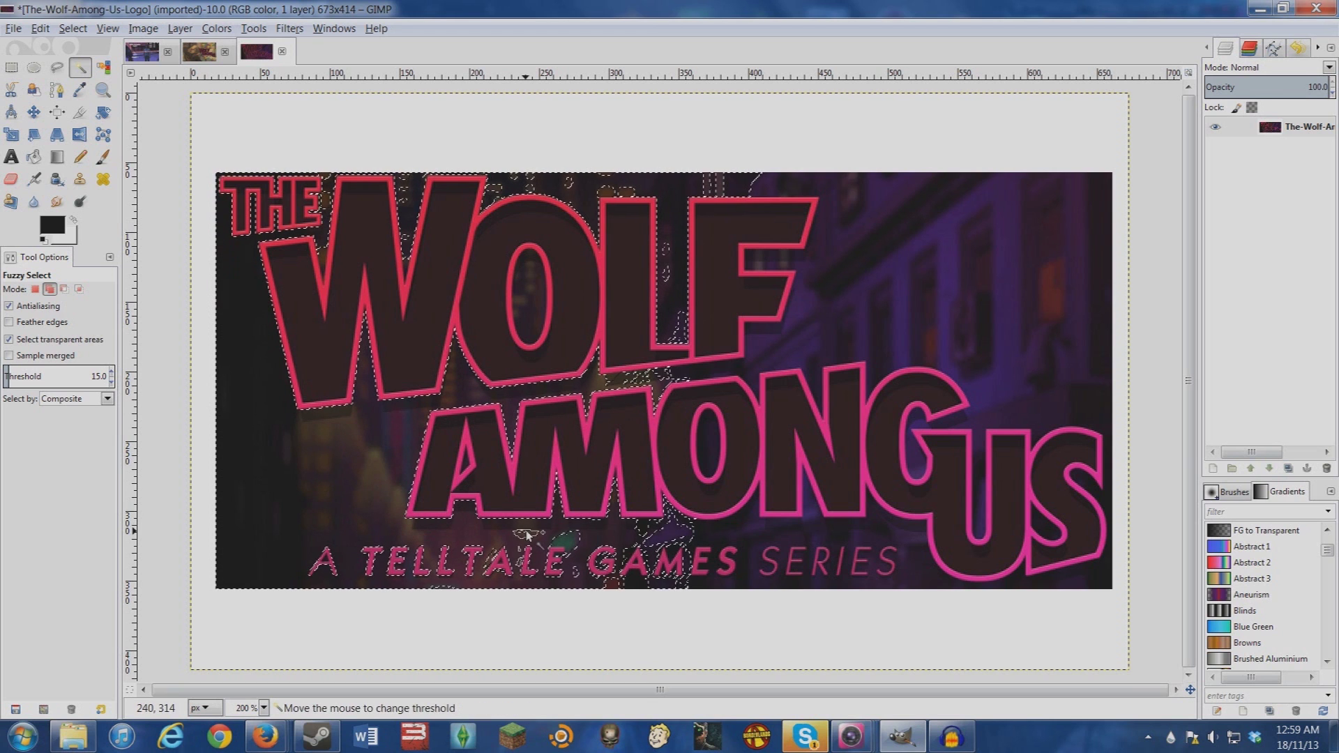
shift+click(499, 566)
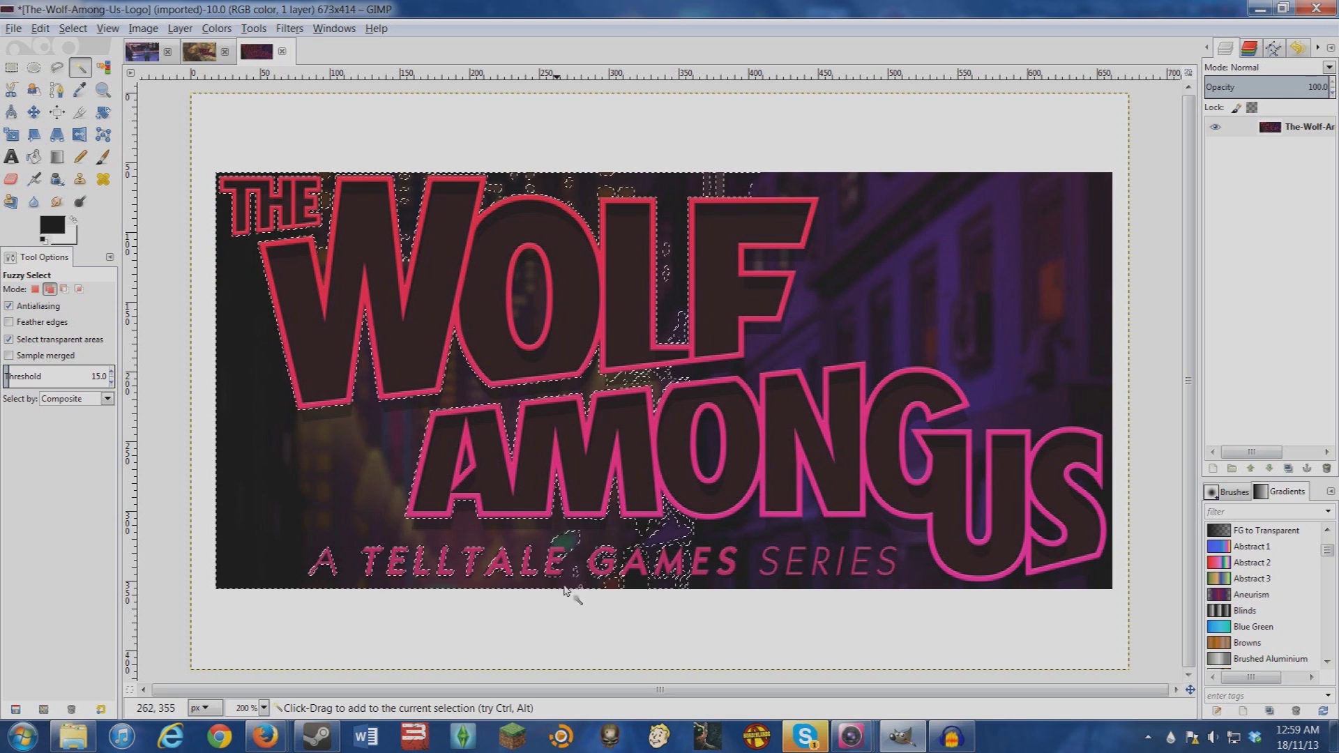
Add the remaining background around GAMES SERIES and the purple buildings above AMONG US to the selection and delete it all.
shift+click(575, 540)
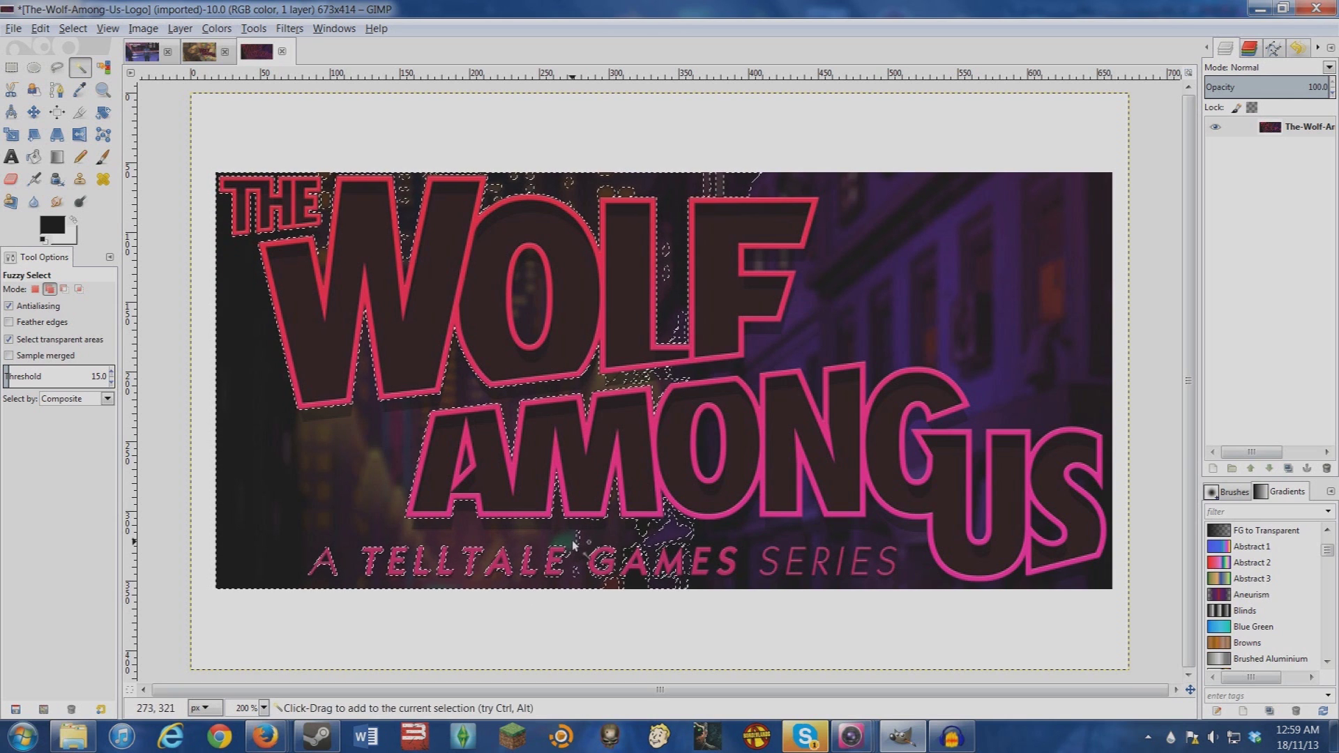
click(599, 568)
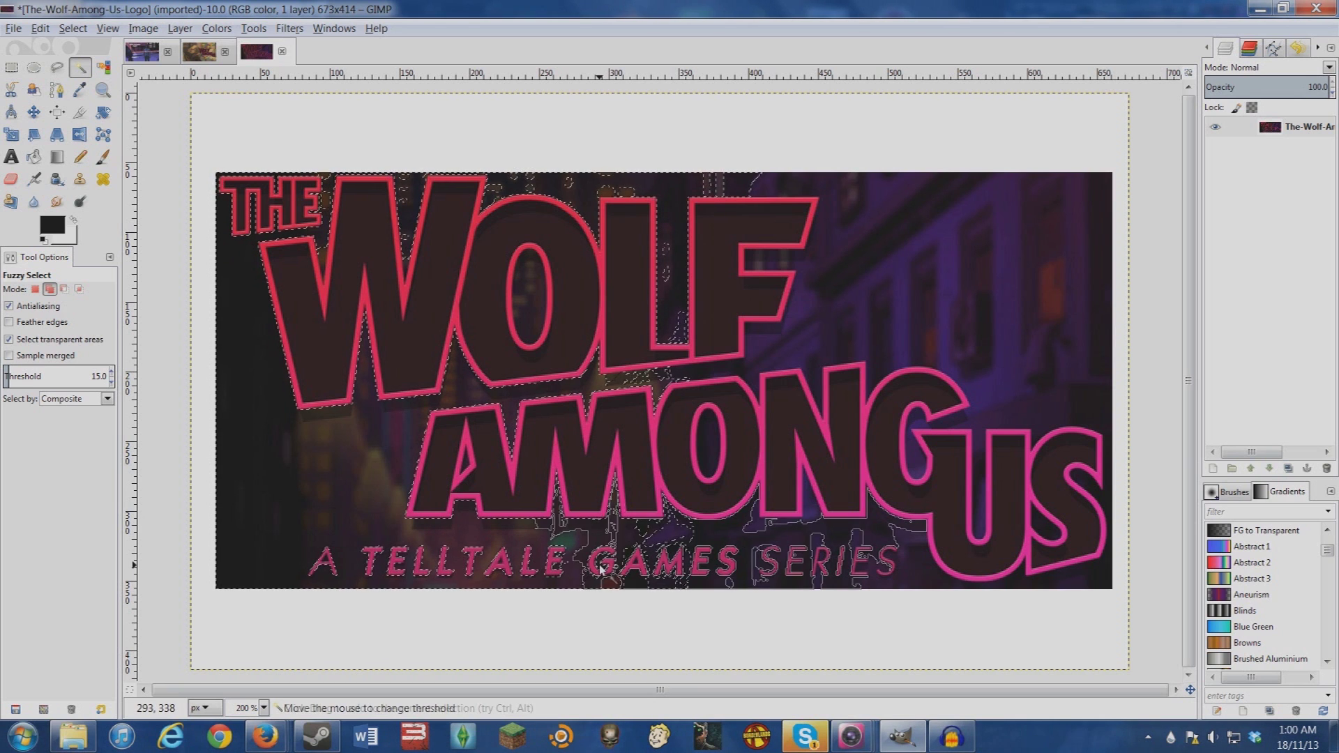
click(666, 541)
click(757, 530)
click(1020, 245)
click(1025, 251)
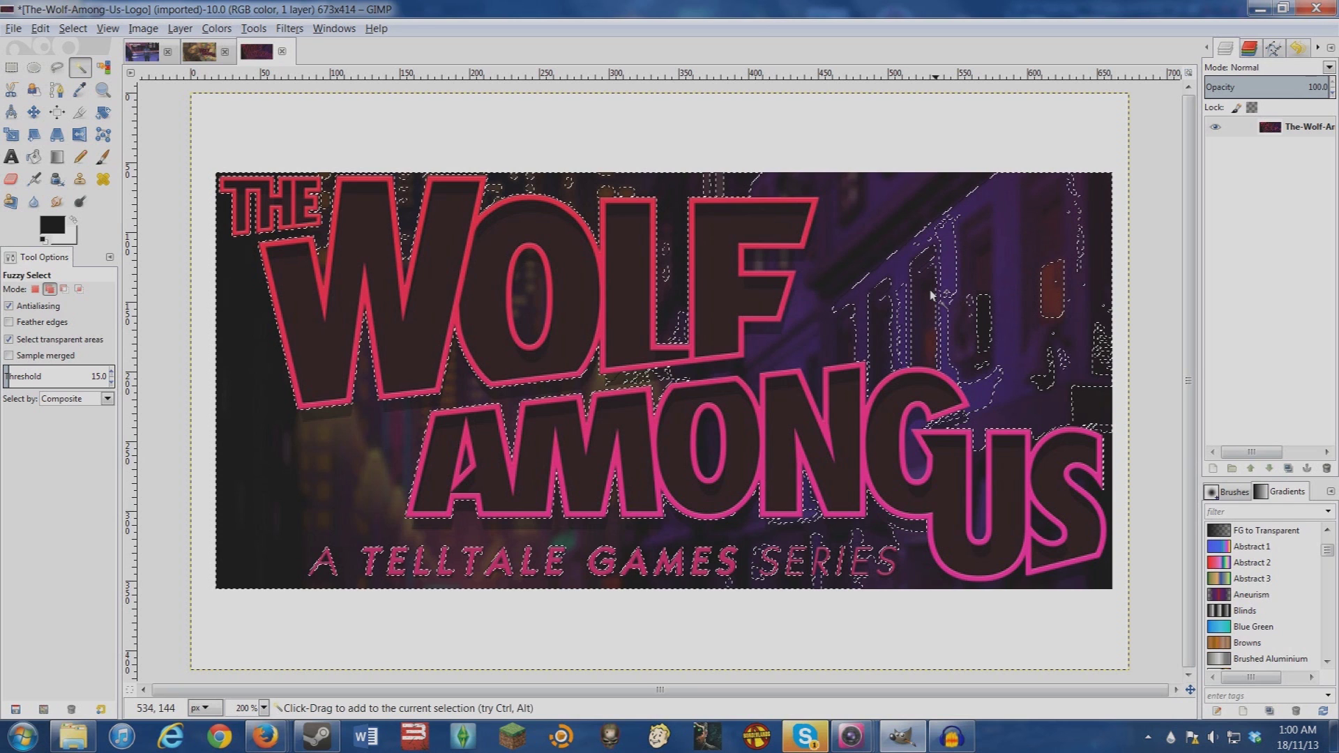
key(Delete)
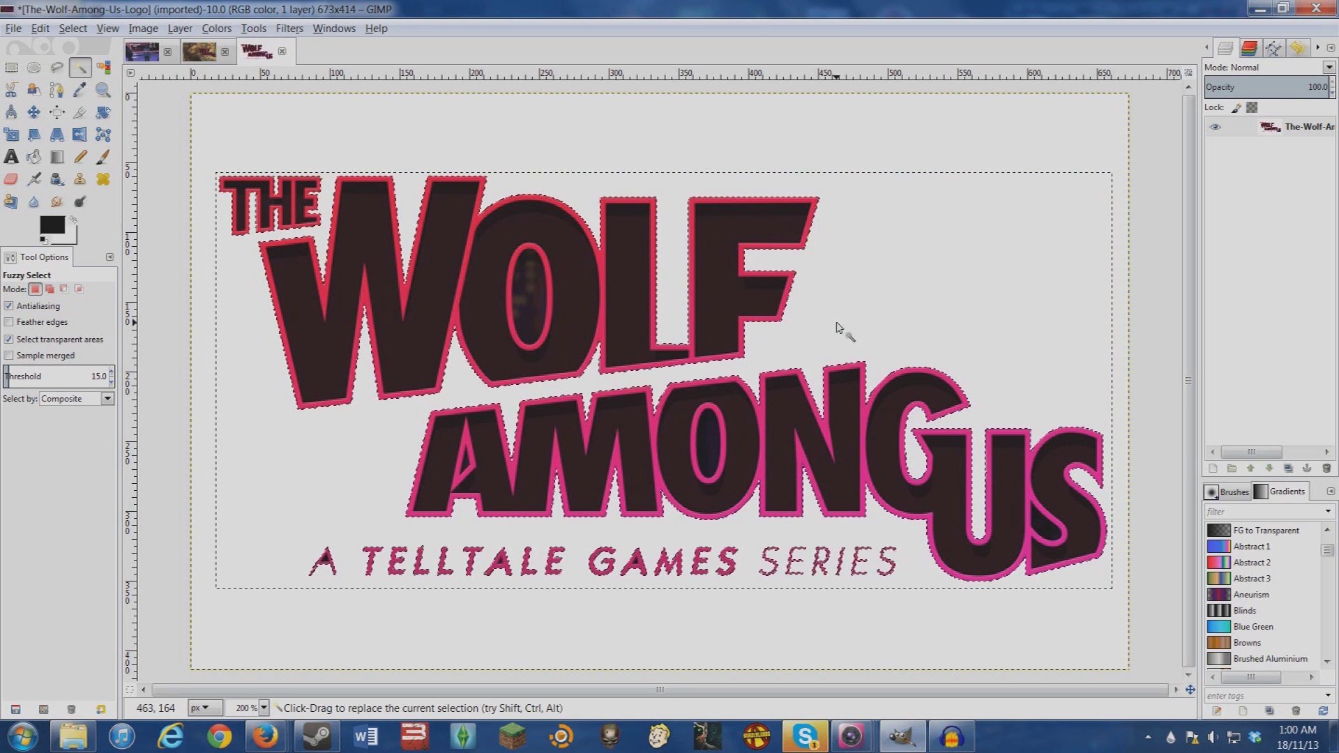
Fuzzy-select and delete the leftover background inside the enclosed letter openings, including the A and both Os.
click(300, 566)
click(328, 564)
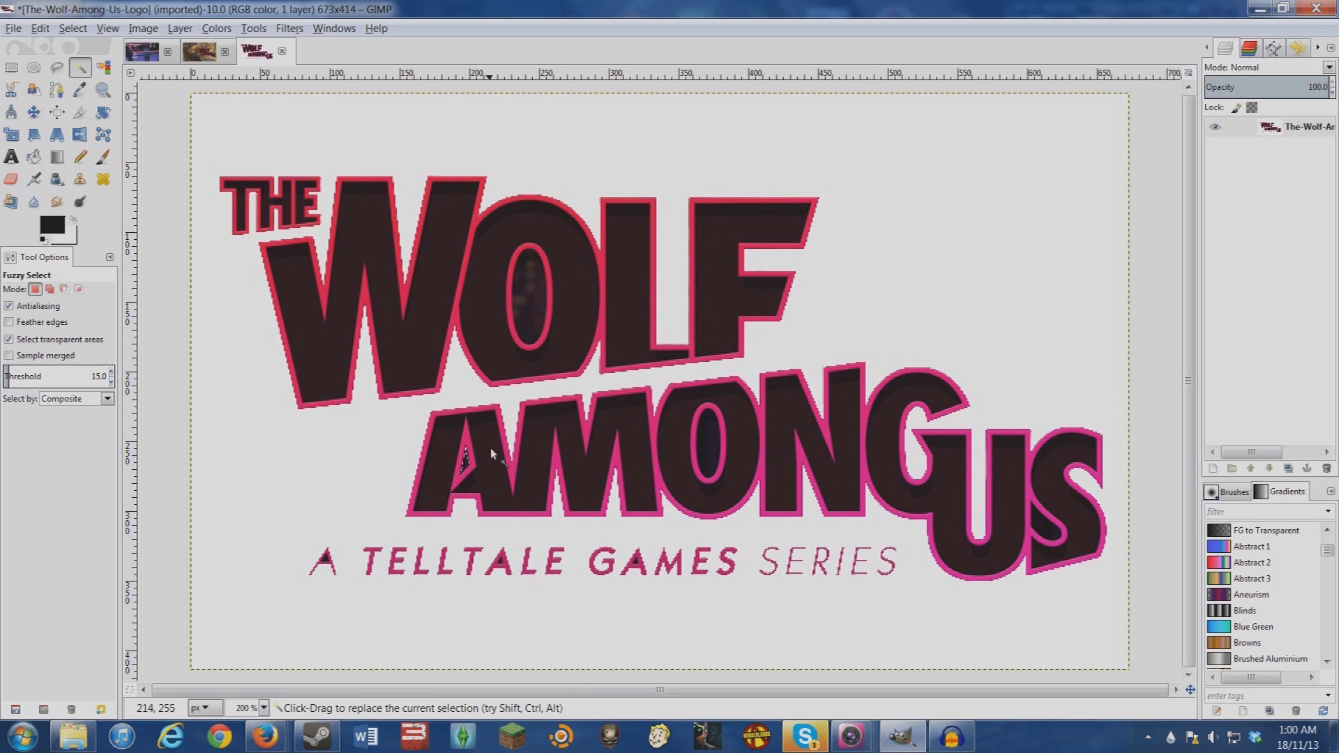
click(524, 325)
key(Delete)
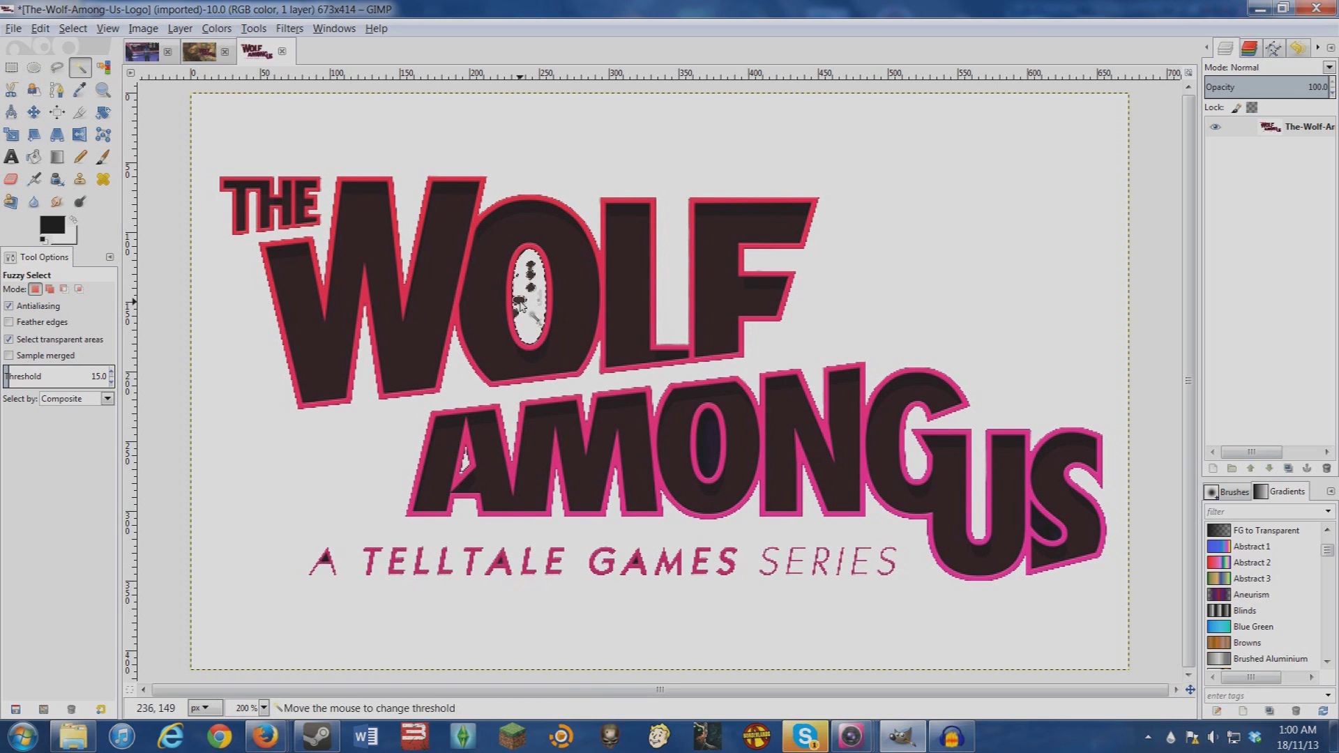
key(ctrl+z)
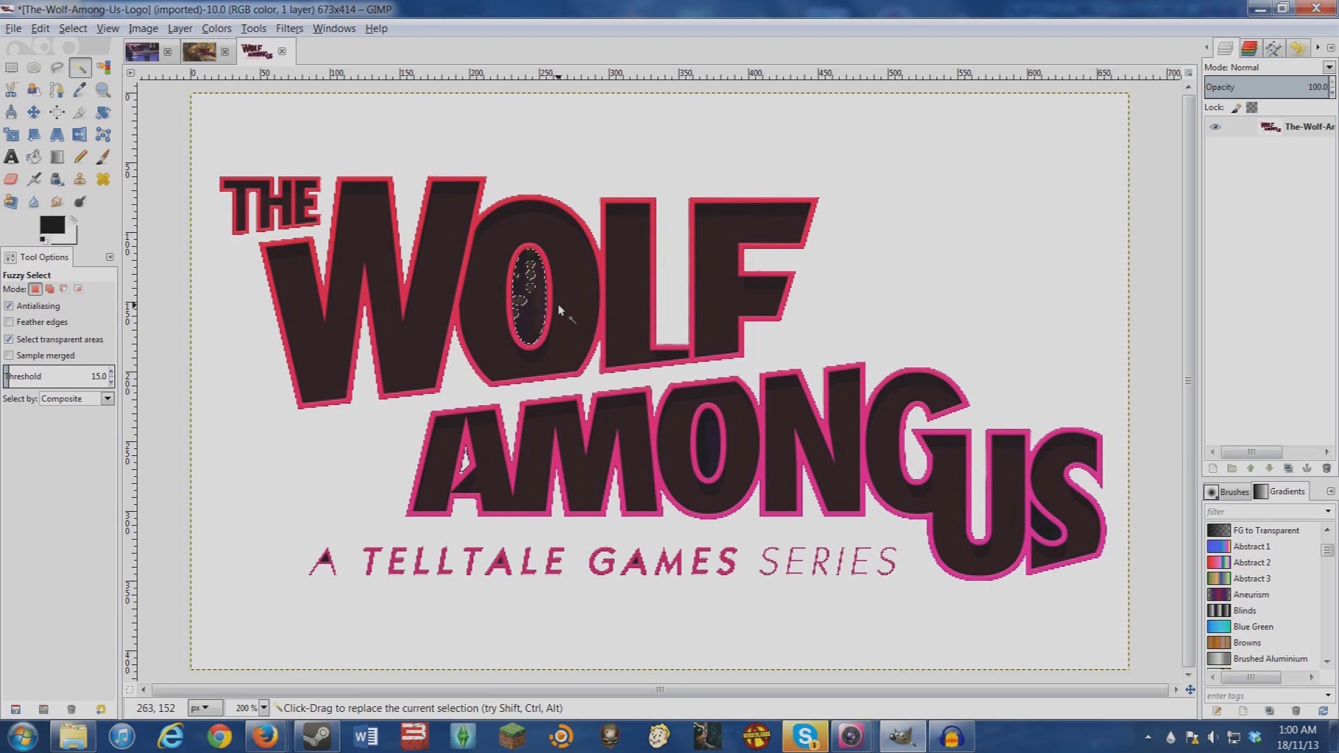
key(Delete)
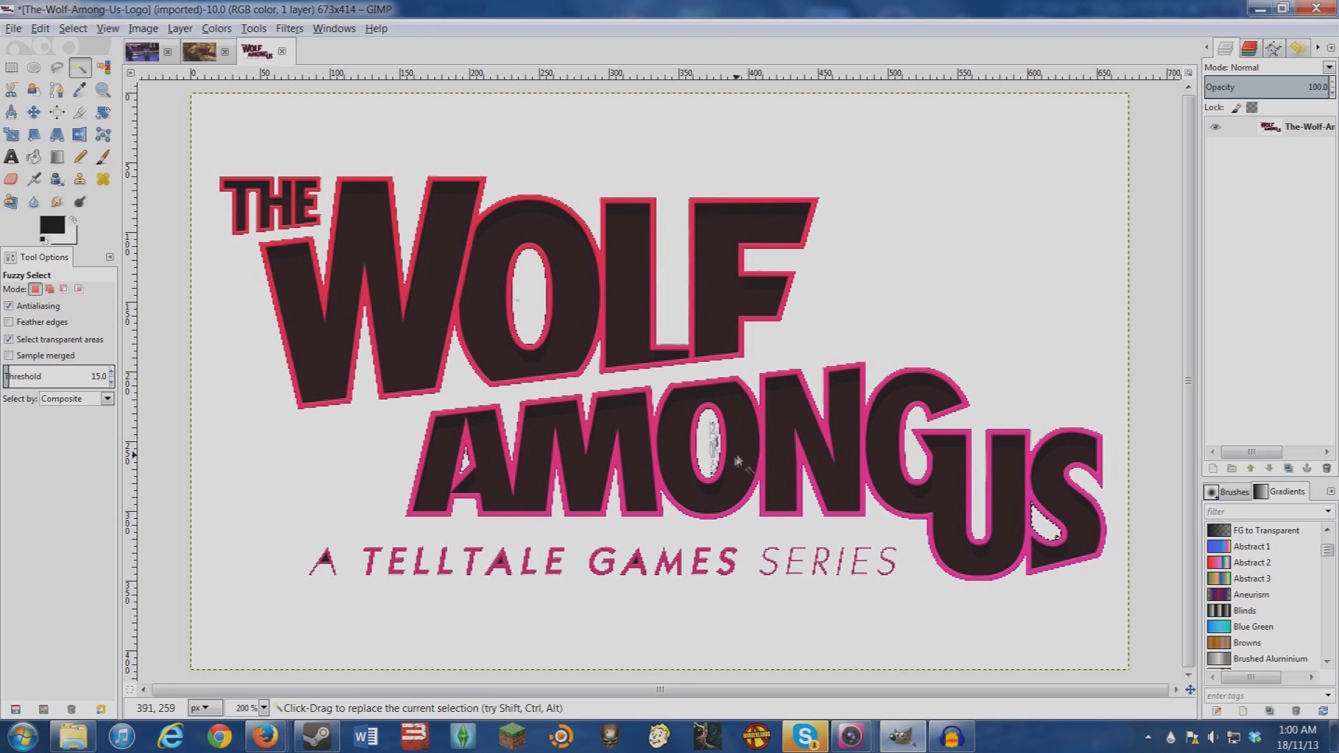
Clear the dark spots inside the letter openings of the A TELLTALE GAMES SERIES tagline.
click(640, 568)
click(500, 563)
click(325, 561)
right_click(1299, 127)
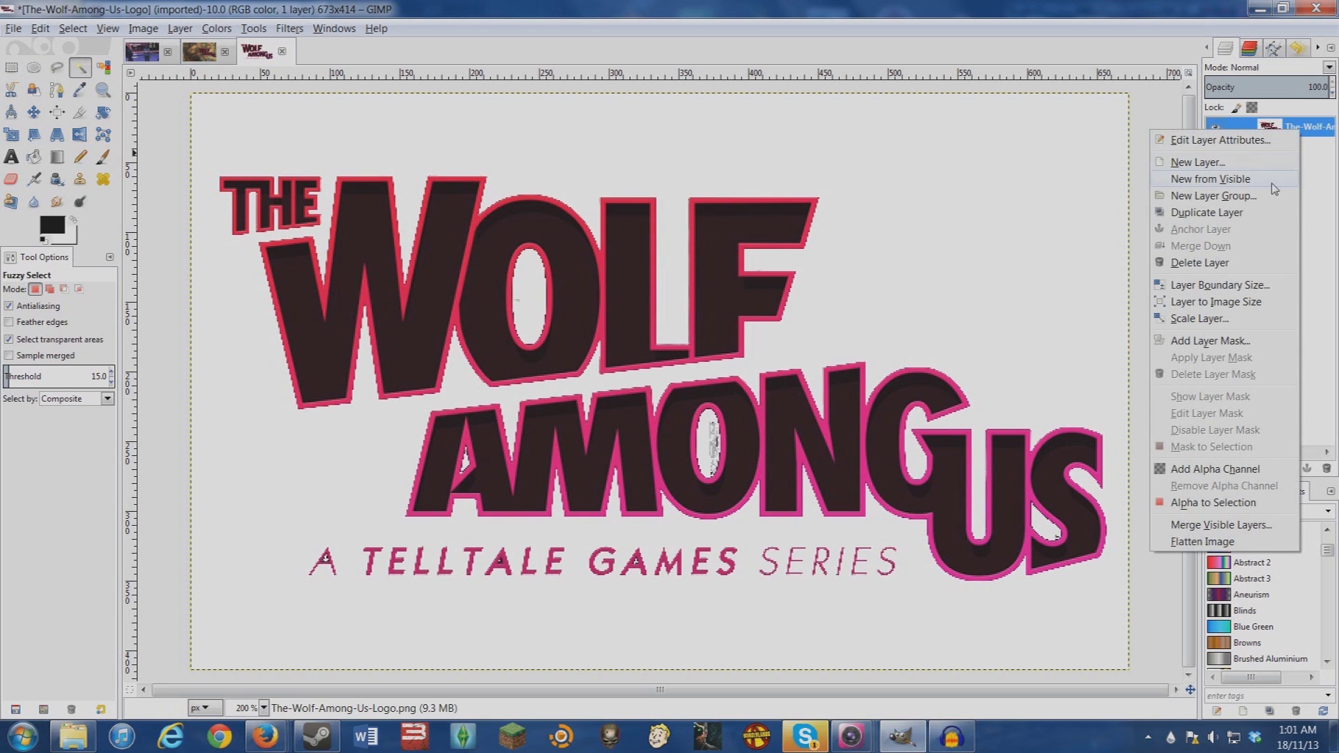
right_click(1311, 125)
click(1317, 137)
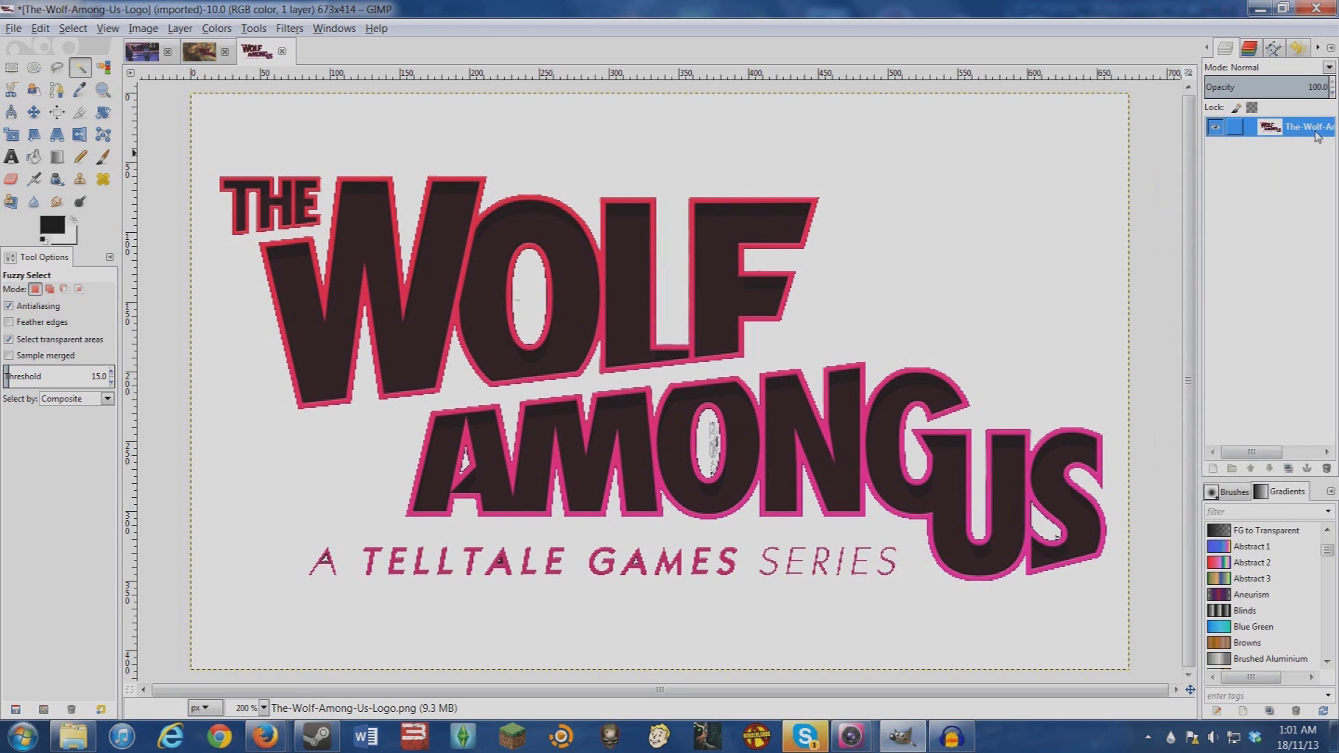
right_click(1317, 137)
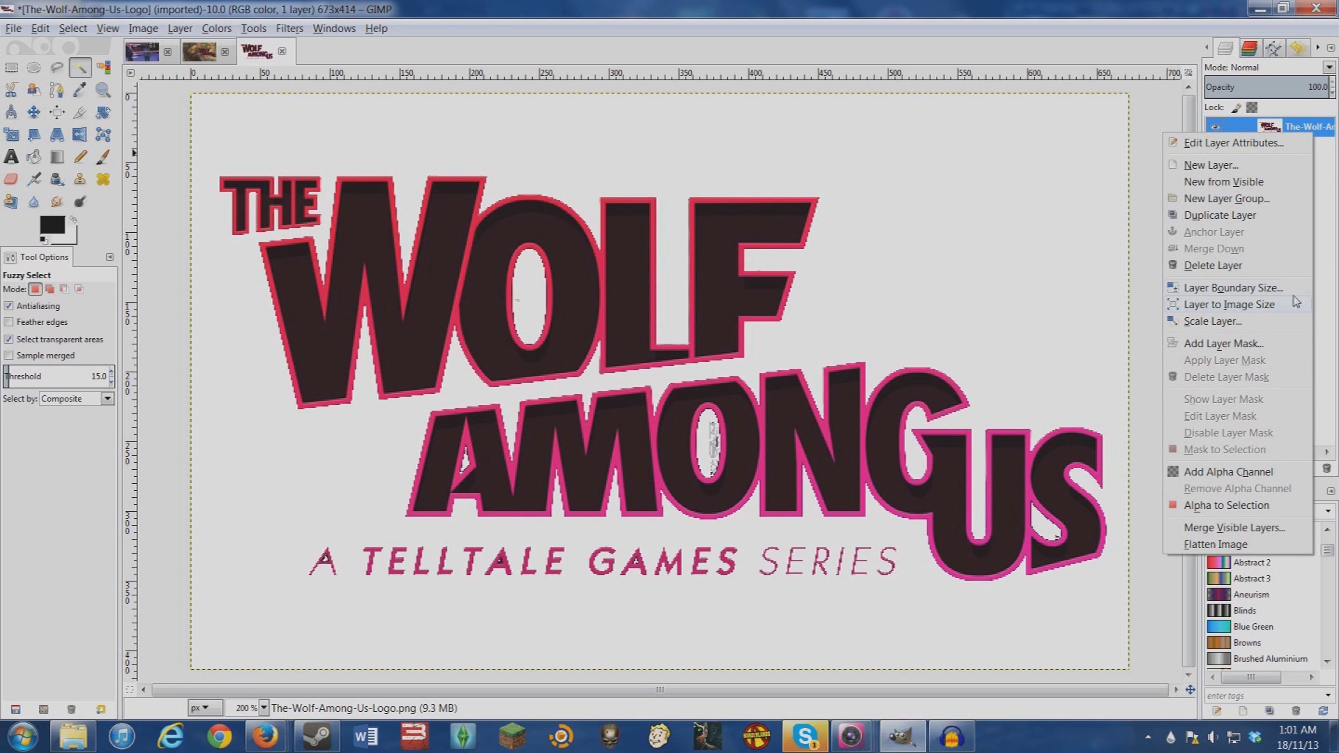
click(1331, 235)
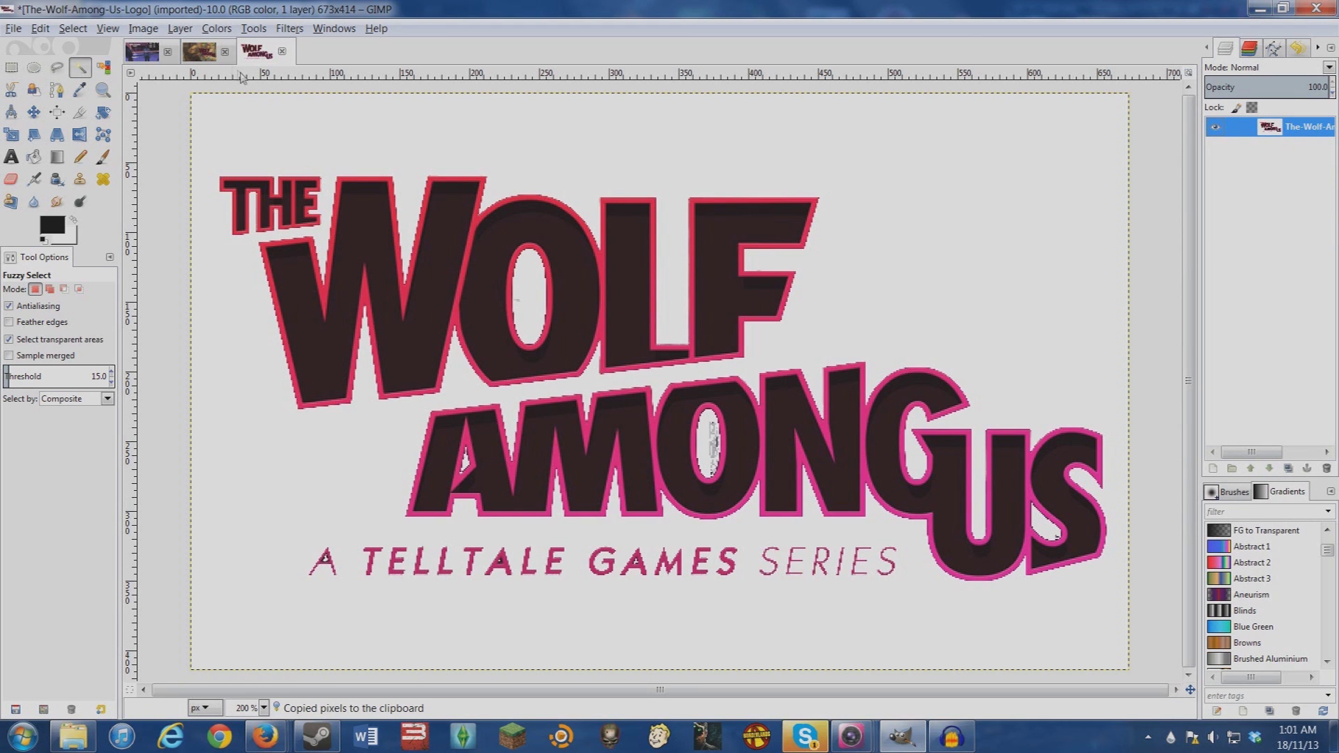
Copy the currently selected logo pixels and paste them into the TWAUthumbnail image as a new layer.
click(202, 53)
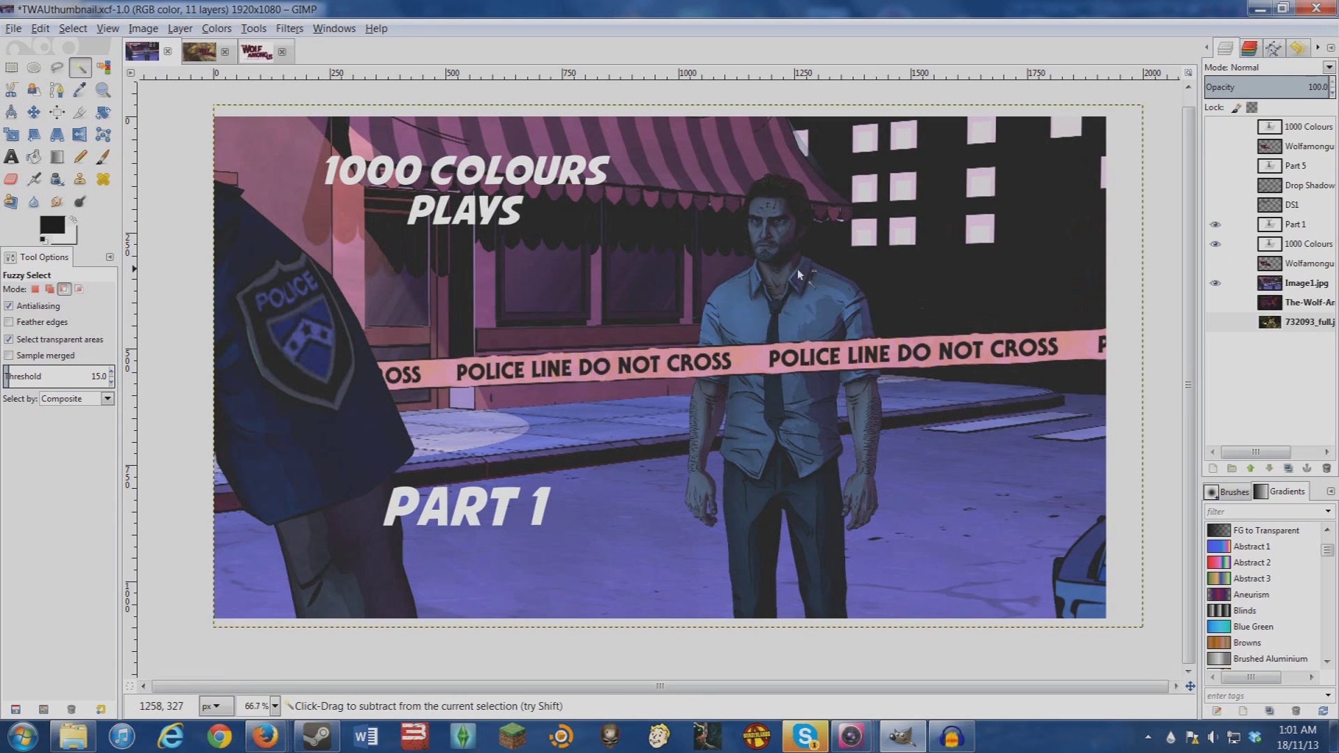
key(ctrl+v)
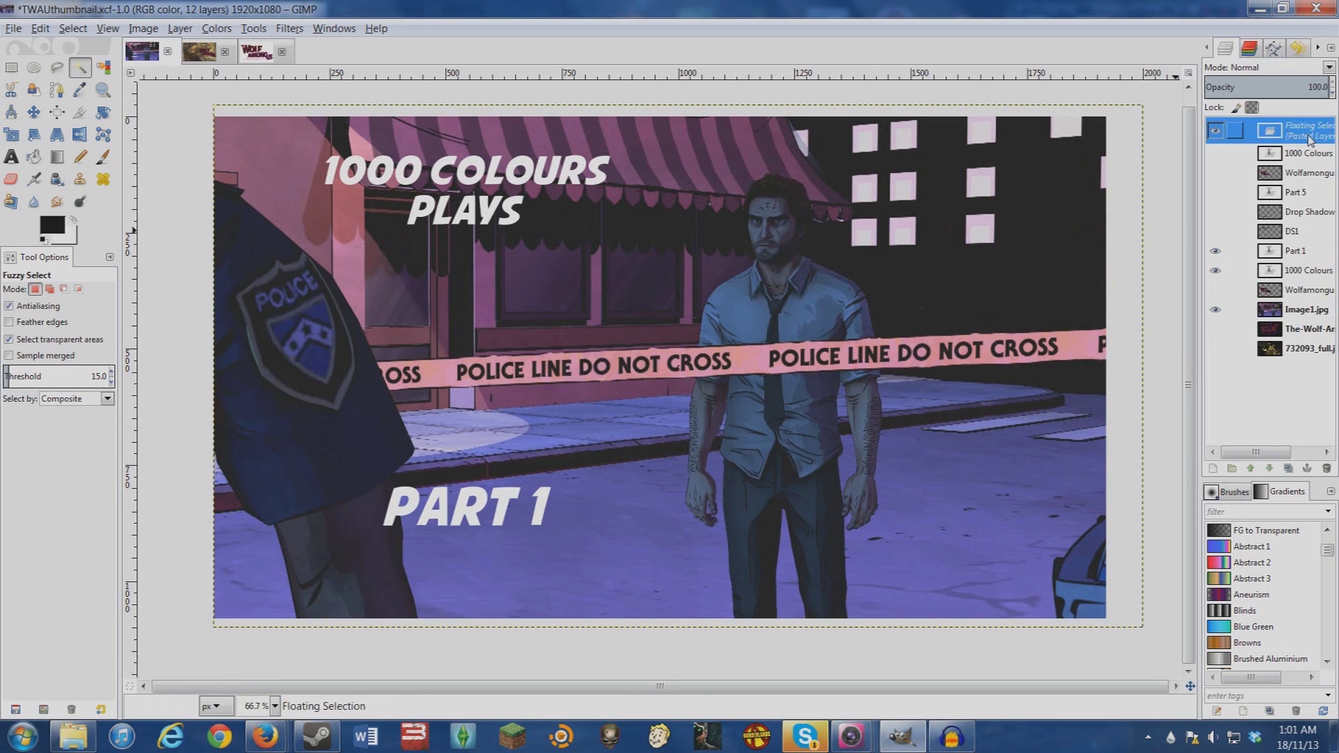
right_click(1293, 154)
click(1253, 167)
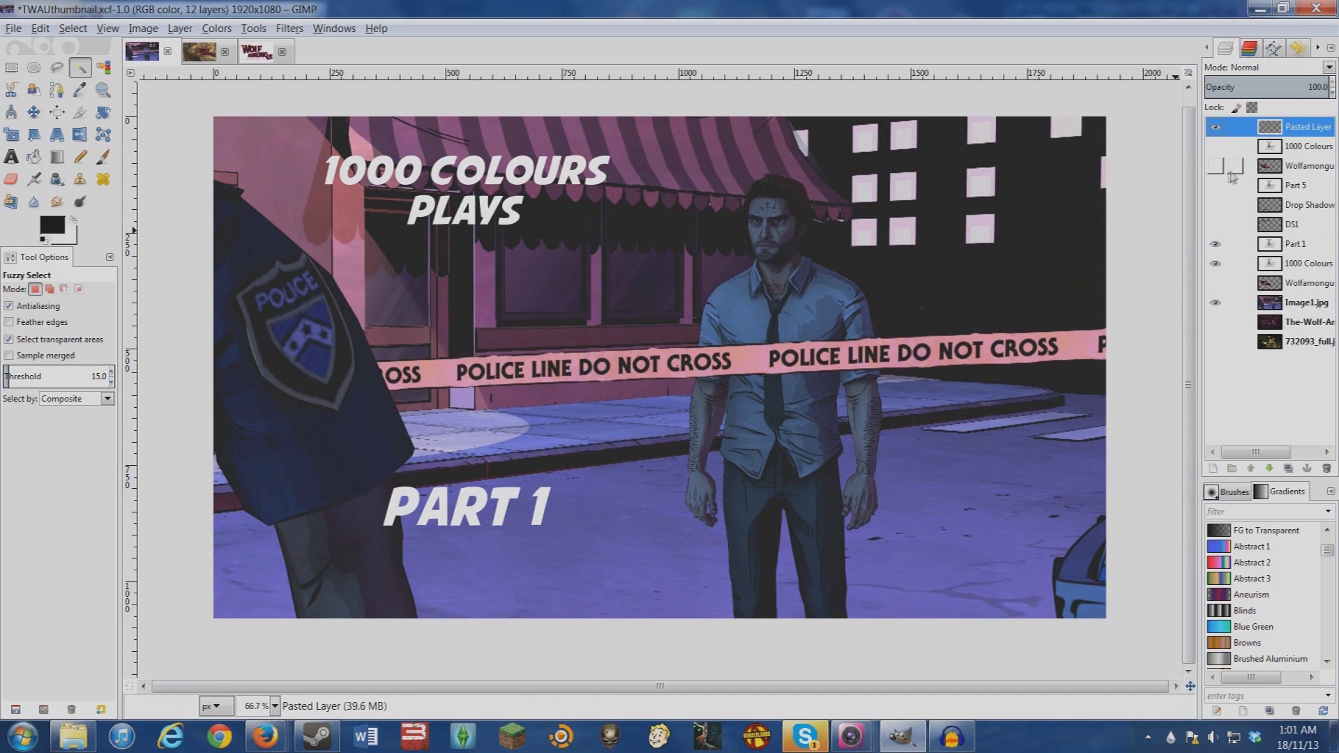
mouse_move(1303, 134)
mouse_down()
mouse_move(1304, 157)
mouse_move(1301, 127)
mouse_up()
Select the entire logo image, copy it and paste it into the TWAUthumbnail image as another new layer.
click(260, 48)
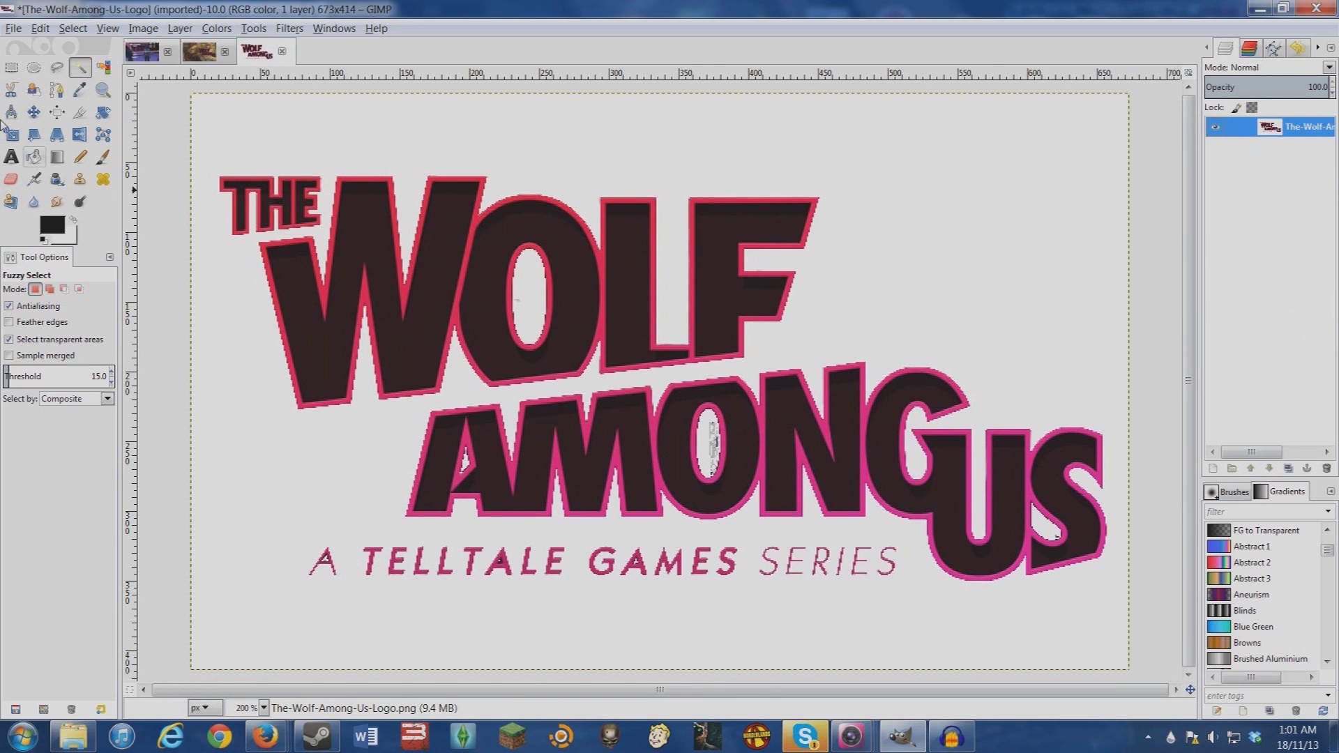
click(72, 28)
click(89, 62)
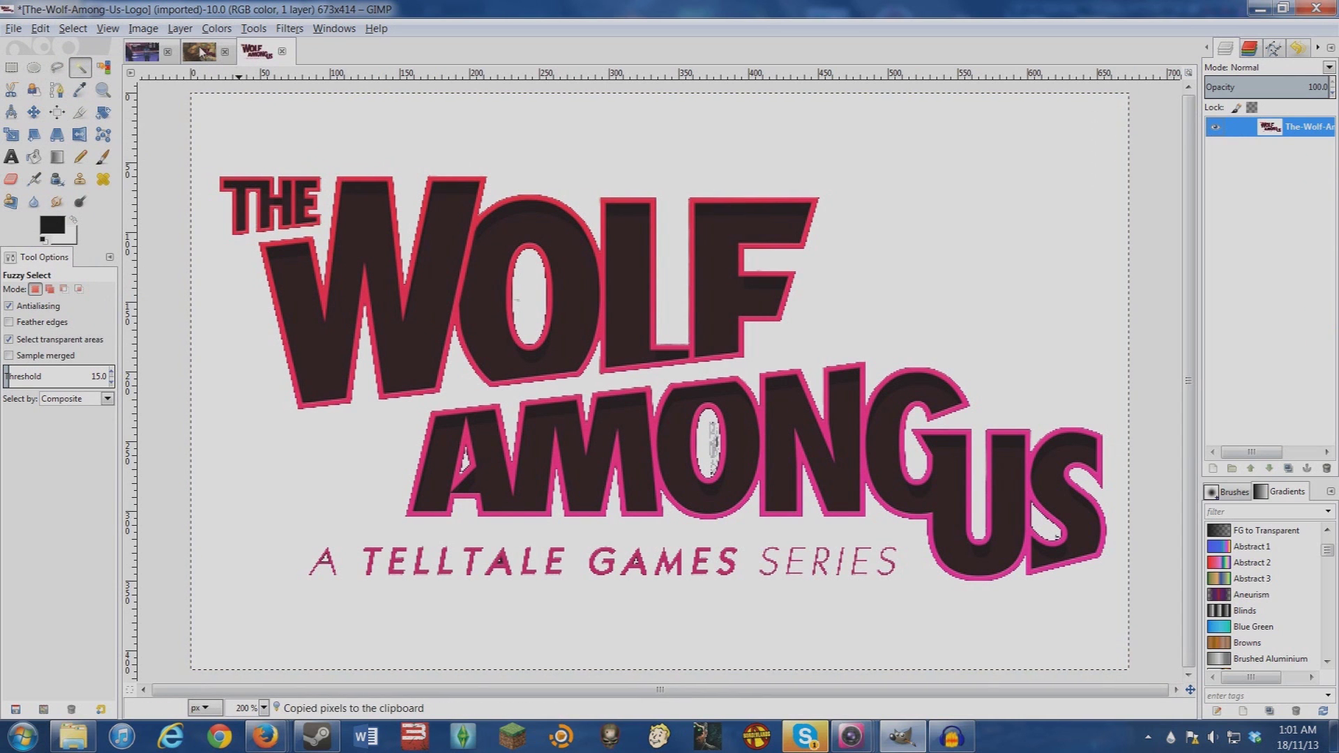
key(alt+1)
key(ctrl+Tab)
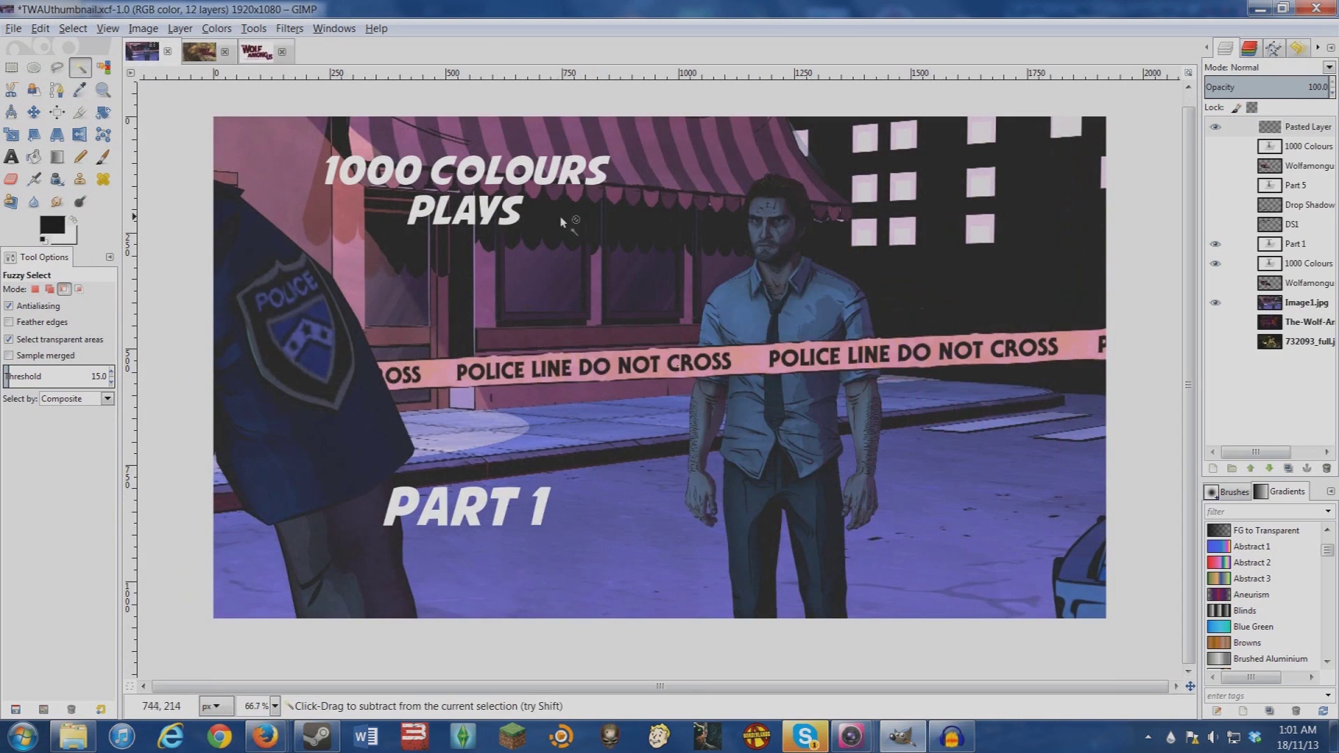
key(ctrl+v)
right_click(1255, 150)
click(1238, 160)
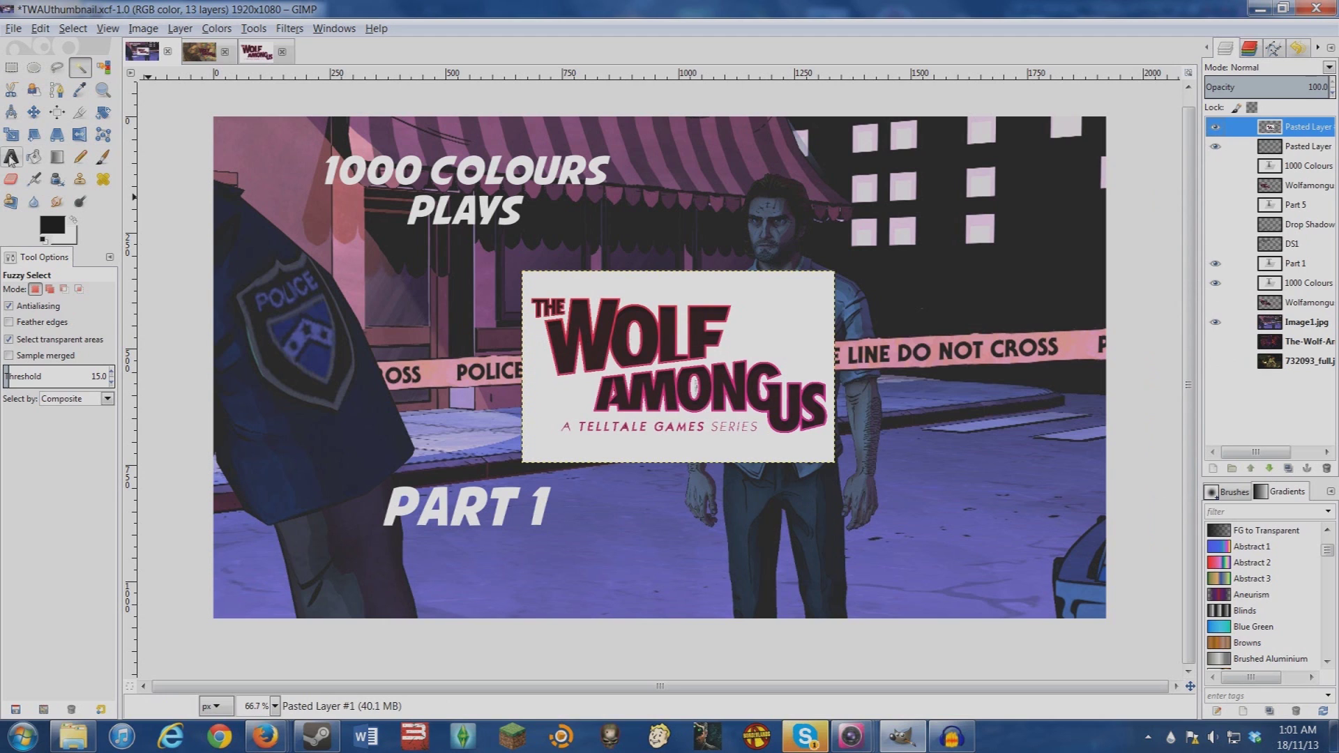
click(10, 178)
drag(531, 419, 539, 437)
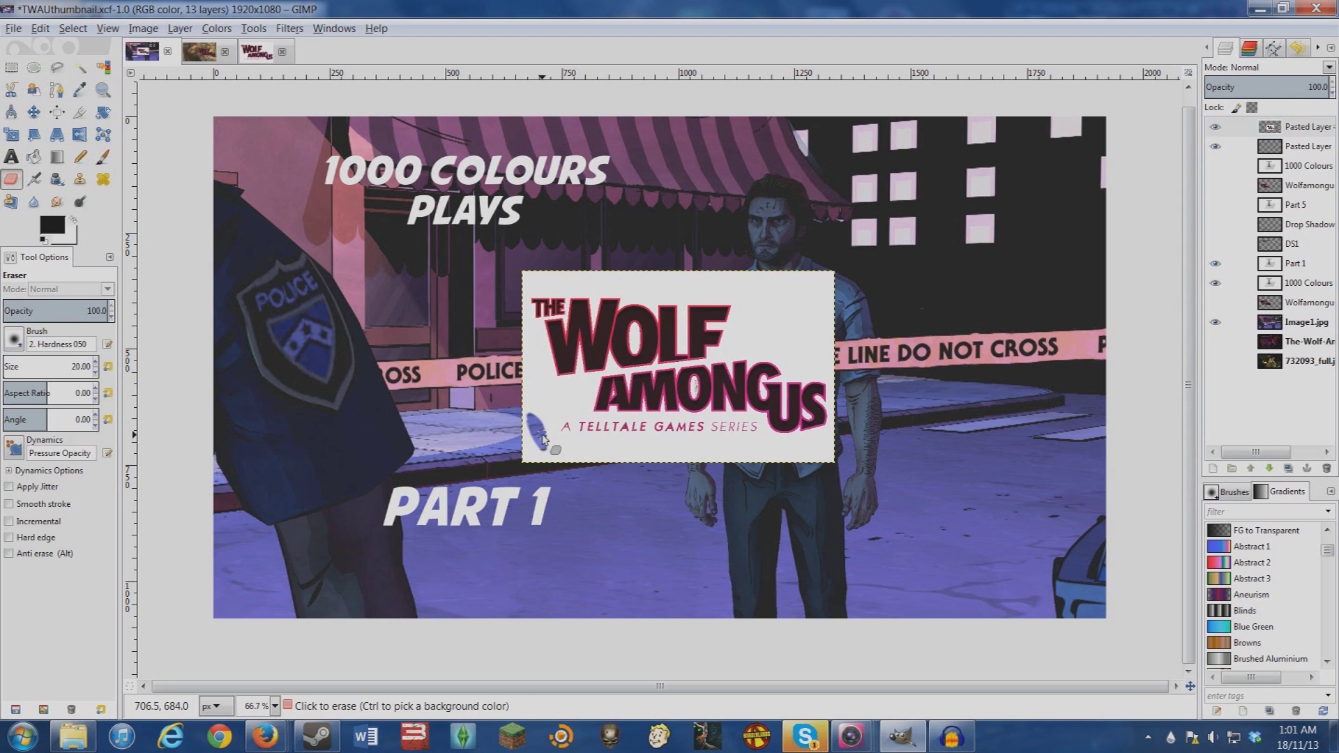
key(ctrl+z)
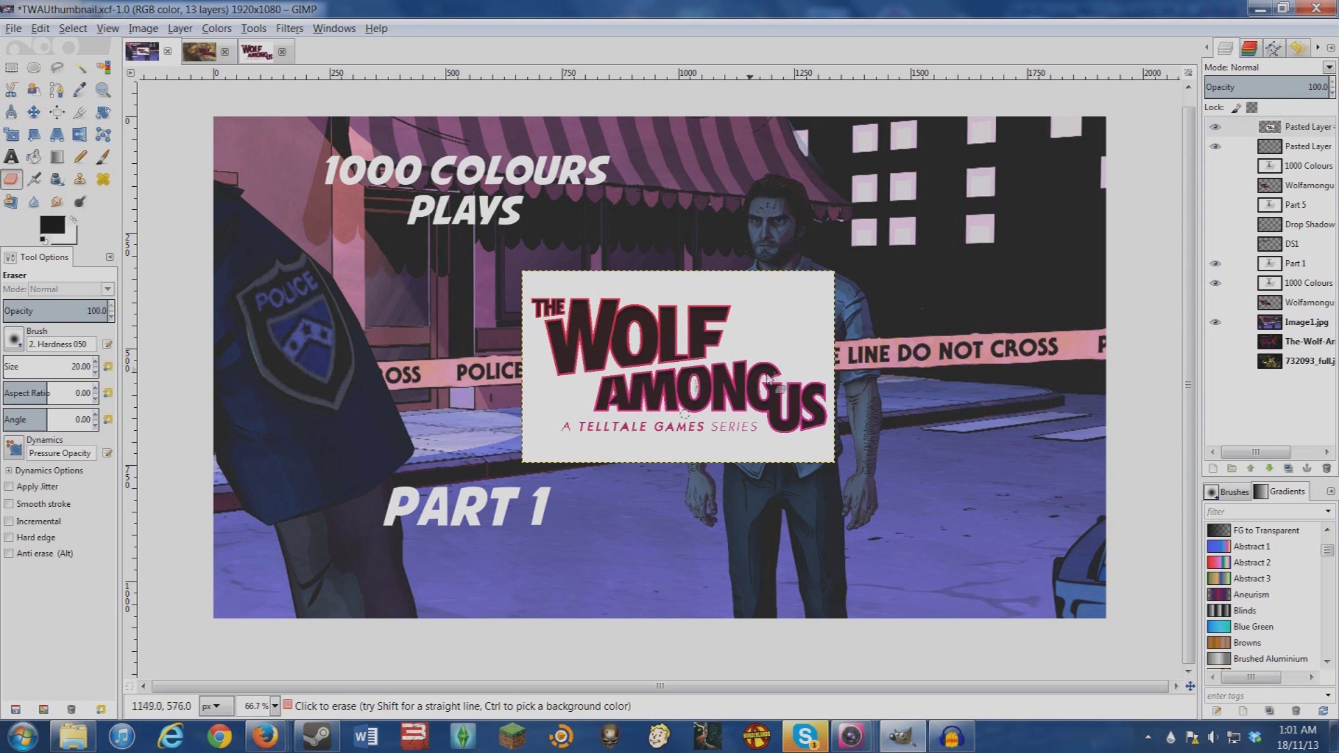
Fuzzy-select the light background surrounding the pasted logo's lettering and delete it.
click(276, 705)
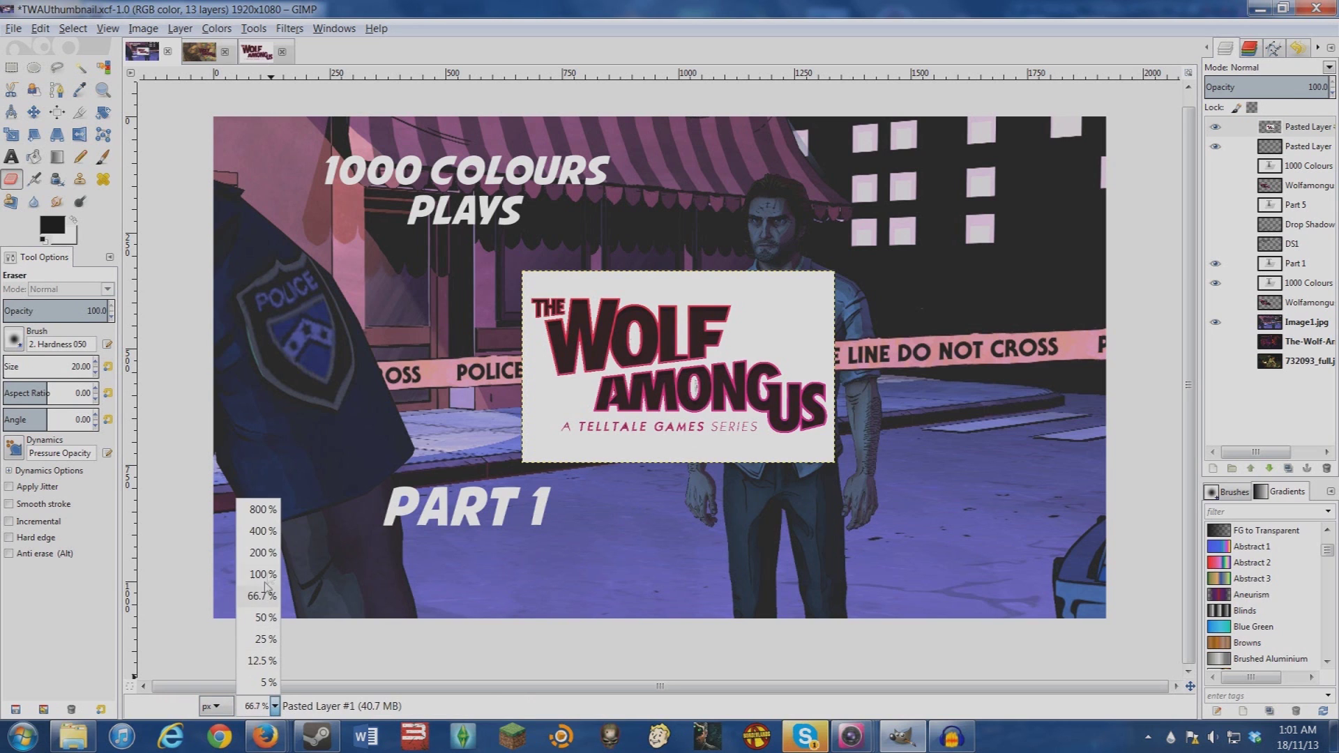
click(264, 556)
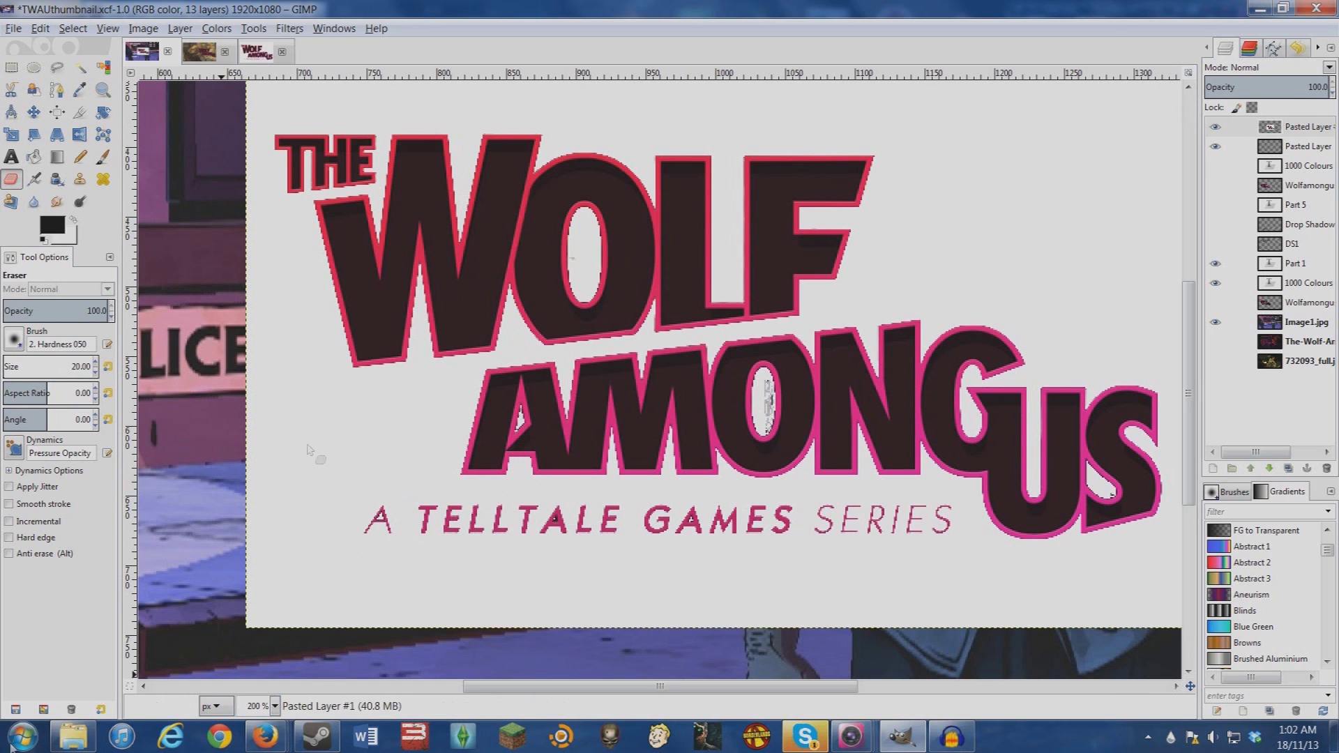
click(81, 68)
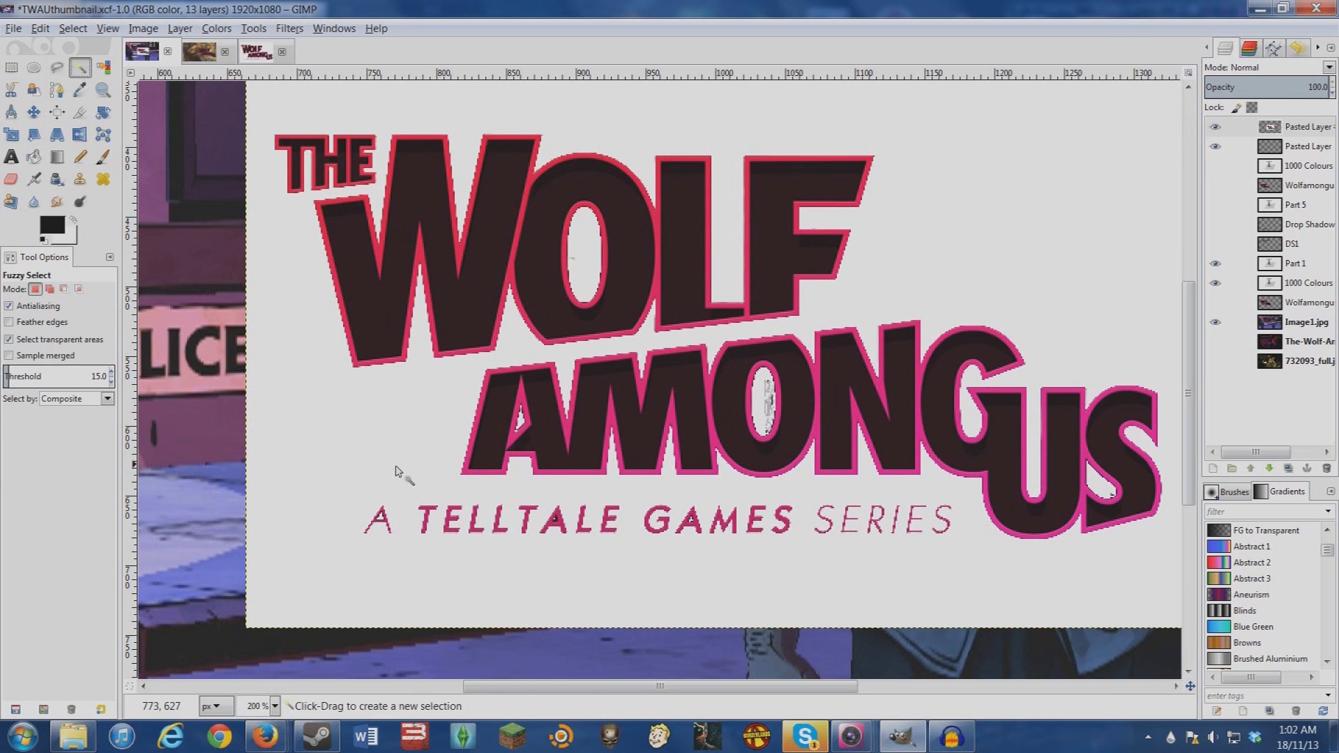
click(338, 417)
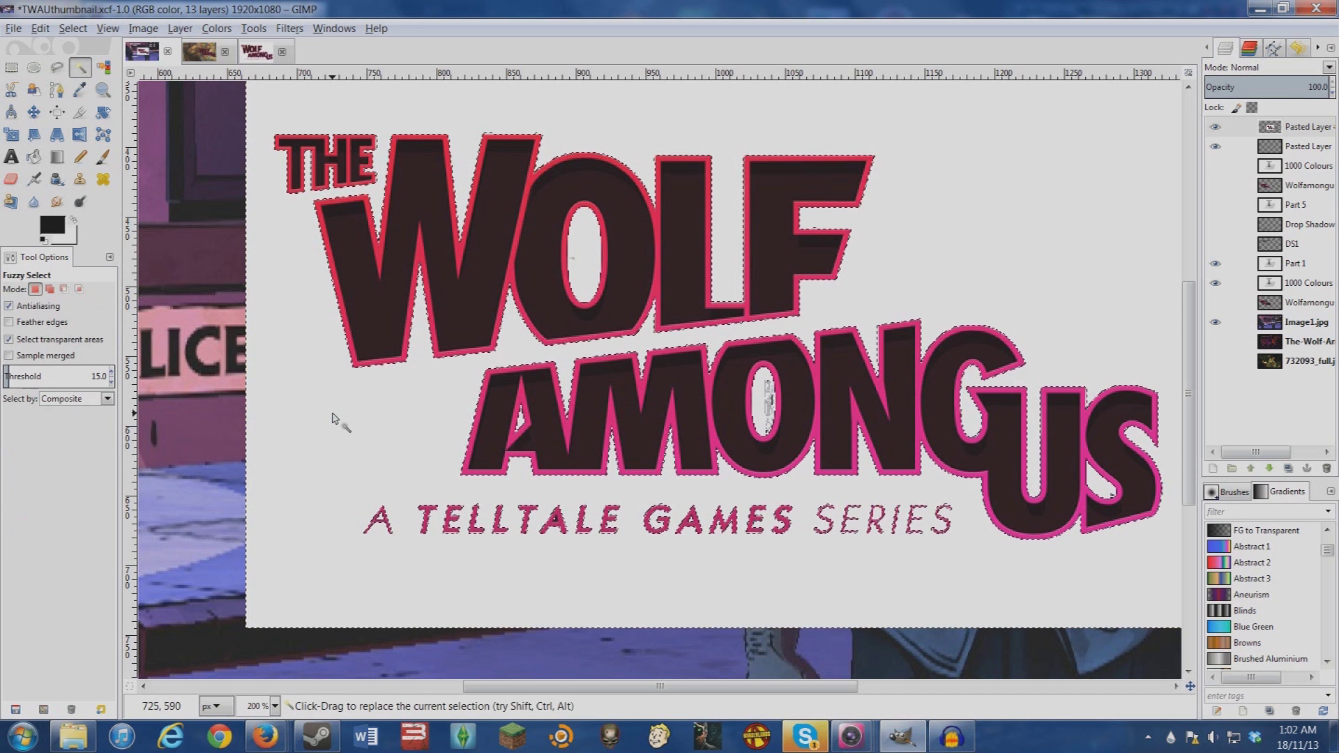
key(Delete)
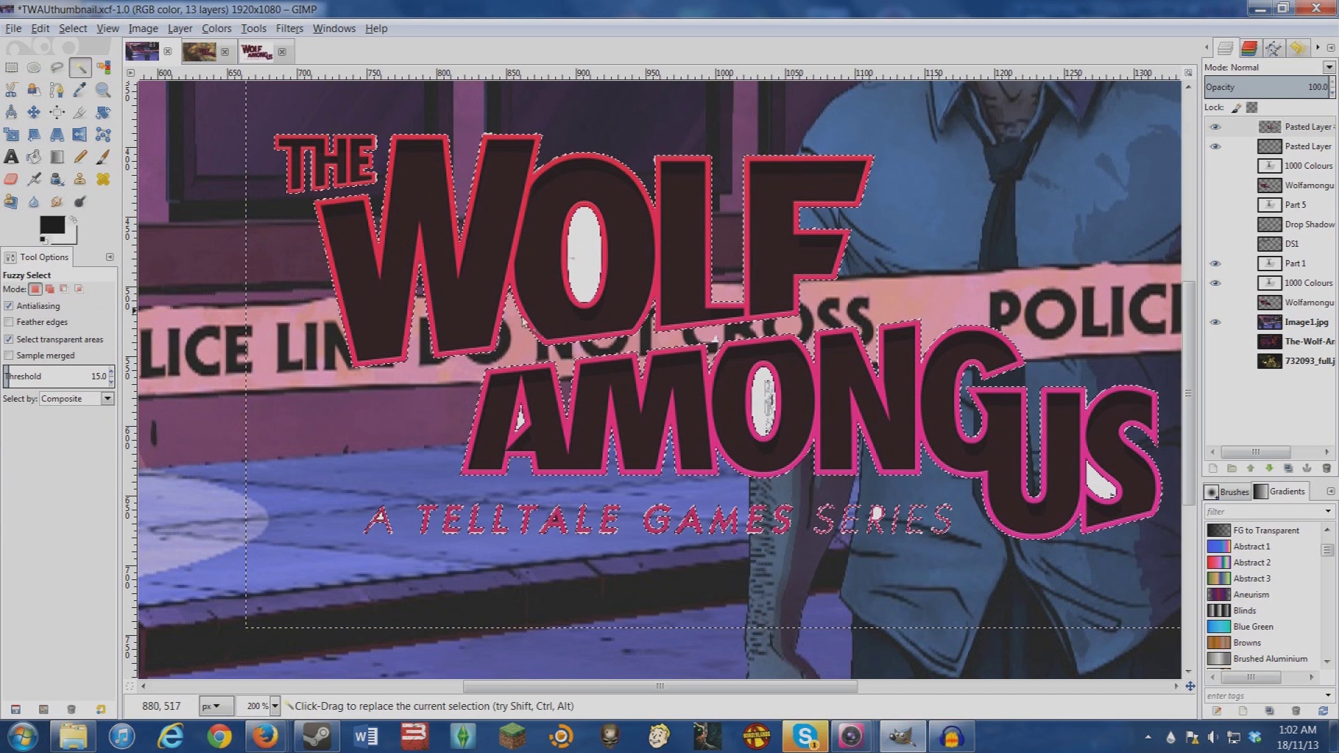
Clear the leftover light fill inside the Os of WOLF and AMONG and in the gap beside the S of US.
shift+click(588, 260)
key(Delete)
shift+click(767, 394)
key(Delete)
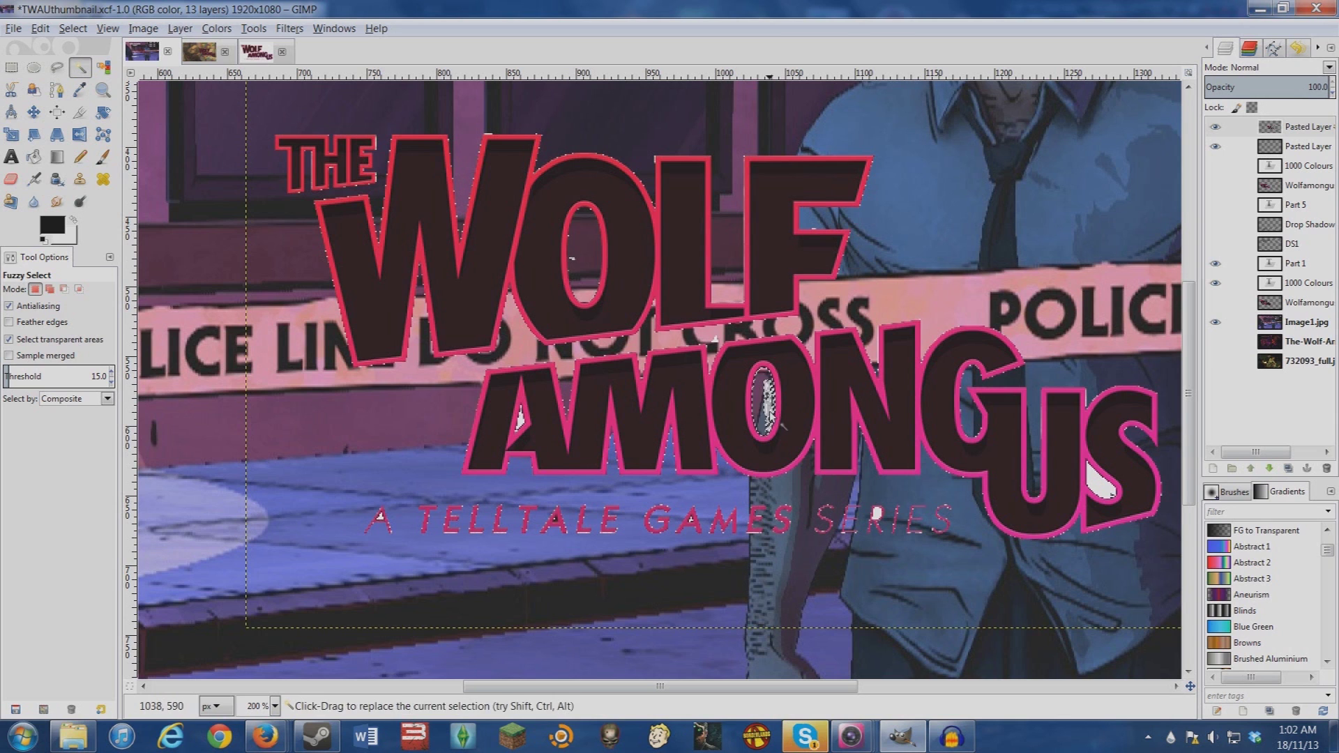
shift+click(1108, 488)
key(Delete)
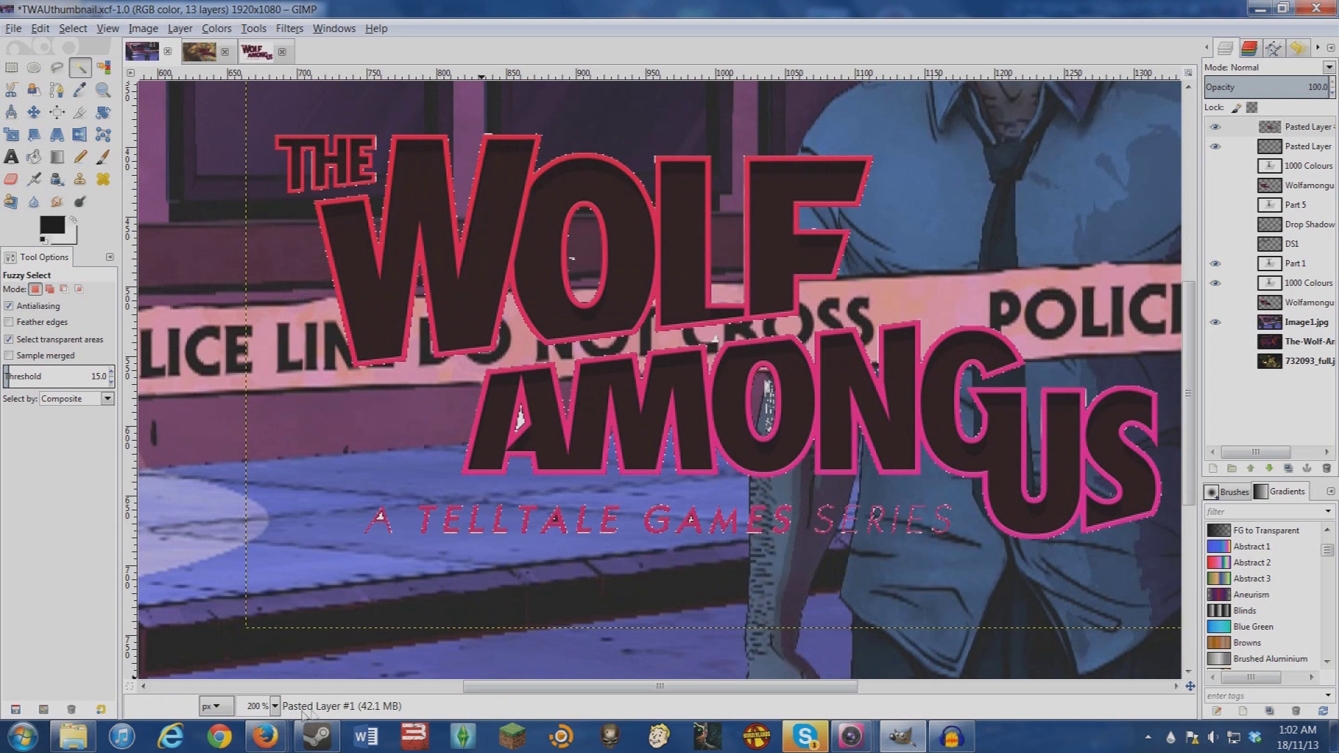
Move the cut-out logo layer over the police officer, between the 1000 COLOURS PLAYS and PART 1 text.
click(276, 706)
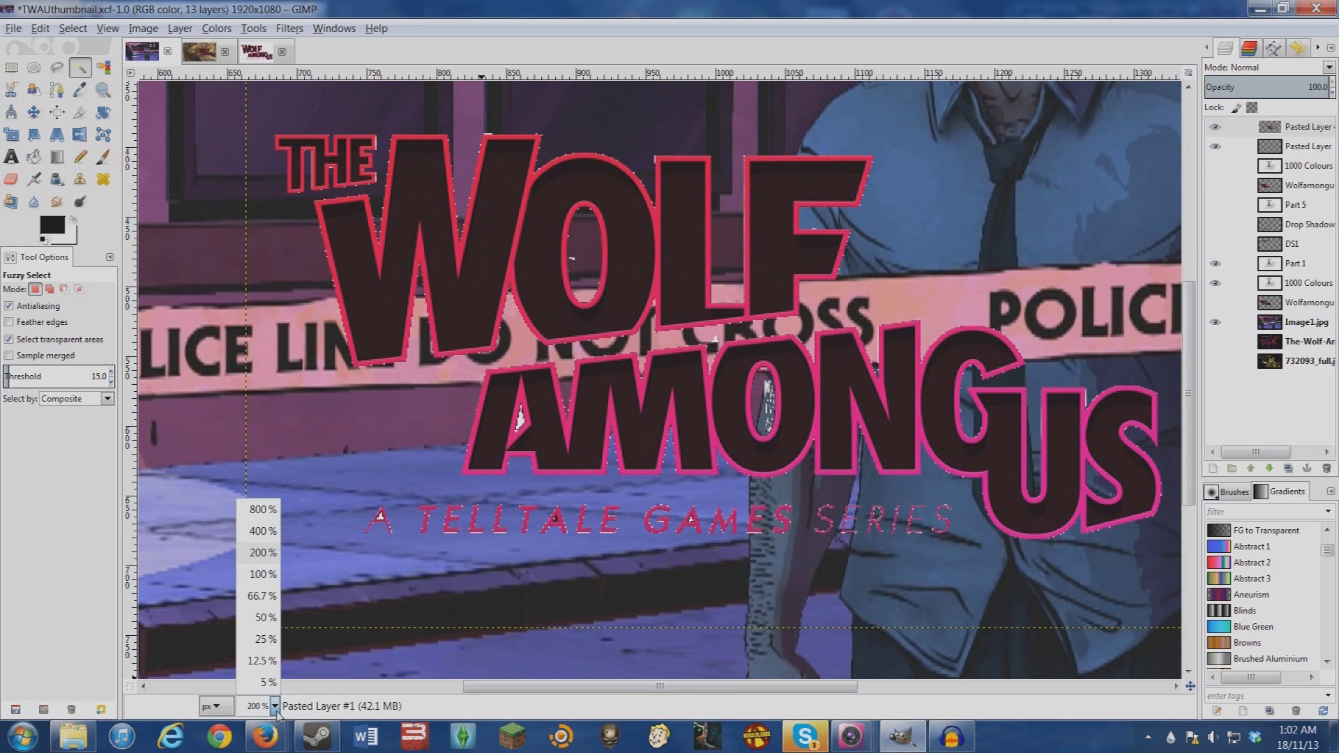
click(260, 596)
key(m)
drag(557, 374, 273, 315)
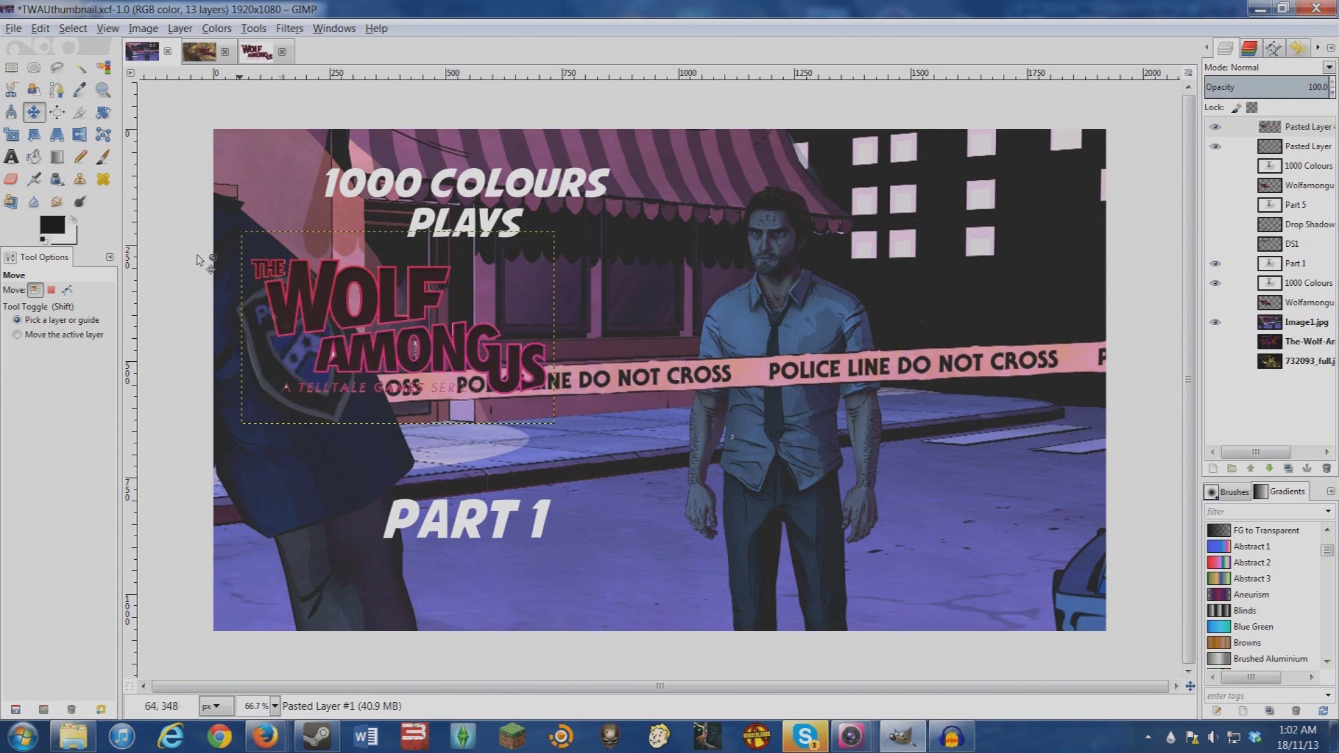
key(shift+s)
click(415, 356)
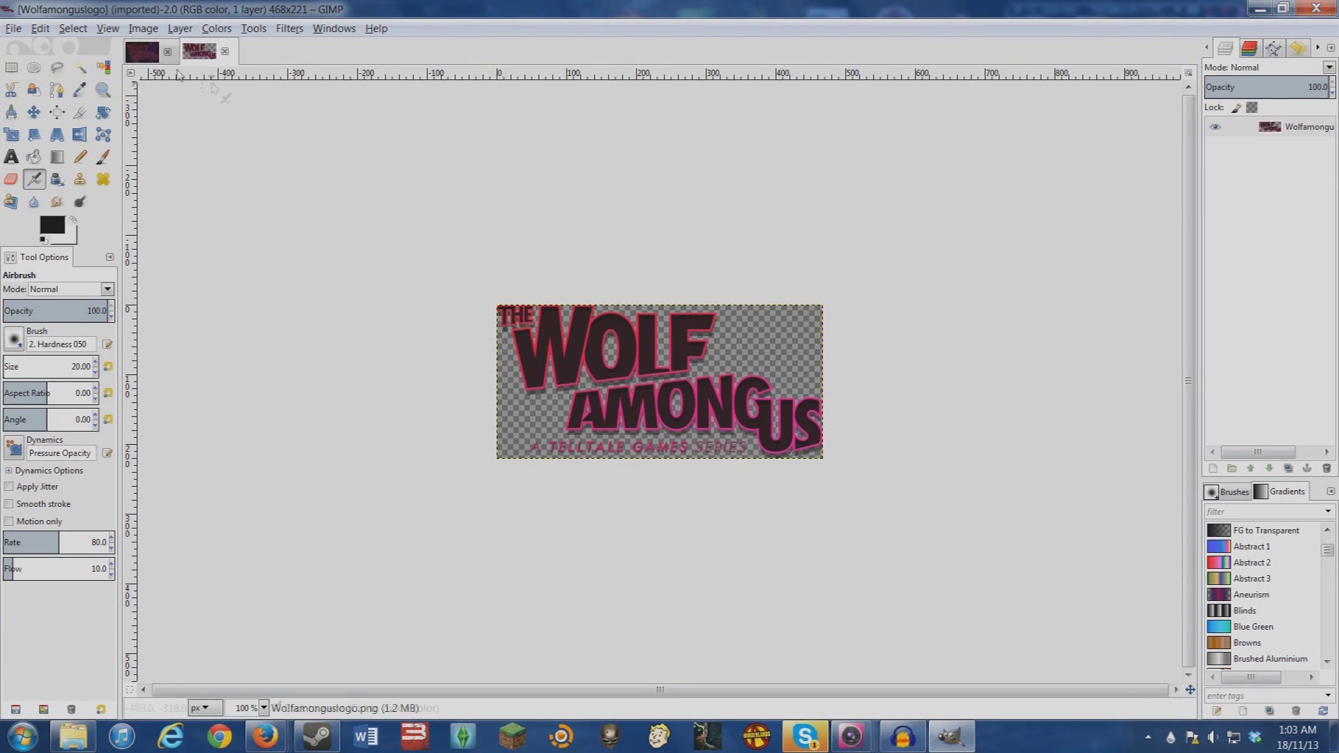
Open the recently used TWAUthumbnail.xcf file.
click(143, 55)
click(40, 28)
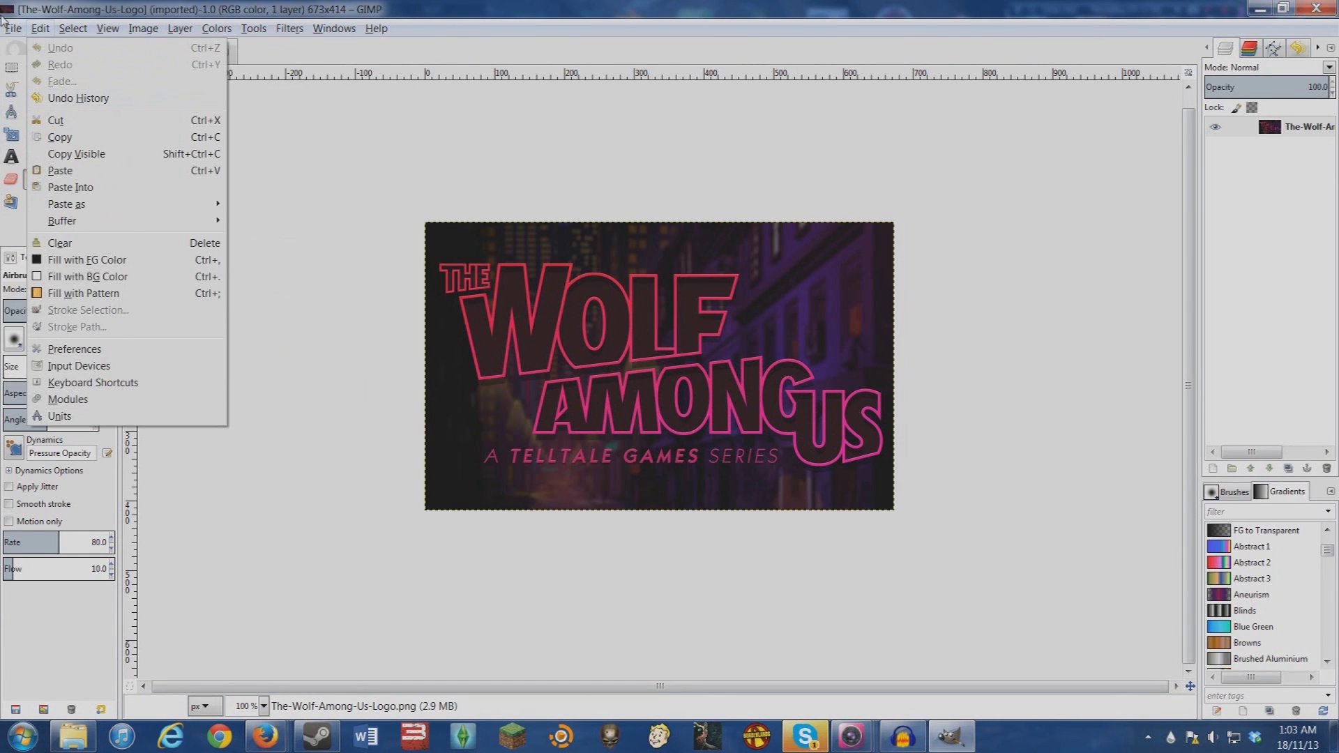
mouse_move(13, 29)
mouse_move(60, 136)
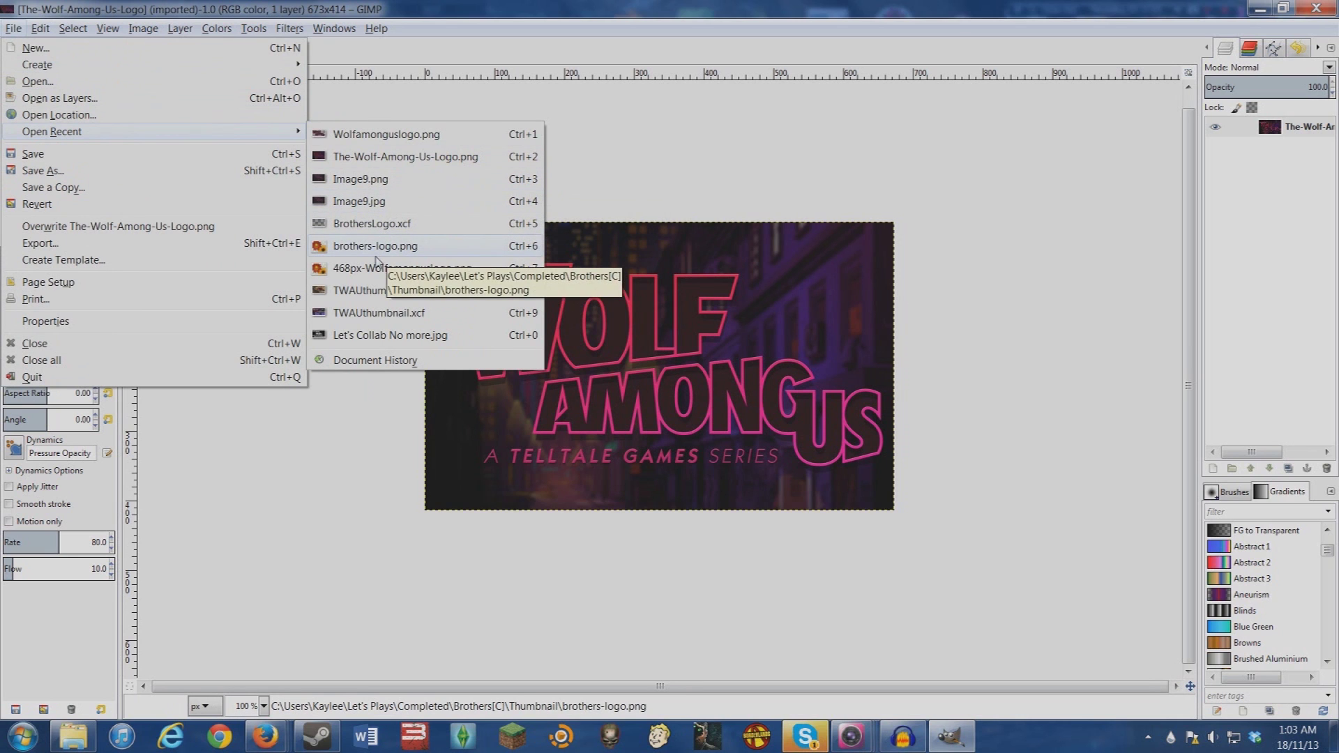
click(440, 313)
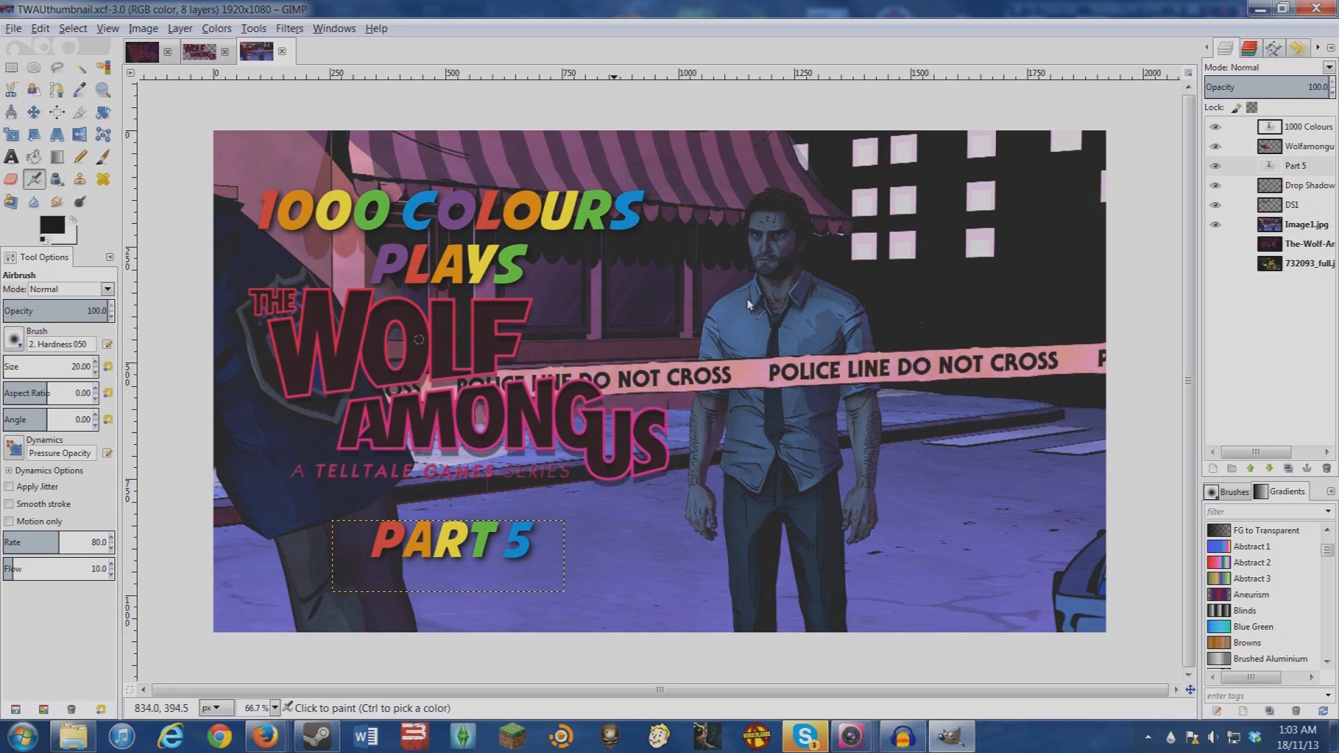
Hide and delete the two existing shadow layers, Drop Shadow and DS1.
drag(1215, 185, 1217, 201)
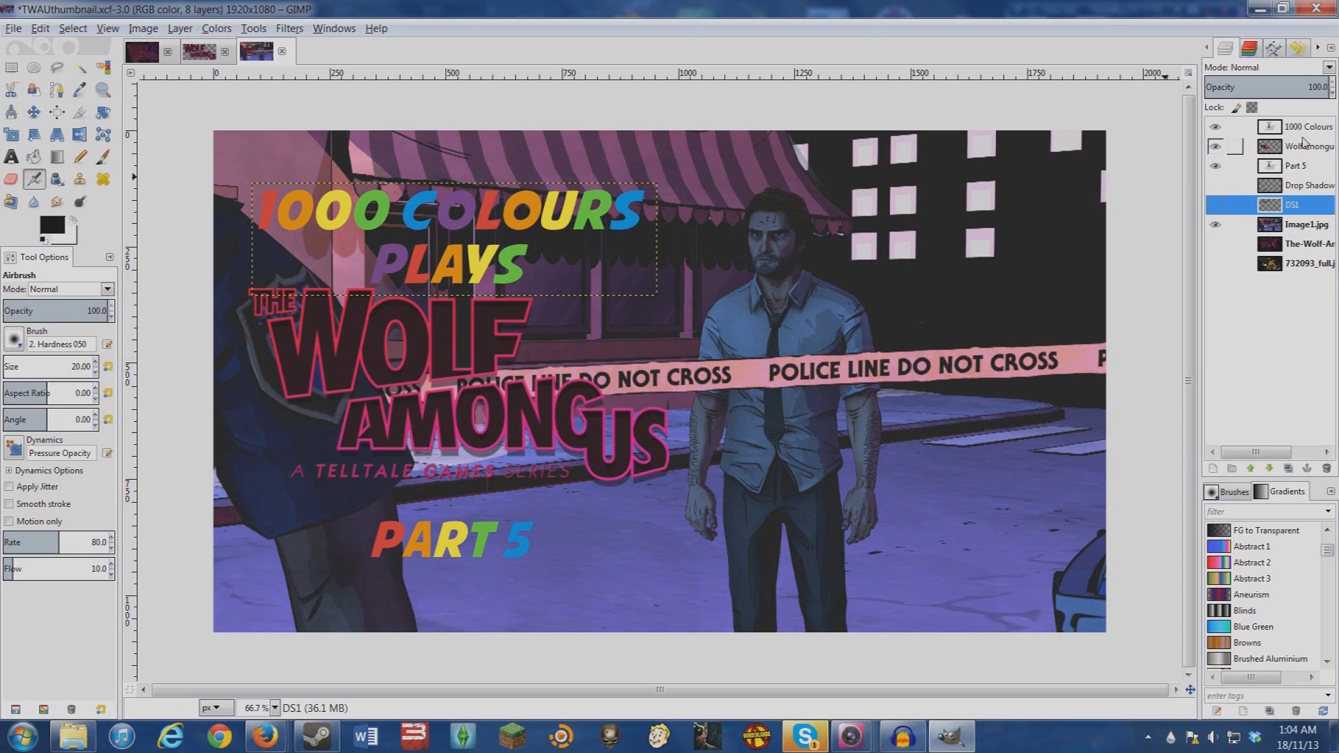
right_click(1303, 187)
click(1209, 325)
right_click(1302, 183)
click(1210, 332)
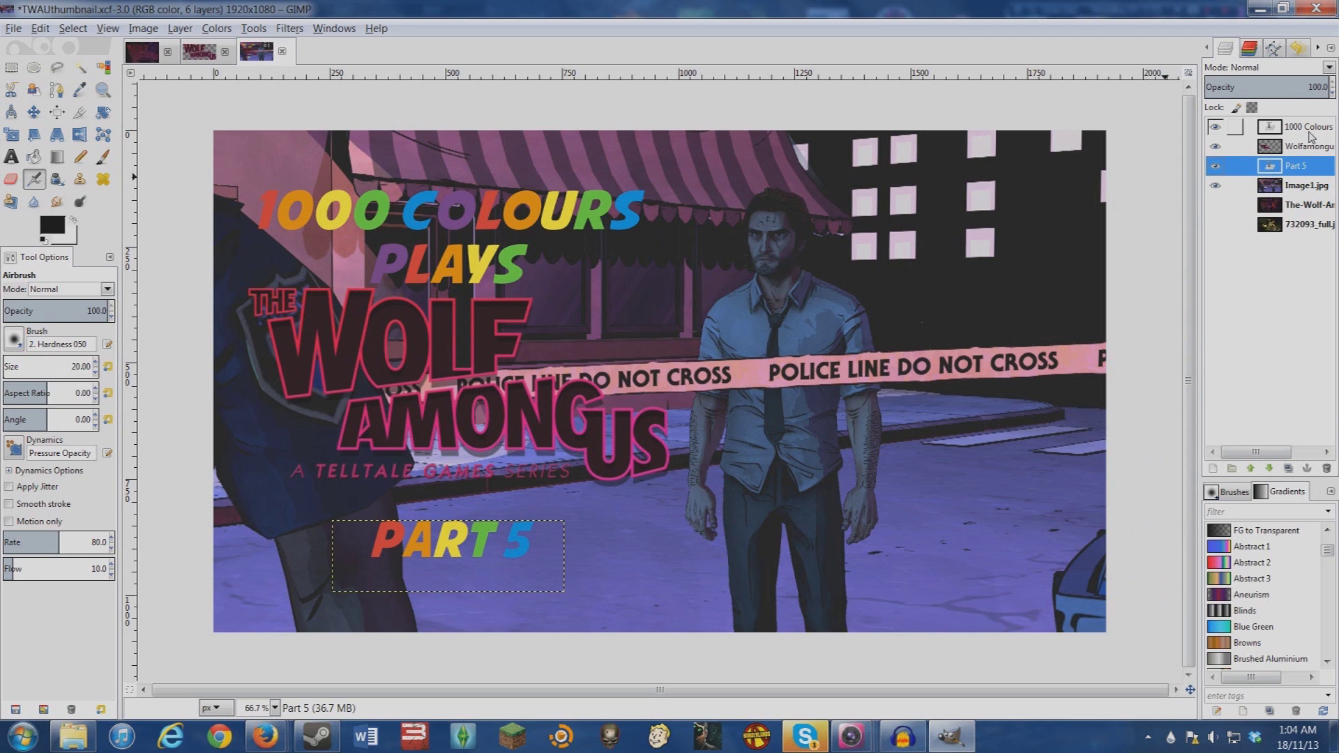
Add a drop shadow to the 1000 Colours Plays text layer with X and Y offsets of 6, blur radius 20 and opacity 100.
click(1305, 131)
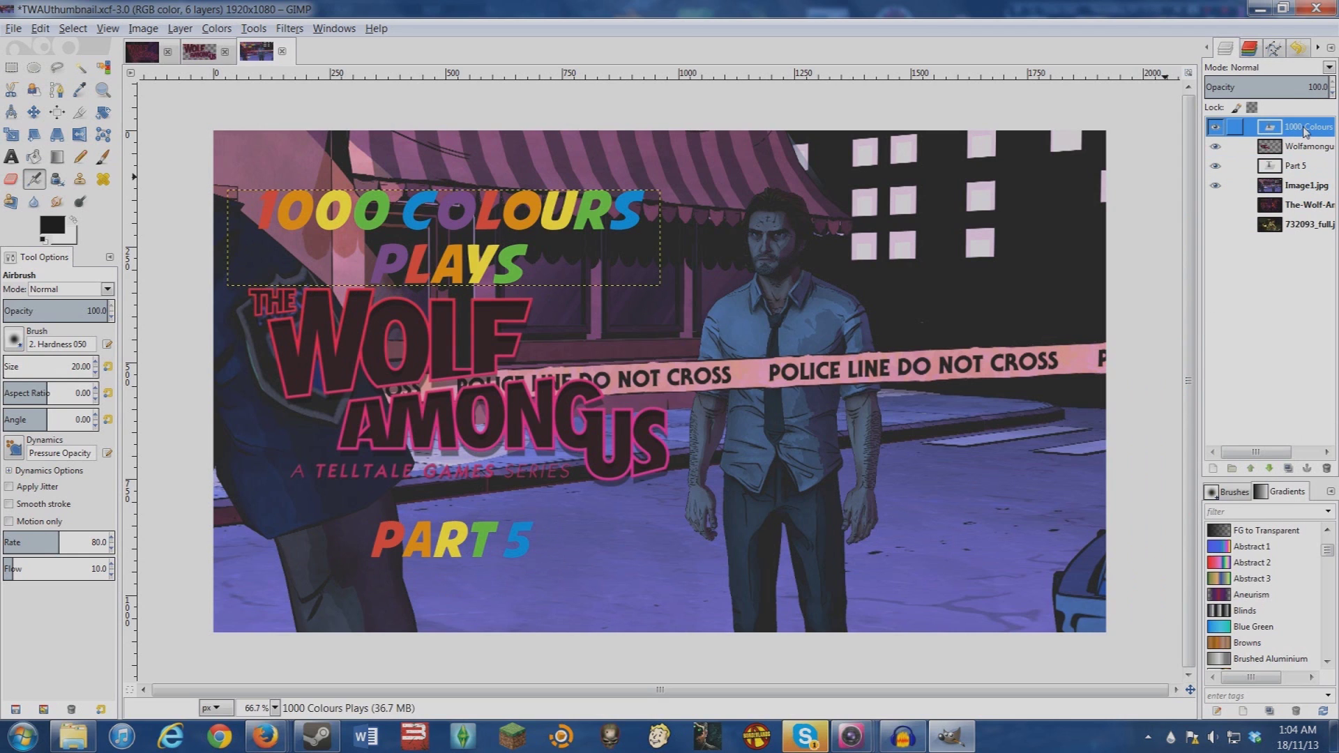
click(290, 29)
mouse_move(383, 153)
click(537, 243)
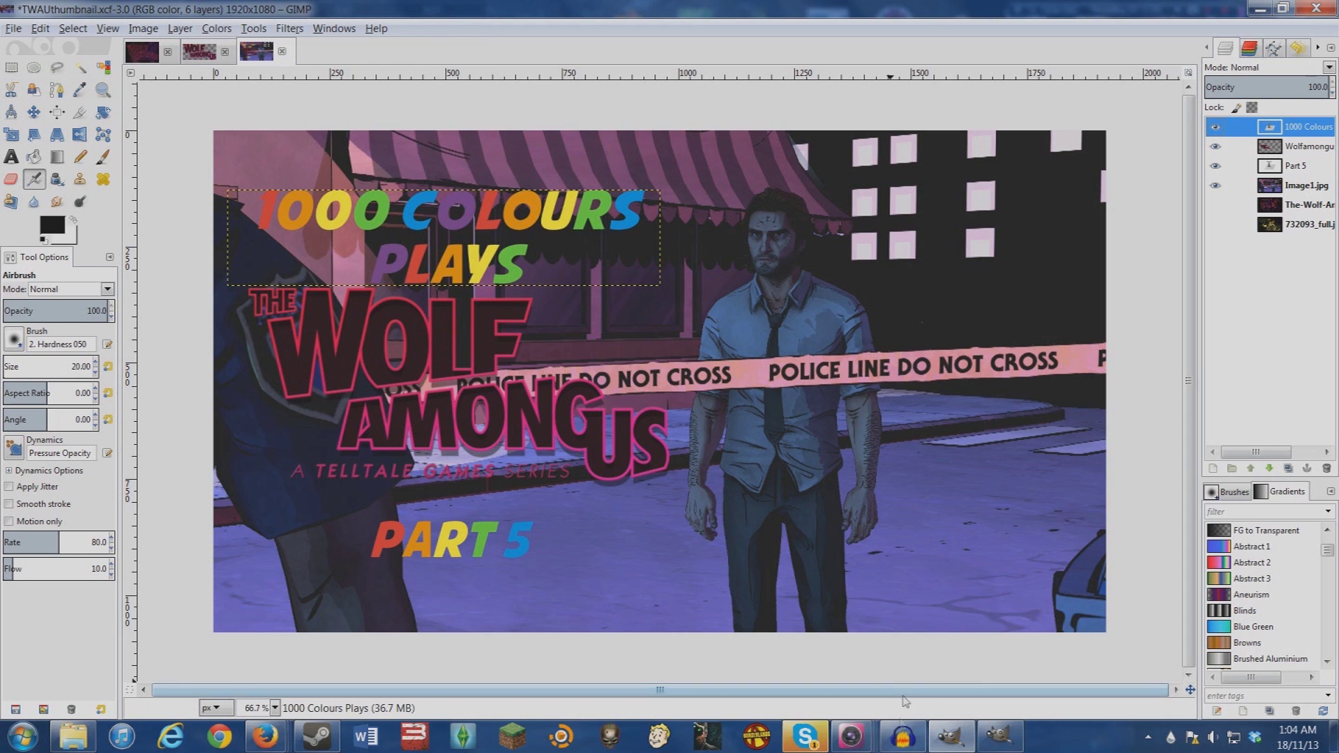
click(1001, 743)
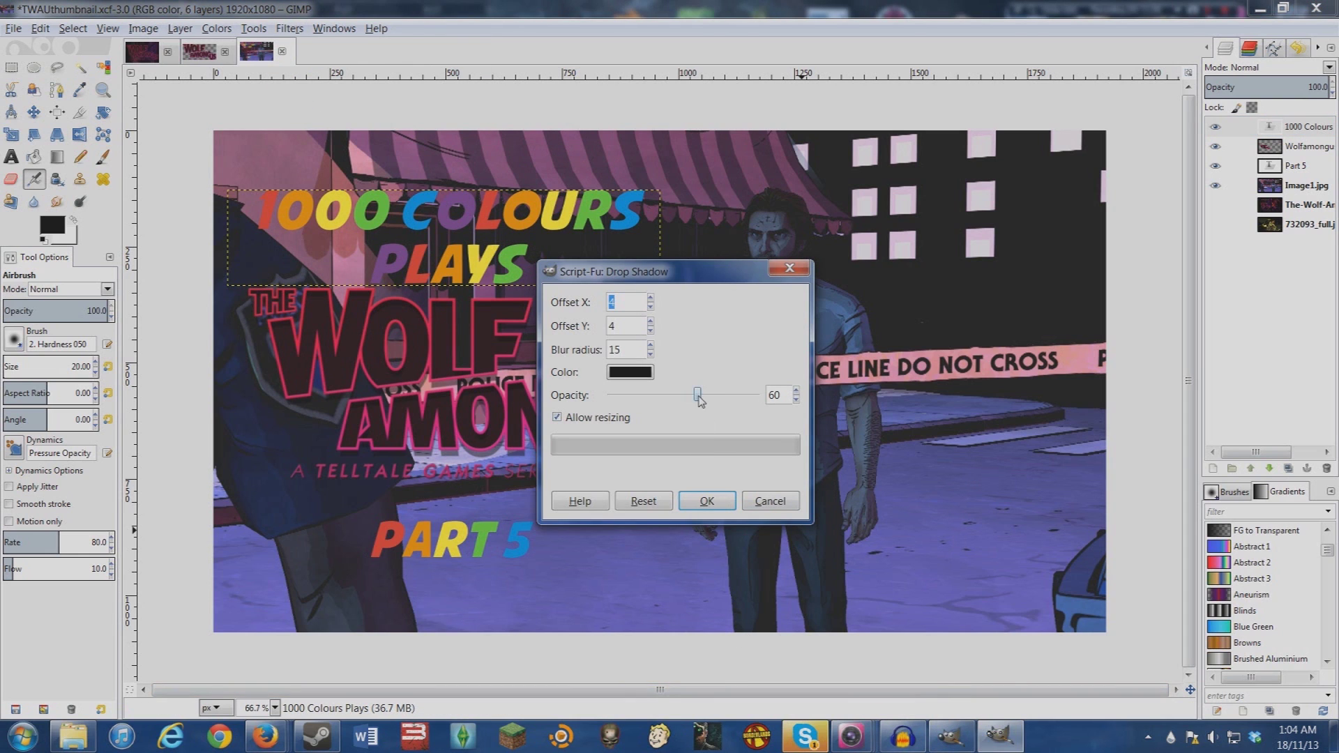
click(650, 322)
click(695, 490)
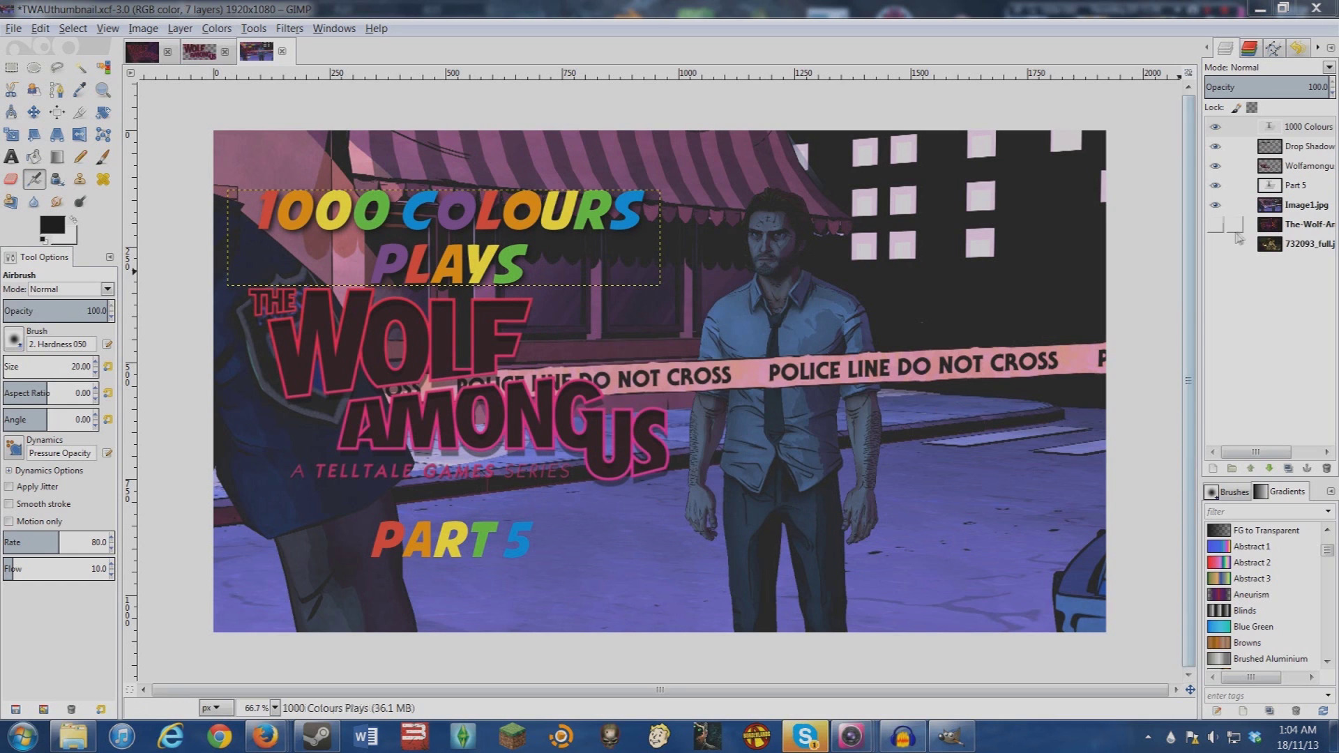
Add a drop shadow to the Part 5 text layer using the same settings as the title's shadow.
click(1297, 185)
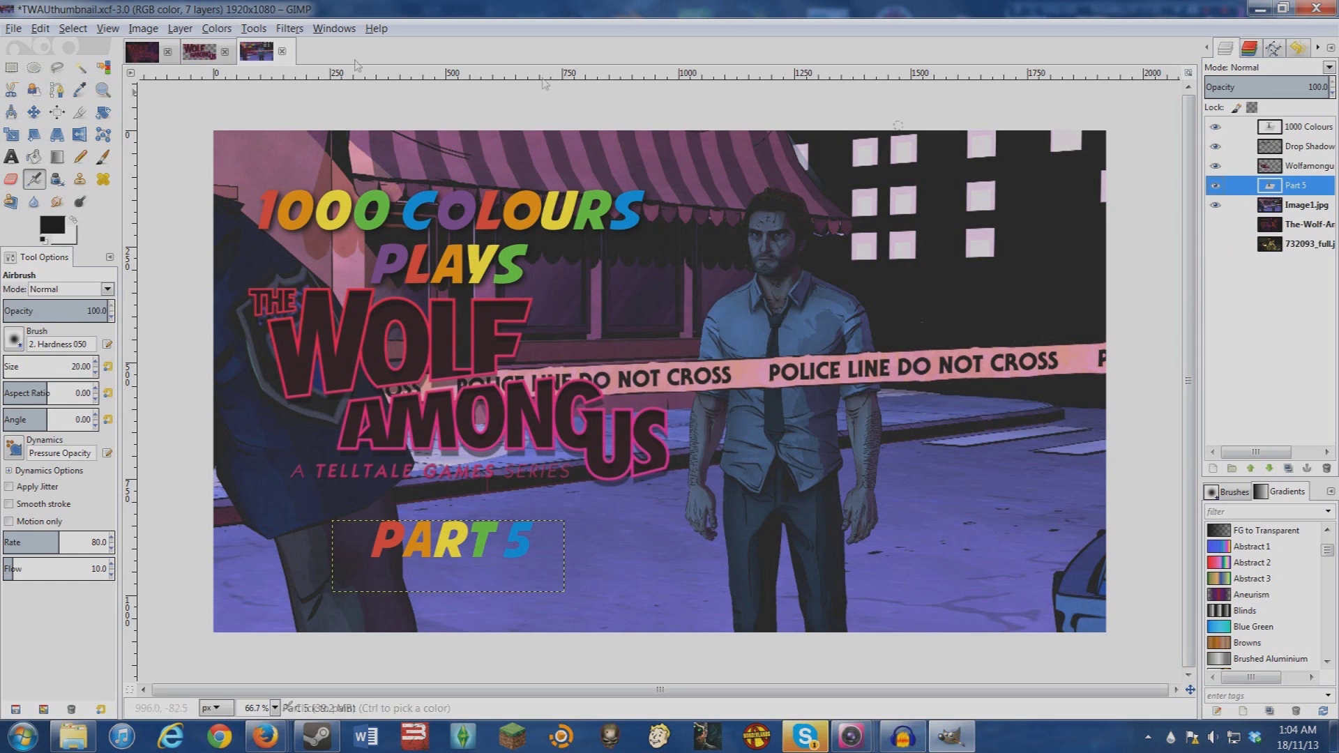
click(288, 30)
mouse_move(359, 178)
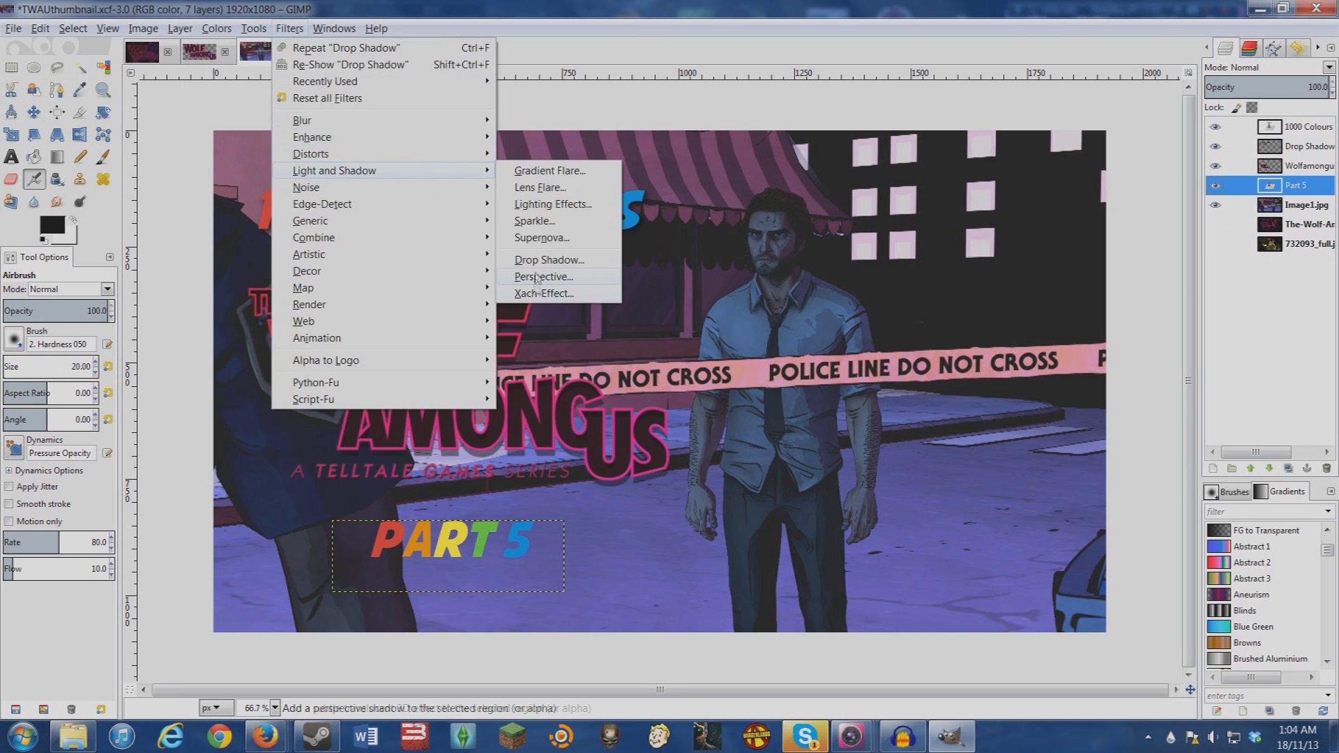
click(548, 260)
click(718, 504)
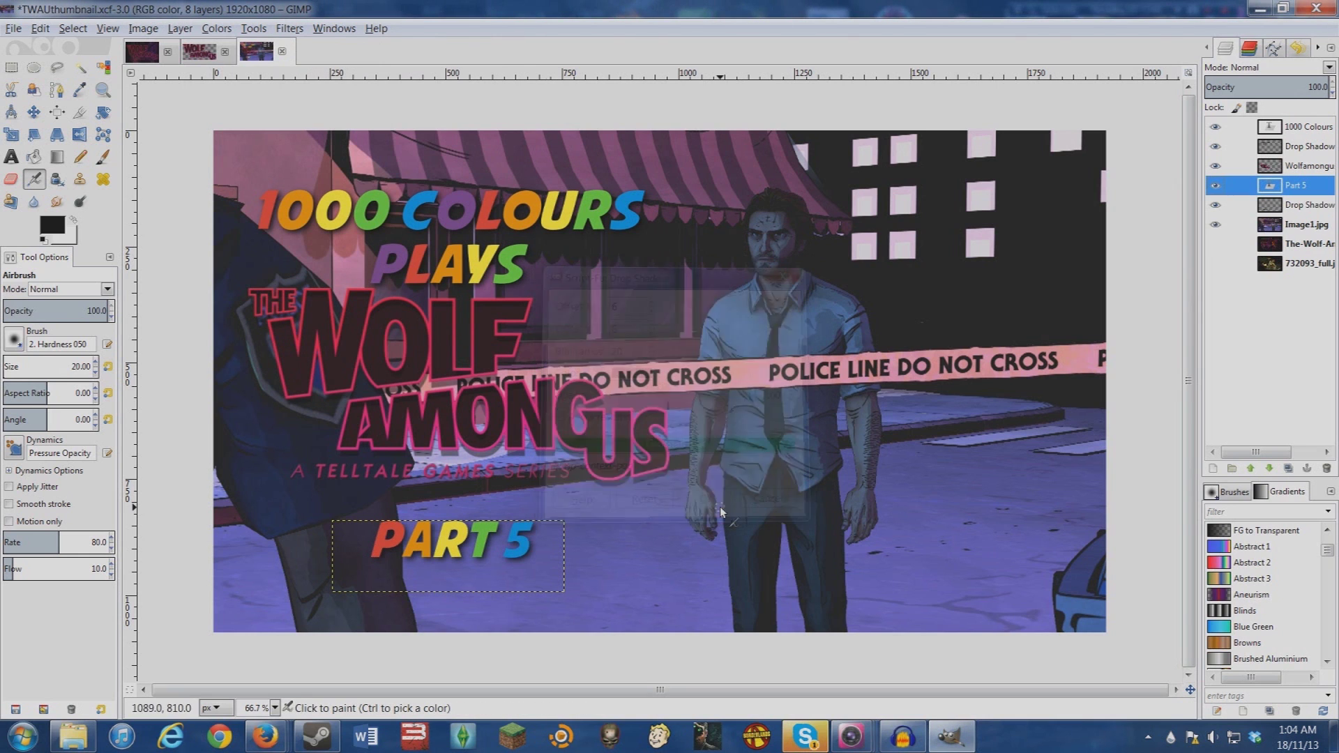
Add a drop shadow to the Wolf Among Us logo layer with offsets of 6, blur radius 20 and opacity 100.
click(1309, 171)
click(291, 29)
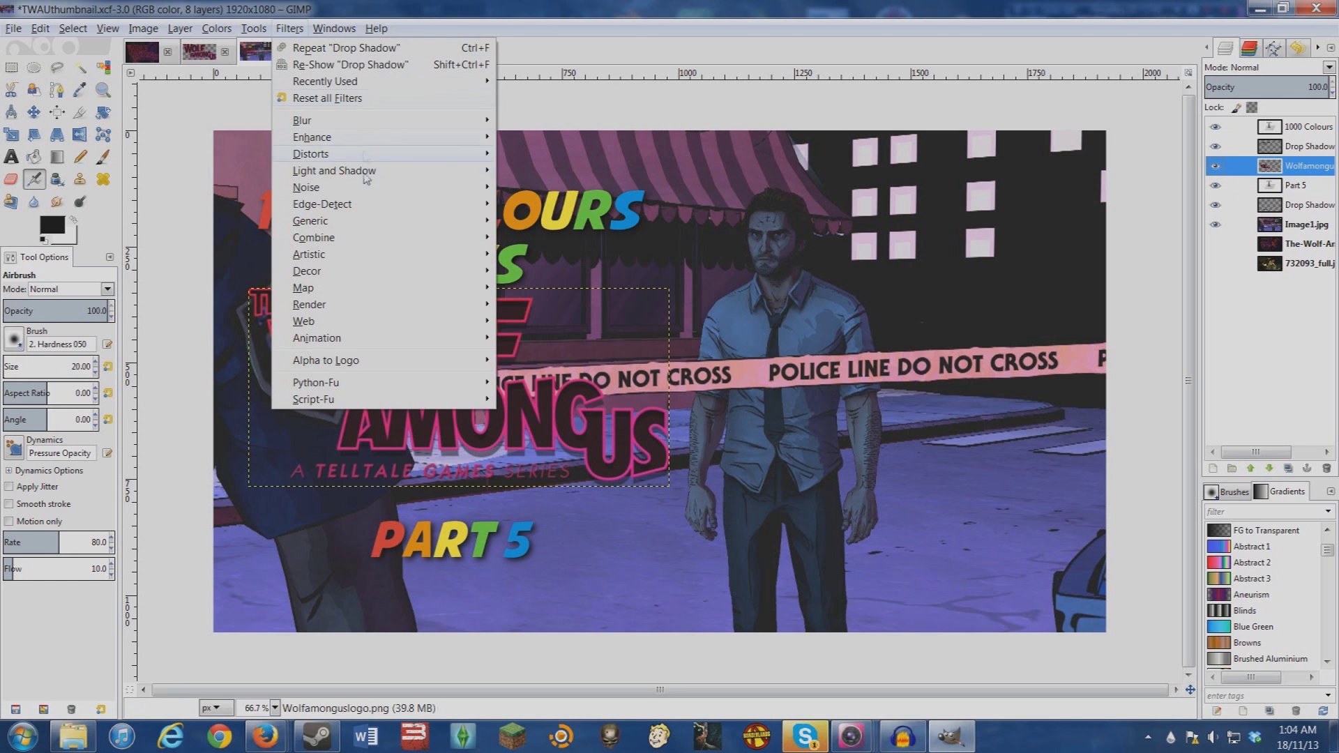
mouse_move(404, 167)
click(557, 257)
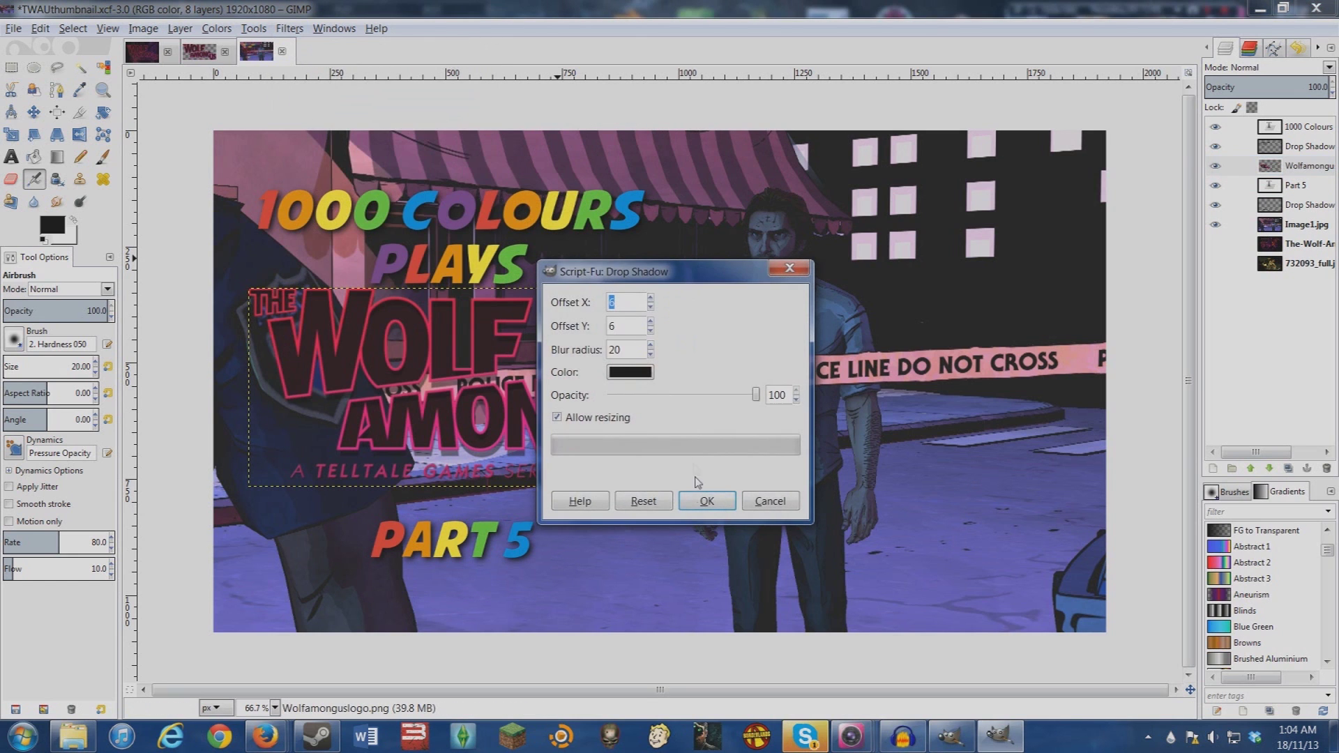
click(703, 503)
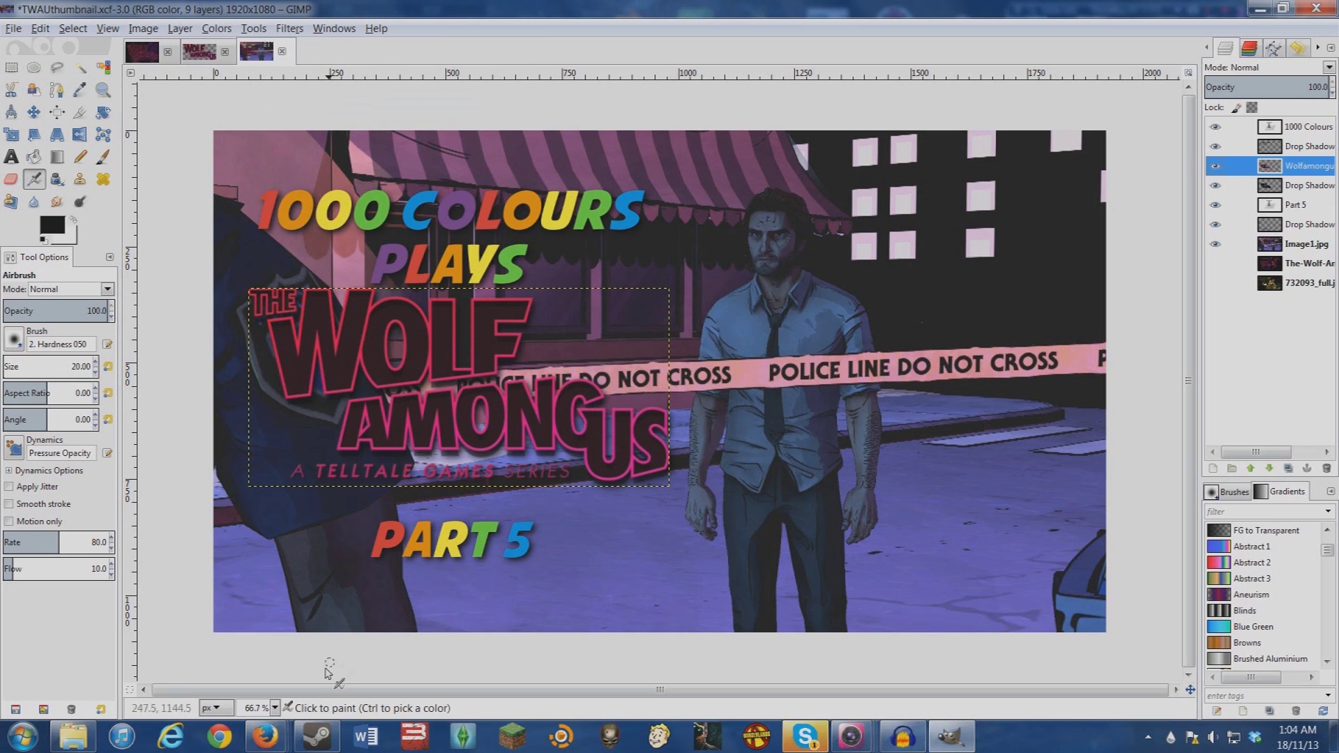
Compare the logo with and without its drop shadow at 12.5% size, leaving that shadow layer hidden.
click(275, 707)
click(258, 687)
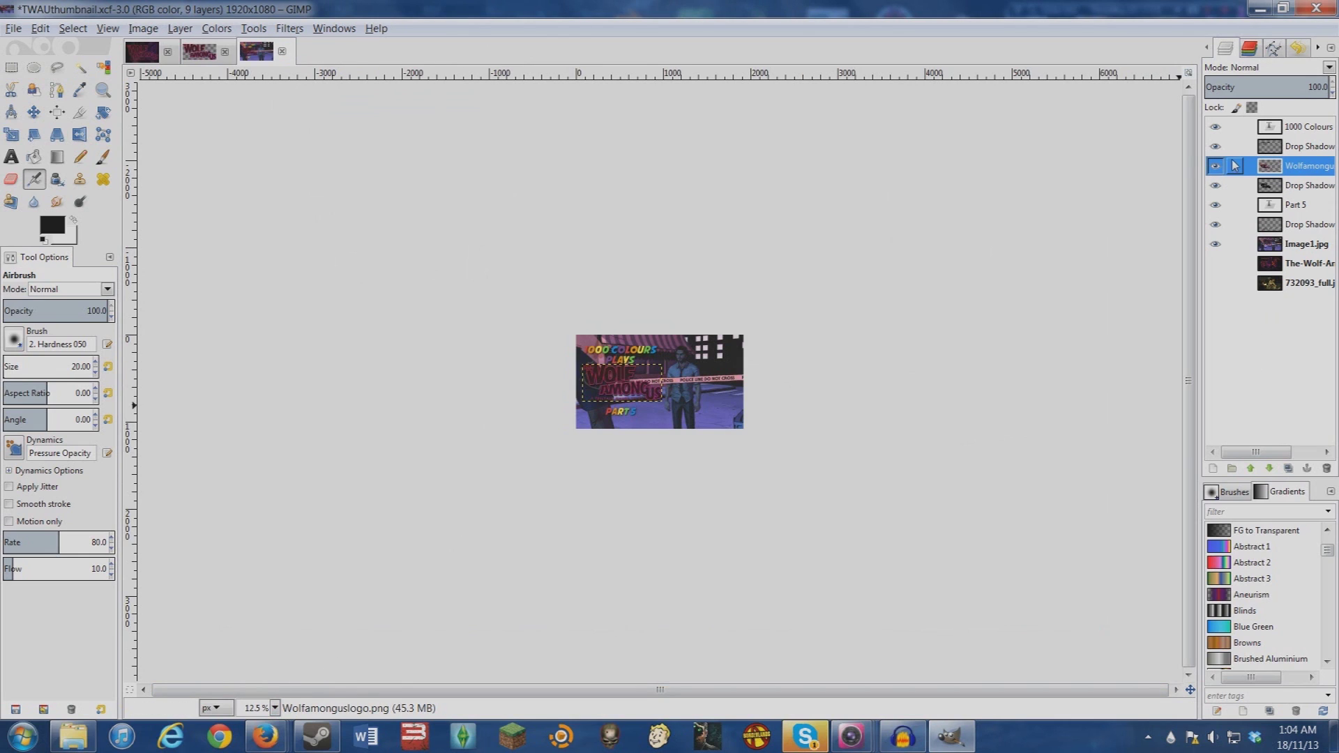
click(1216, 186)
click(1215, 186)
click(1215, 186)
click(1215, 186)
click(1215, 186)
click(1215, 186)
click(1215, 186)
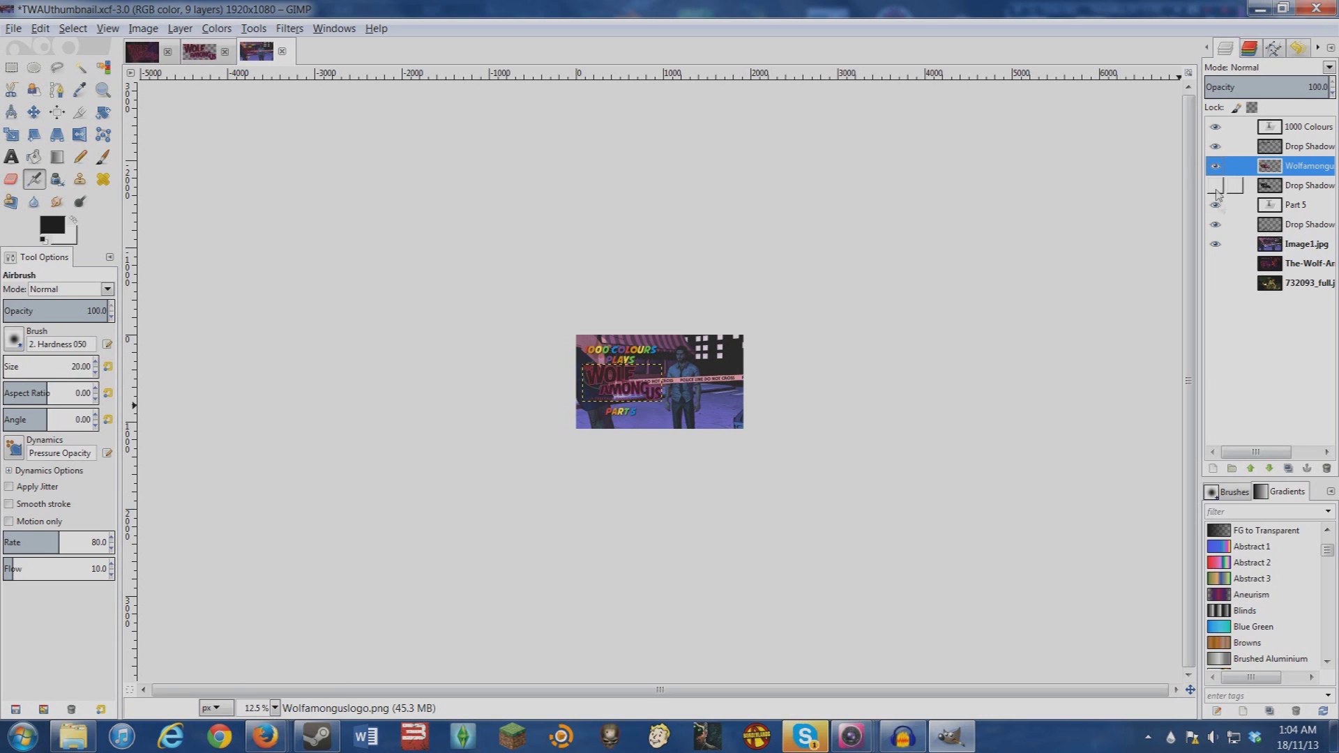
Compare the Part 5 and 1000 Colours Plays text with and without their drop shadows, keeping both shadows shown.
click(1213, 223)
click(1214, 225)
click(1214, 146)
click(275, 708)
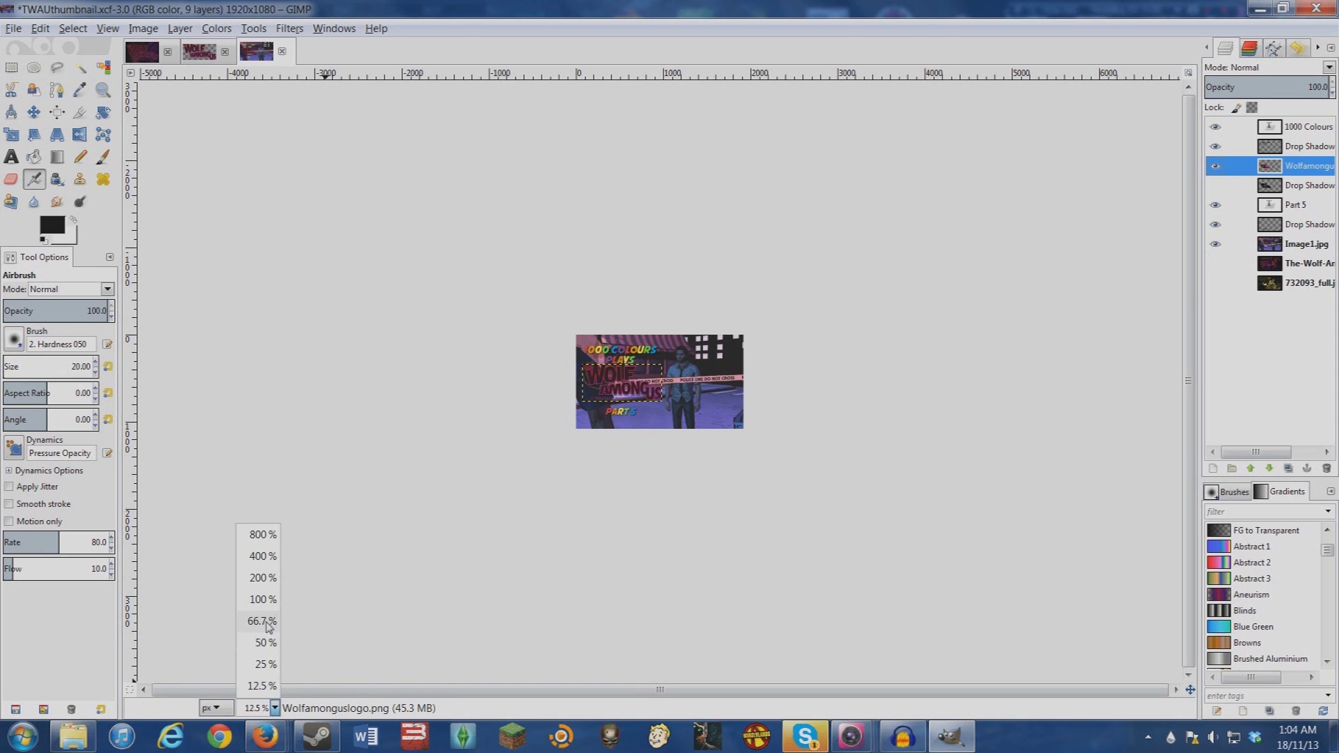
click(272, 621)
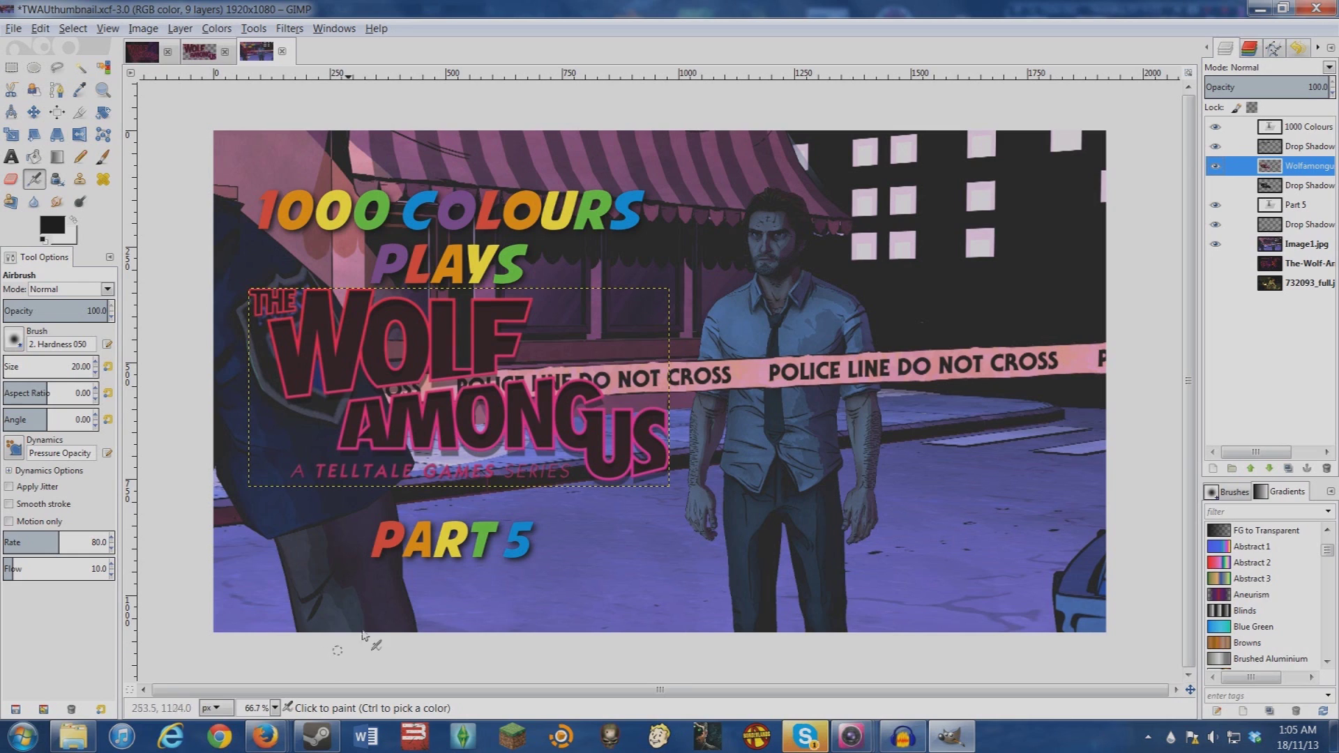
click(1214, 146)
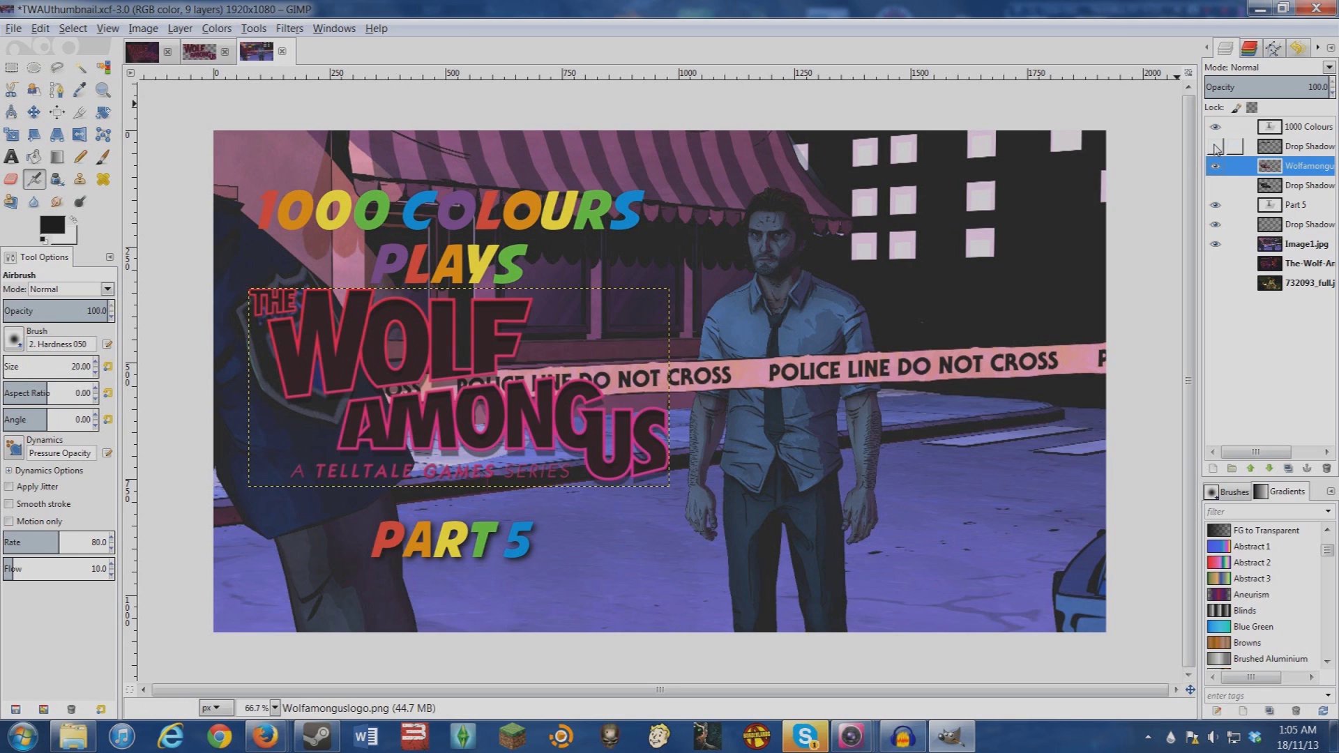
click(1215, 146)
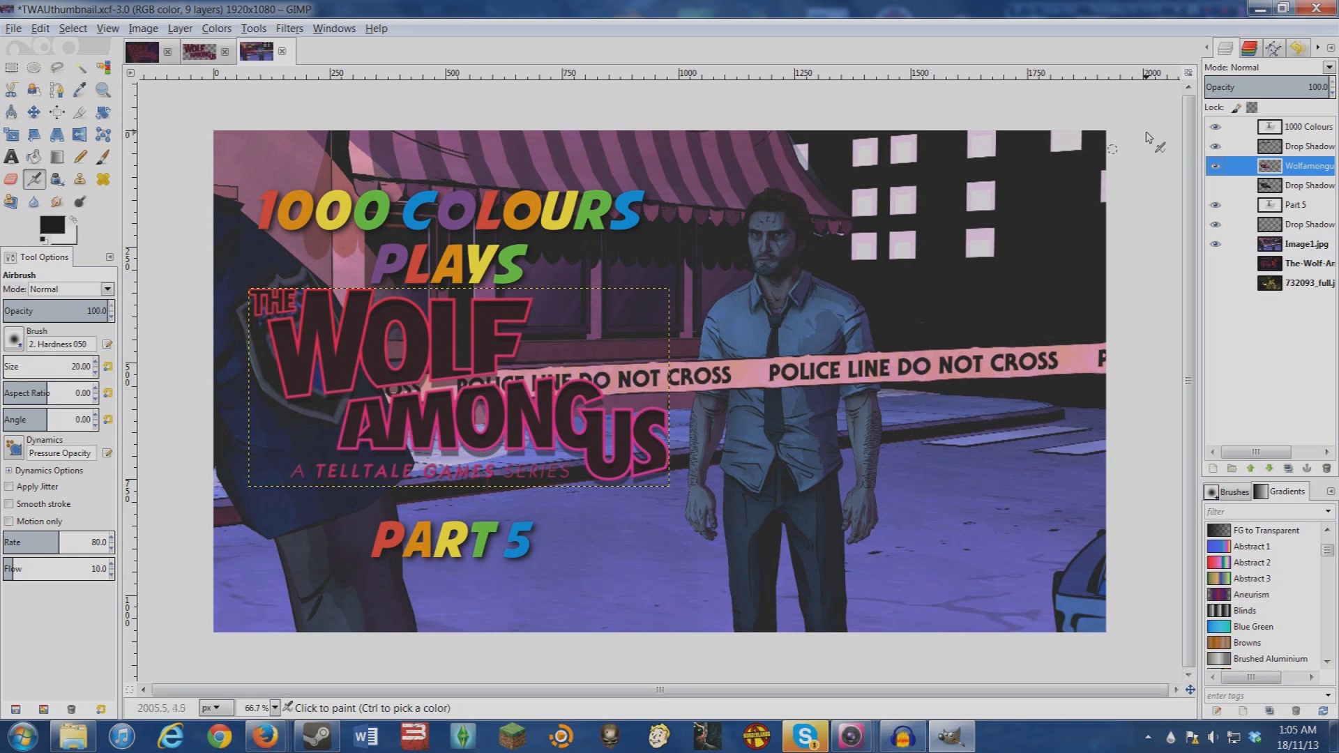
click(1263, 7)
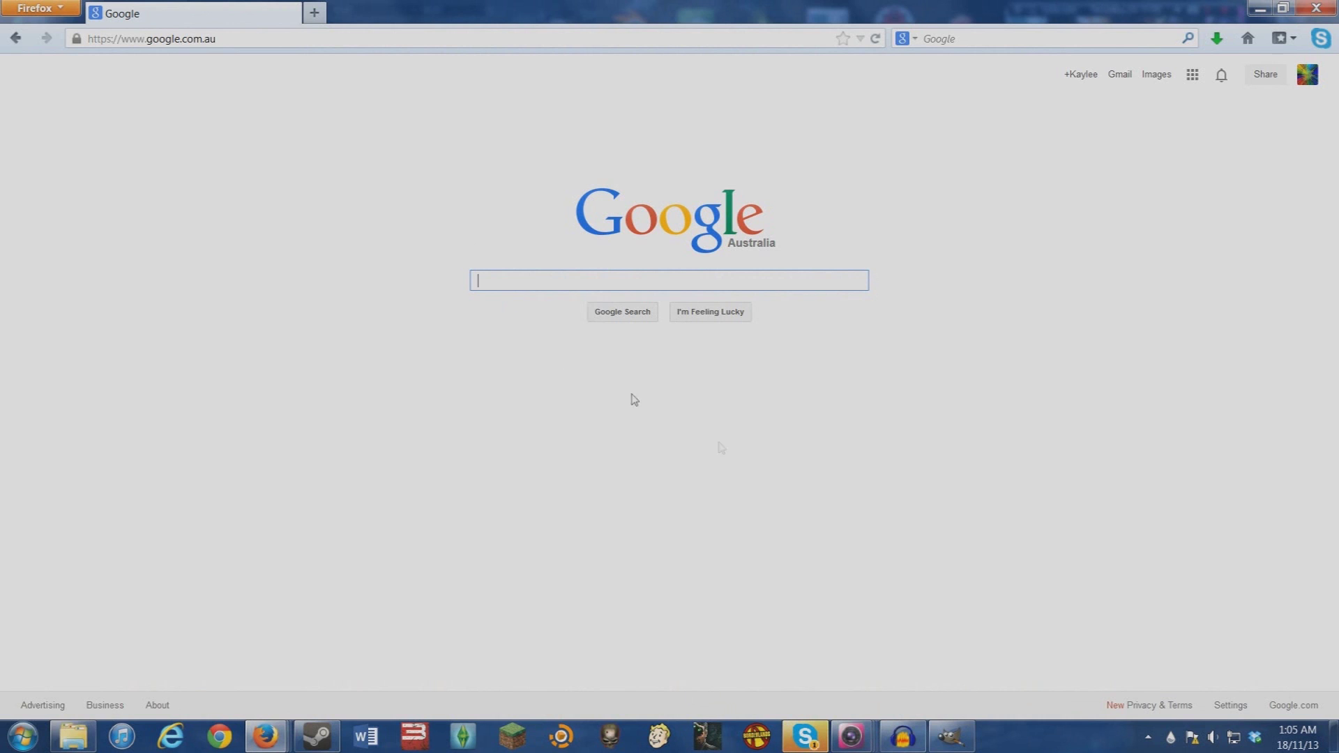
click(950, 737)
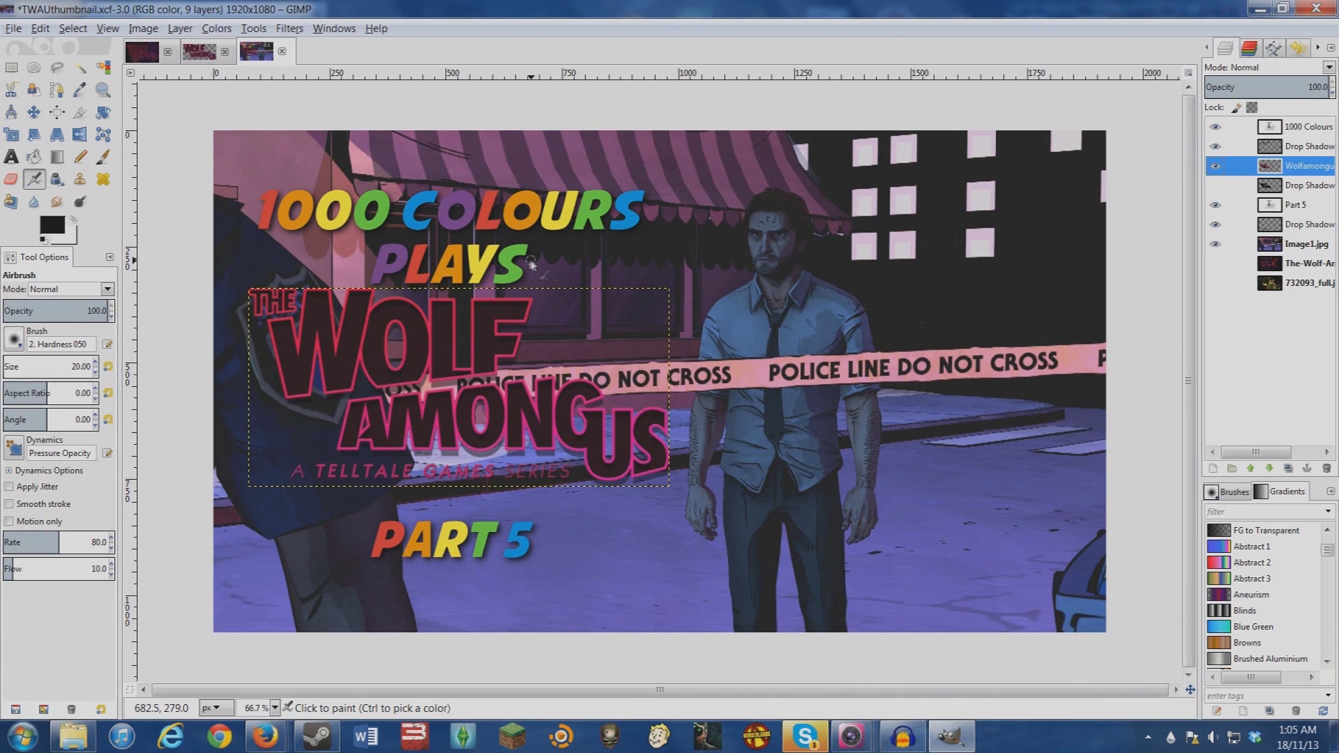
Switch to Firefox and search Google for "comic book fonts".
key(t)
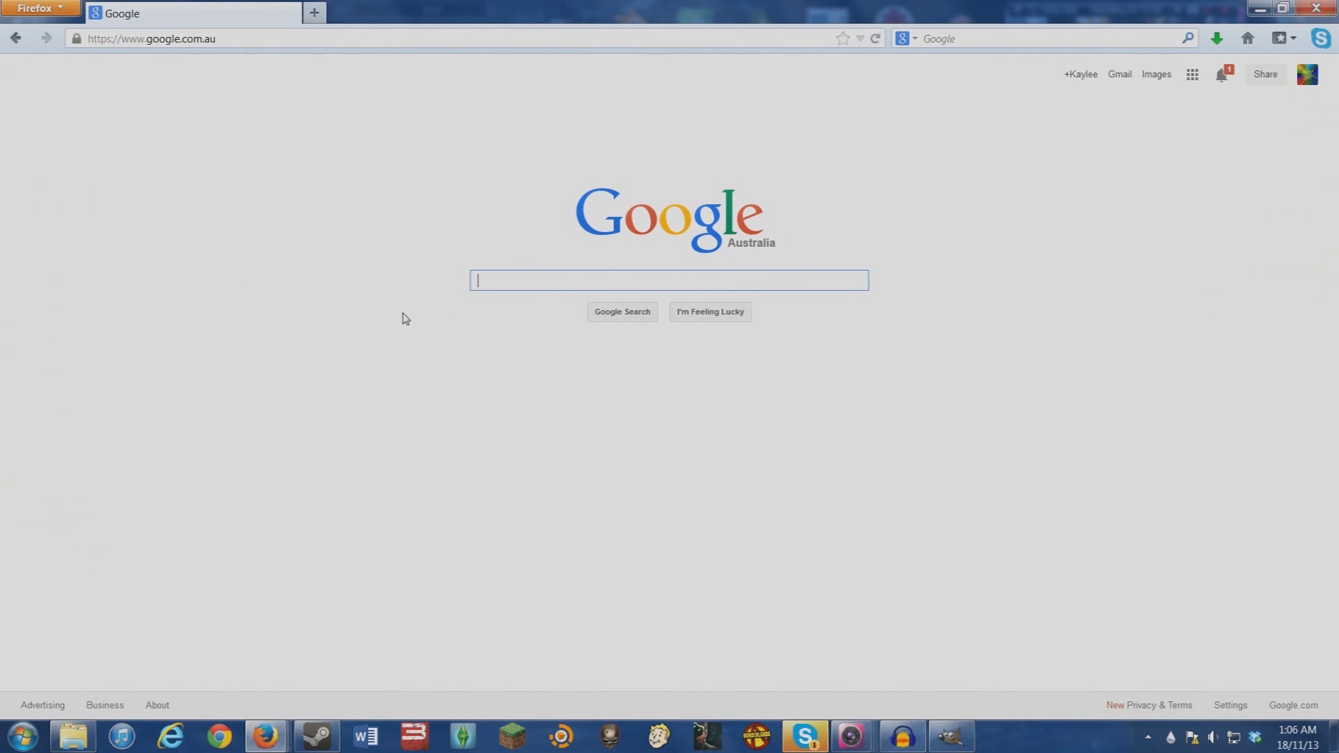
text(comic)
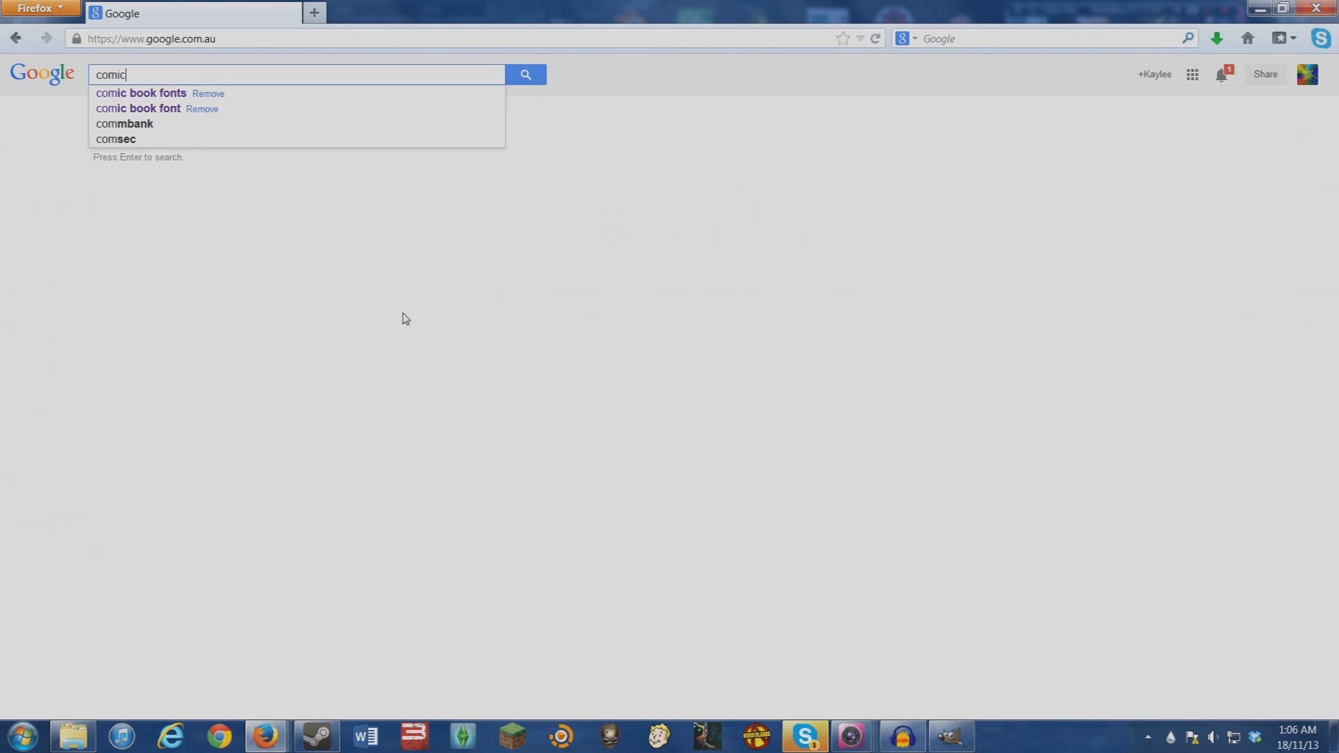
text( book)
key(Down)
key(Return)
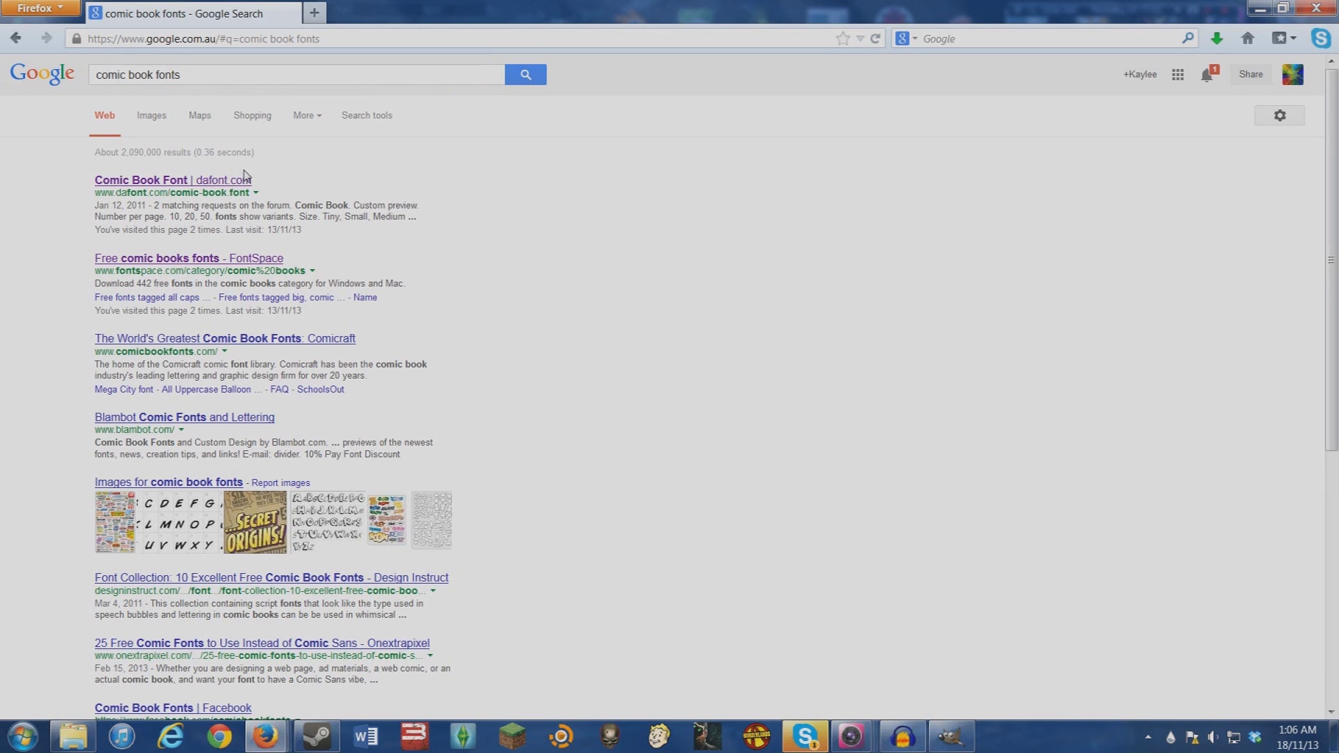
Look over the Comic Book font's sample and character set on dafont.com, returning to the search results.
click(226, 182)
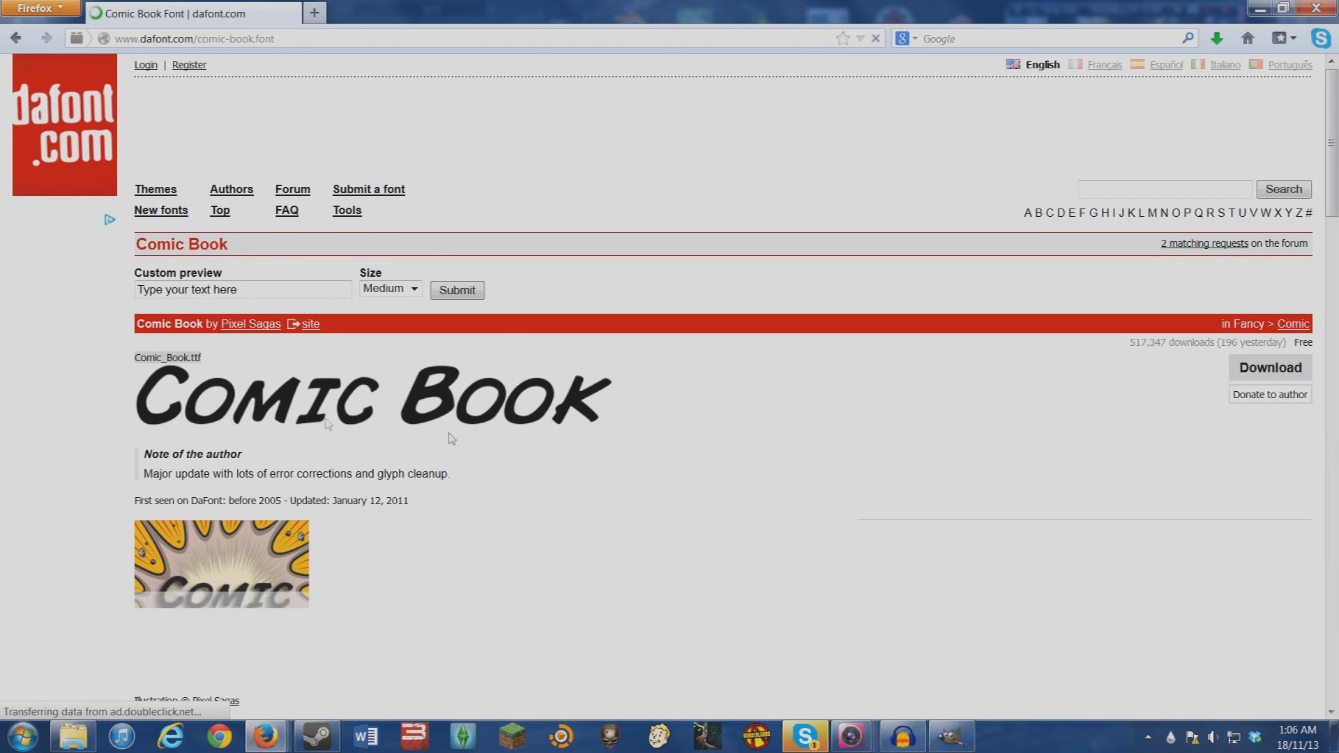
scroll(484, 436, down, 1)
scroll(484, 437, down, 10)
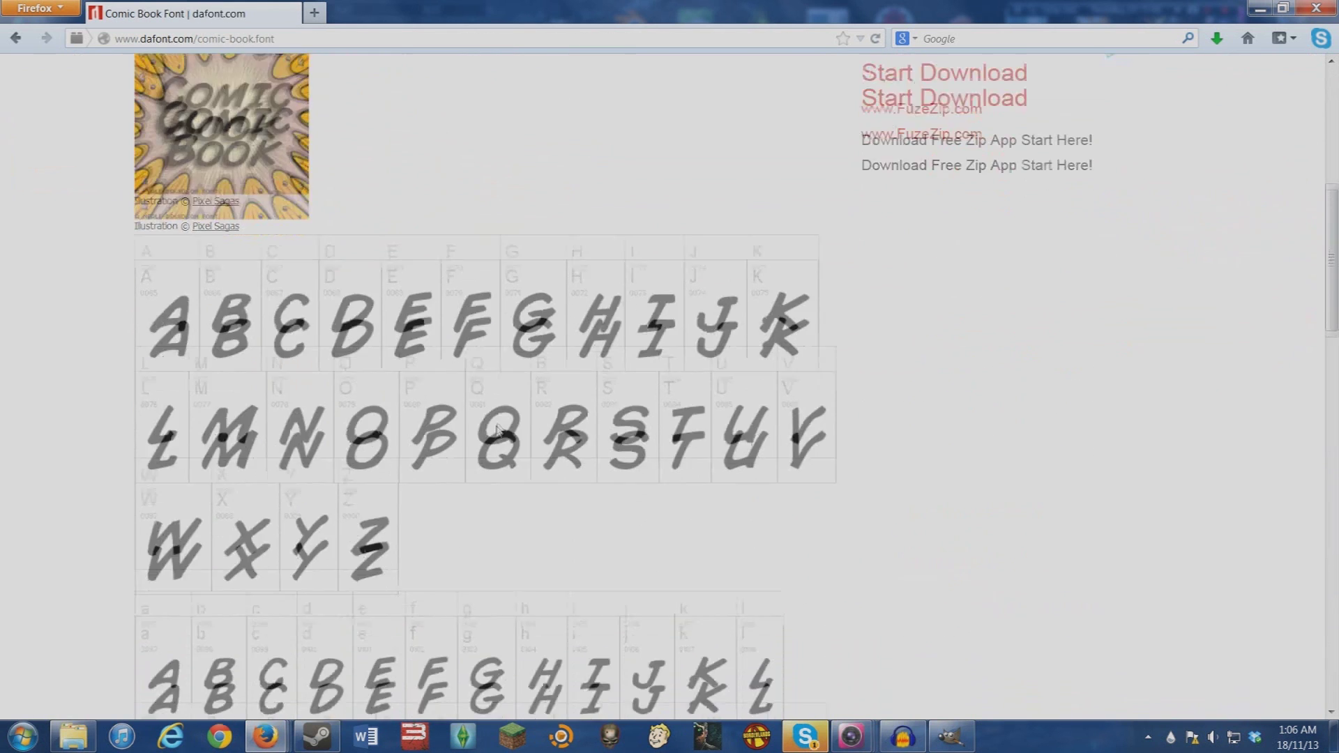
scroll(454, 470, down, 2)
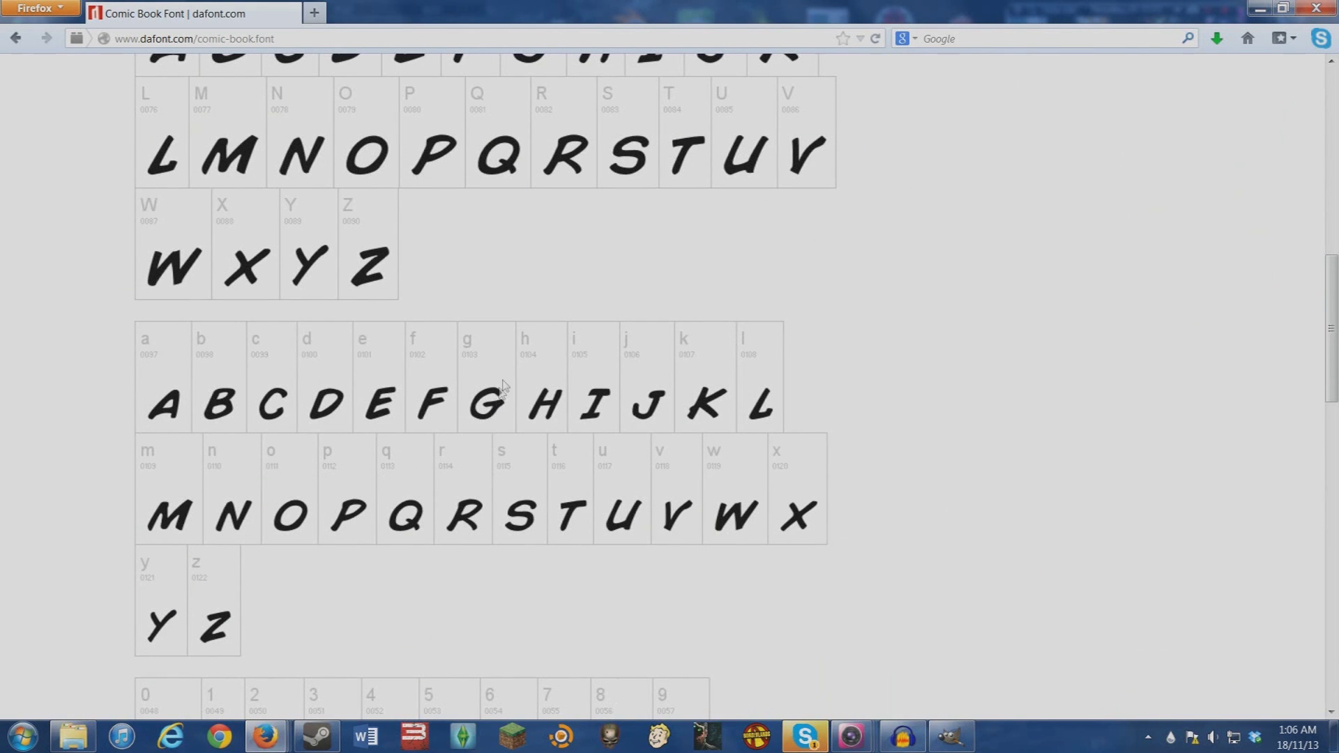
key(alt+Left)
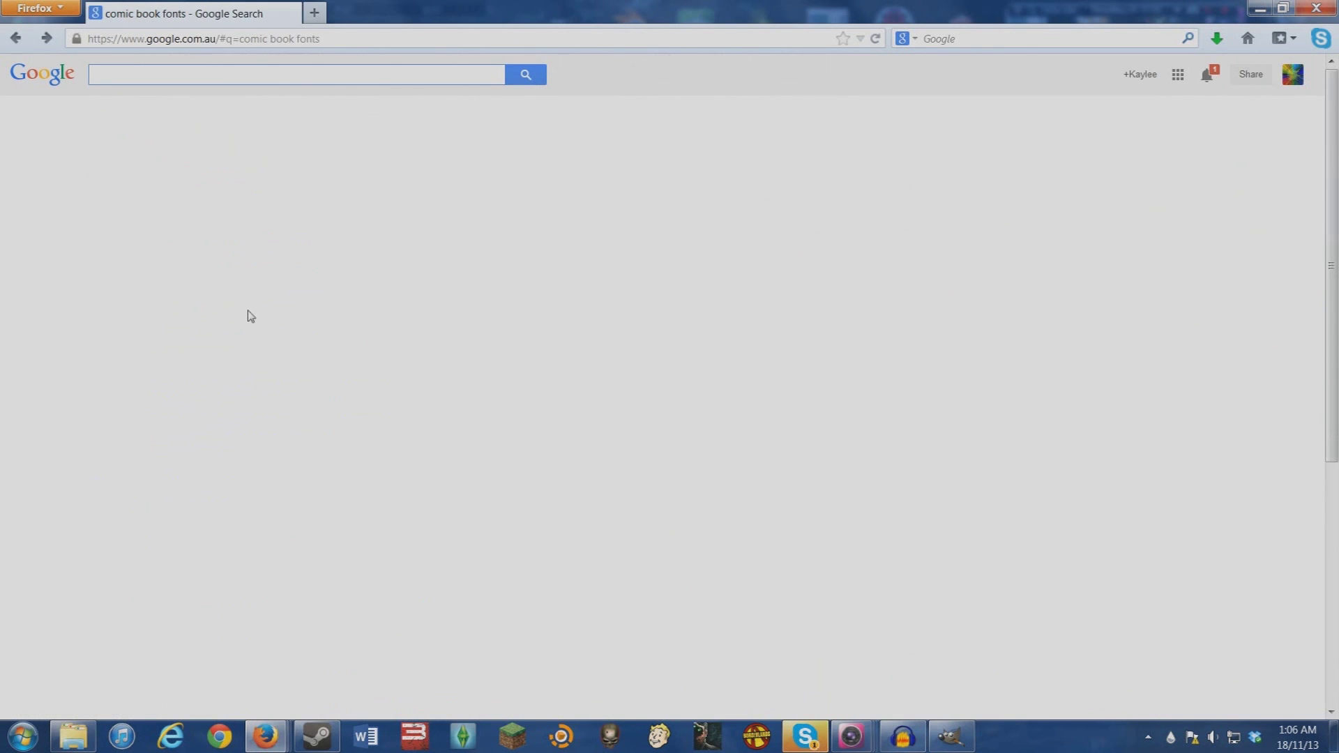
key(alt+Right)
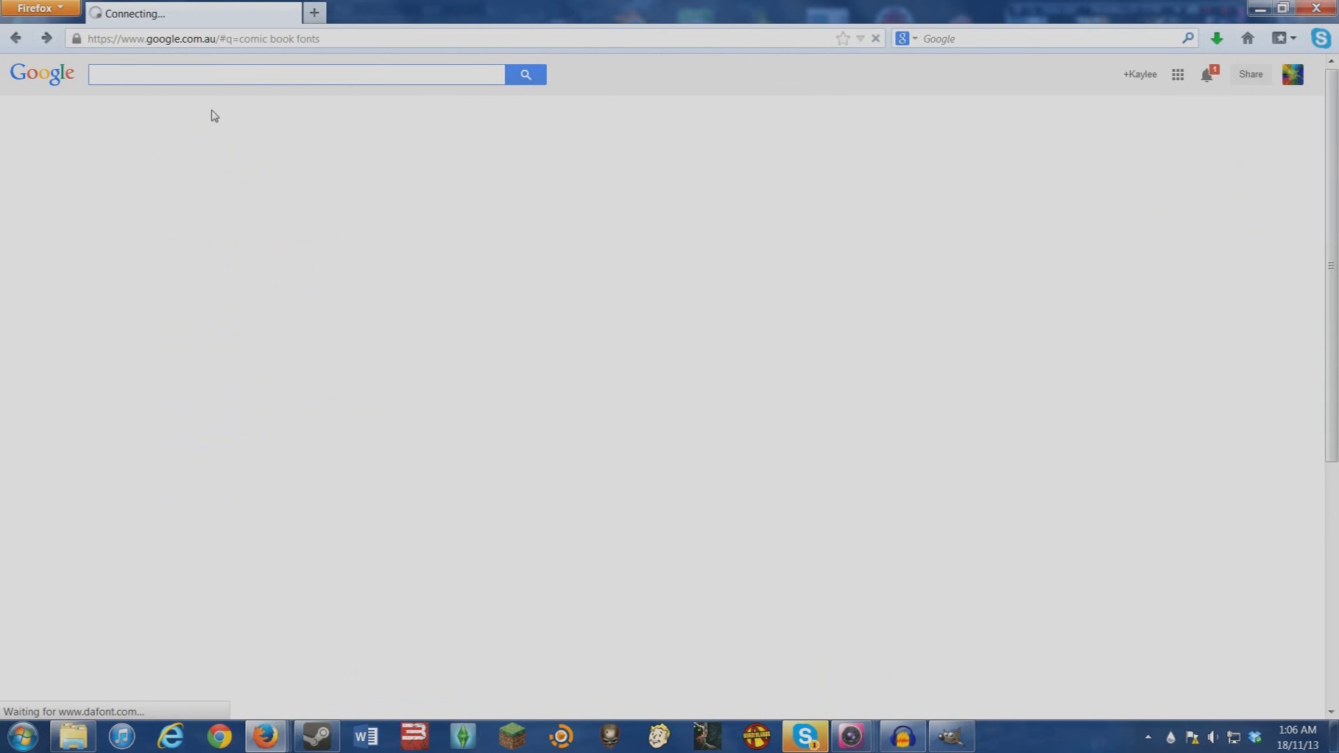
scroll(413, 356, up, 8)
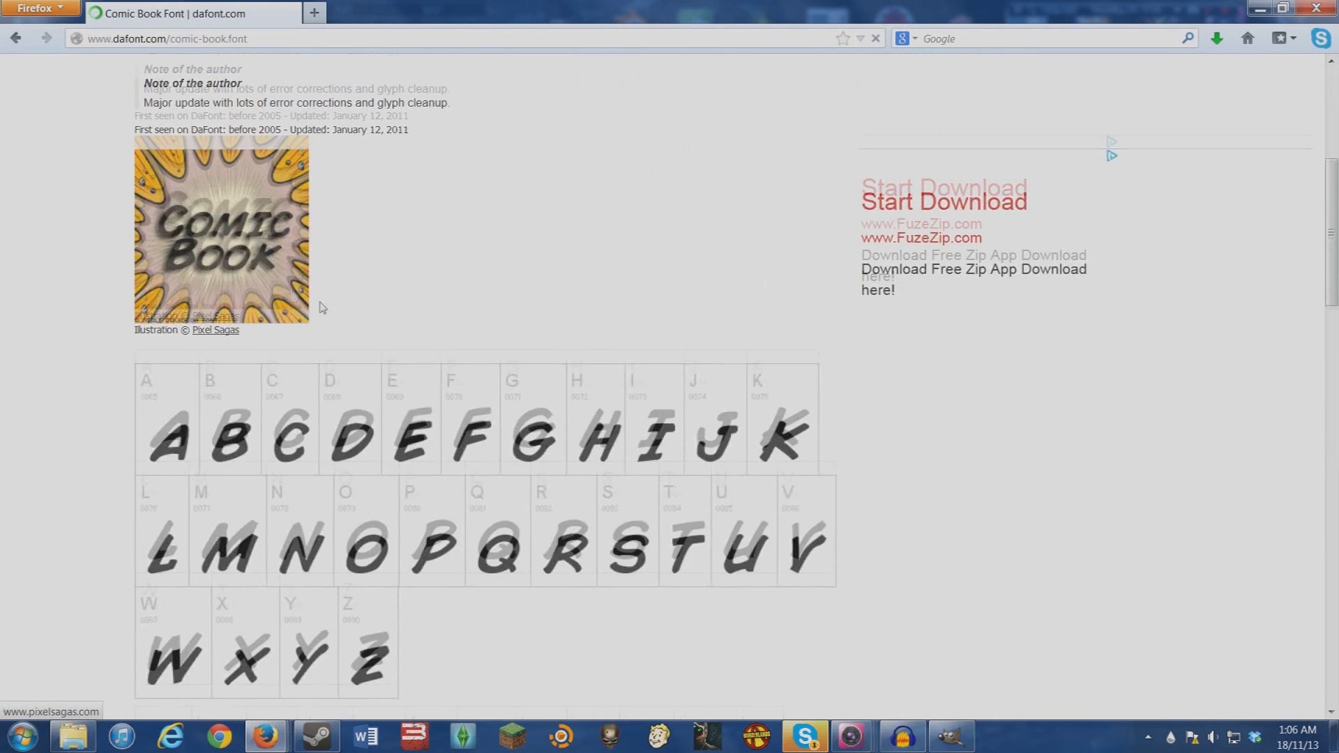
scroll(413, 356, up, 3)
key(alt+Left)
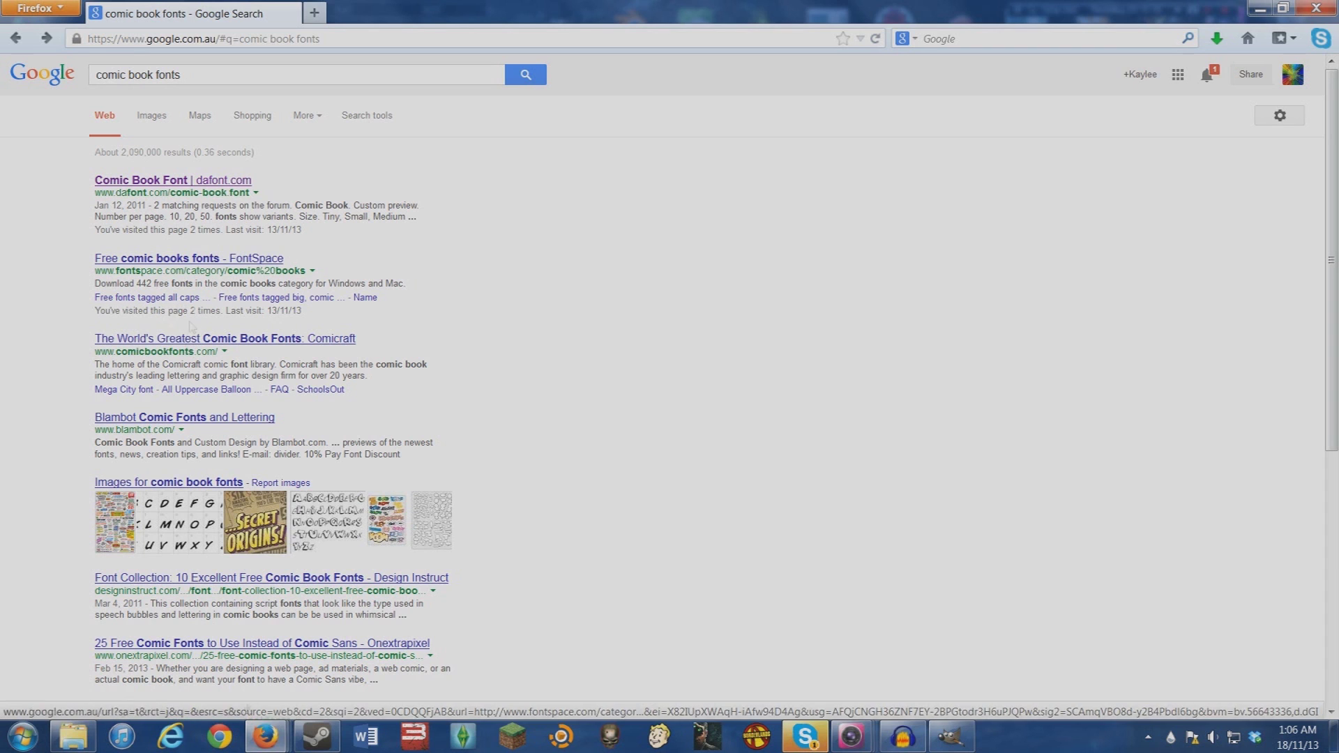
Open FontSpace's free comic books fonts page from the results and browse the listed fonts to the end of the first page.
click(226, 258)
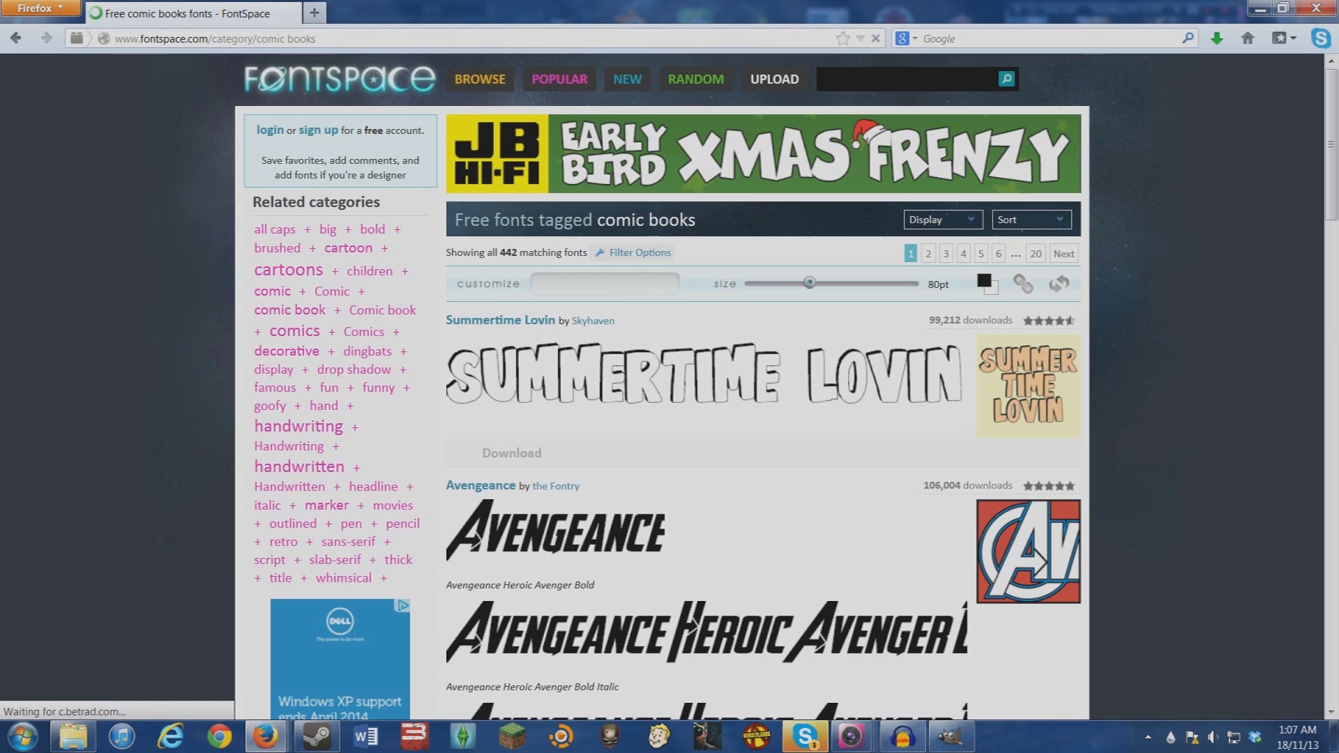
click(285, 38)
click(301, 38)
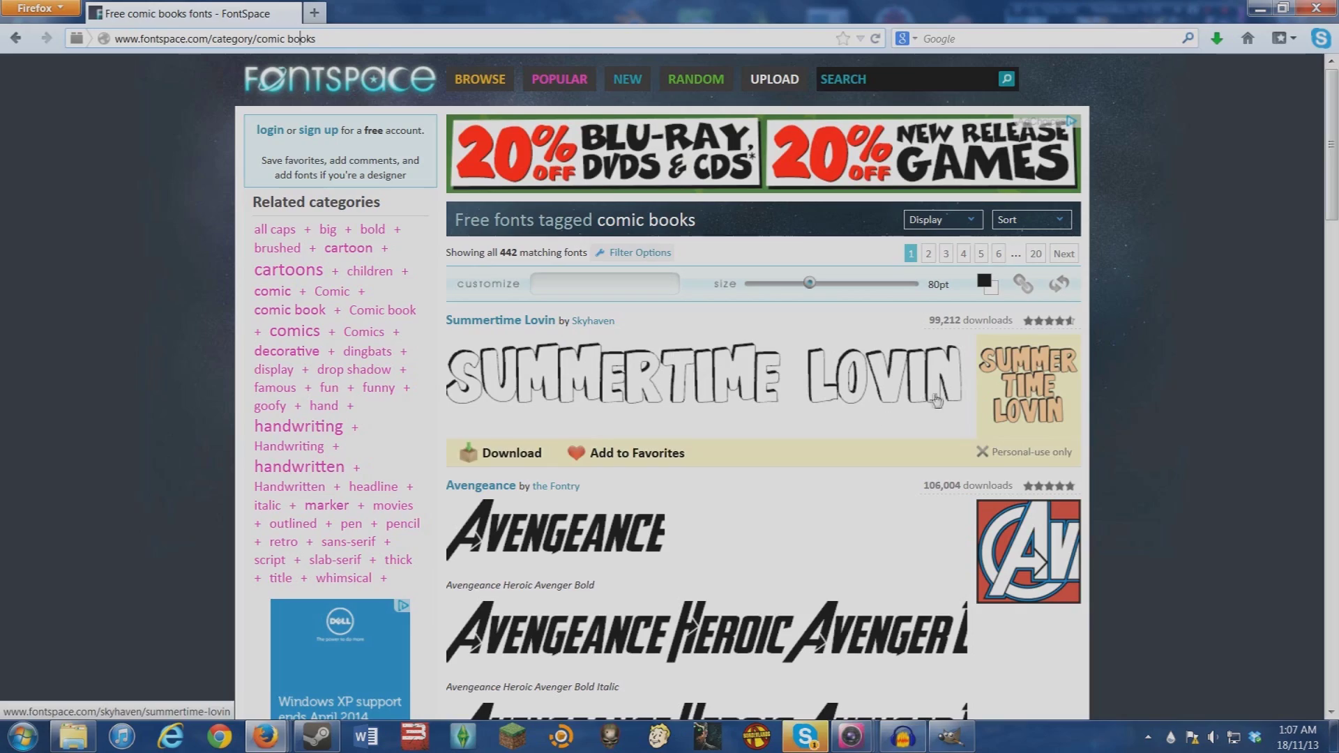
scroll(656, 504, down, 1)
scroll(792, 287, down, 5)
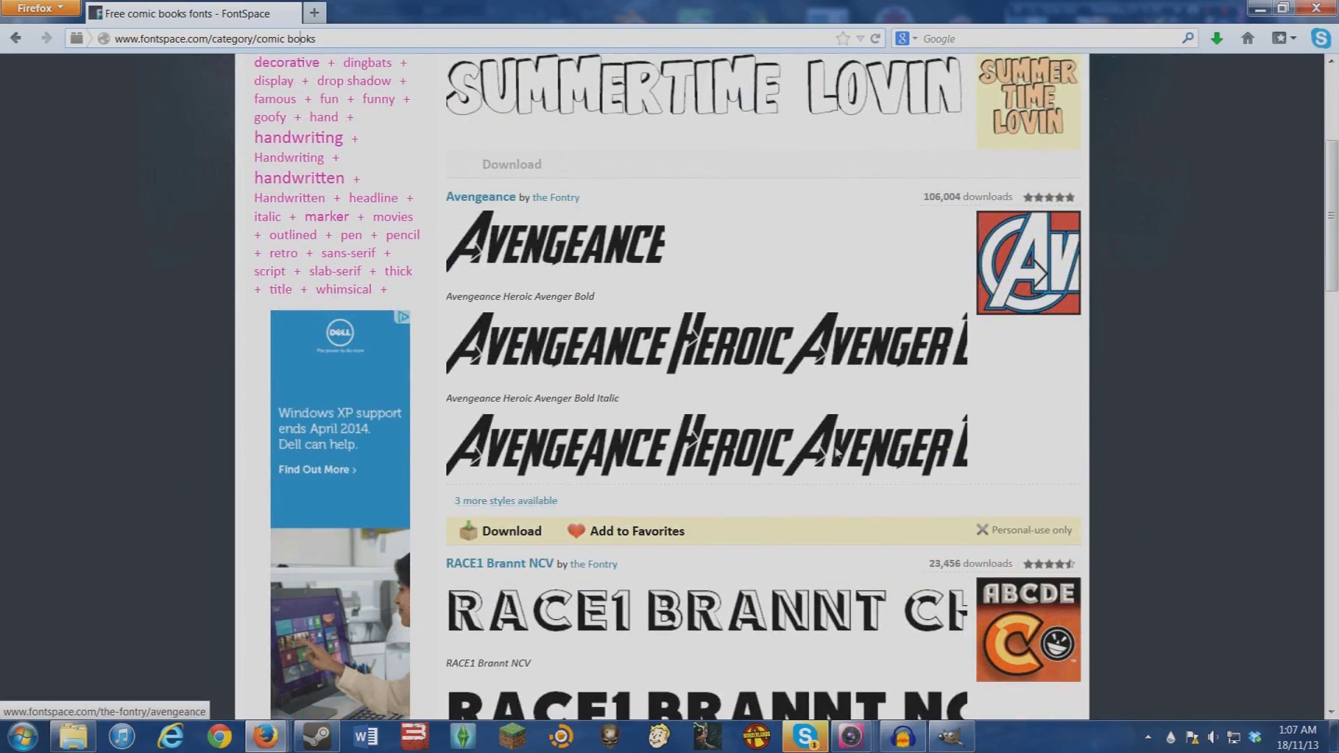
scroll(827, 461, down, 10)
scroll(827, 461, down, 5)
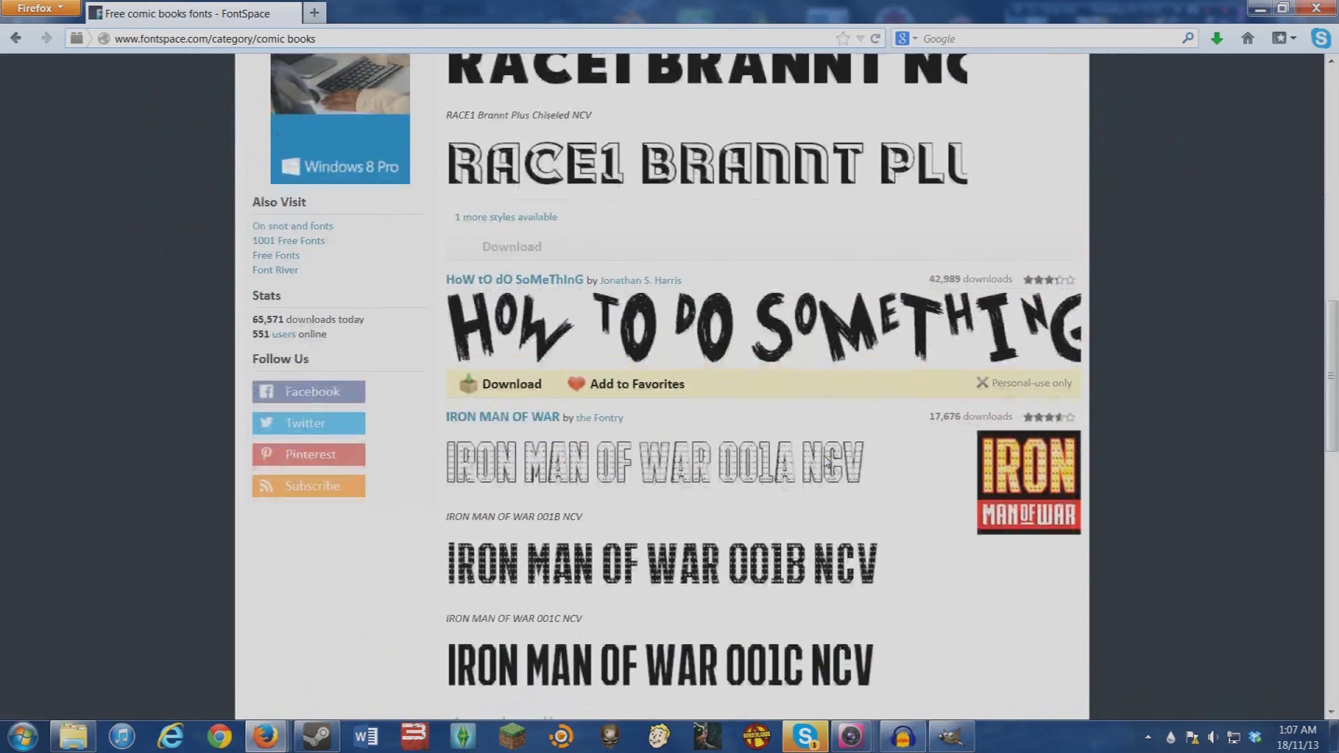
scroll(827, 461, down, 13)
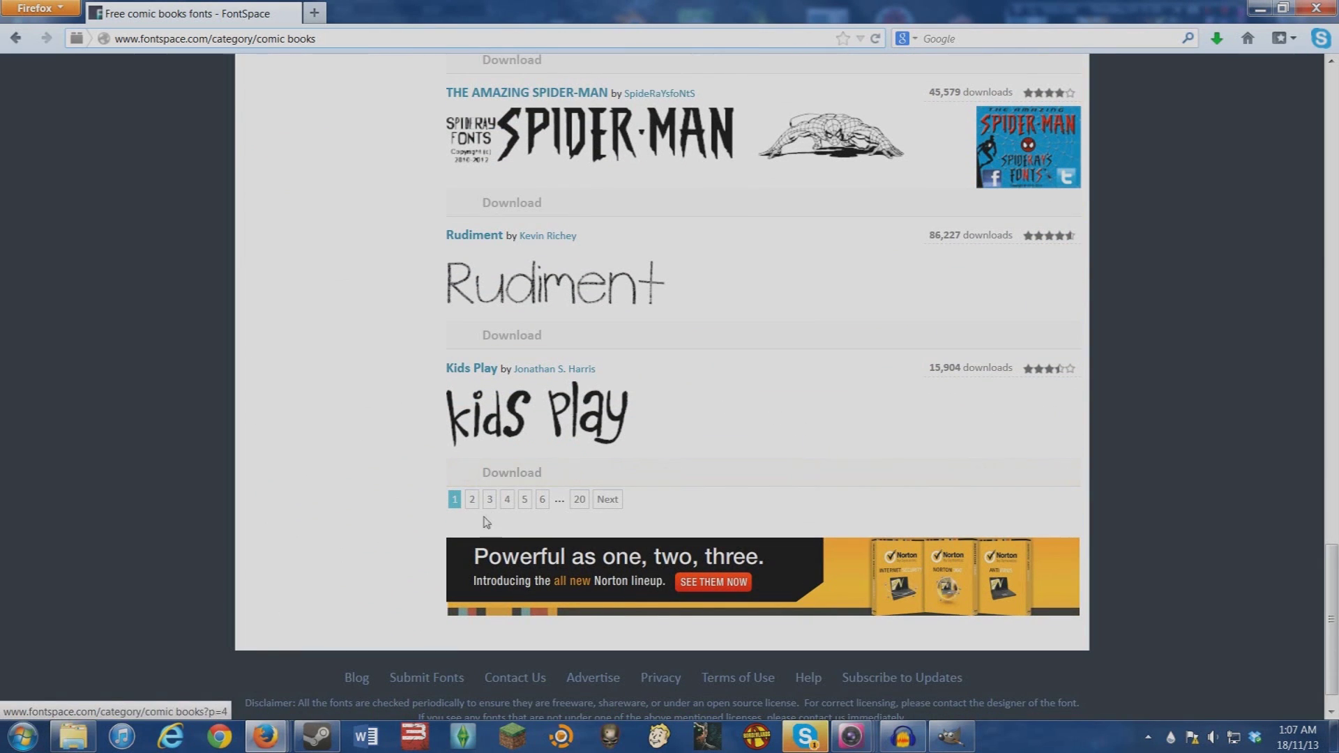
Download the Kids Play font from FontSpace as a zip file and show the recent downloads.
click(502, 474)
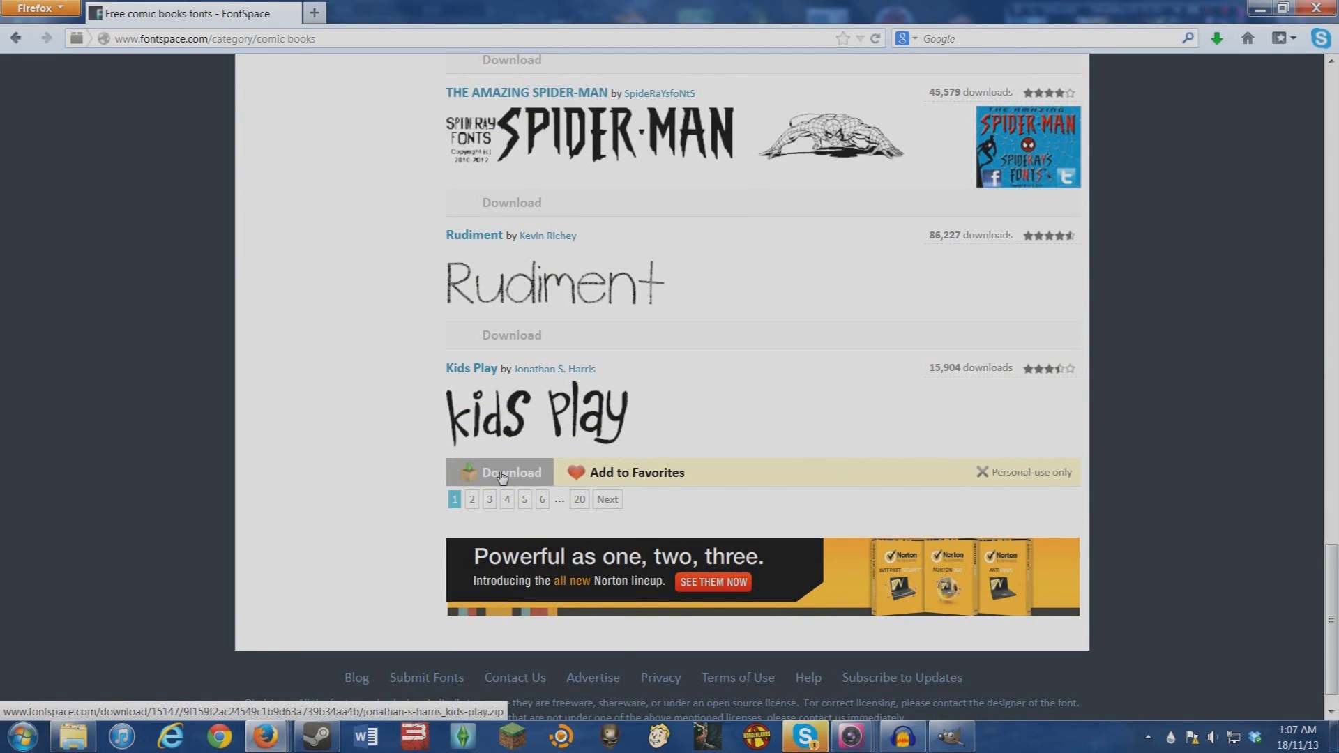
click(545, 639)
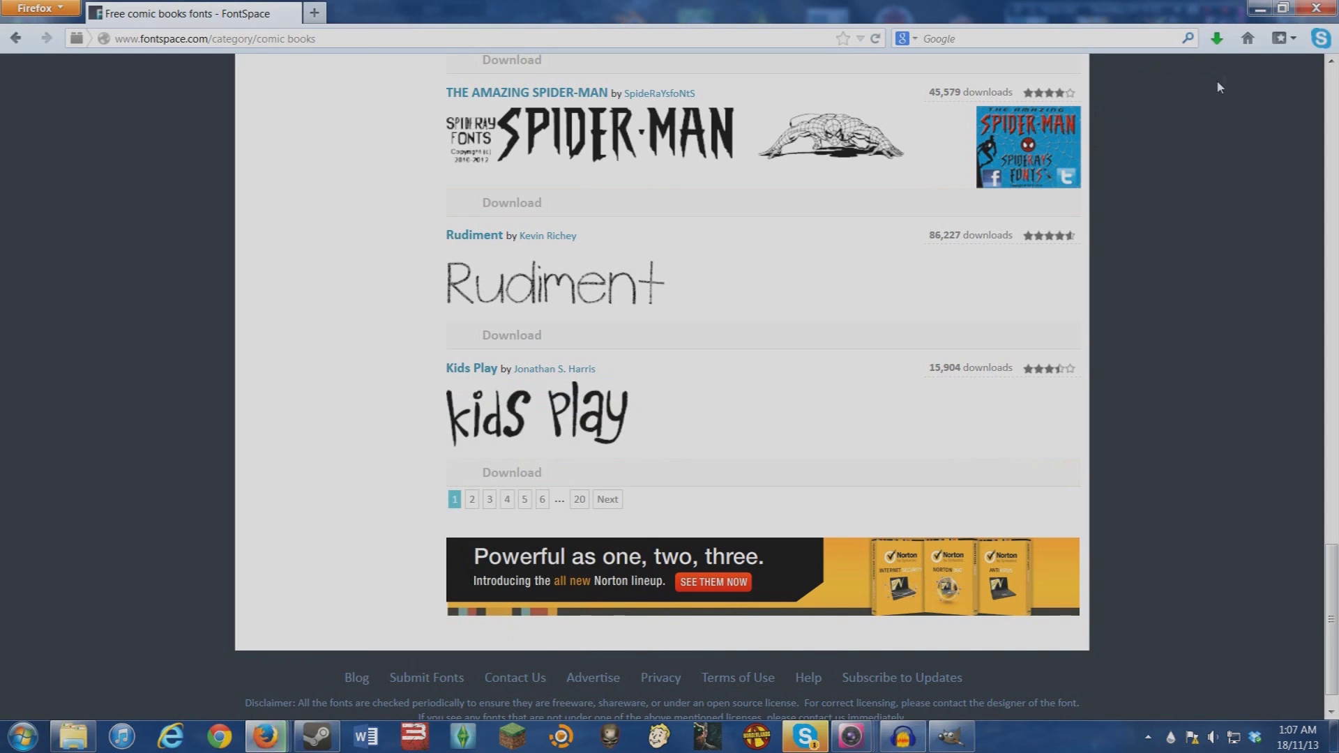
click(1217, 39)
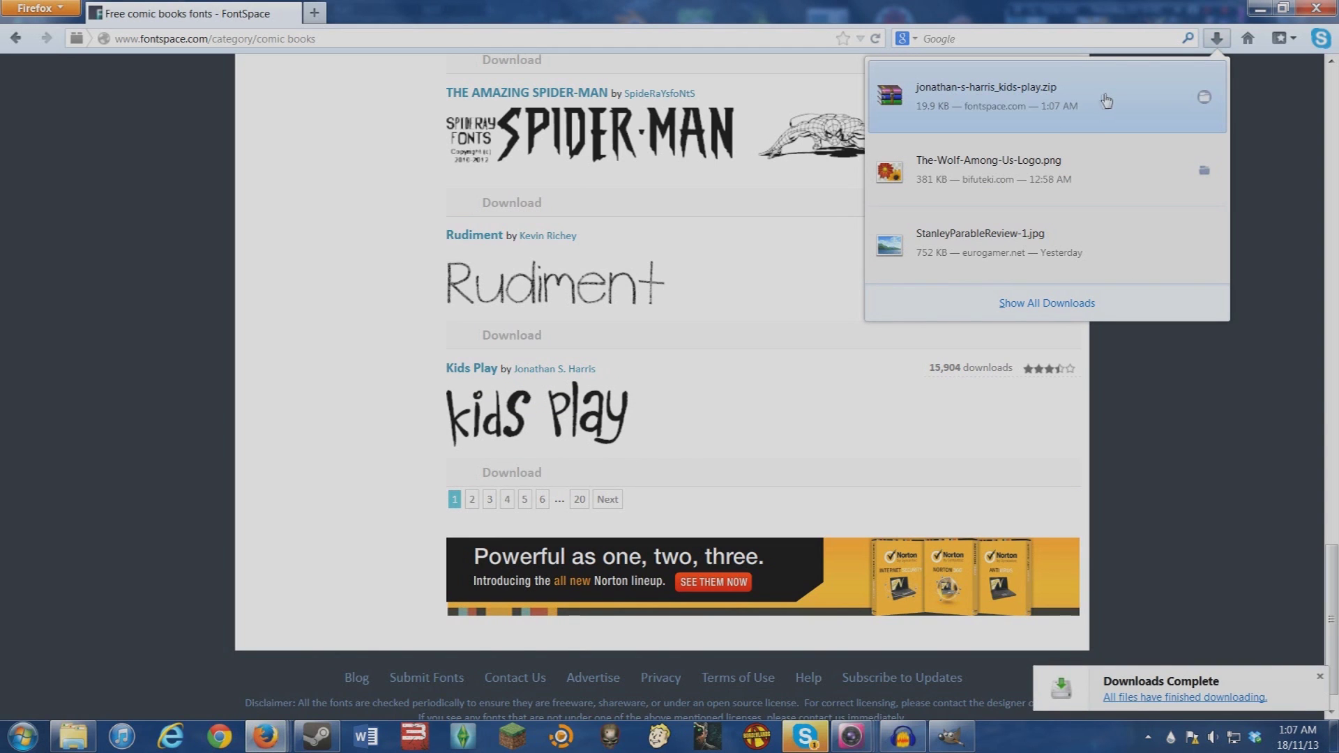
Browse to the Fonts folder inside Downloads in the open file explorer window.
click(75, 735)
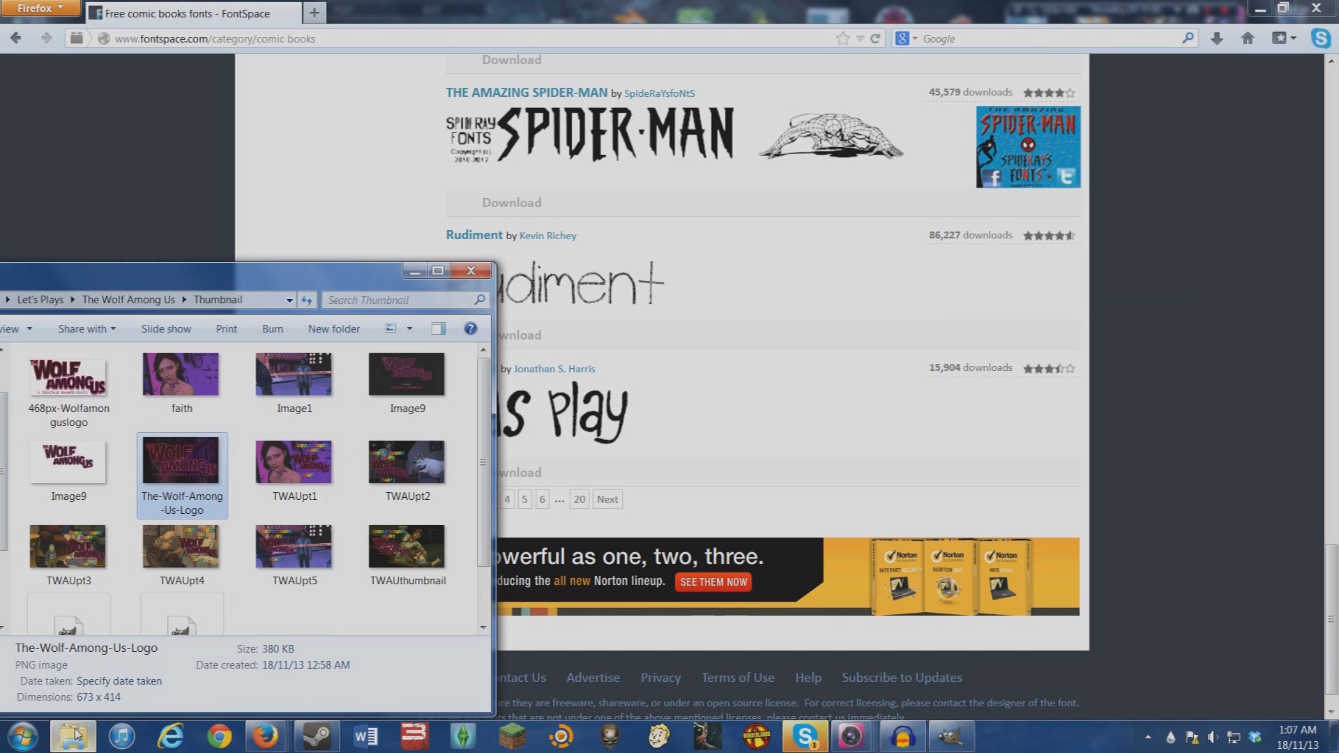
click(6, 299)
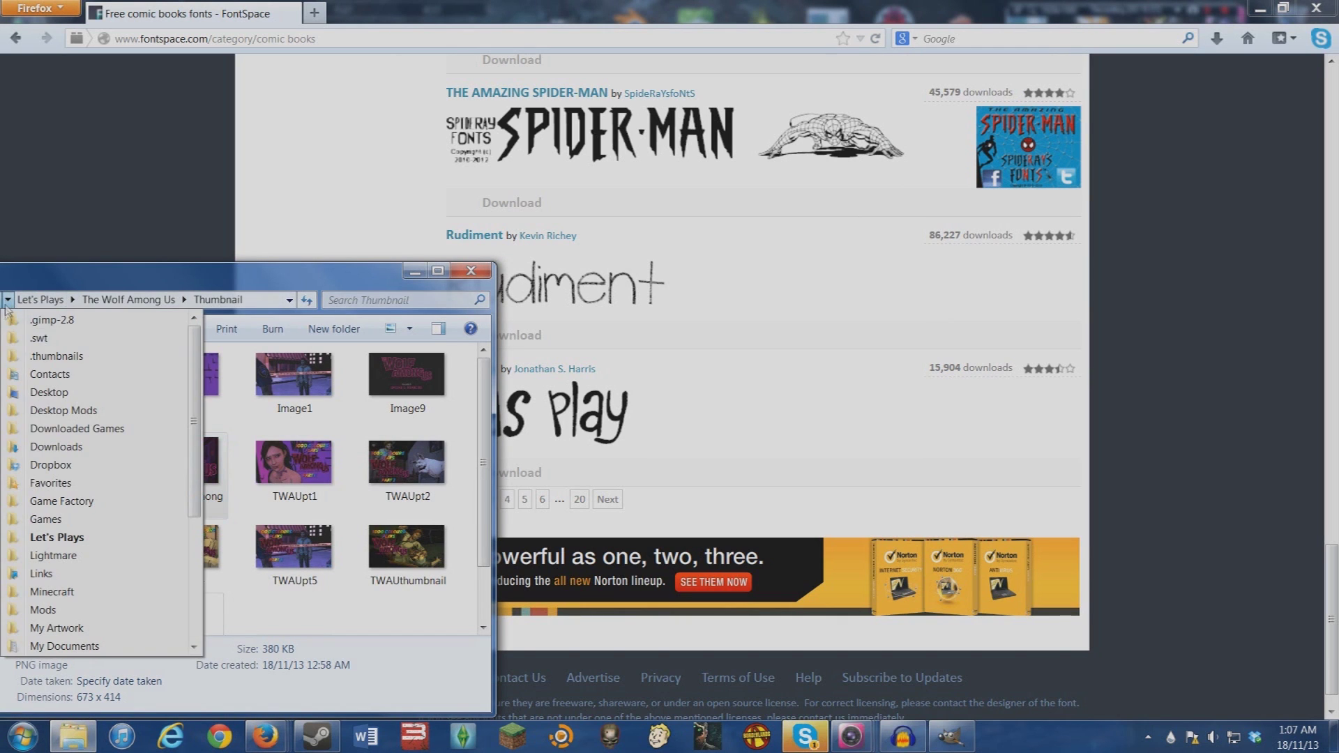
click(56, 447)
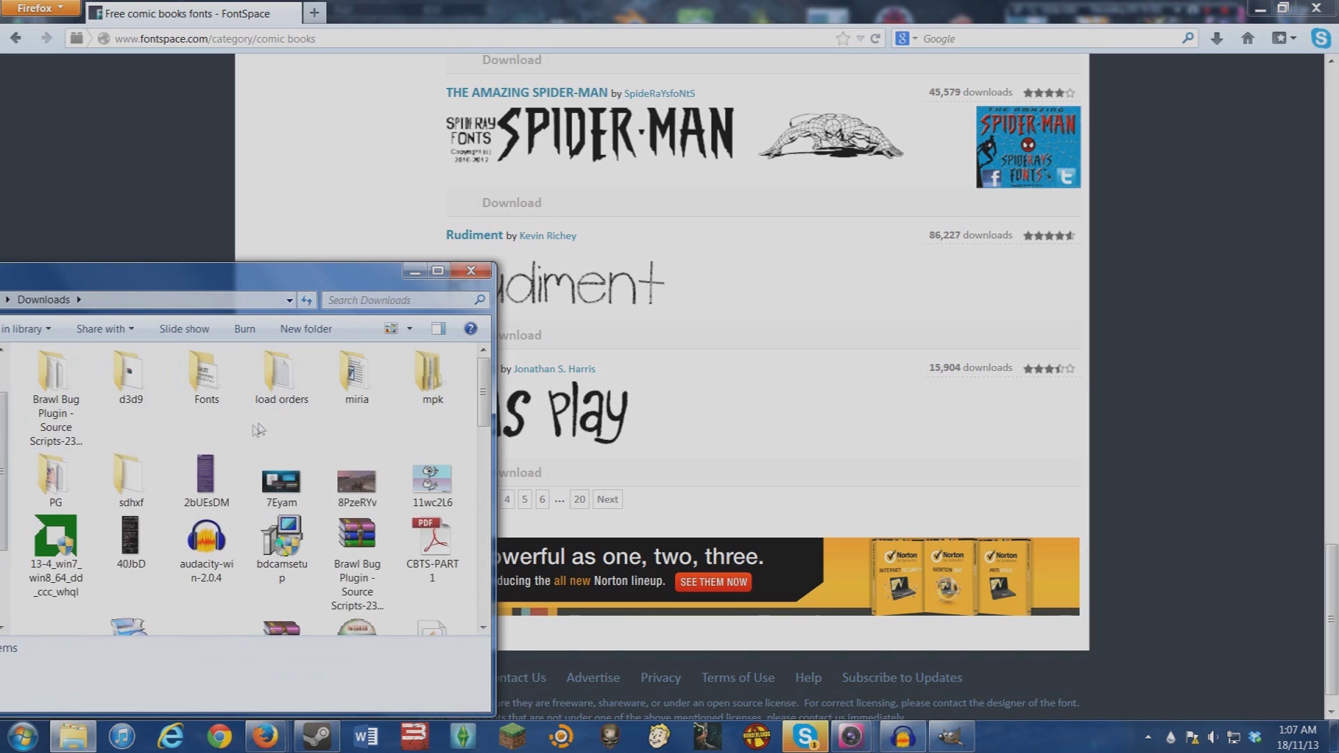
double_click(195, 408)
scroll(328, 432, down, 10)
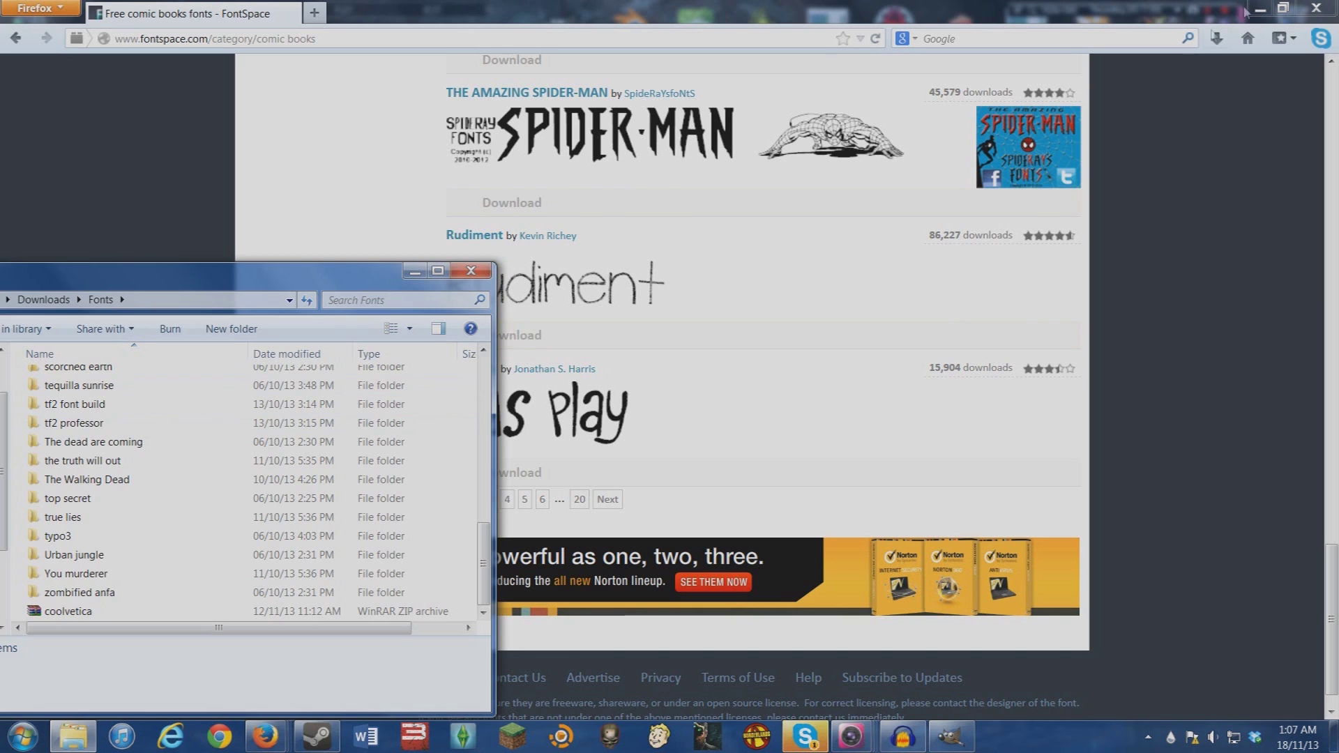
click(1182, 60)
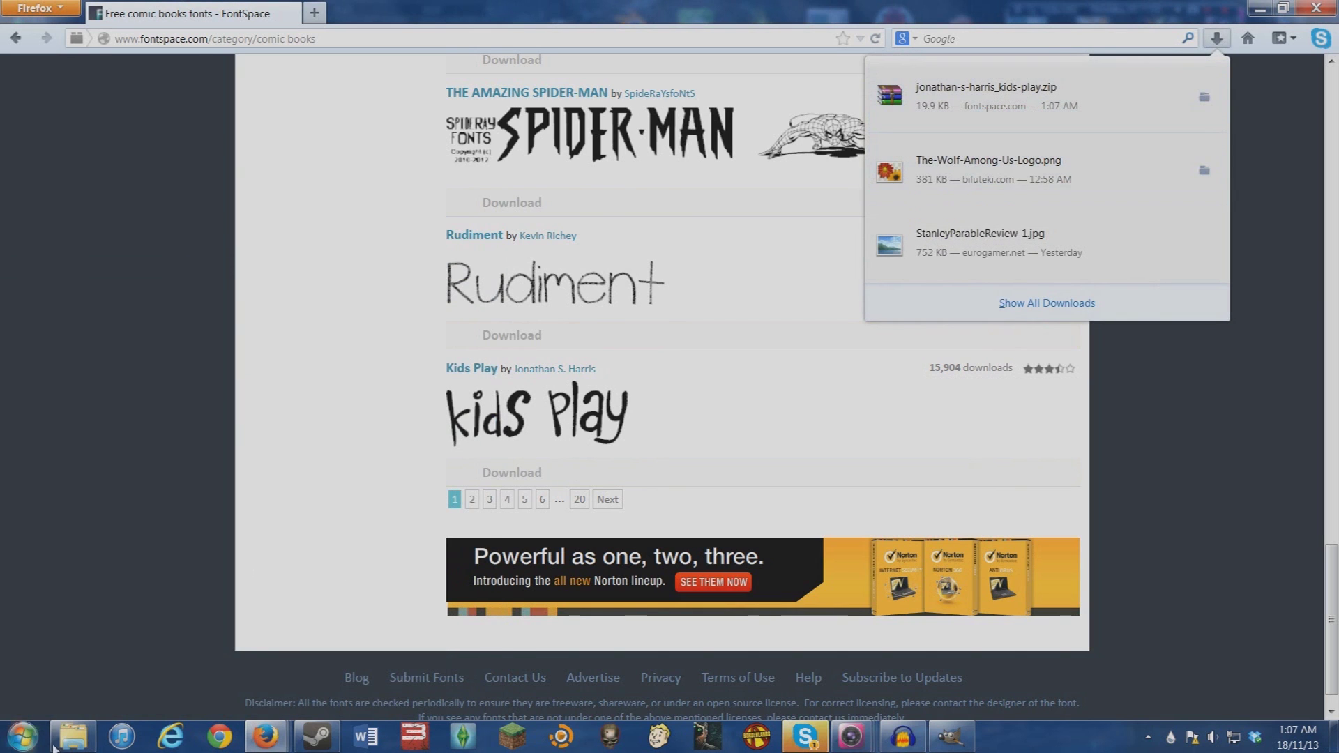
click(56, 745)
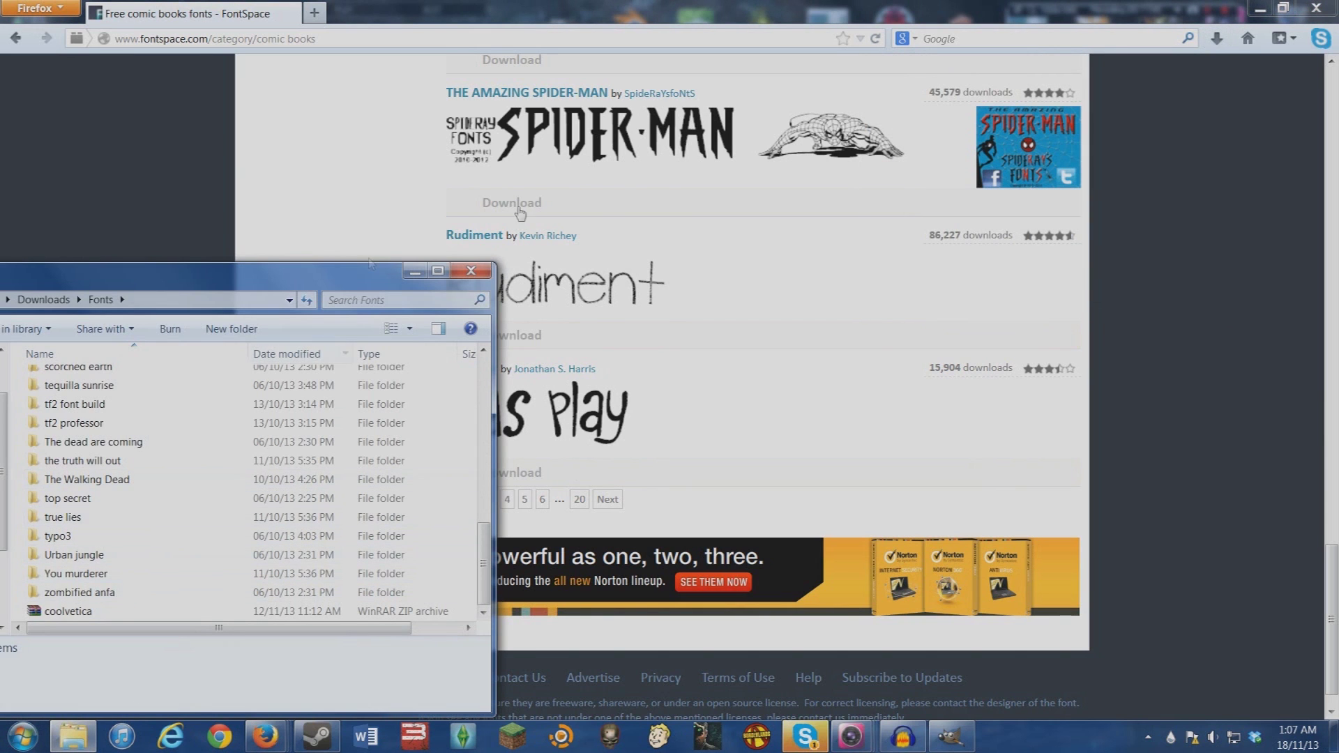
Show the downloaded Kids Play zip in its containing folder and copy it into the Fonts folder inside Downloads.
click(1217, 38)
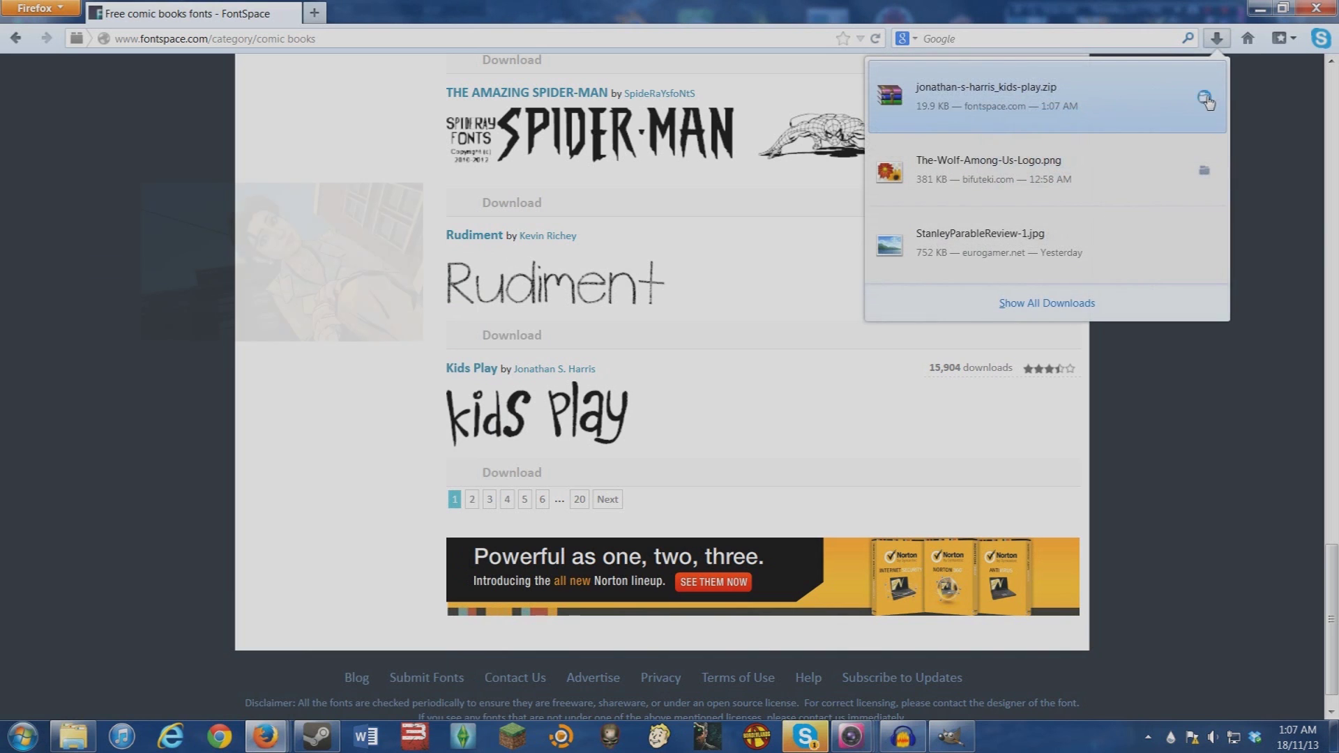
click(1204, 98)
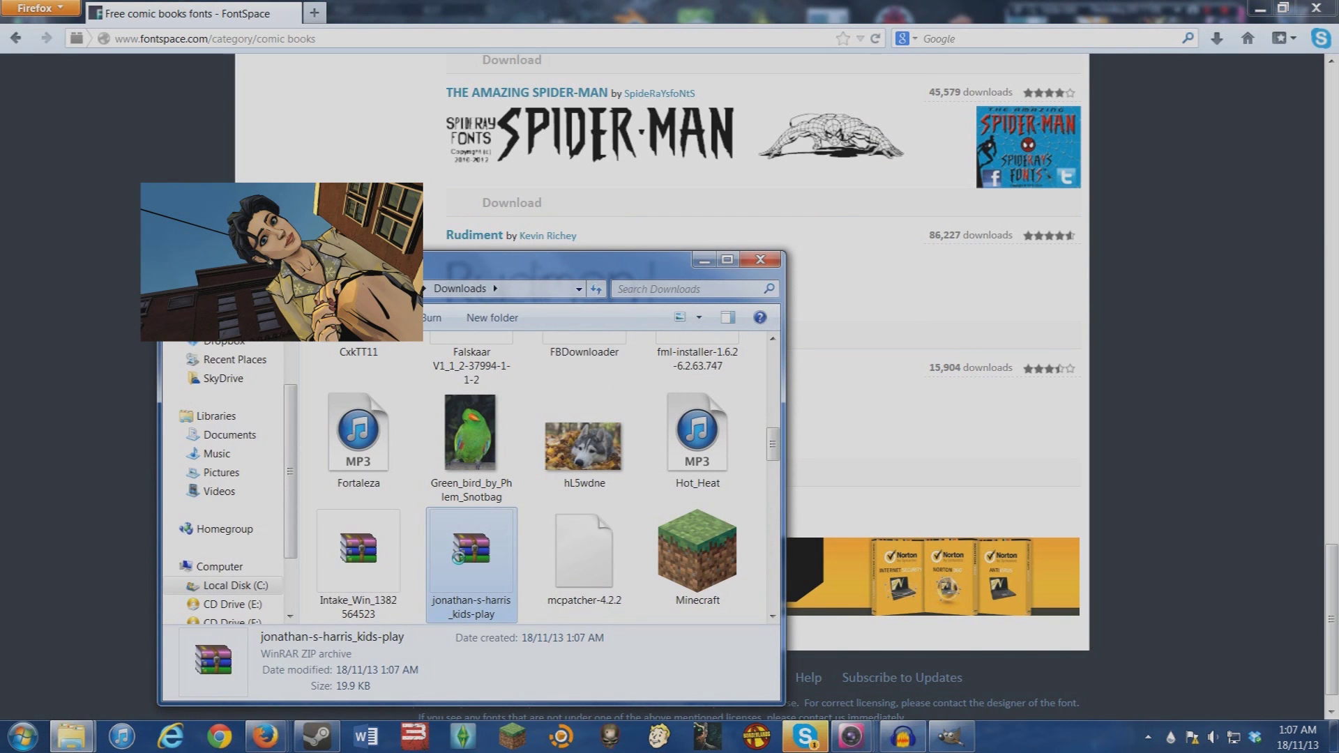
right_click(461, 555)
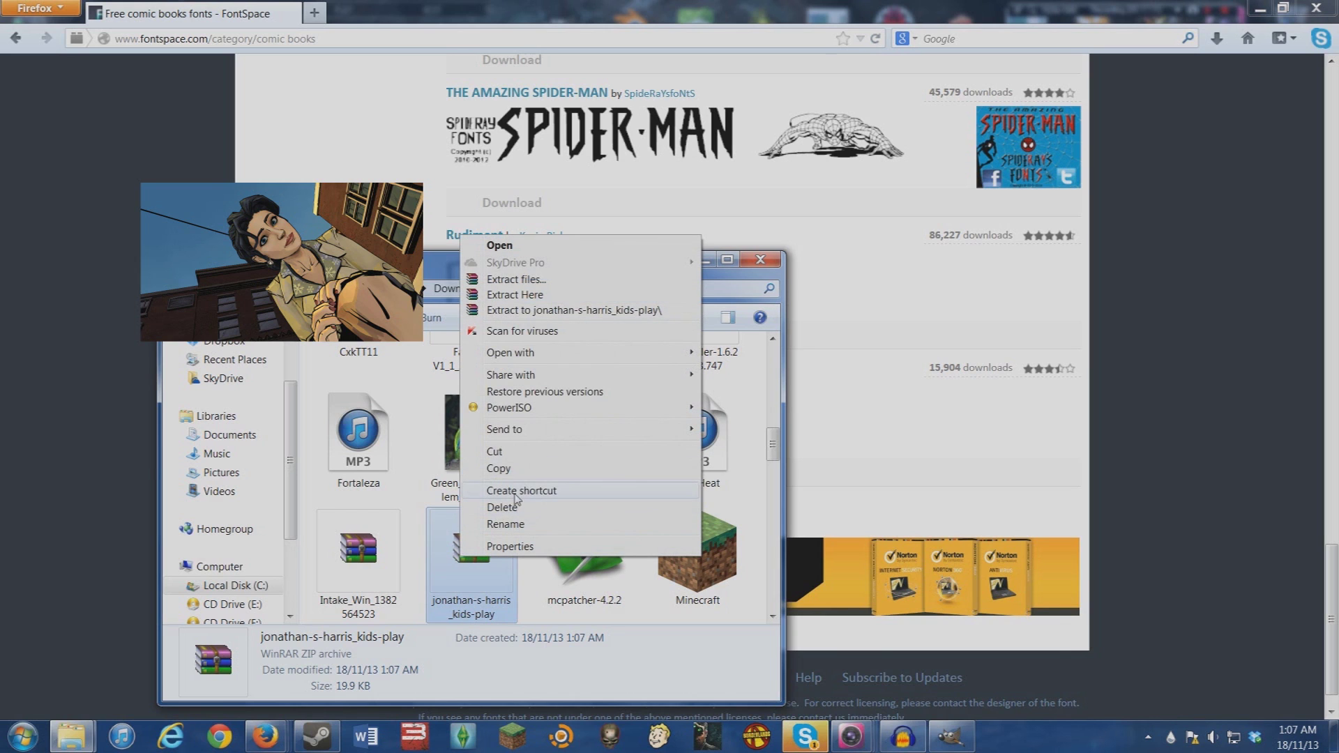
click(525, 468)
scroll(532, 478, up, 5)
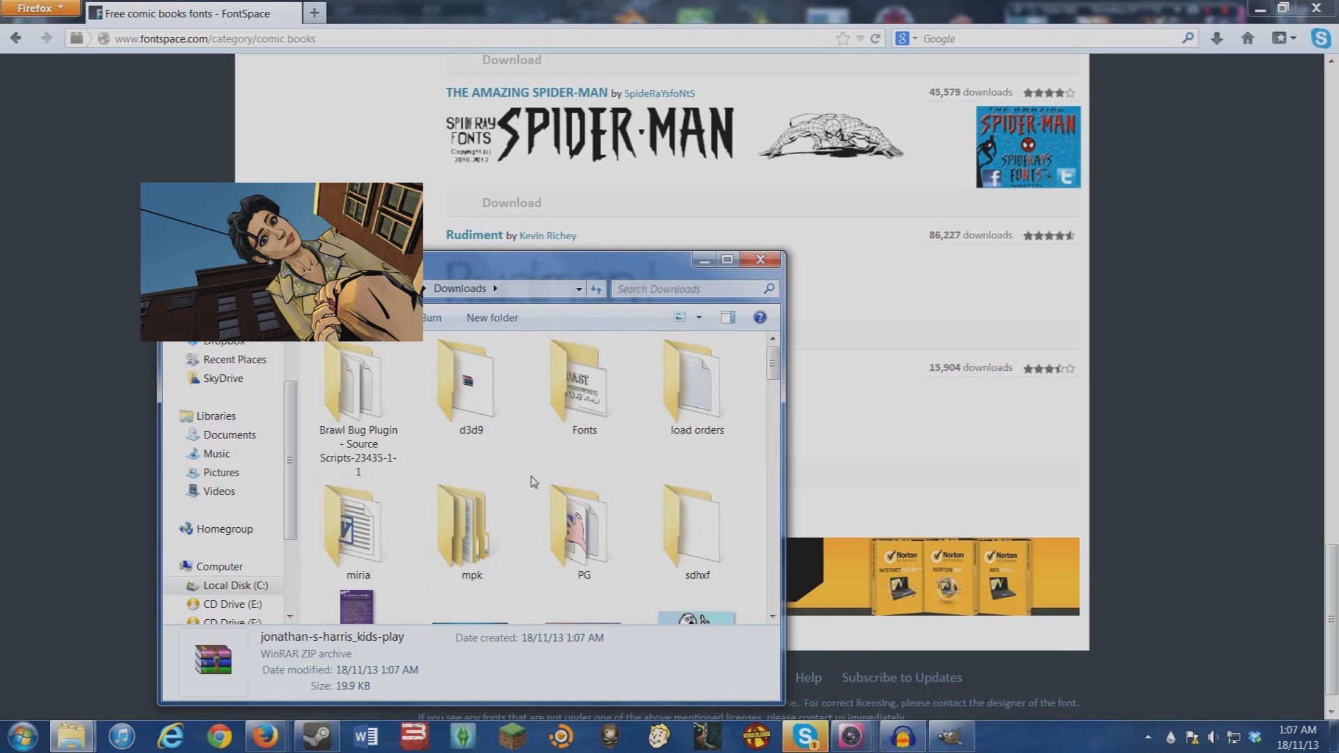
double_click(612, 385)
scroll(416, 586, down, 9)
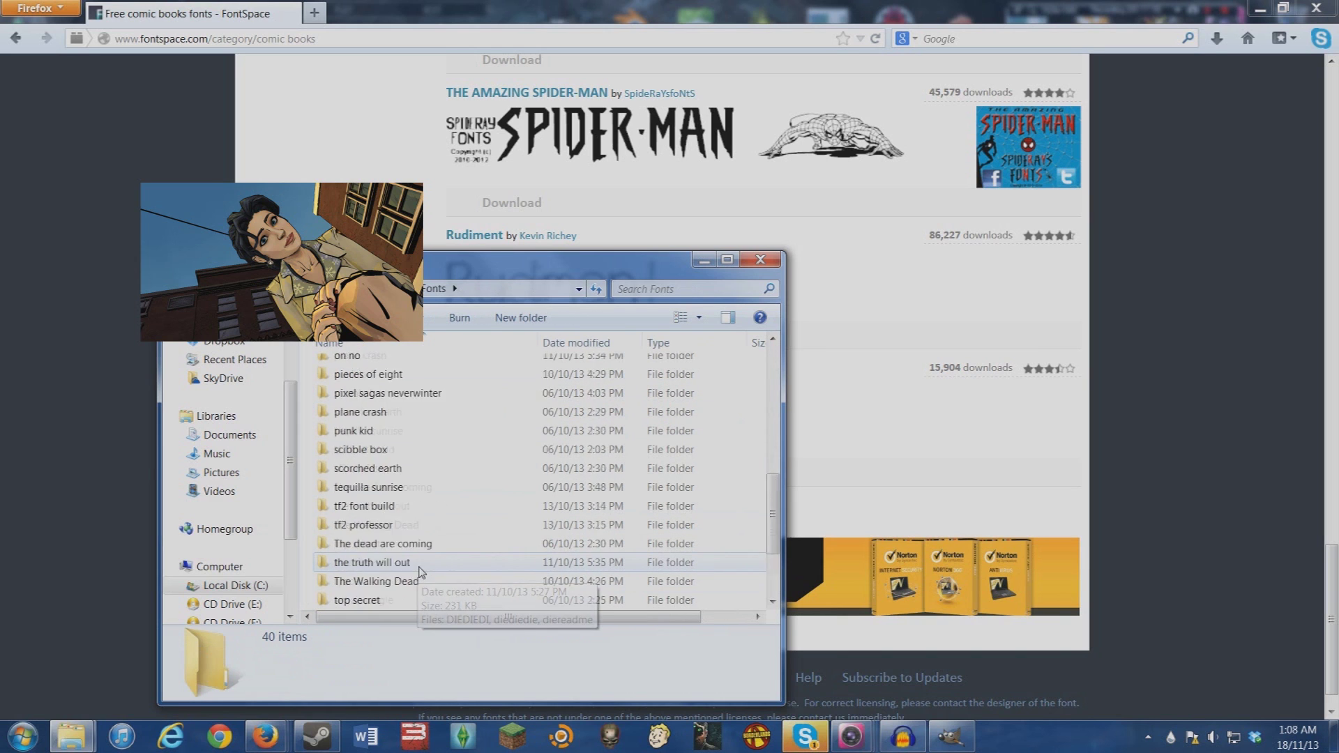
right_click(429, 585)
click(502, 497)
Extract the Kids Play zip into its own folder within Fonts and preview the Kids Play TrueType font inside it.
right_click(395, 601)
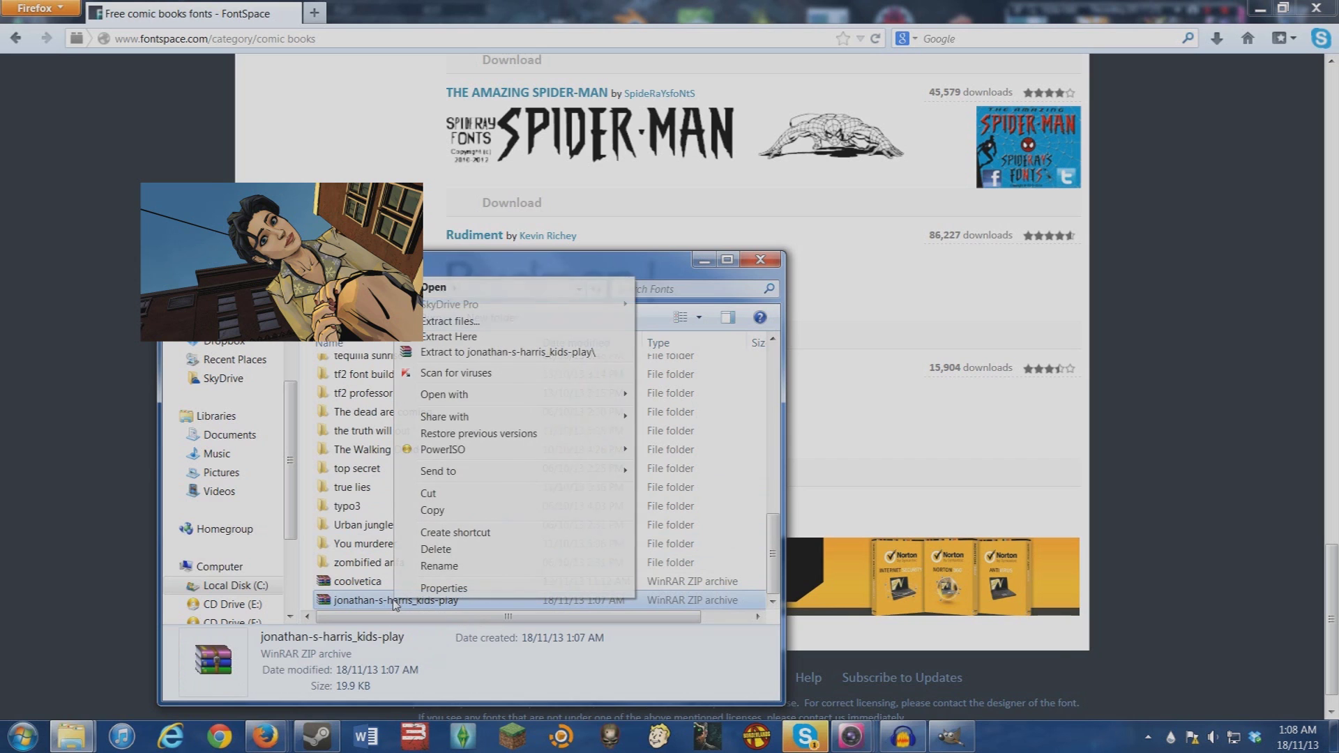
click(516, 352)
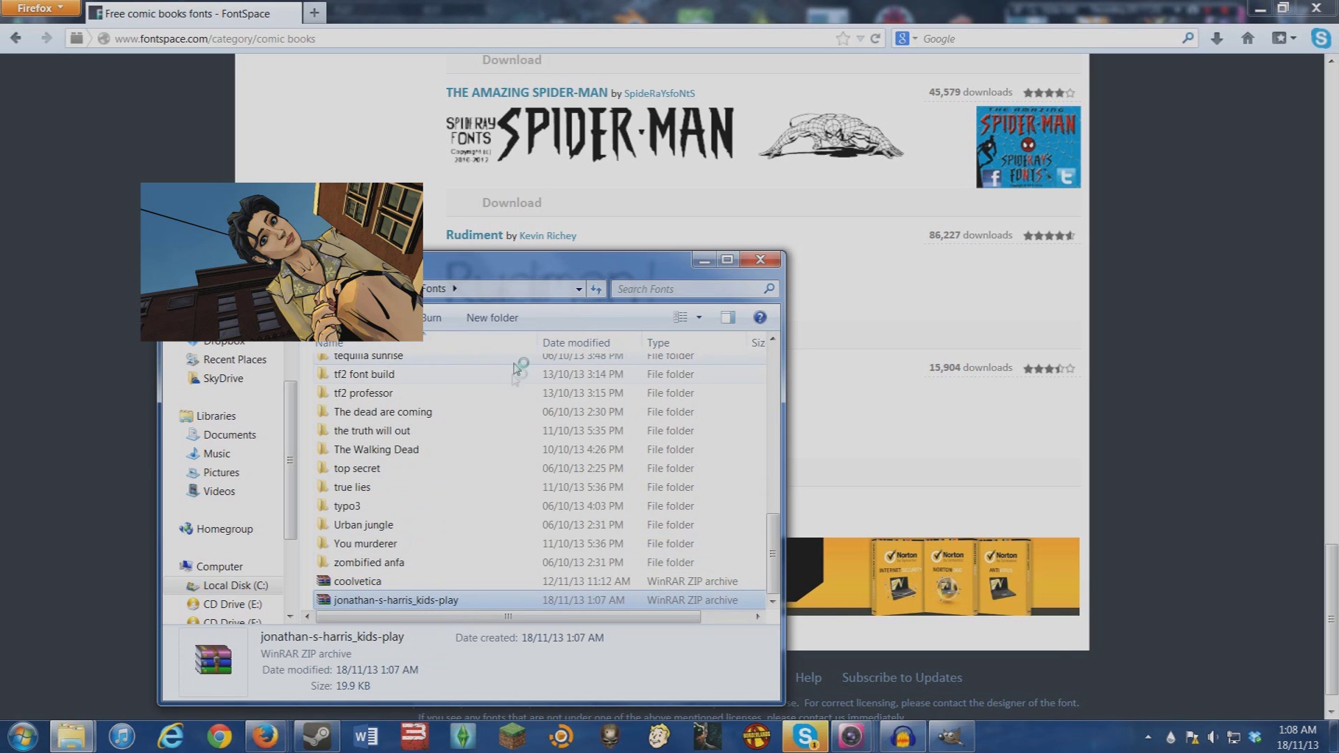
scroll(367, 520, up, 15)
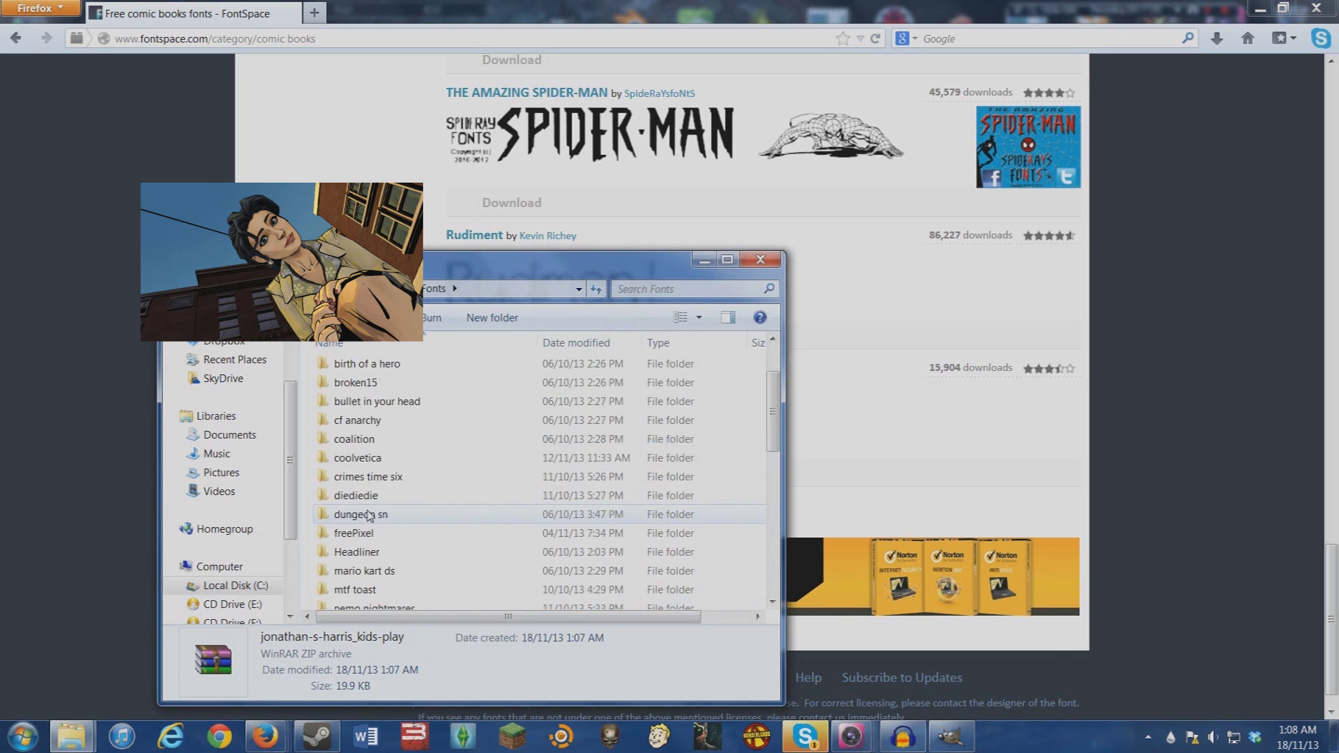
scroll(367, 516, down, 4)
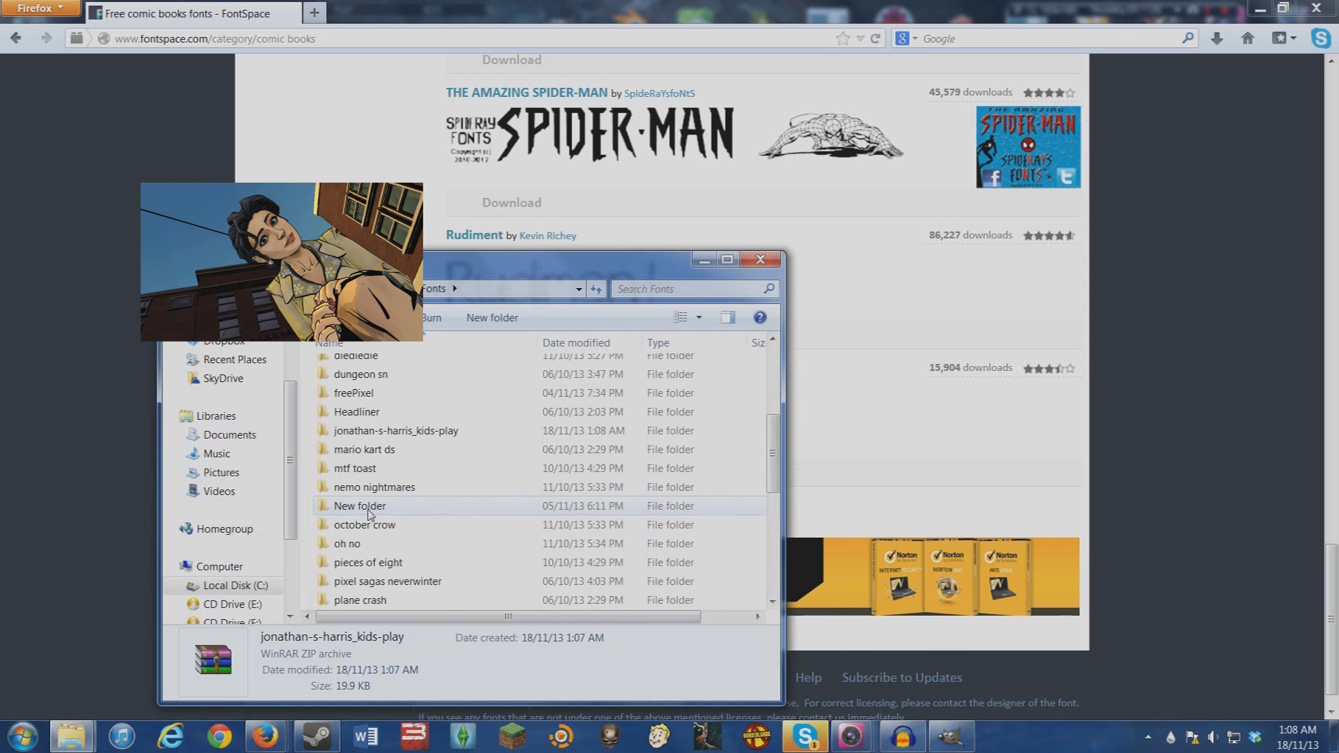
double_click(435, 431)
click(447, 370)
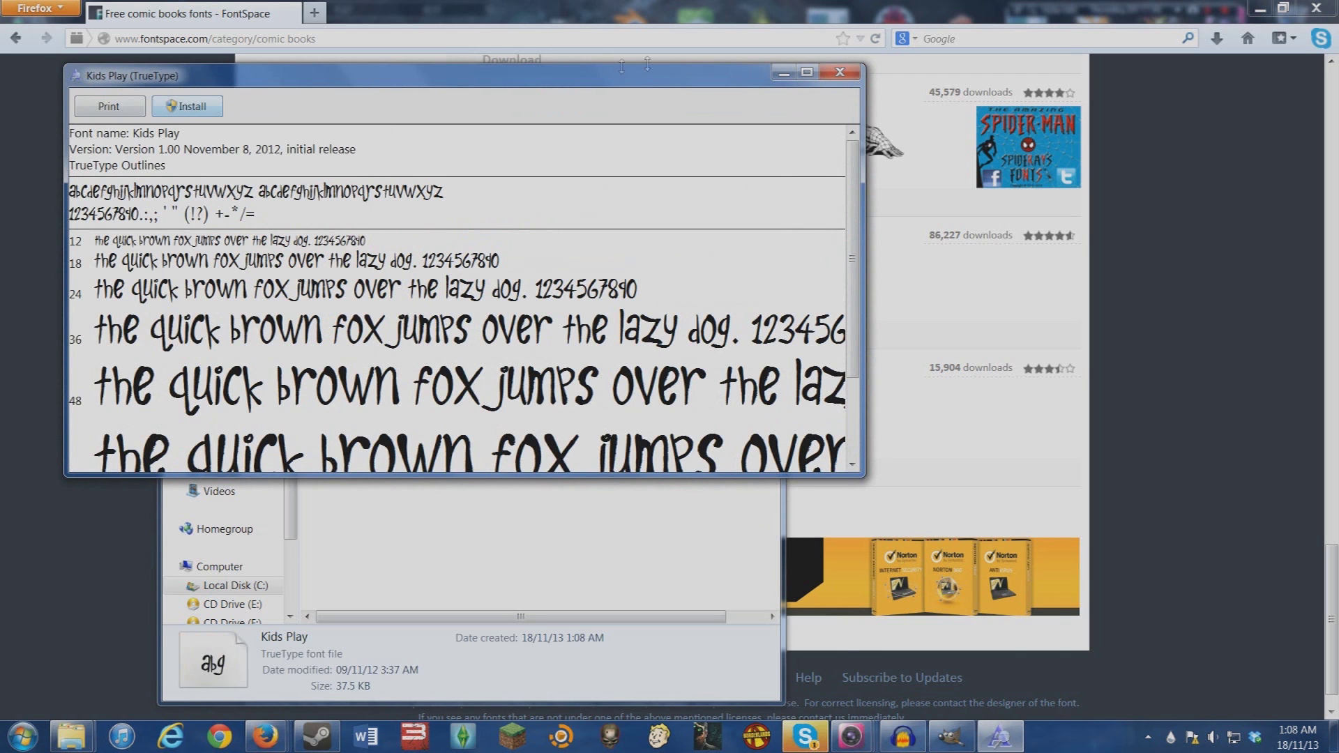
click(839, 72)
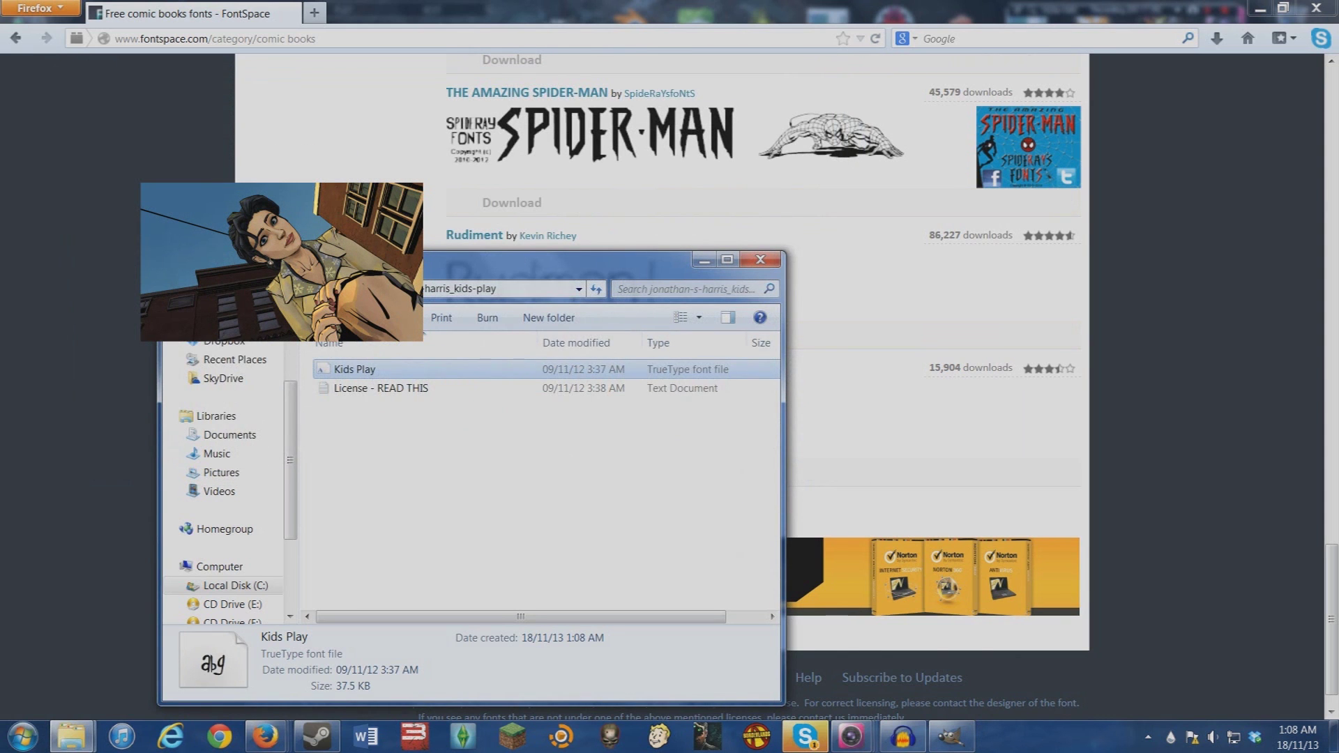
Delete the extracted Kids Play folder from the Fonts folder and close the file explorer window.
key(BackSpace)
right_click(369, 601)
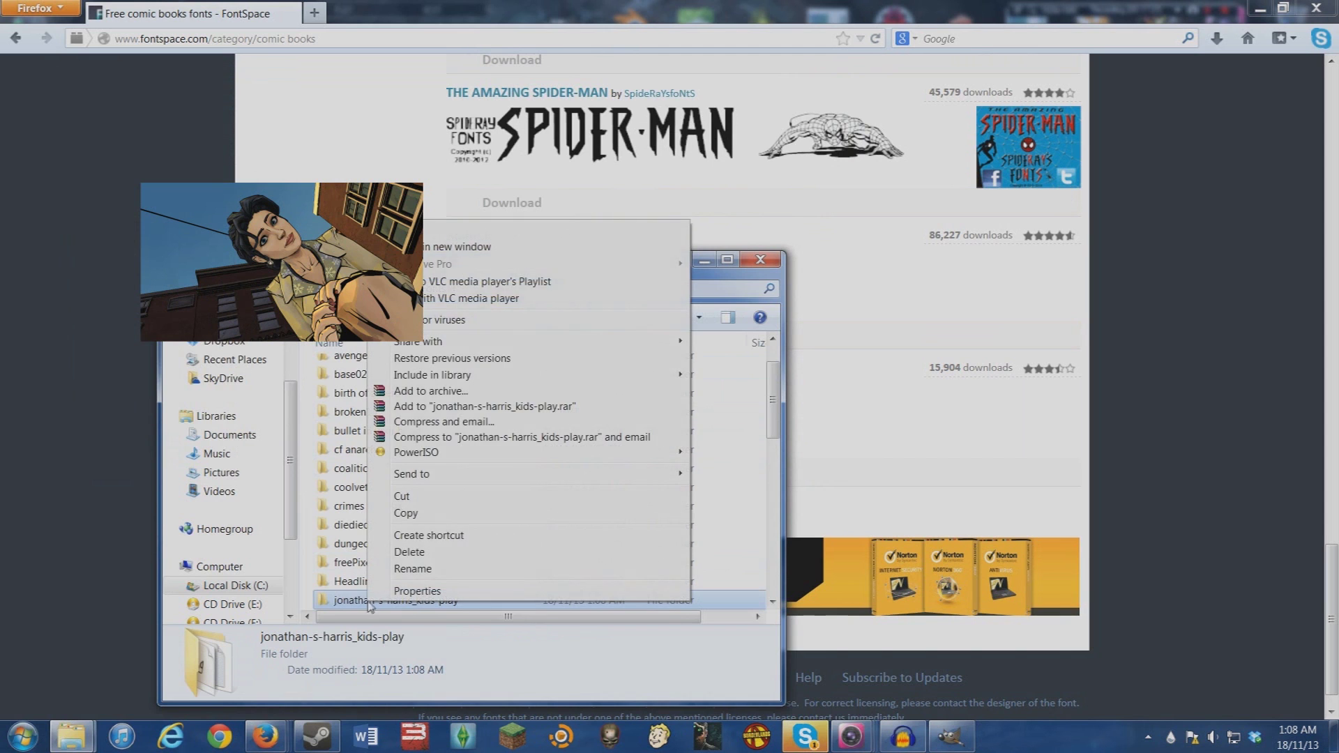
click(433, 551)
click(726, 427)
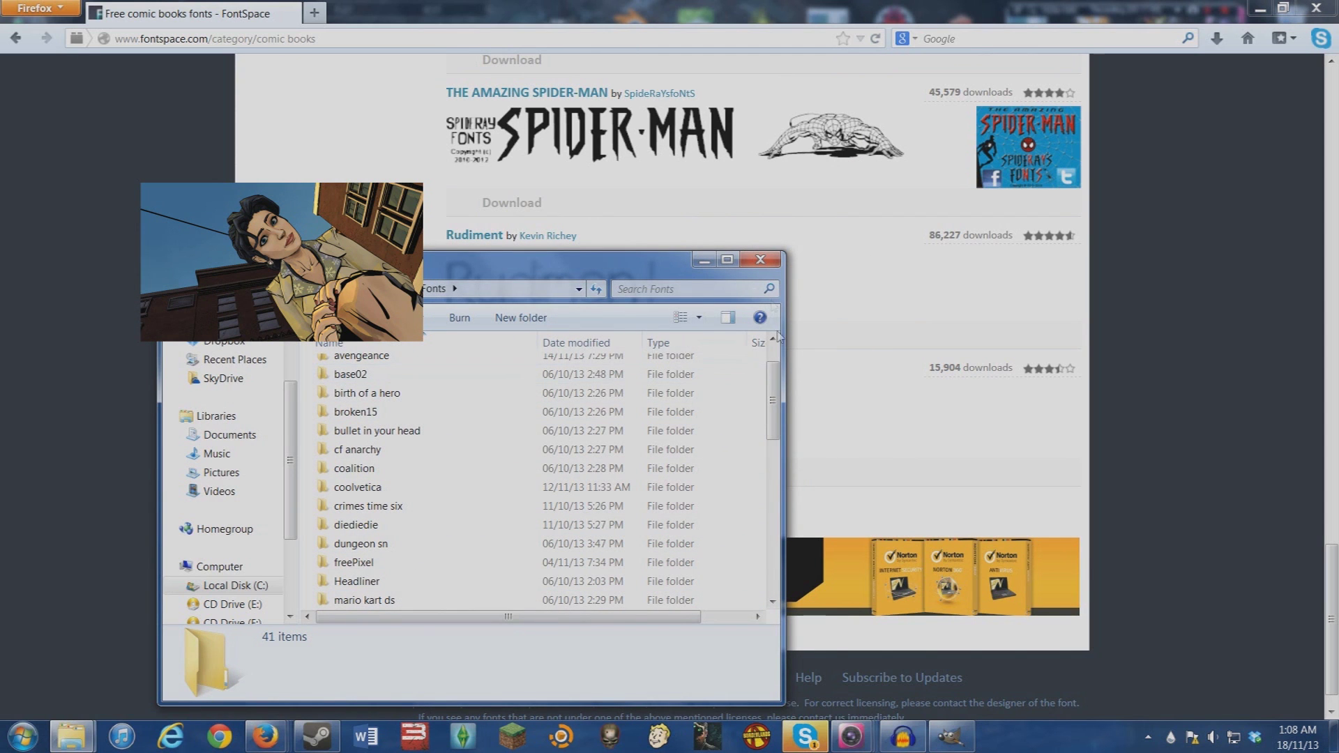
click(760, 259)
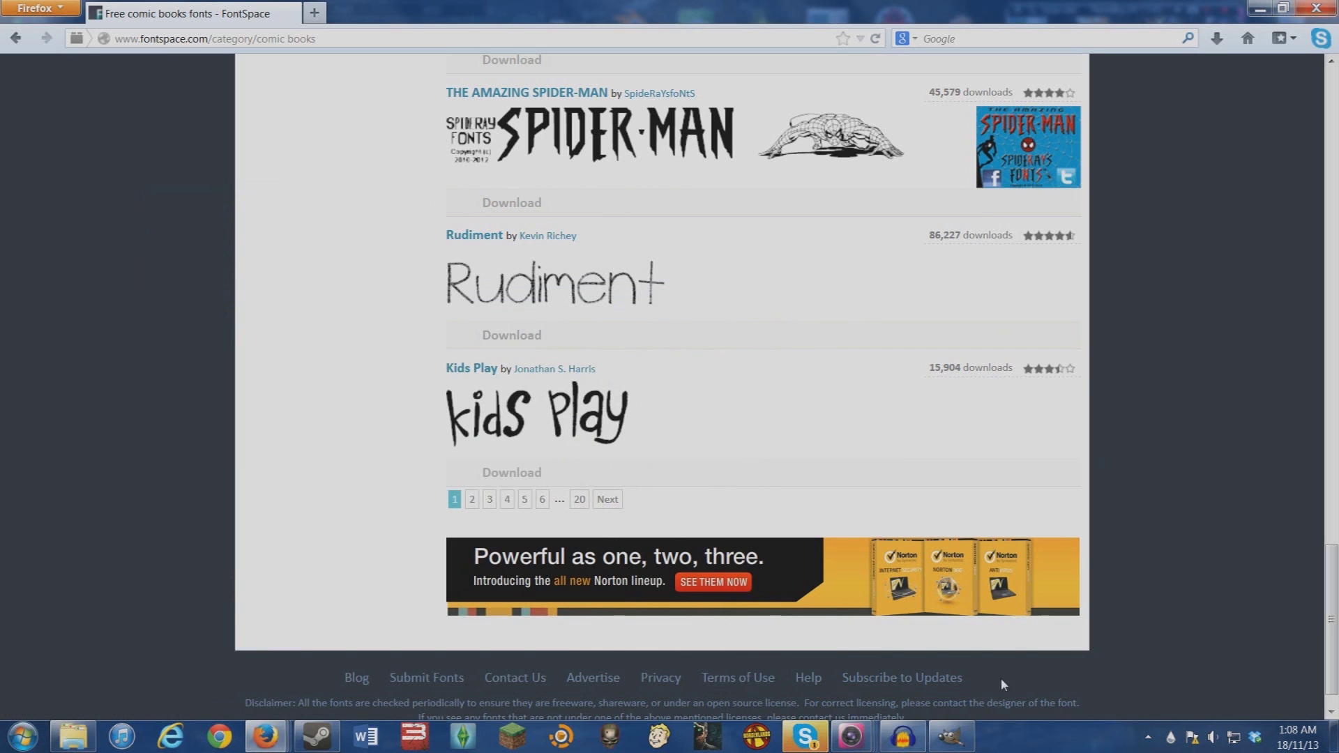
Switch to GIMP, open the "1000 Colours Plays" title text for editing, and permanently dismiss the Windows color scheme prompt, keeping the current scheme.
click(950, 737)
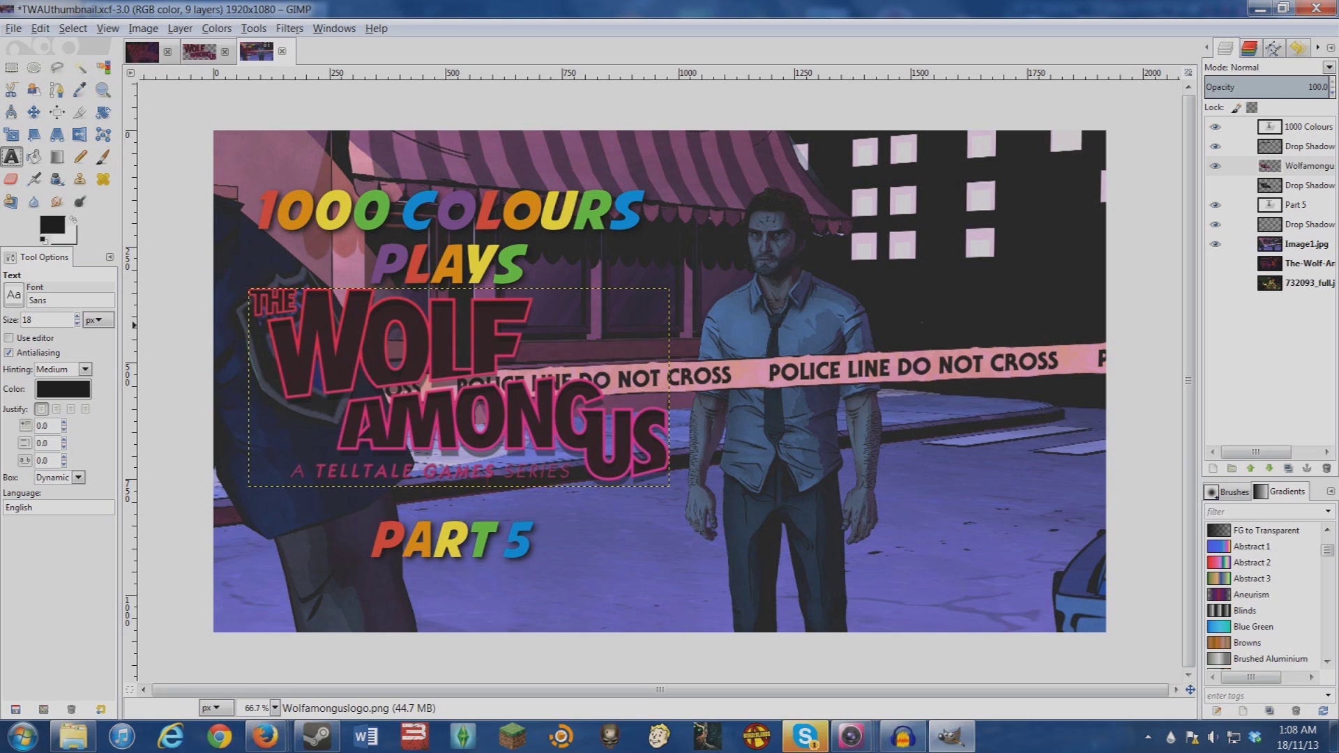
click(524, 272)
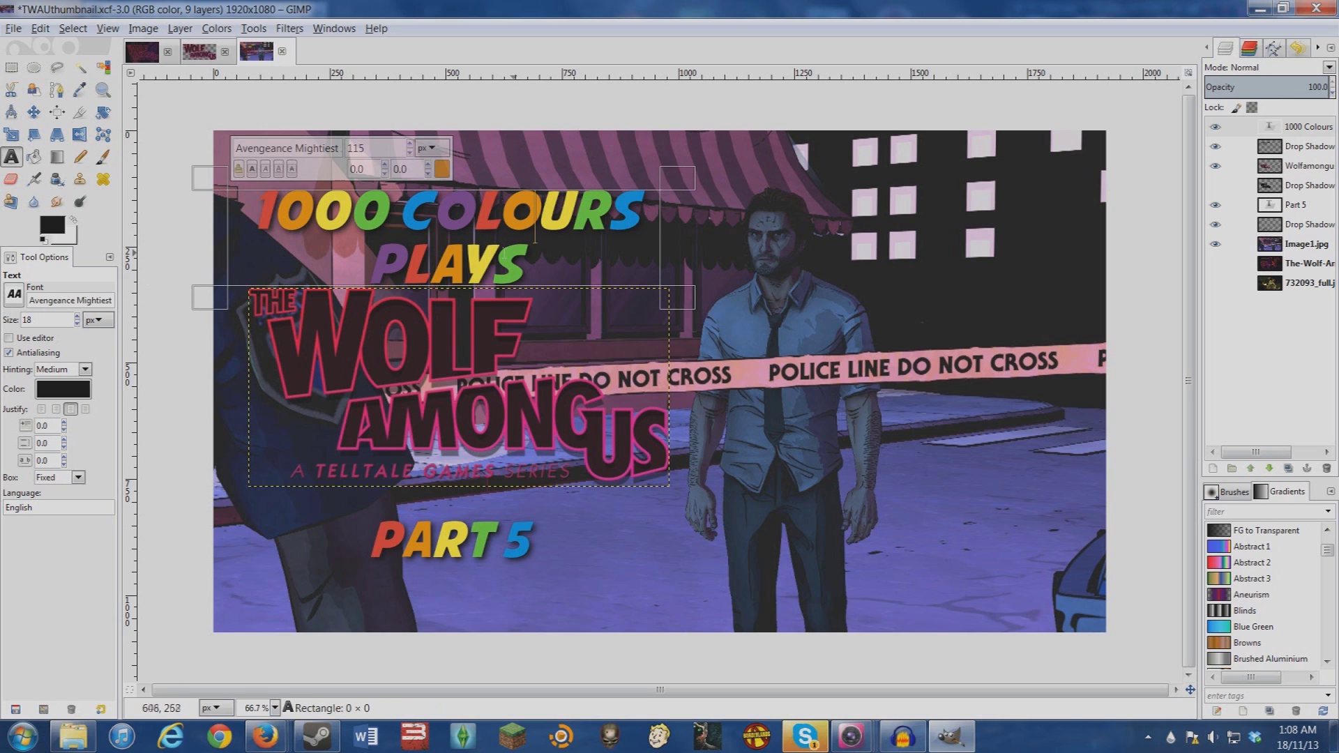
mouse_move(524, 272)
mouse_down()
mouse_move(345, 209)
mouse_move(276, 213)
mouse_move(530, 272)
mouse_up()
click(286, 217)
click(523, 271)
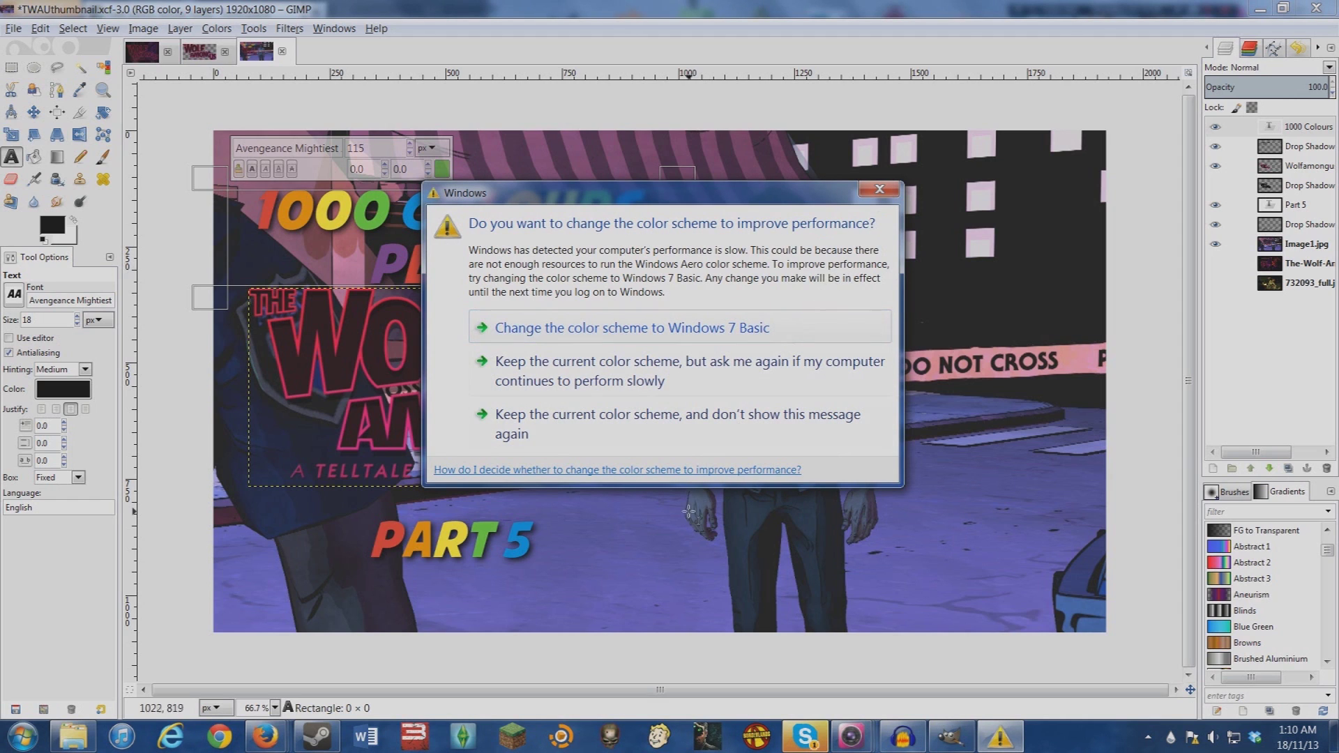
click(714, 433)
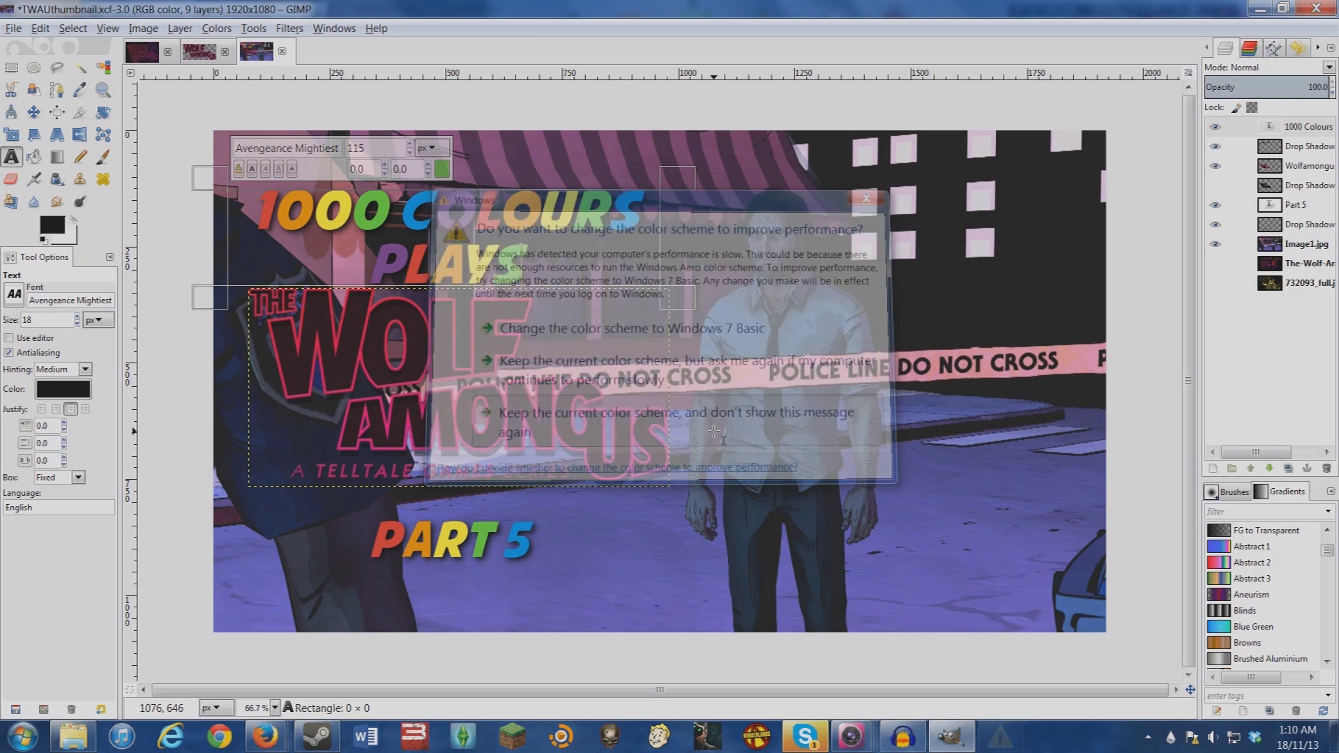